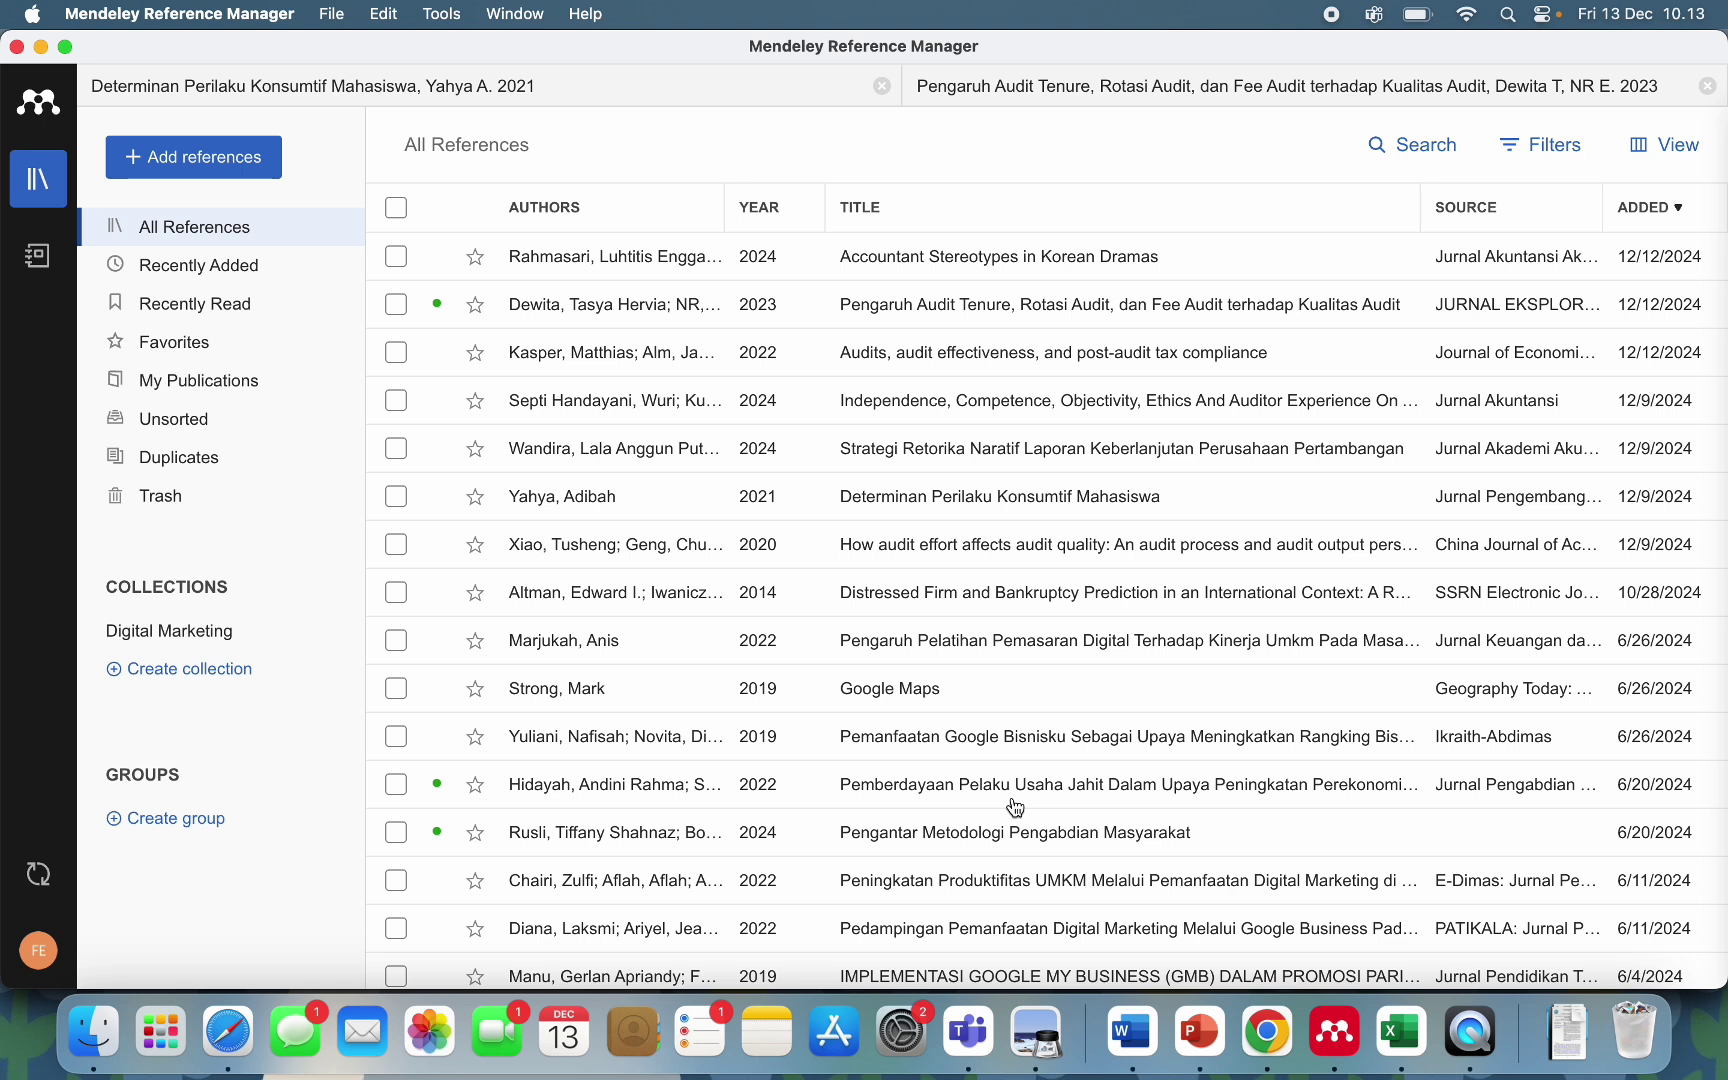
Check the Mendeley Cite installation option, switch to Word to locate the add-in among the reference tools, and dismiss the update notice.
click(444, 16)
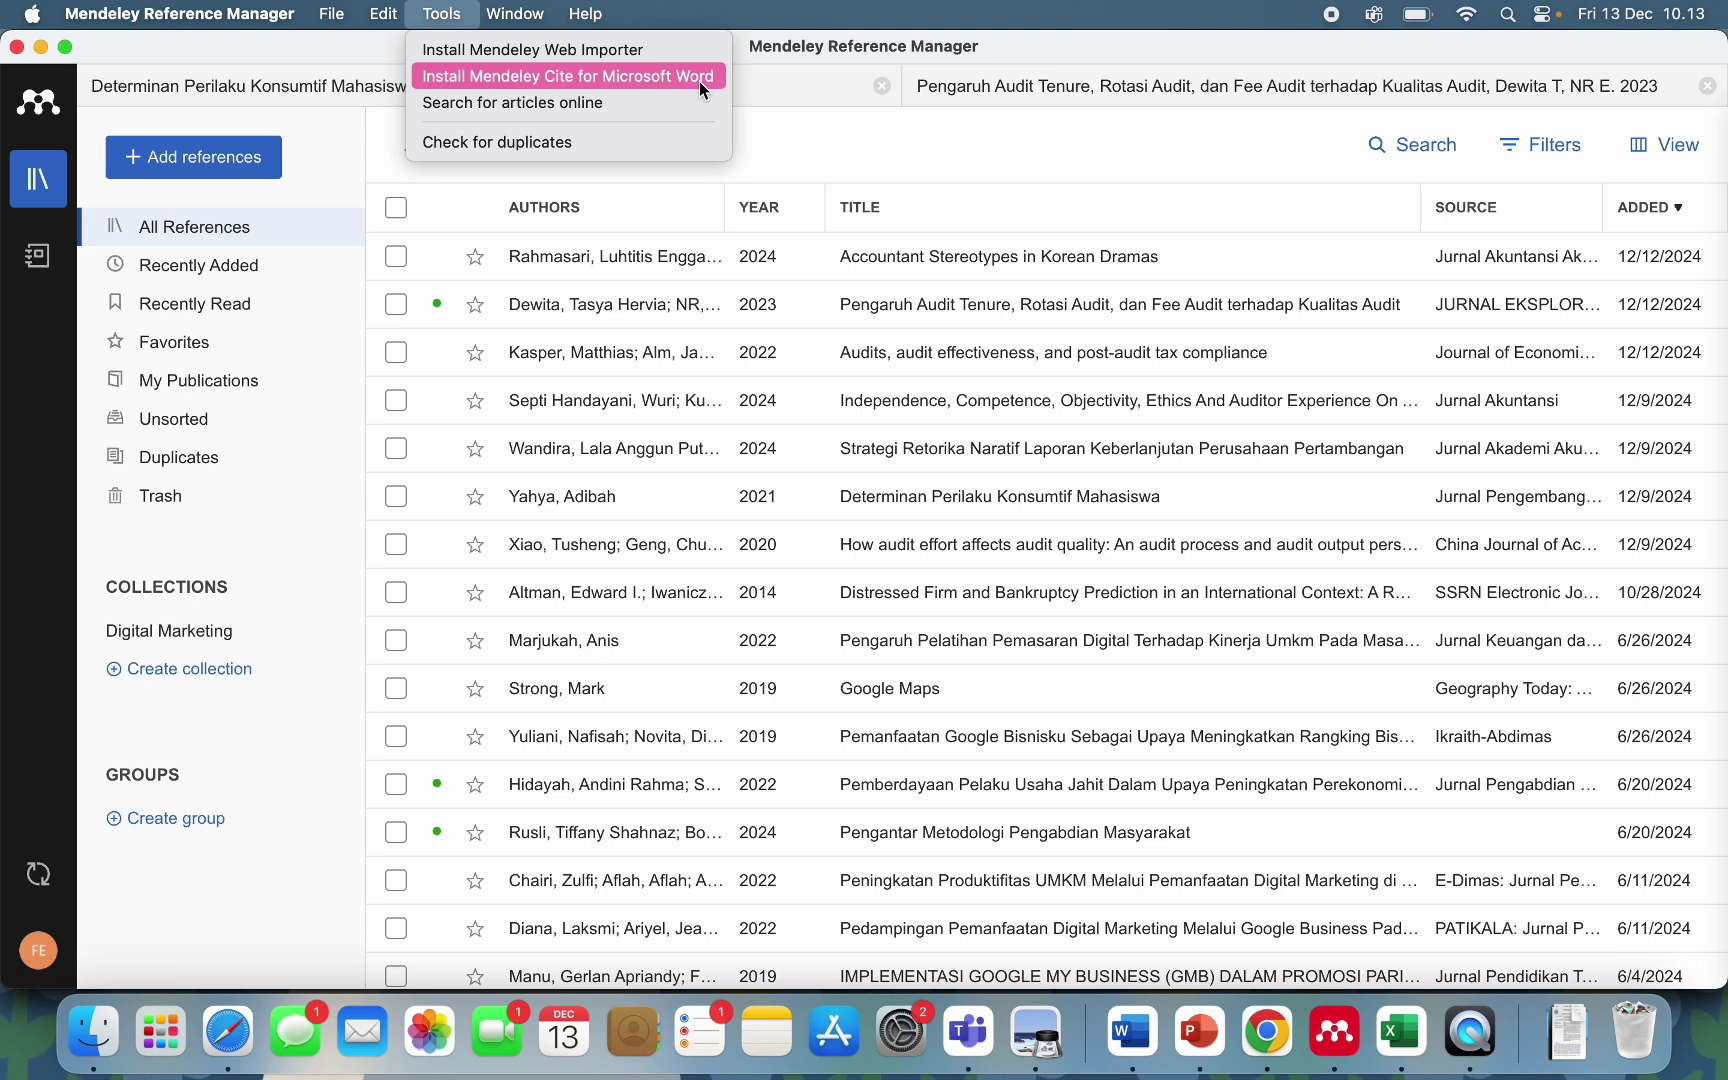
click(932, 170)
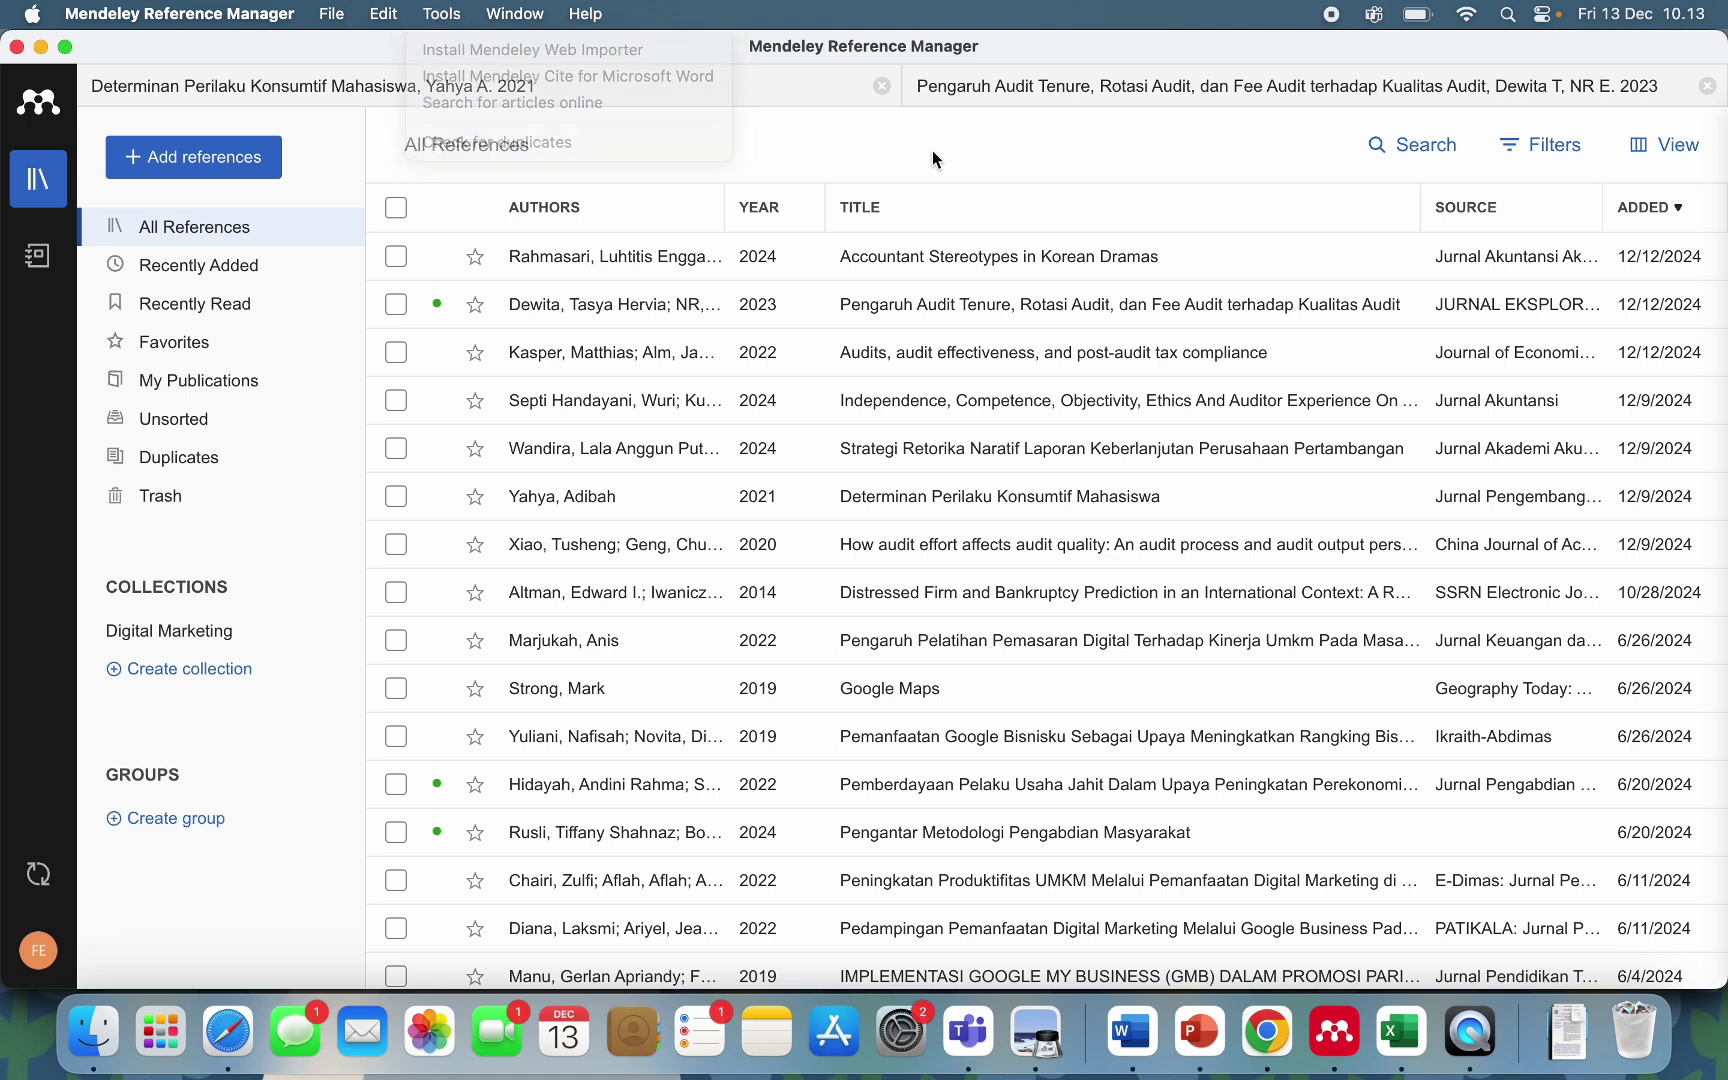
click(1142, 1035)
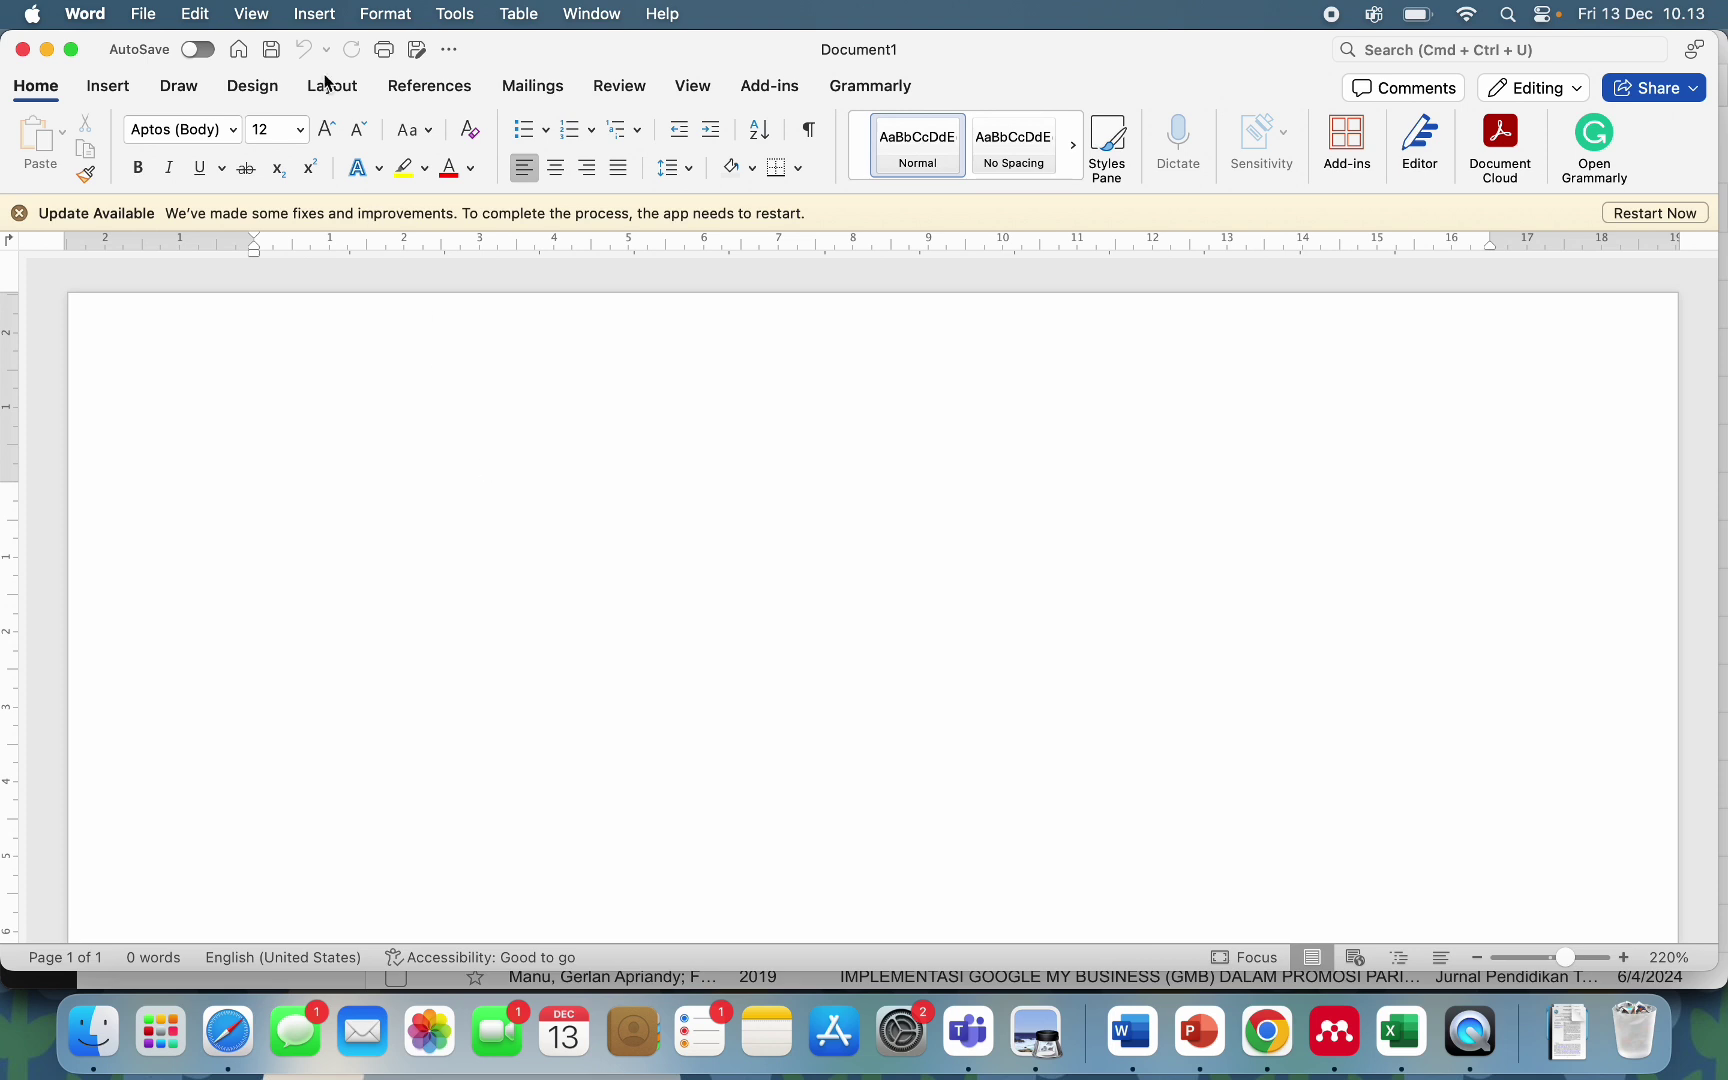
click(440, 87)
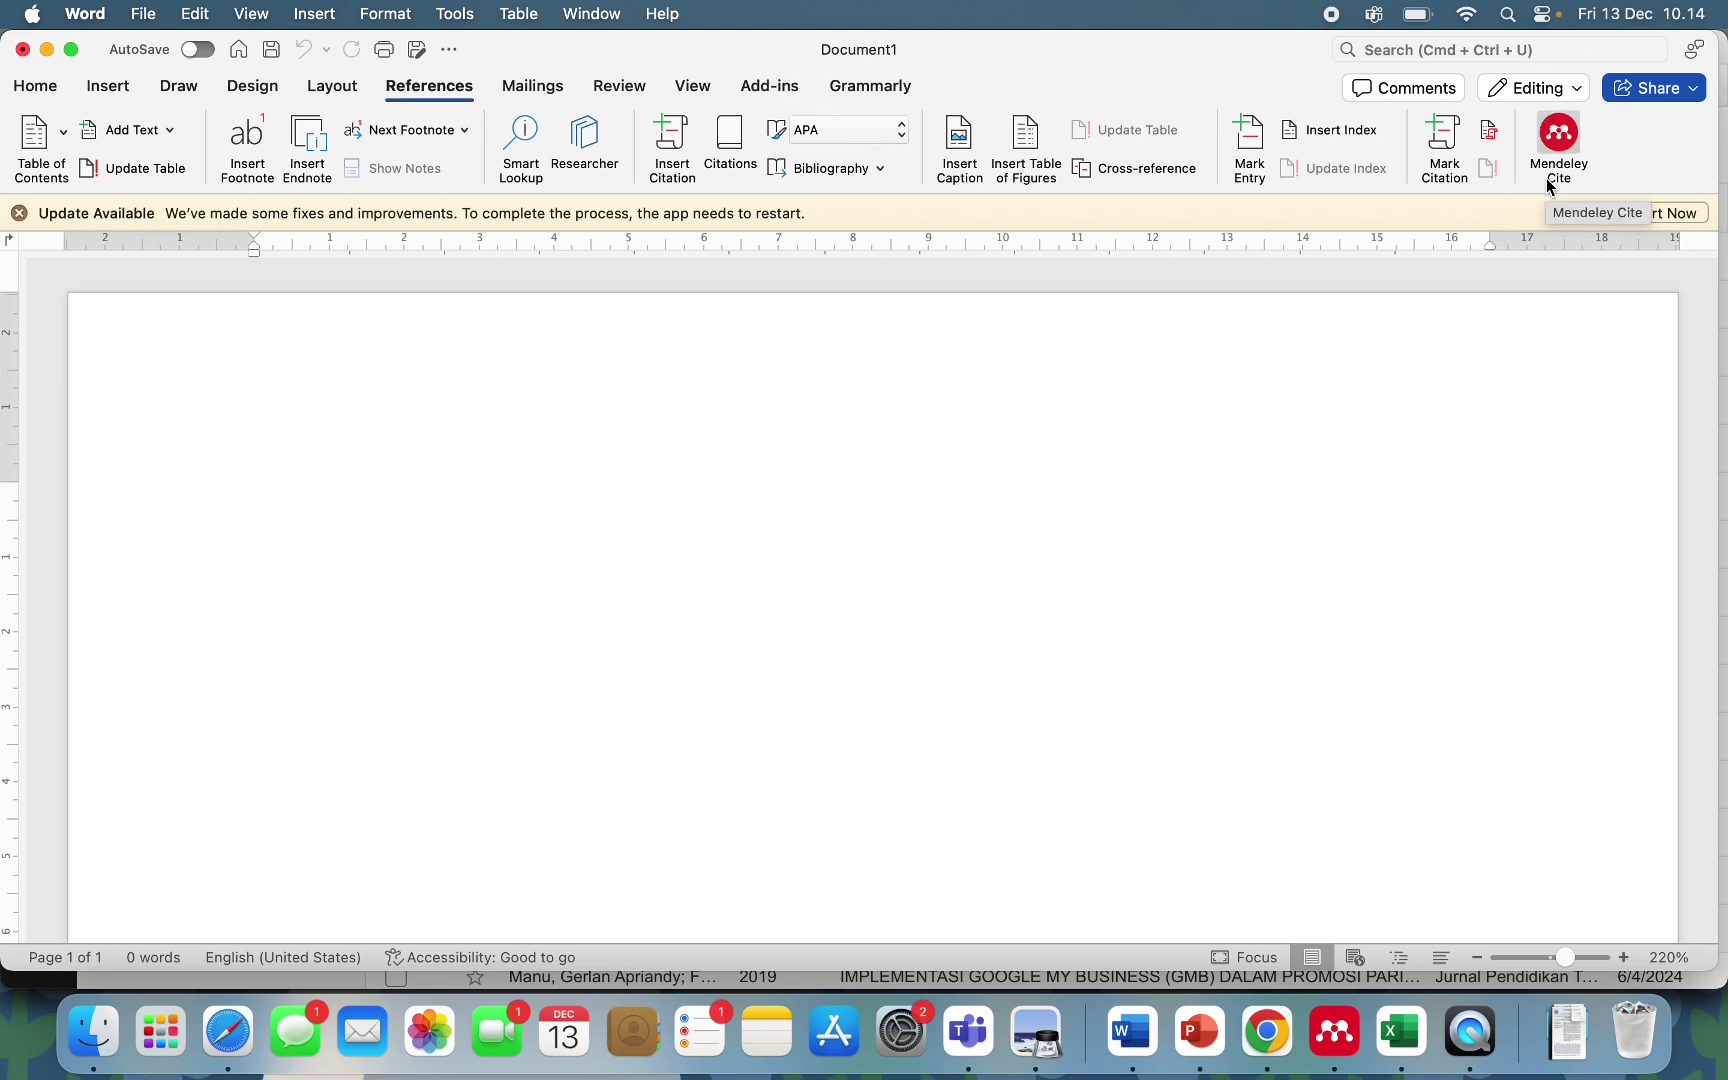
click(19, 214)
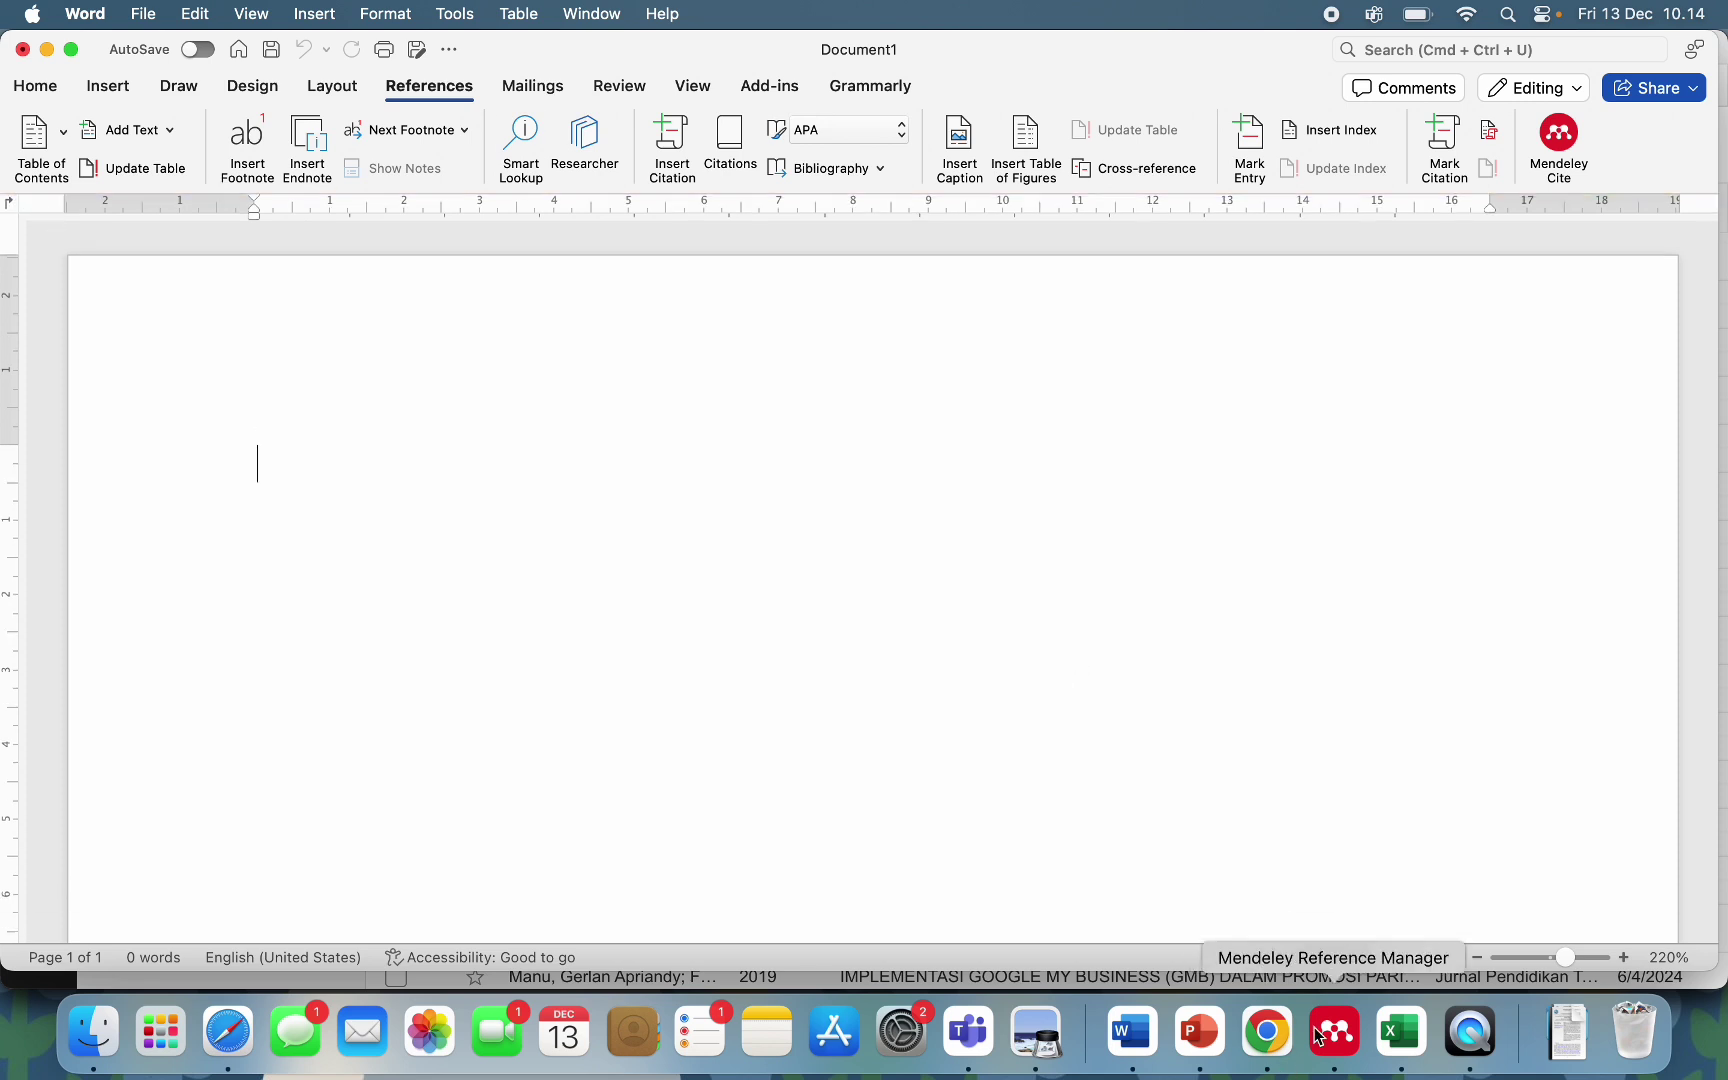
Switch to Mendeley Reference Manager and look through the list of all references in the library.
click(1347, 1037)
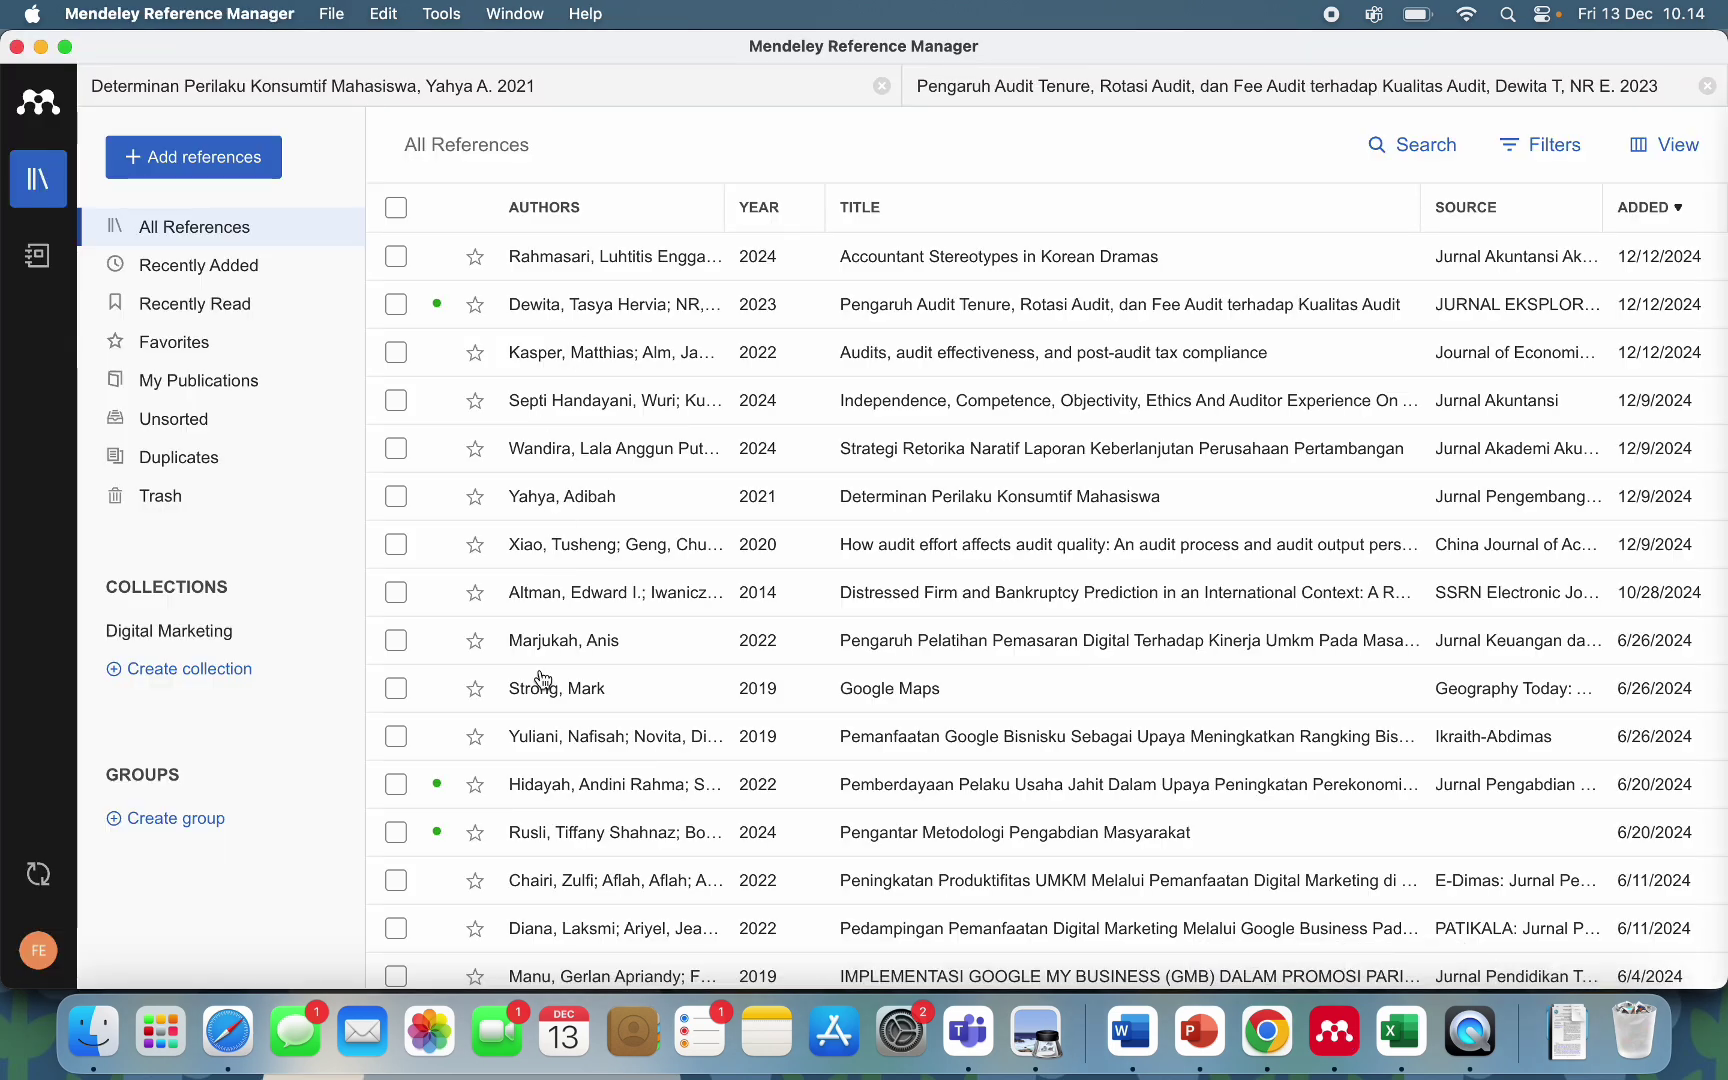
scroll(543, 680, down, 10)
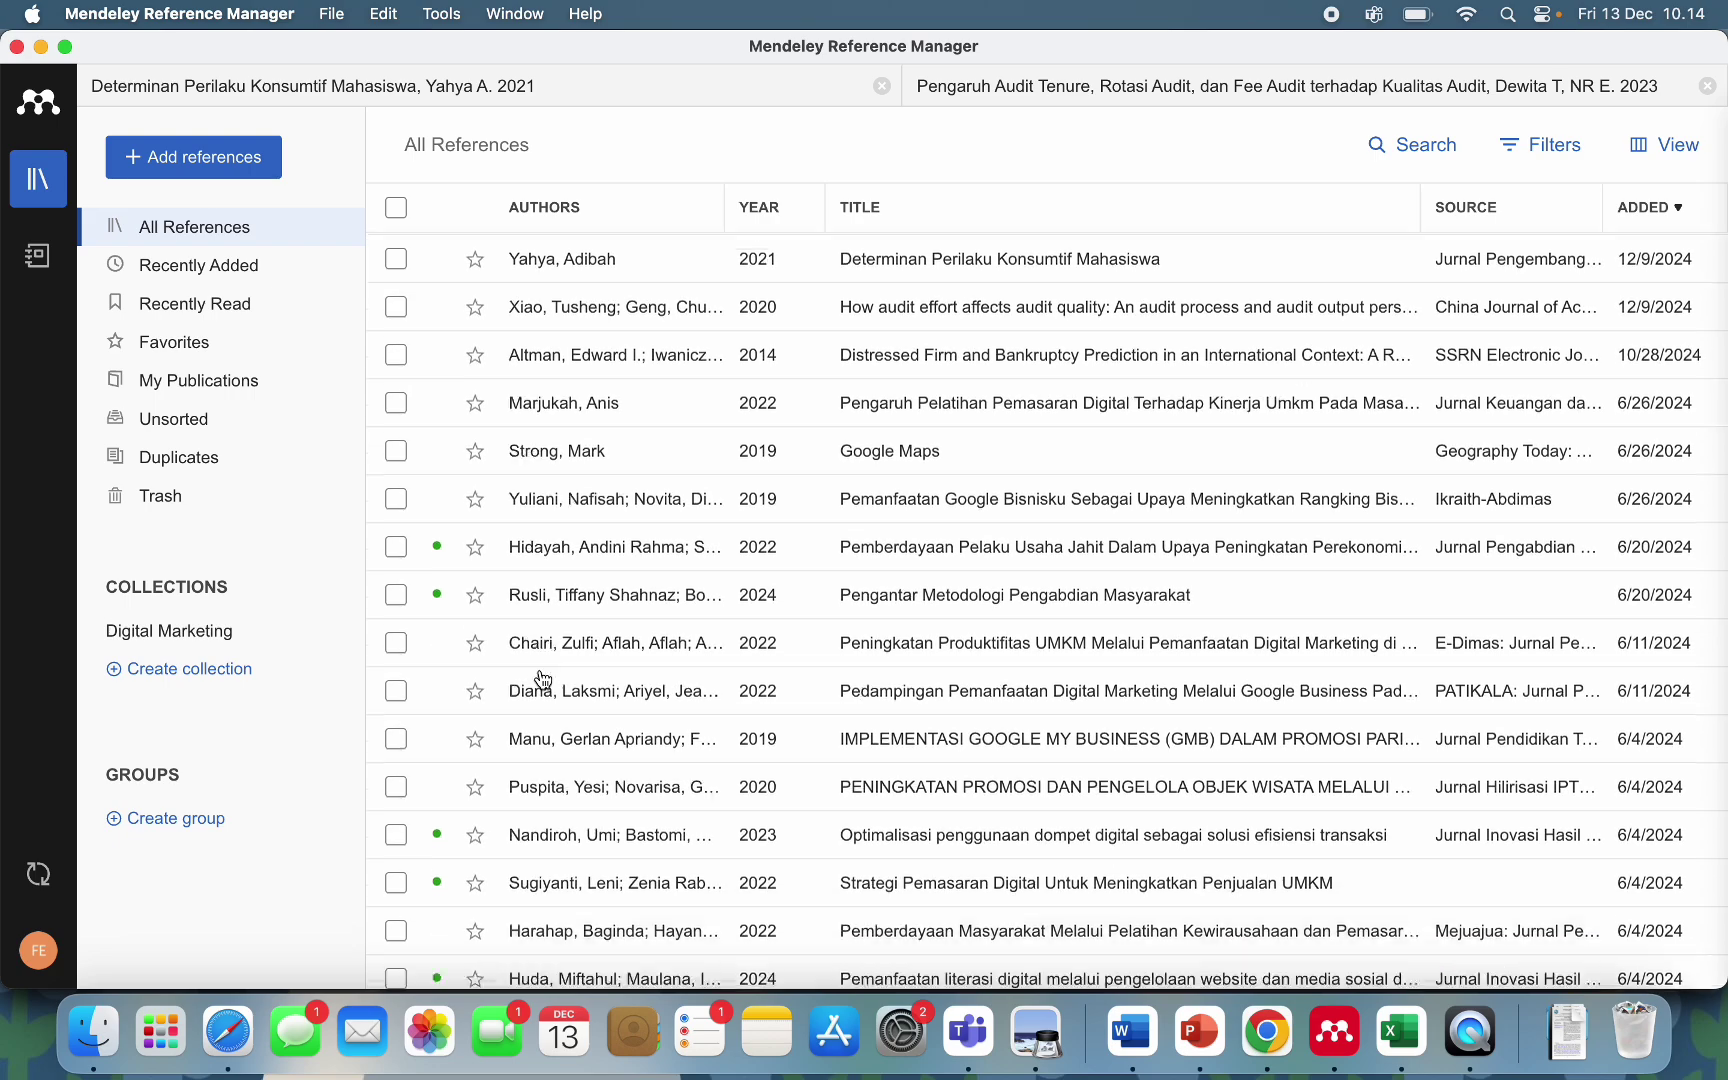
scroll(543, 680, up, 1)
scroll(543, 680, down, 5)
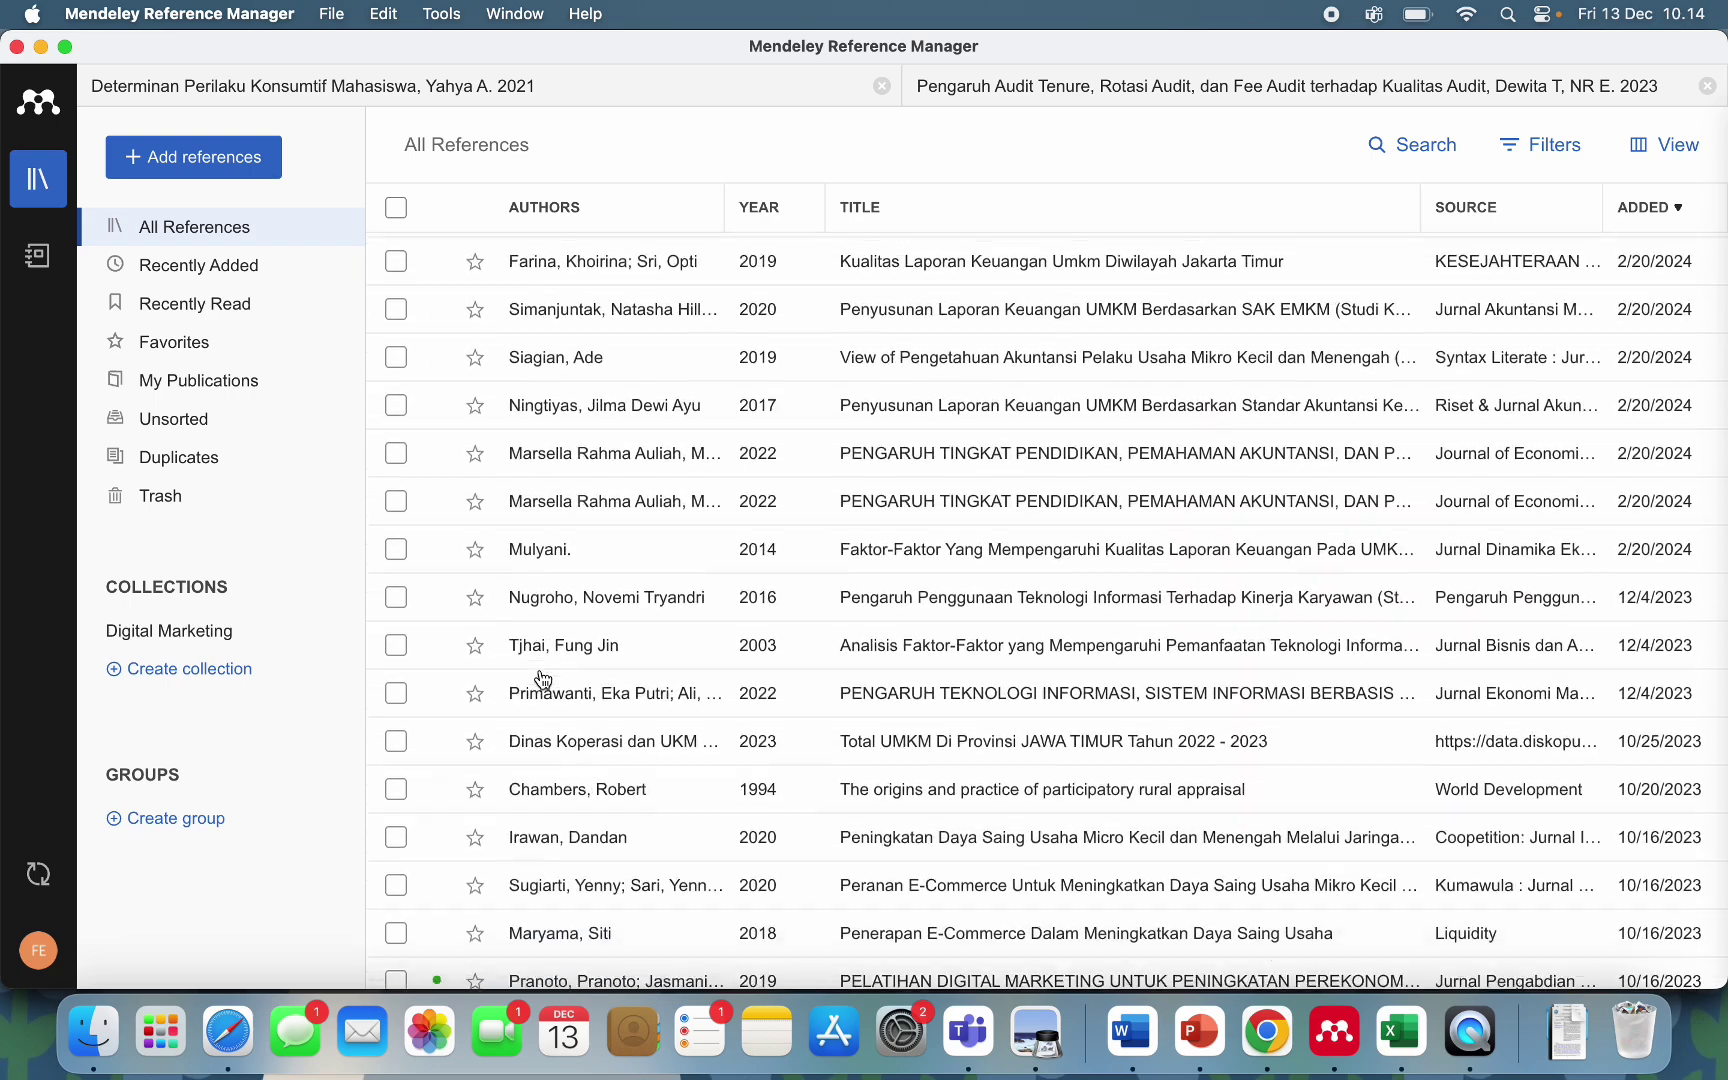
scroll(543, 680, up, 3)
scroll(543, 680, up, 2)
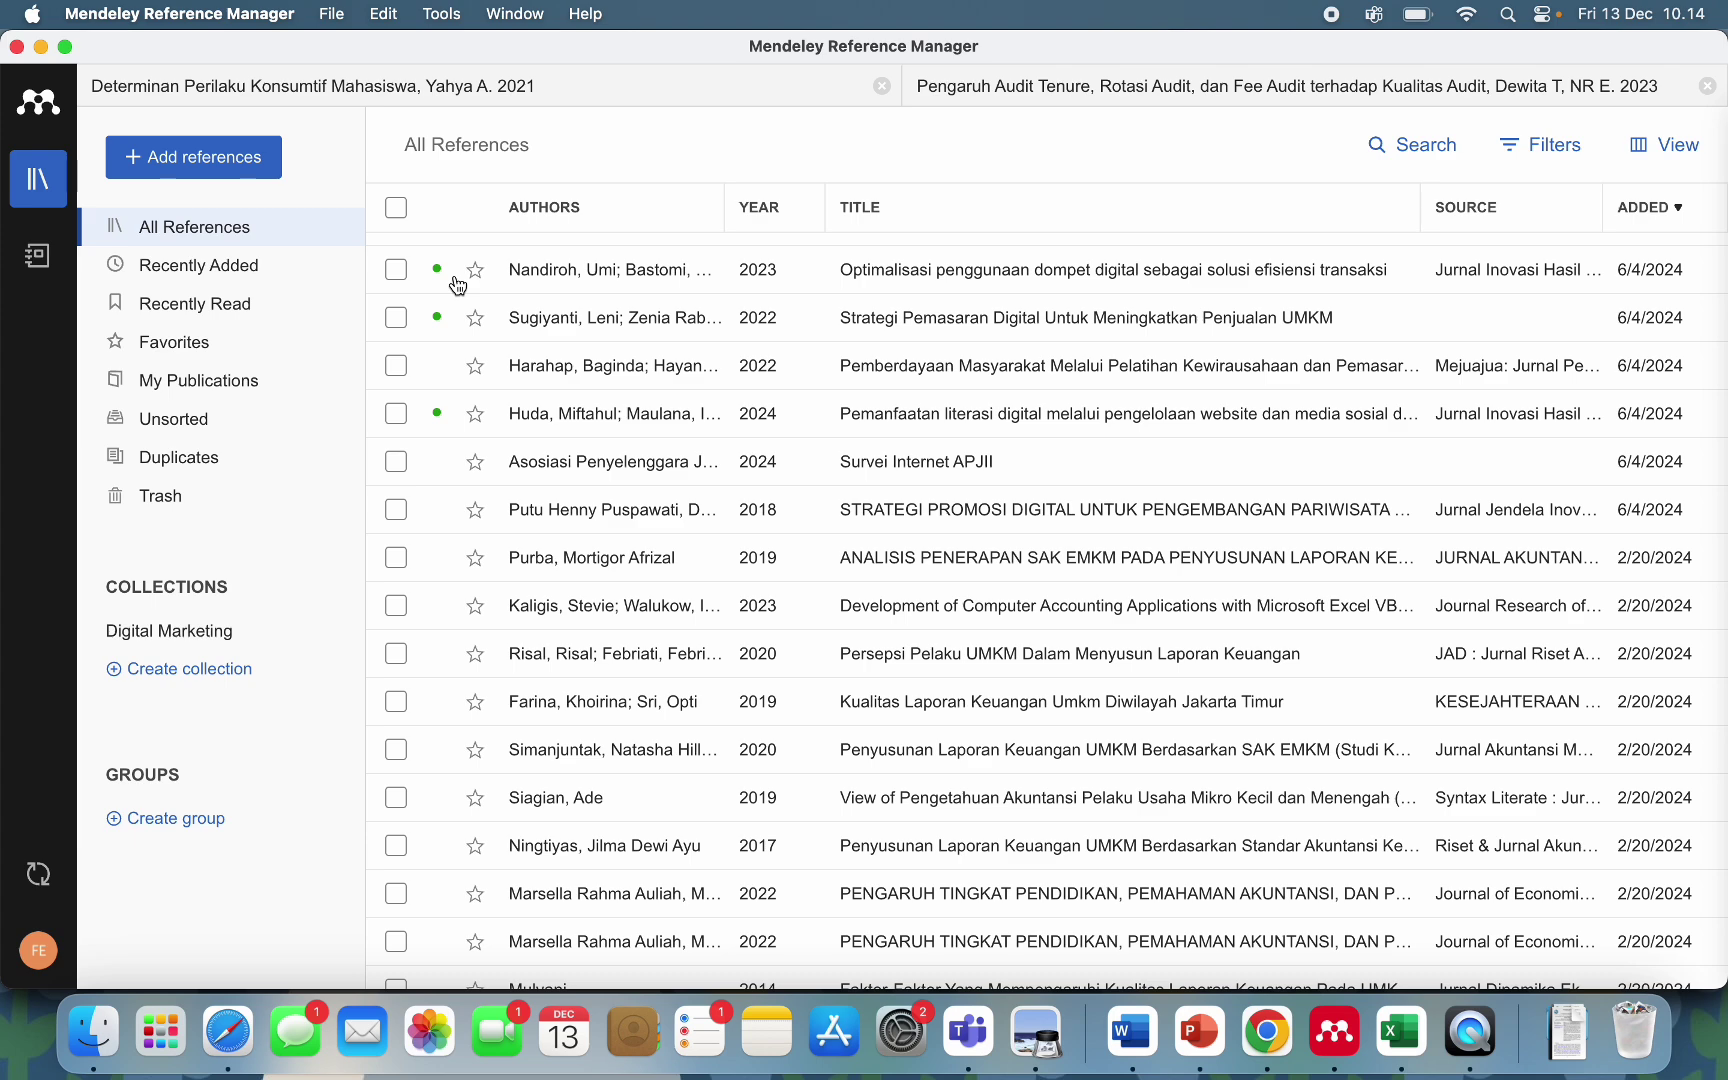
scroll(455, 285, up, 8)
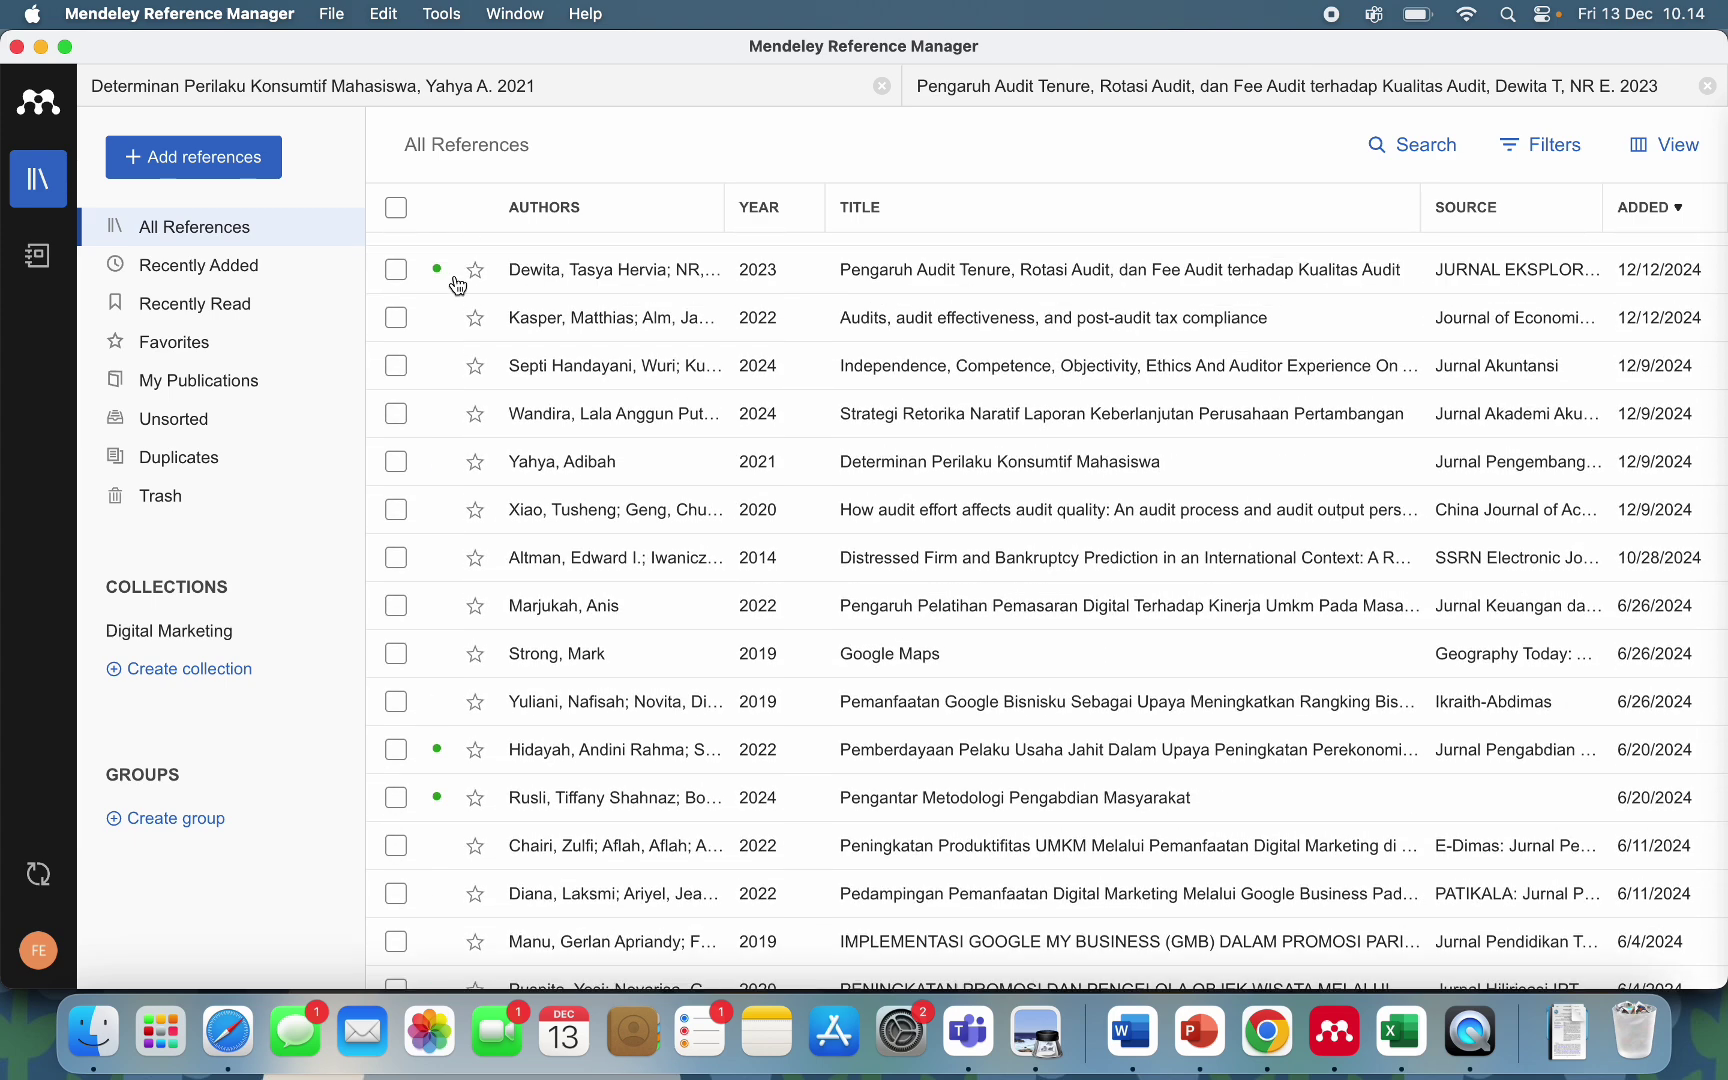
Switch to Safari and search the Mendeley website for articles on "perilaku konsumtif".
click(216, 1050)
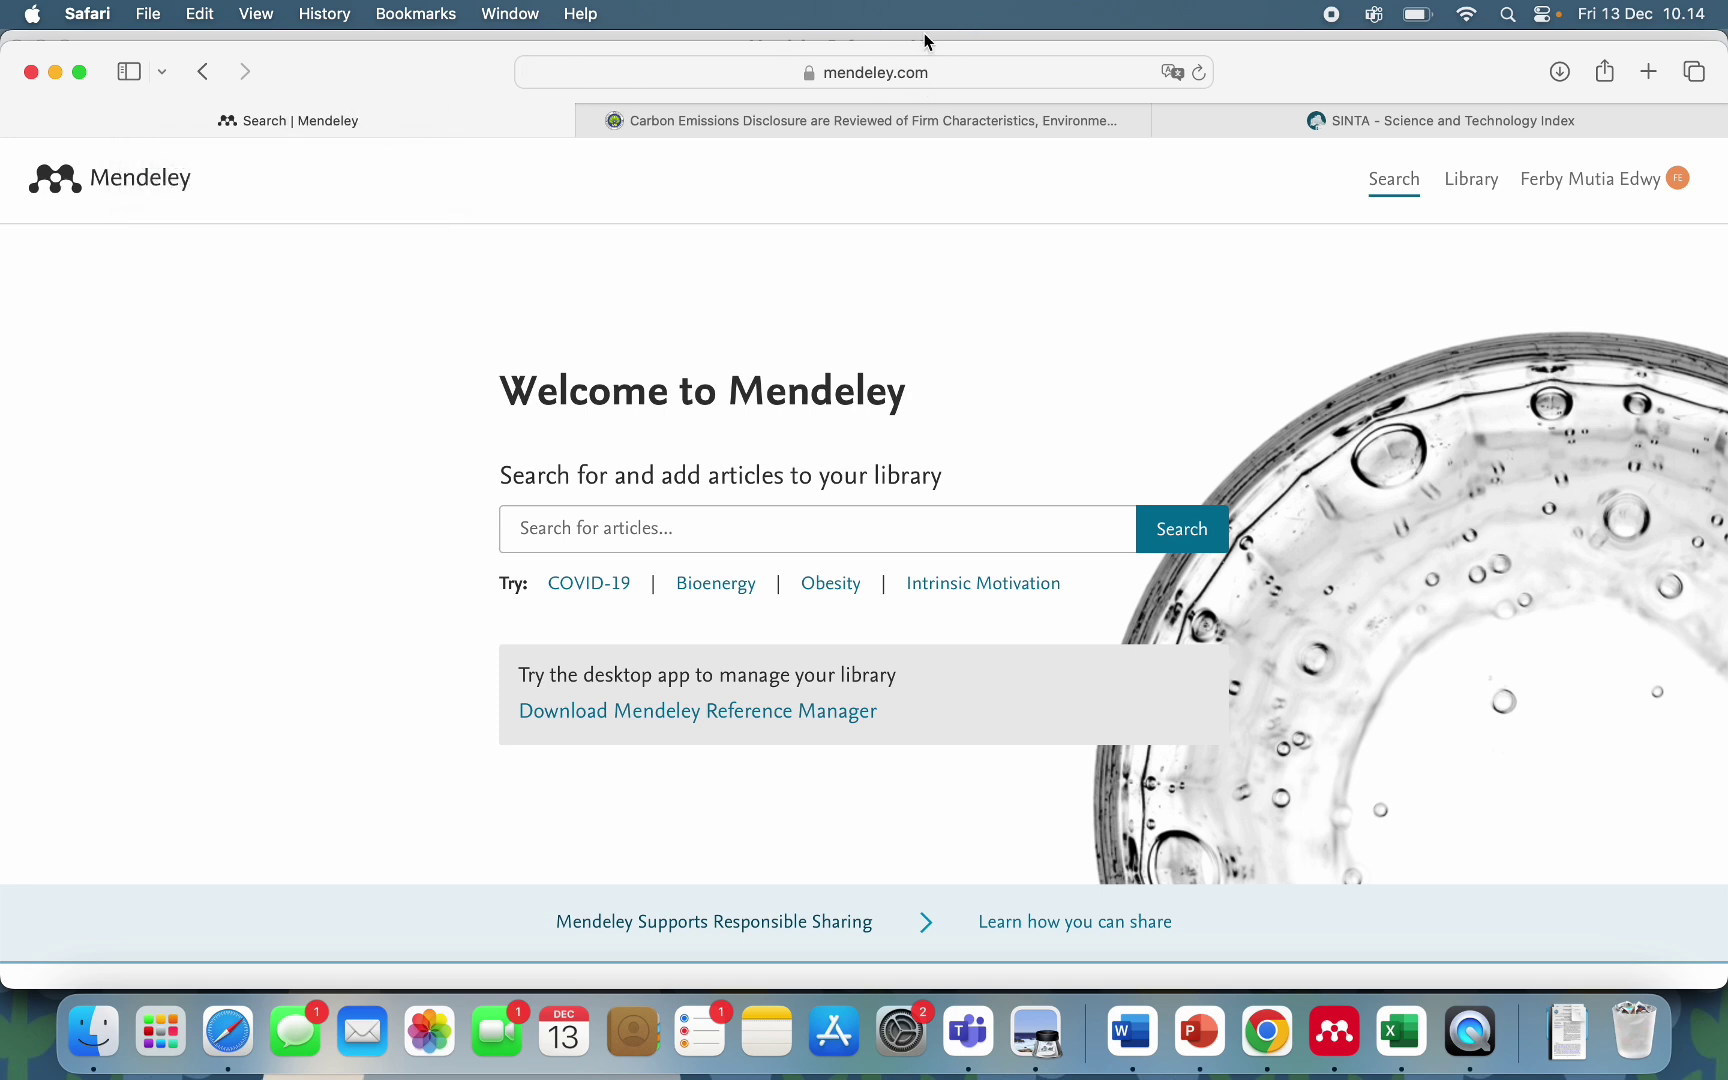
click(600, 521)
text(perilaku konsumtif)
key(Return)
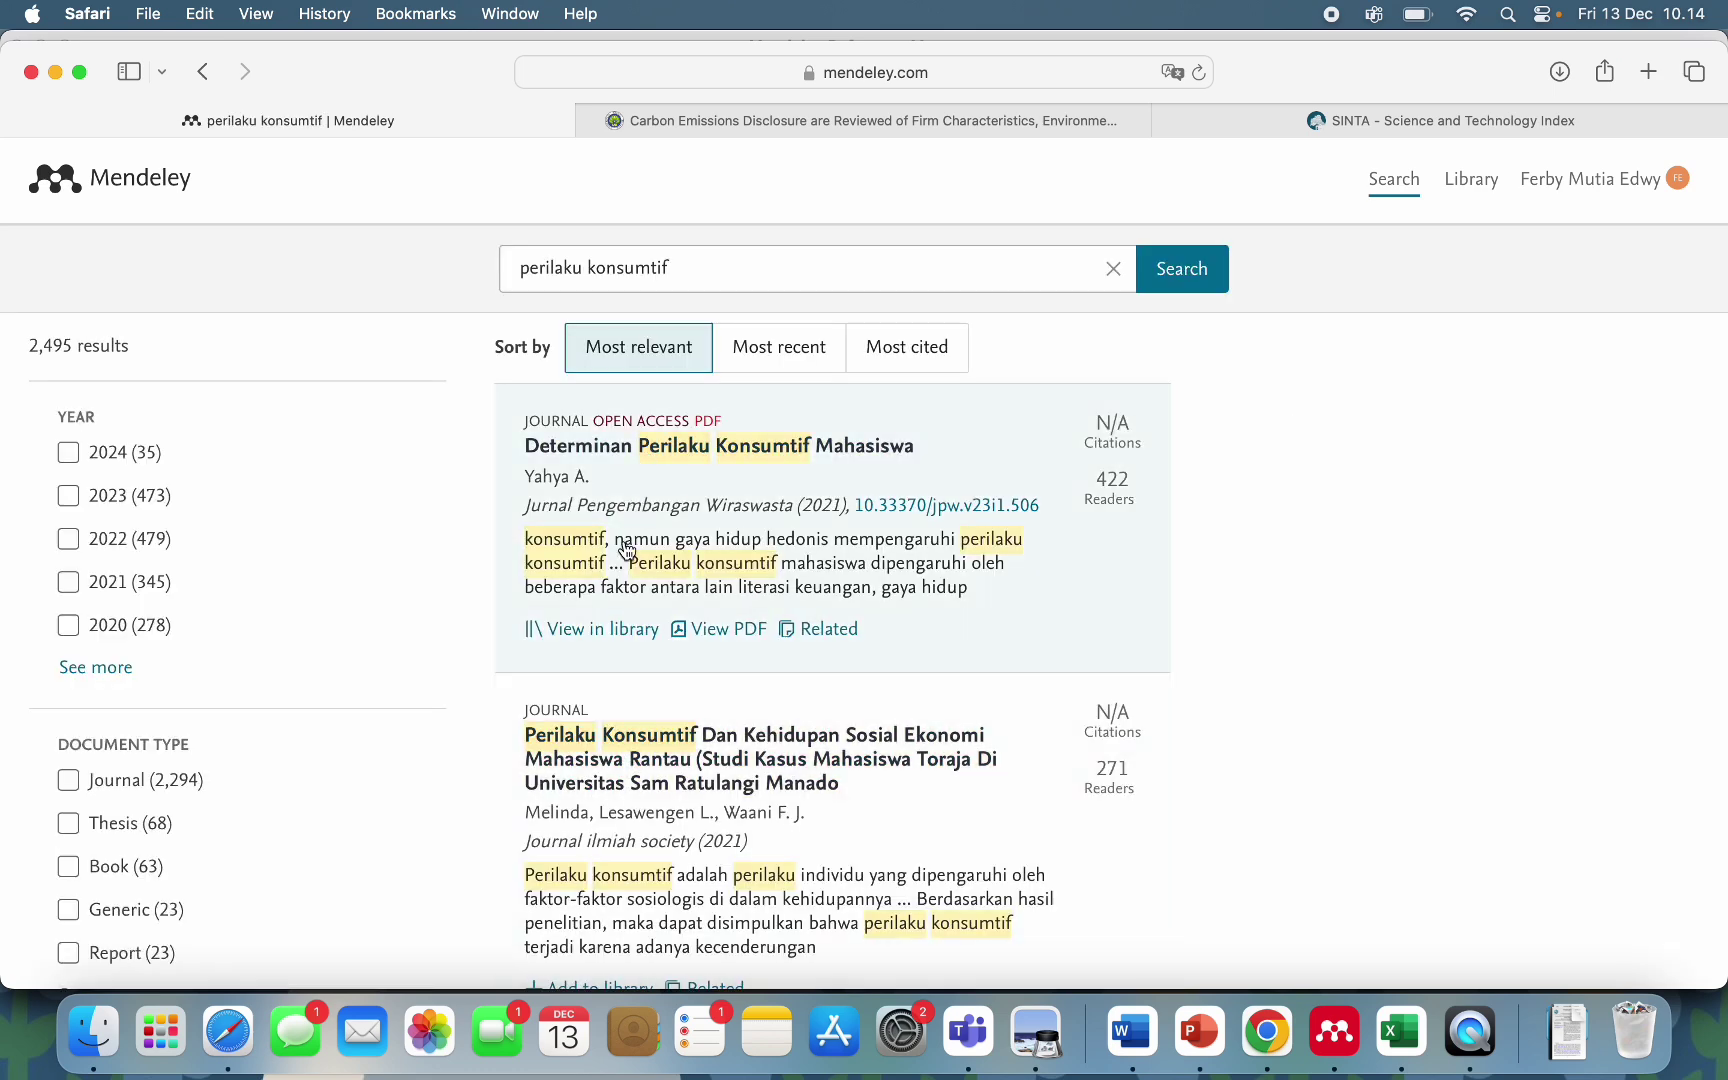
Add "Perilaku Konsumtif Dan Kehidupan Sosial Ekonomi Mahasiswa Rantau" to the library and open its details in Mendeley Reference Manager.
scroll(583, 578, down, 5)
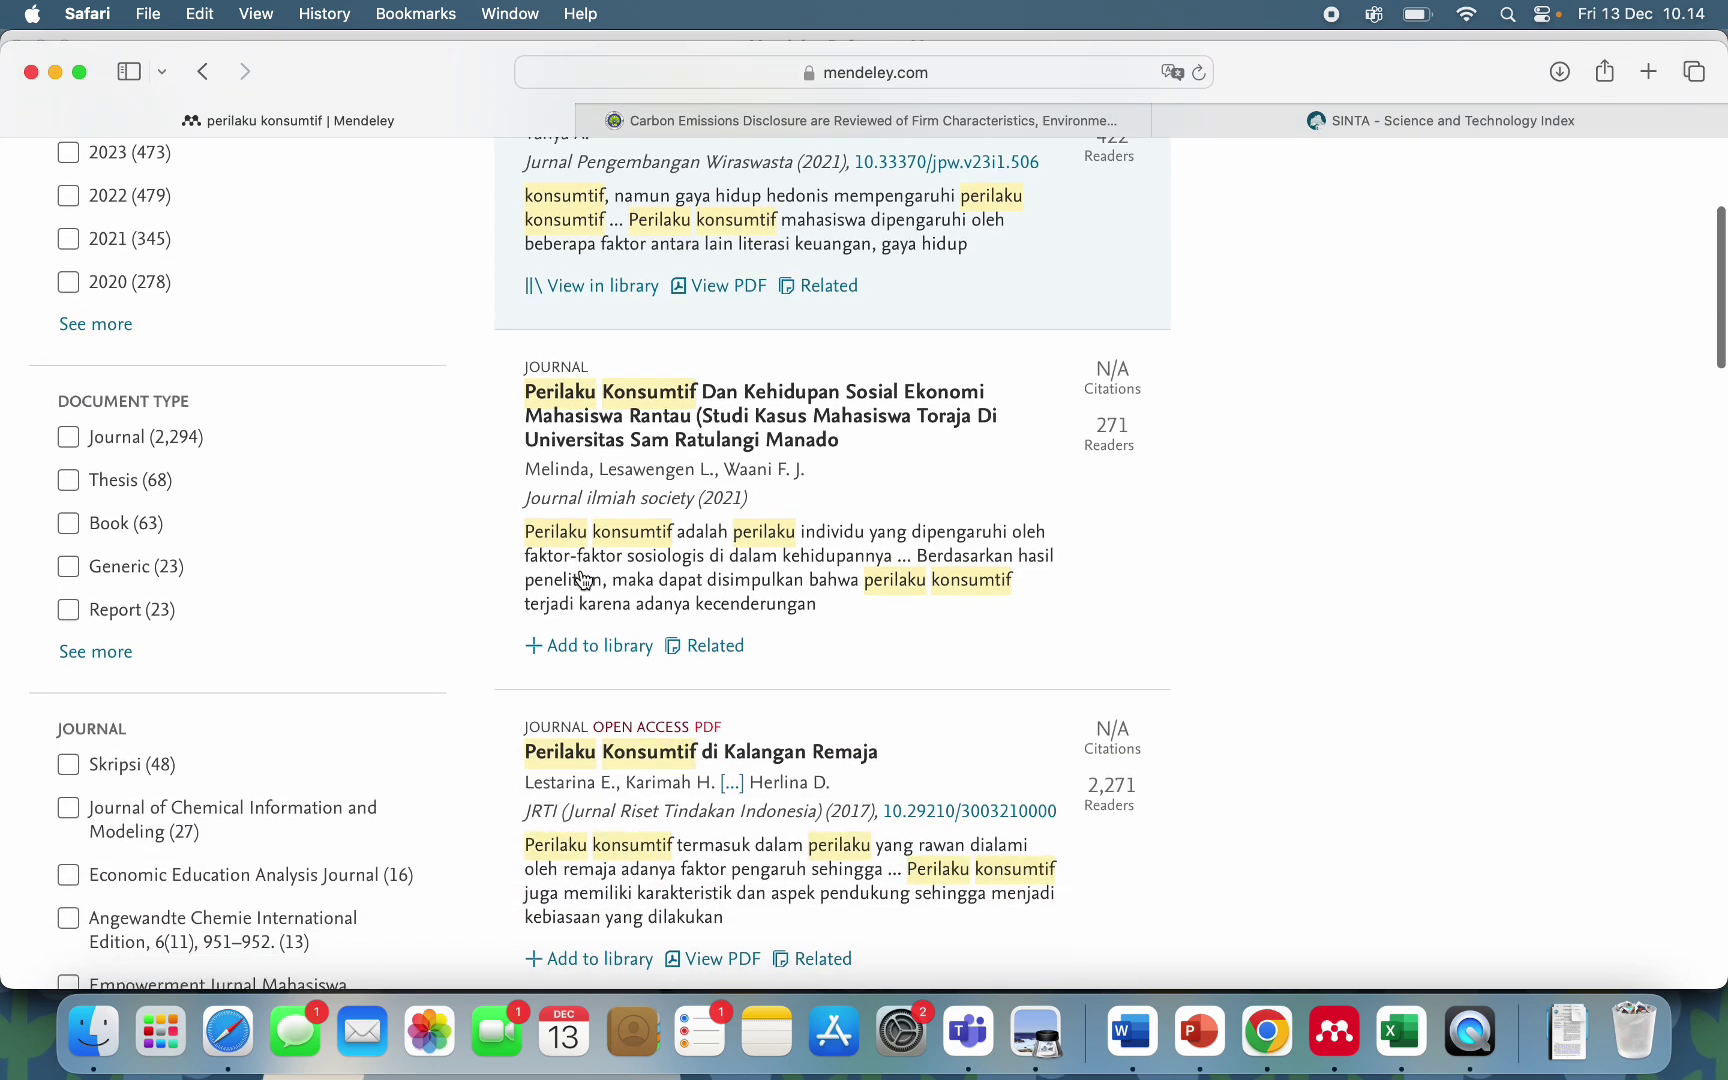
scroll(583, 578, down, 1)
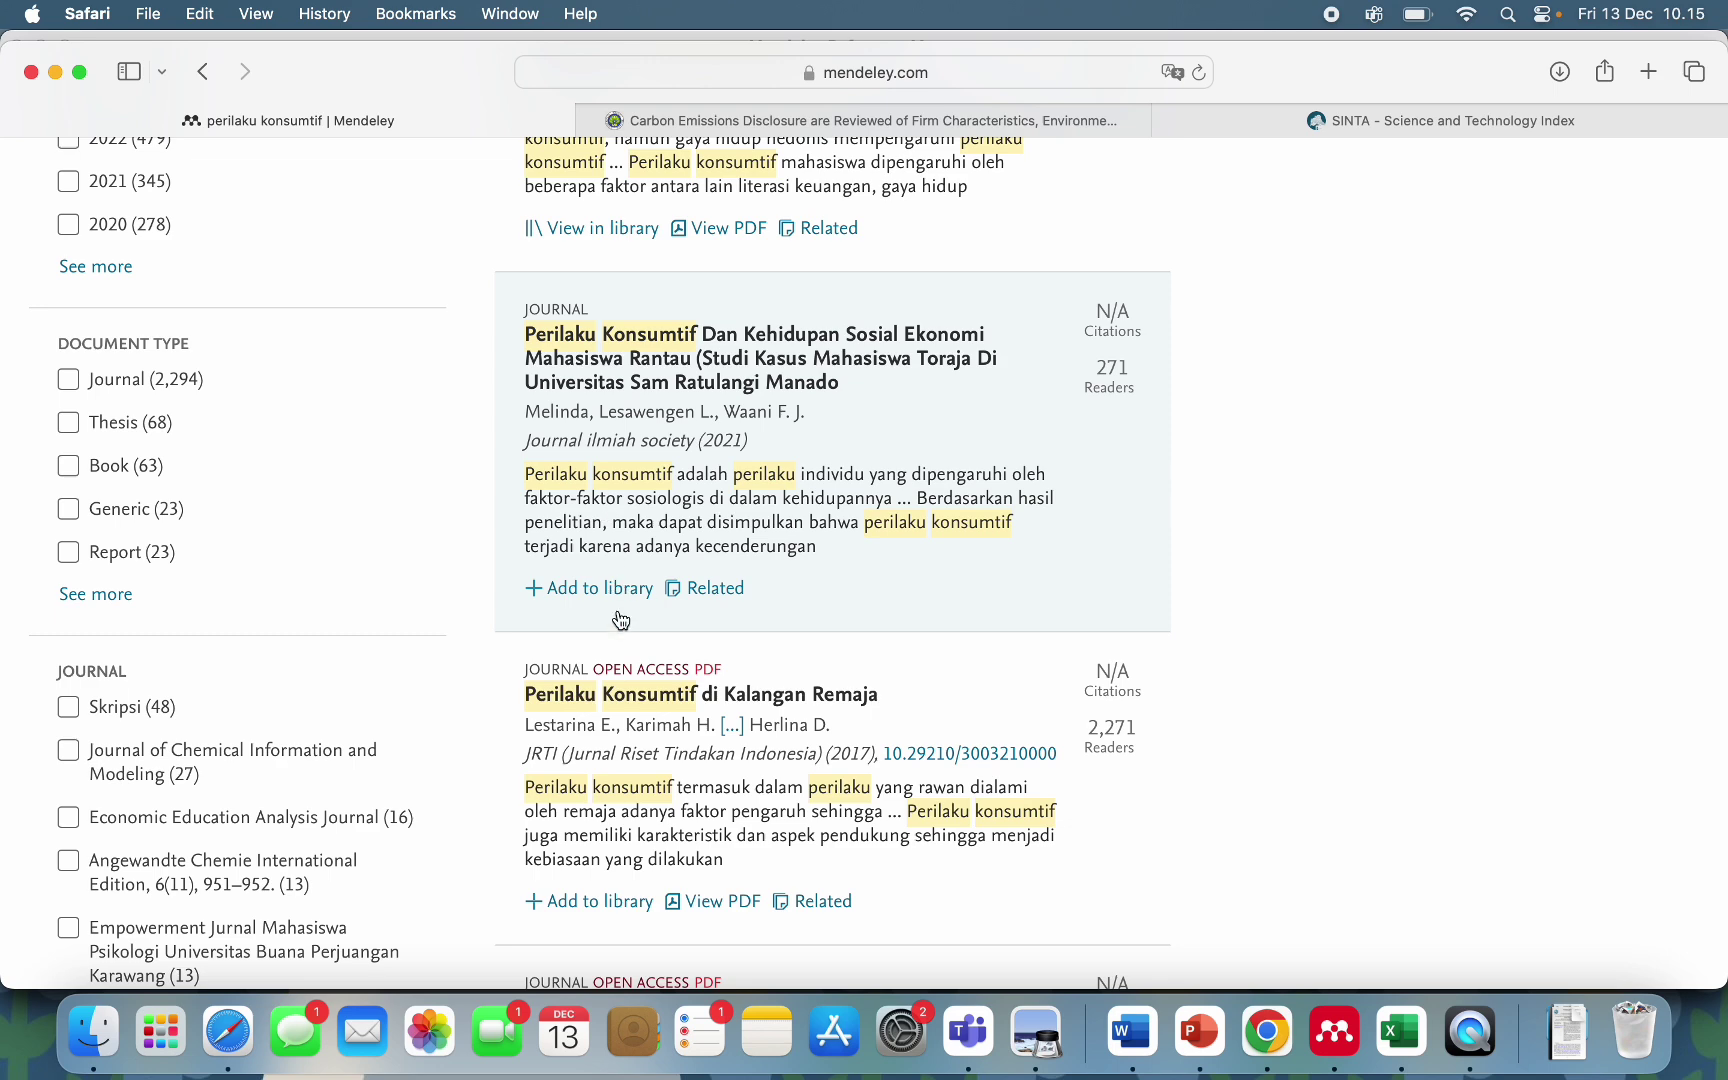
click(597, 590)
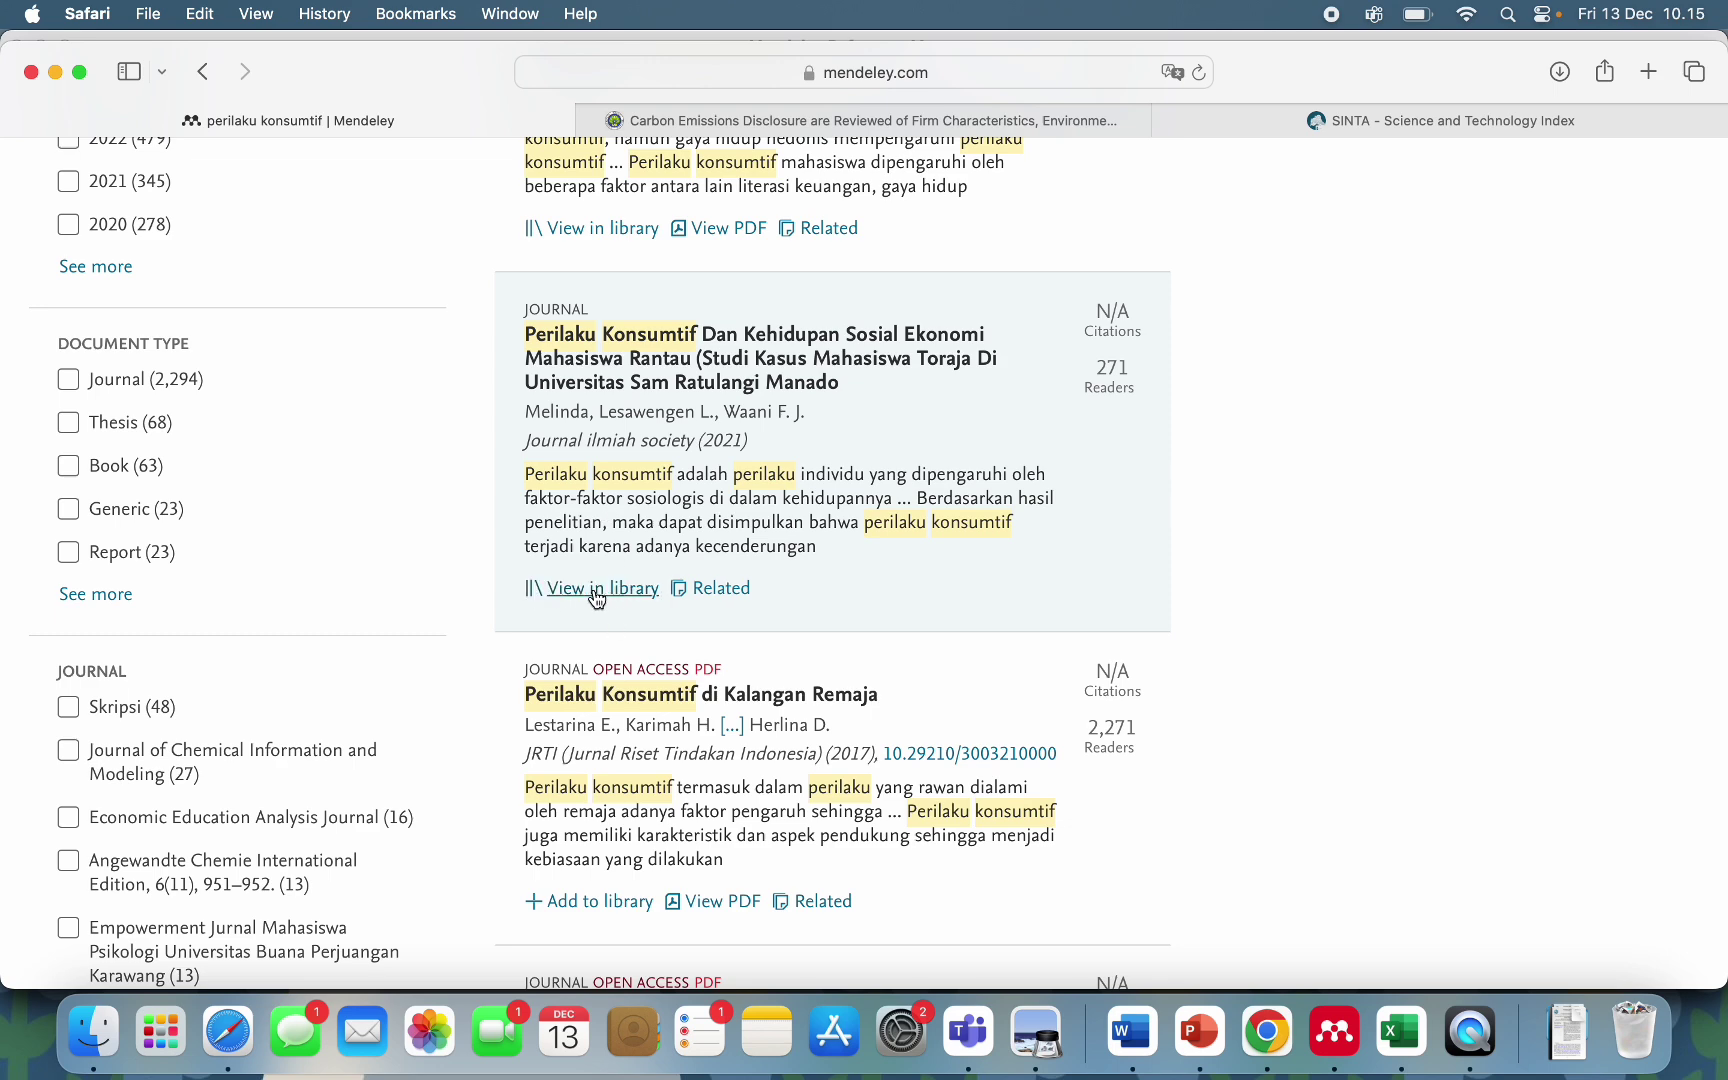
click(1335, 1040)
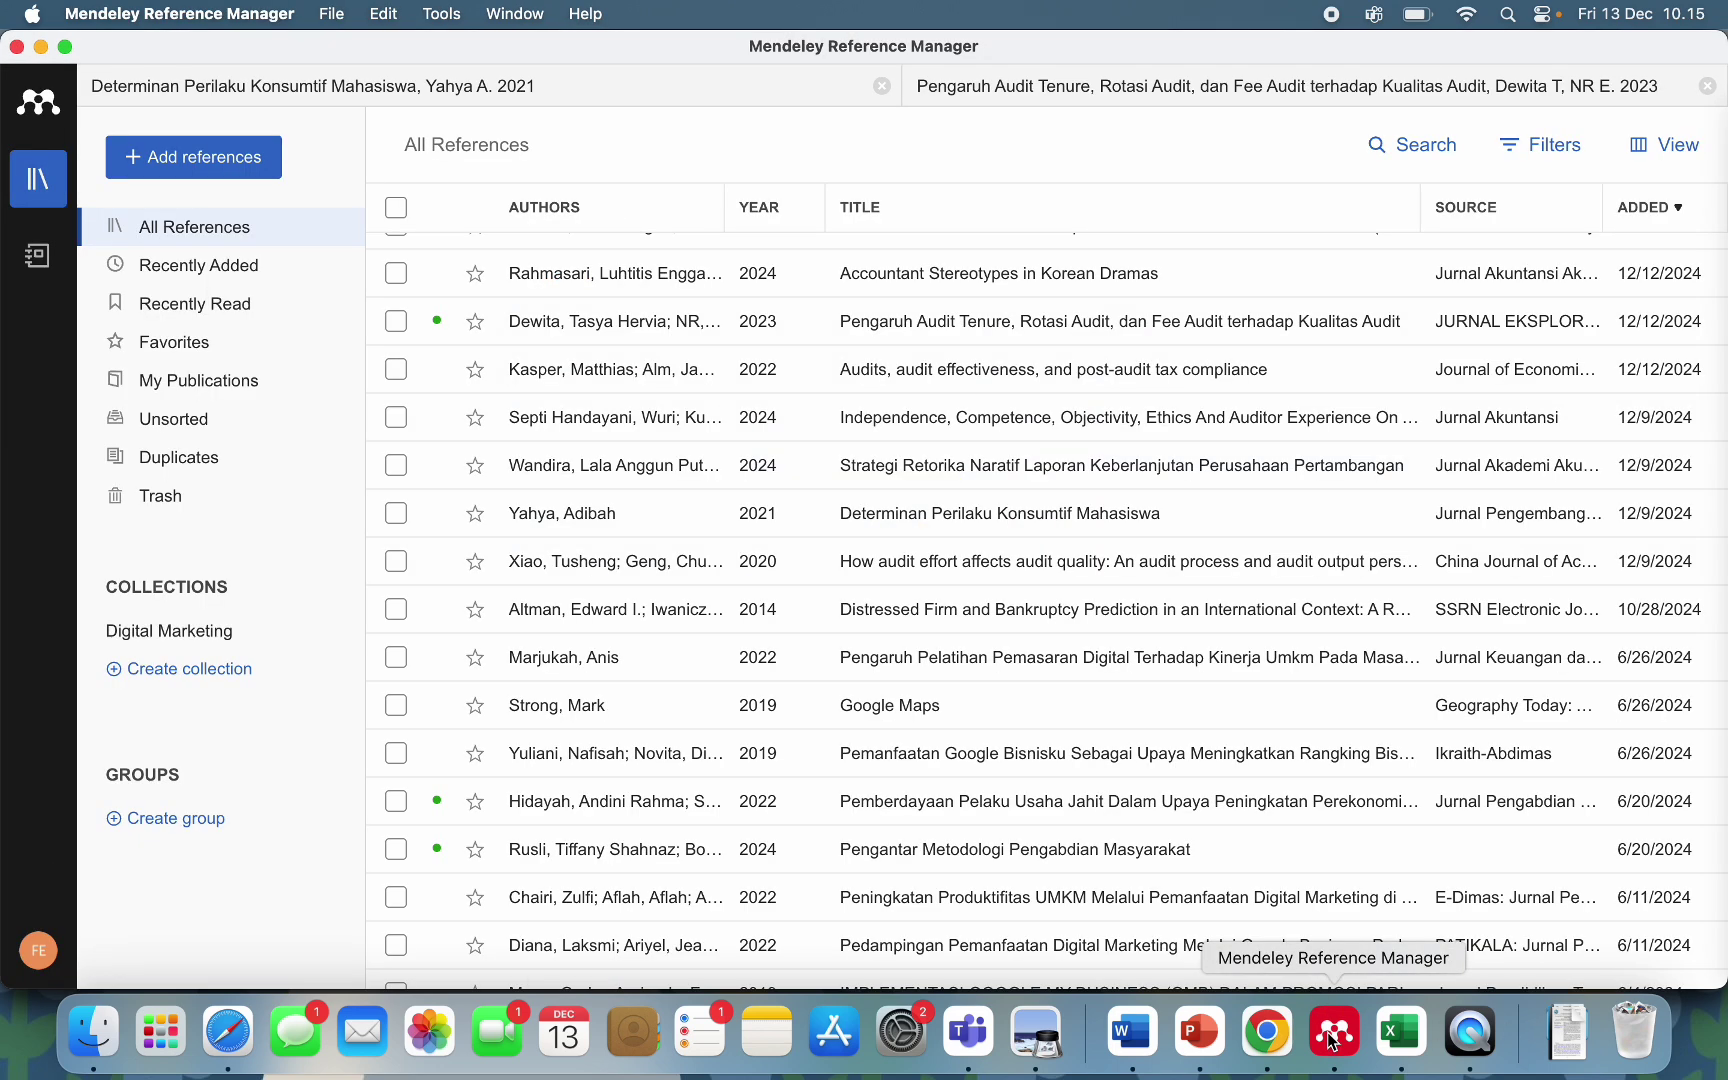
scroll(938, 474, up, 1)
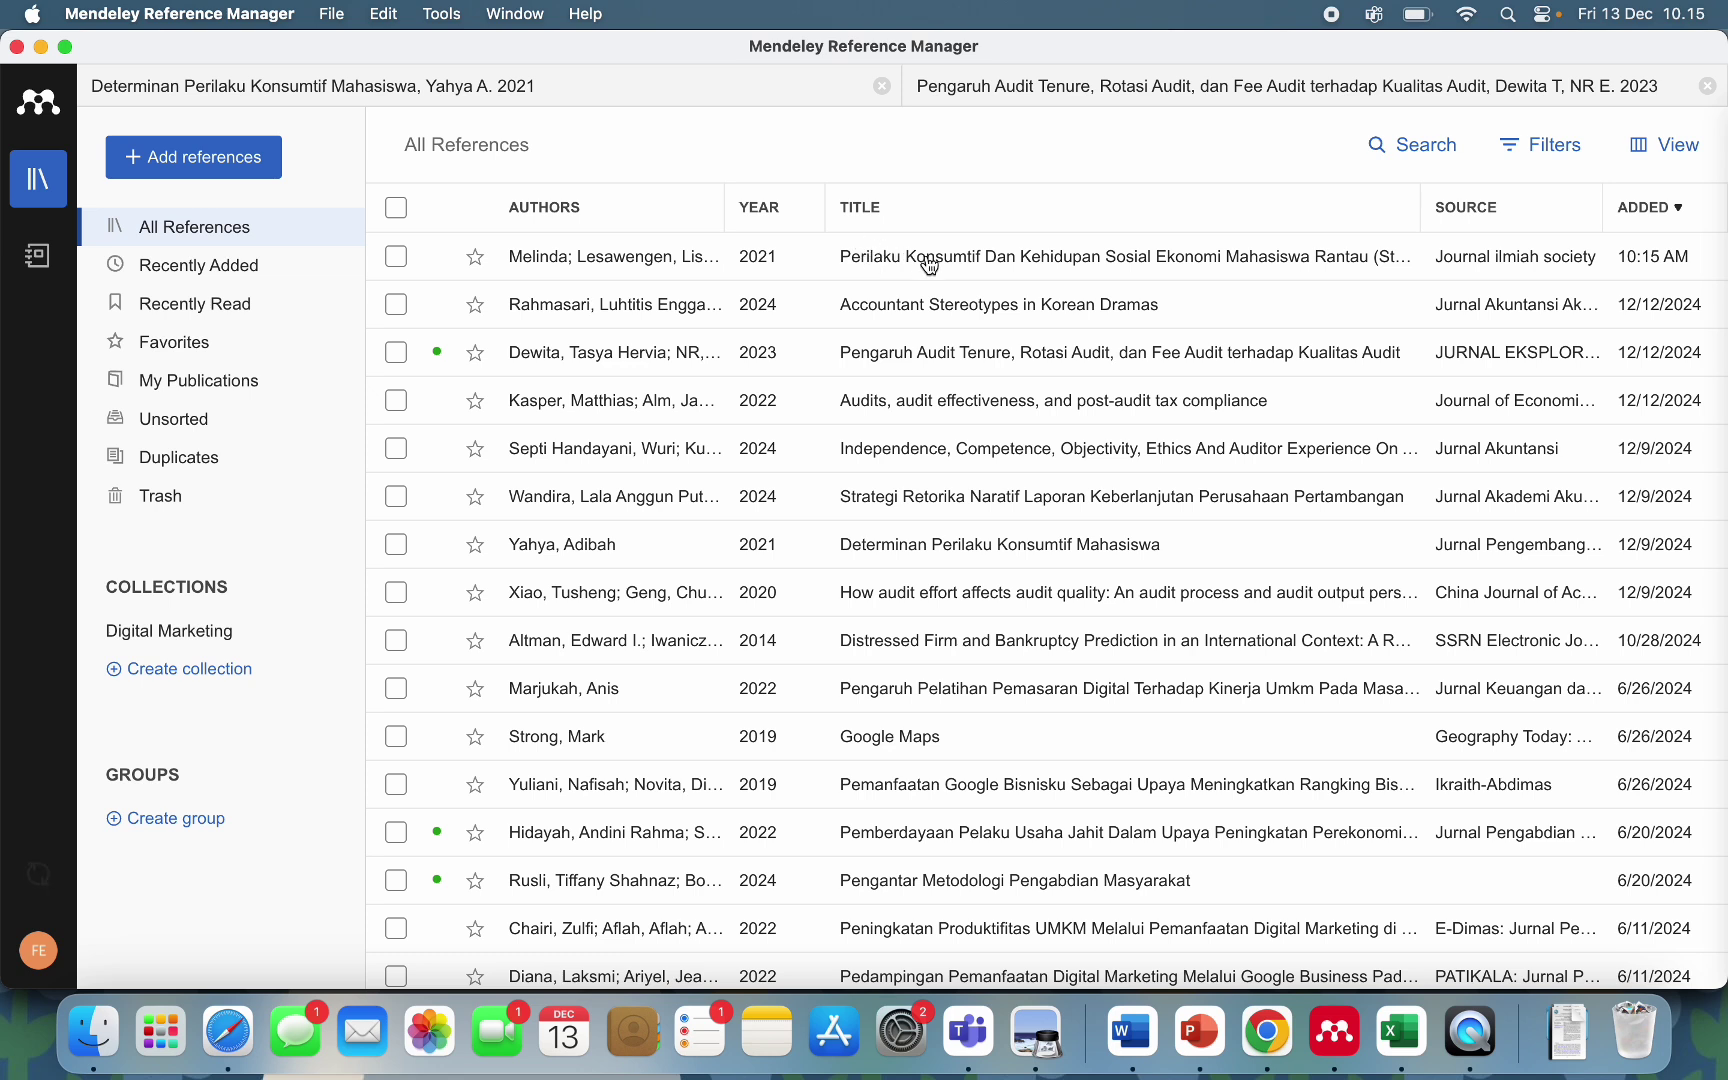
click(1222, 273)
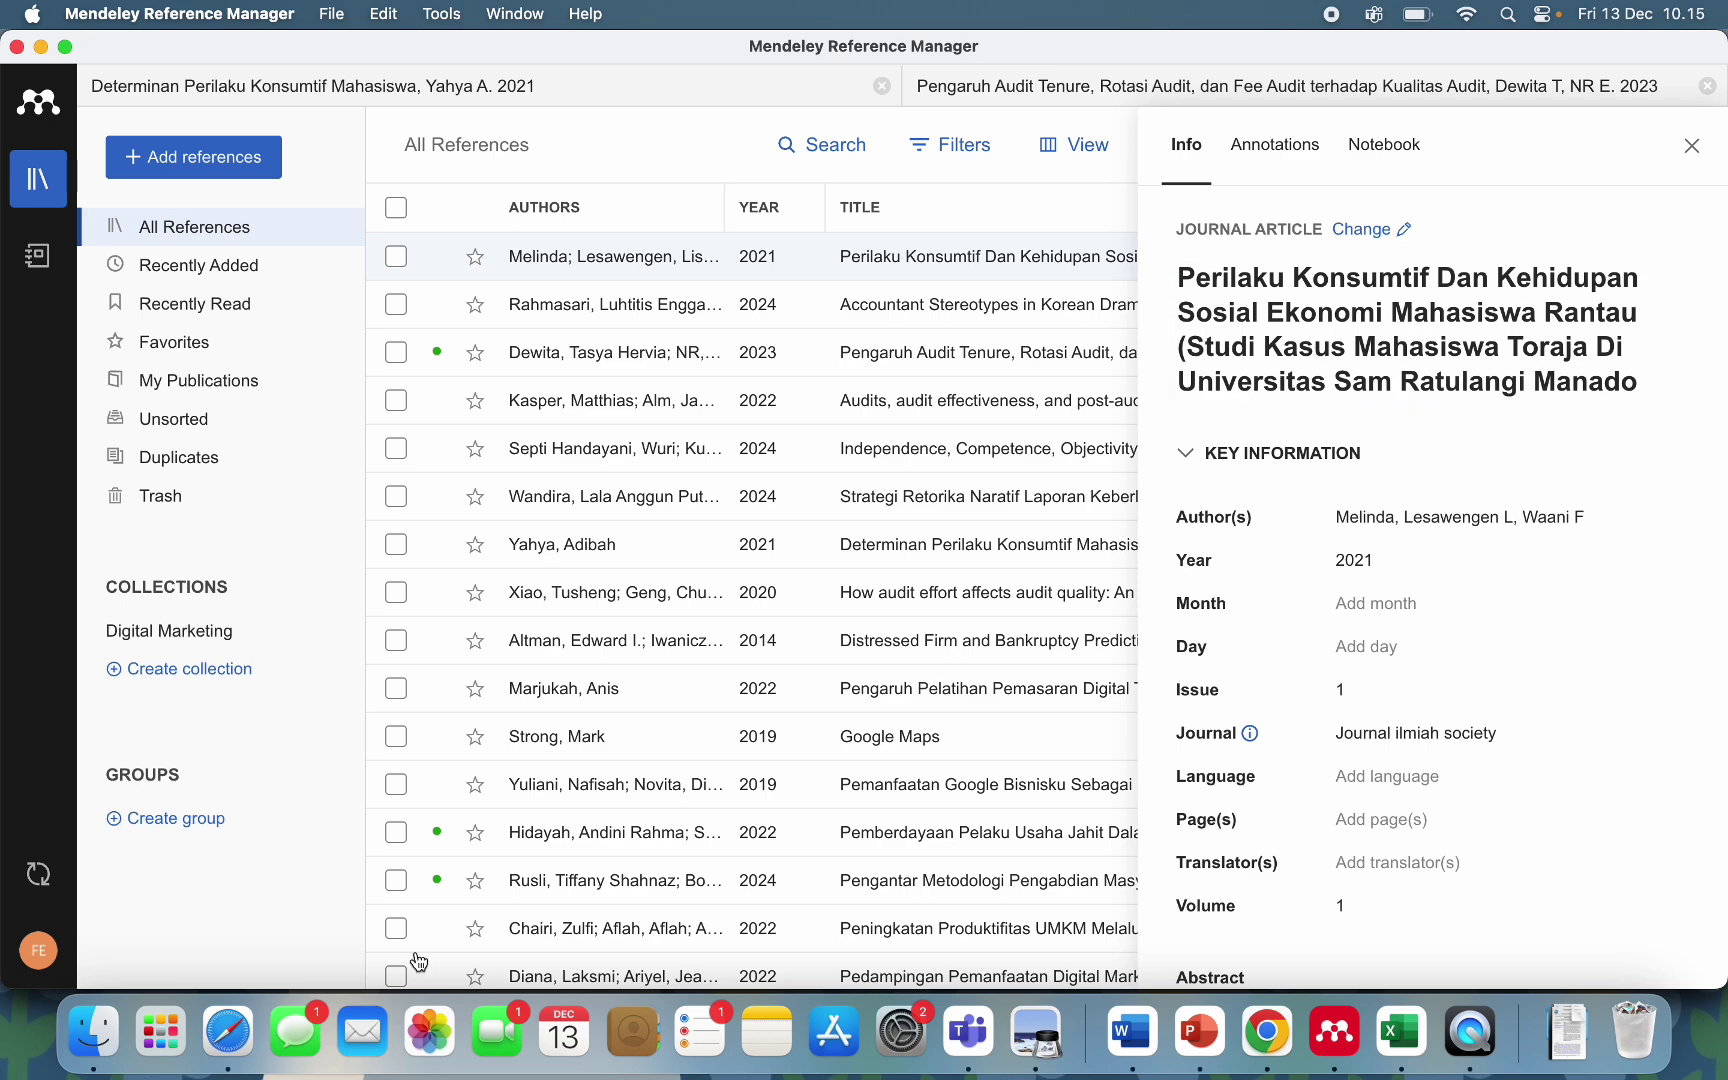
Add "Perilaku Konsumtif di Kalangan Remaja" from the Safari search results to the library, then return to Mendeley Reference Manager and close the details.
click(240, 1068)
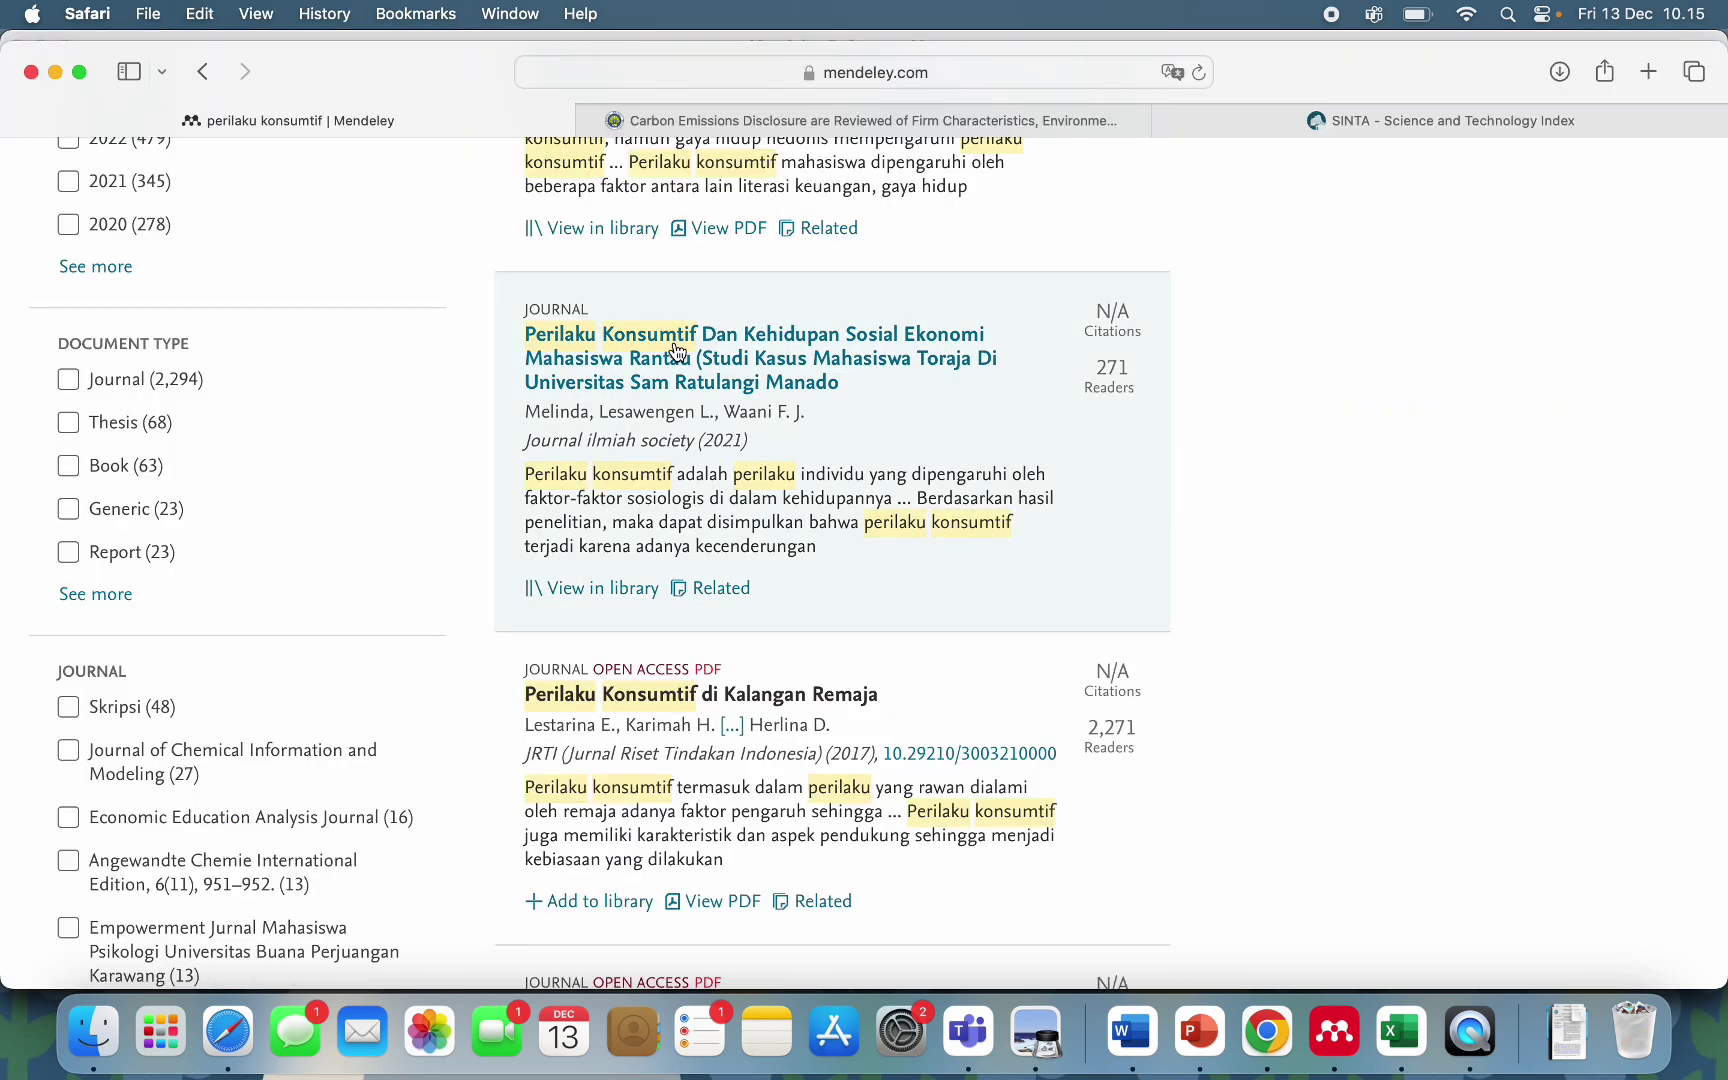
scroll(750, 617, down, 5)
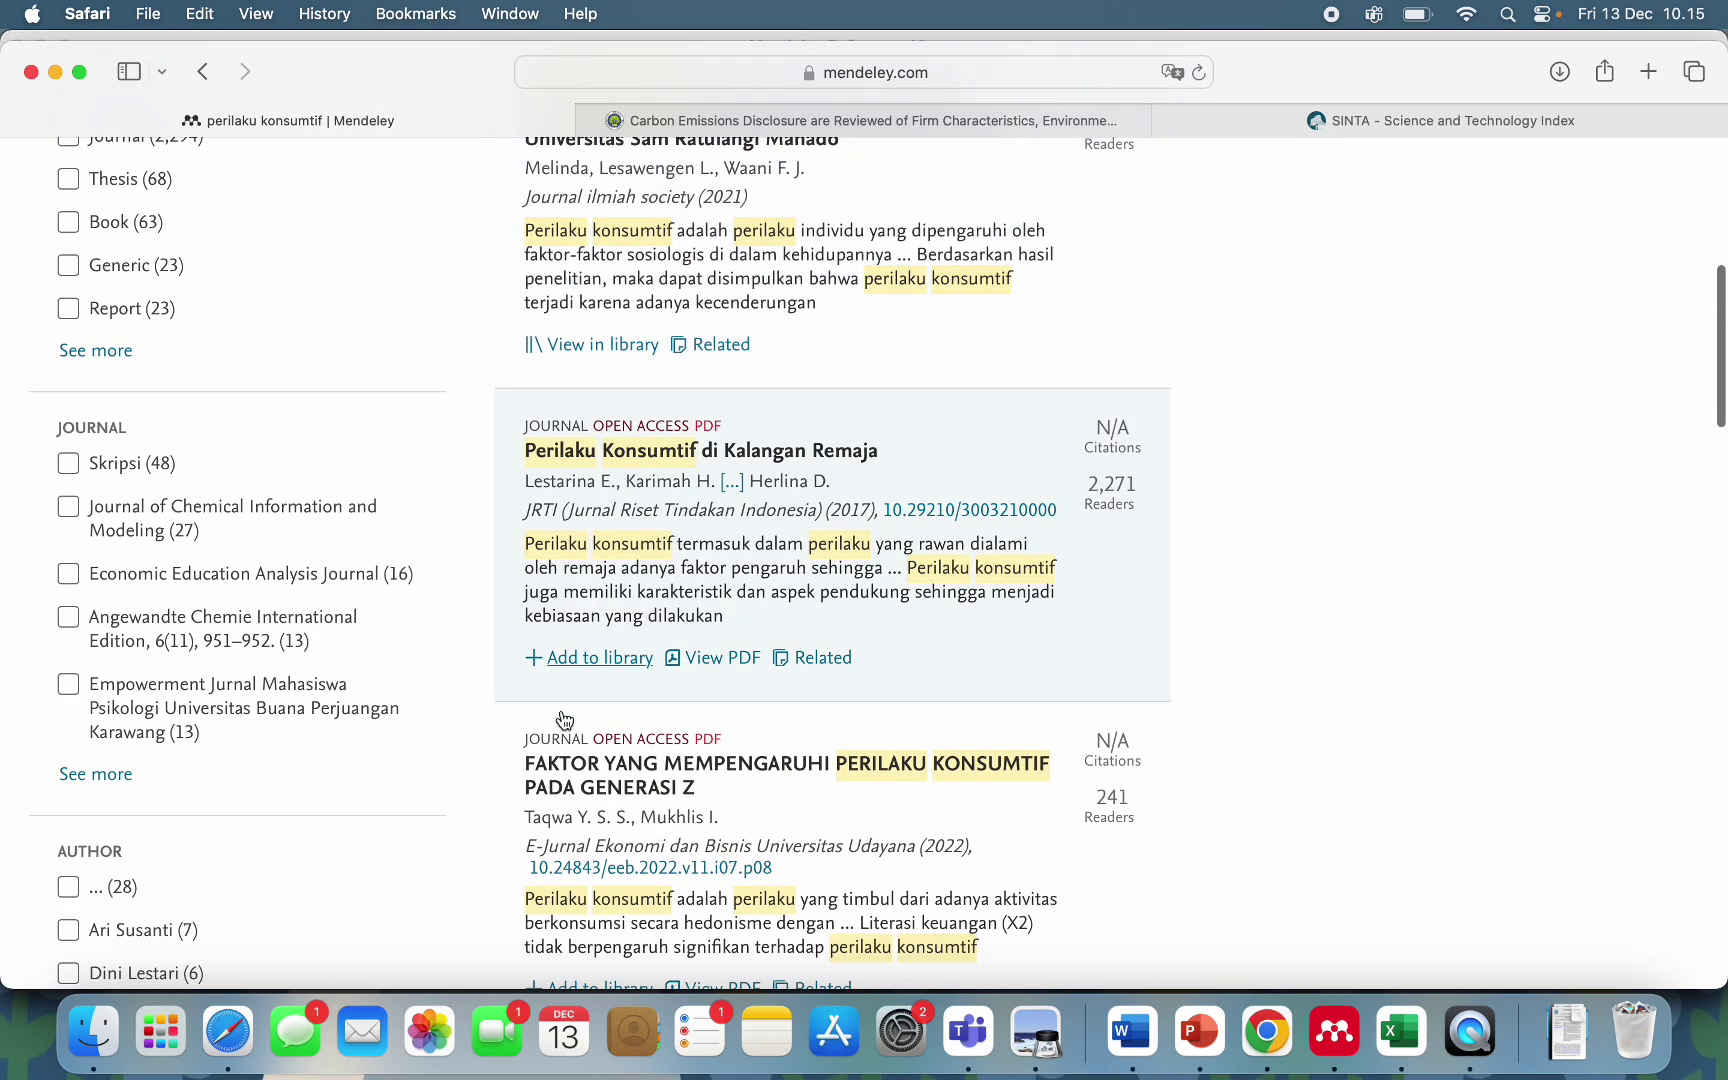
click(580, 657)
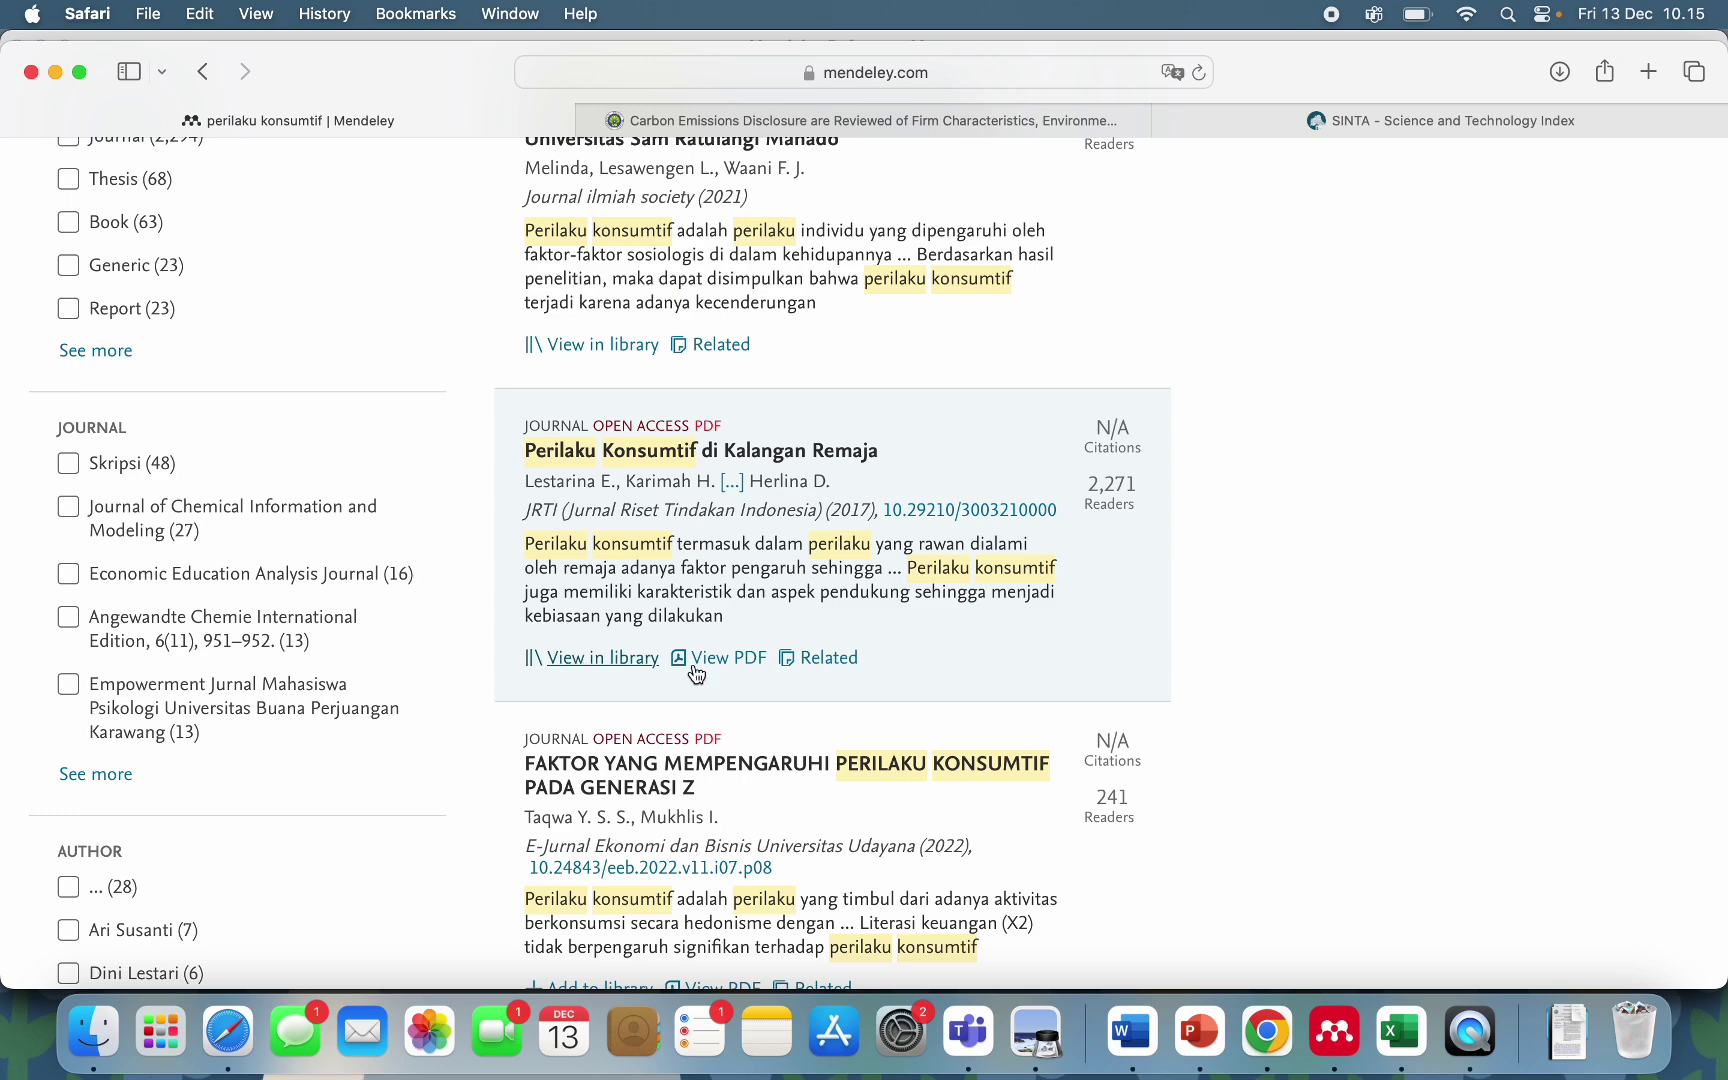
click(1334, 1030)
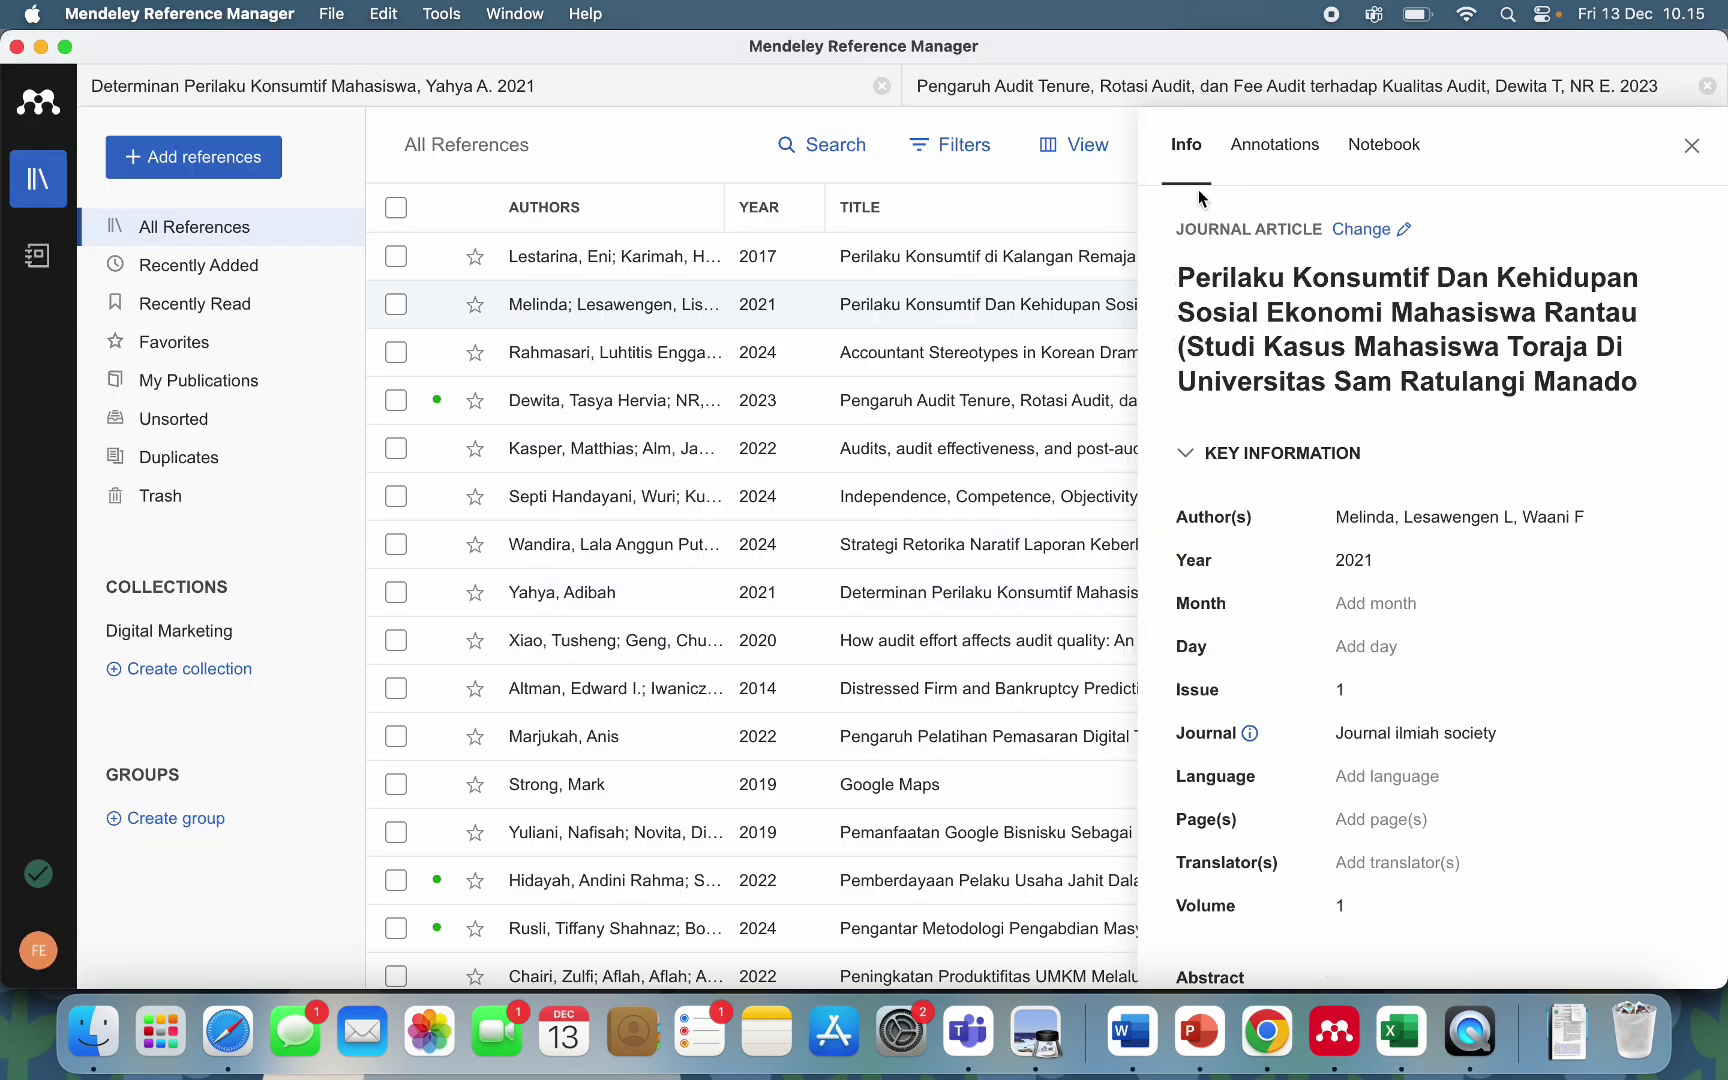
click(1689, 150)
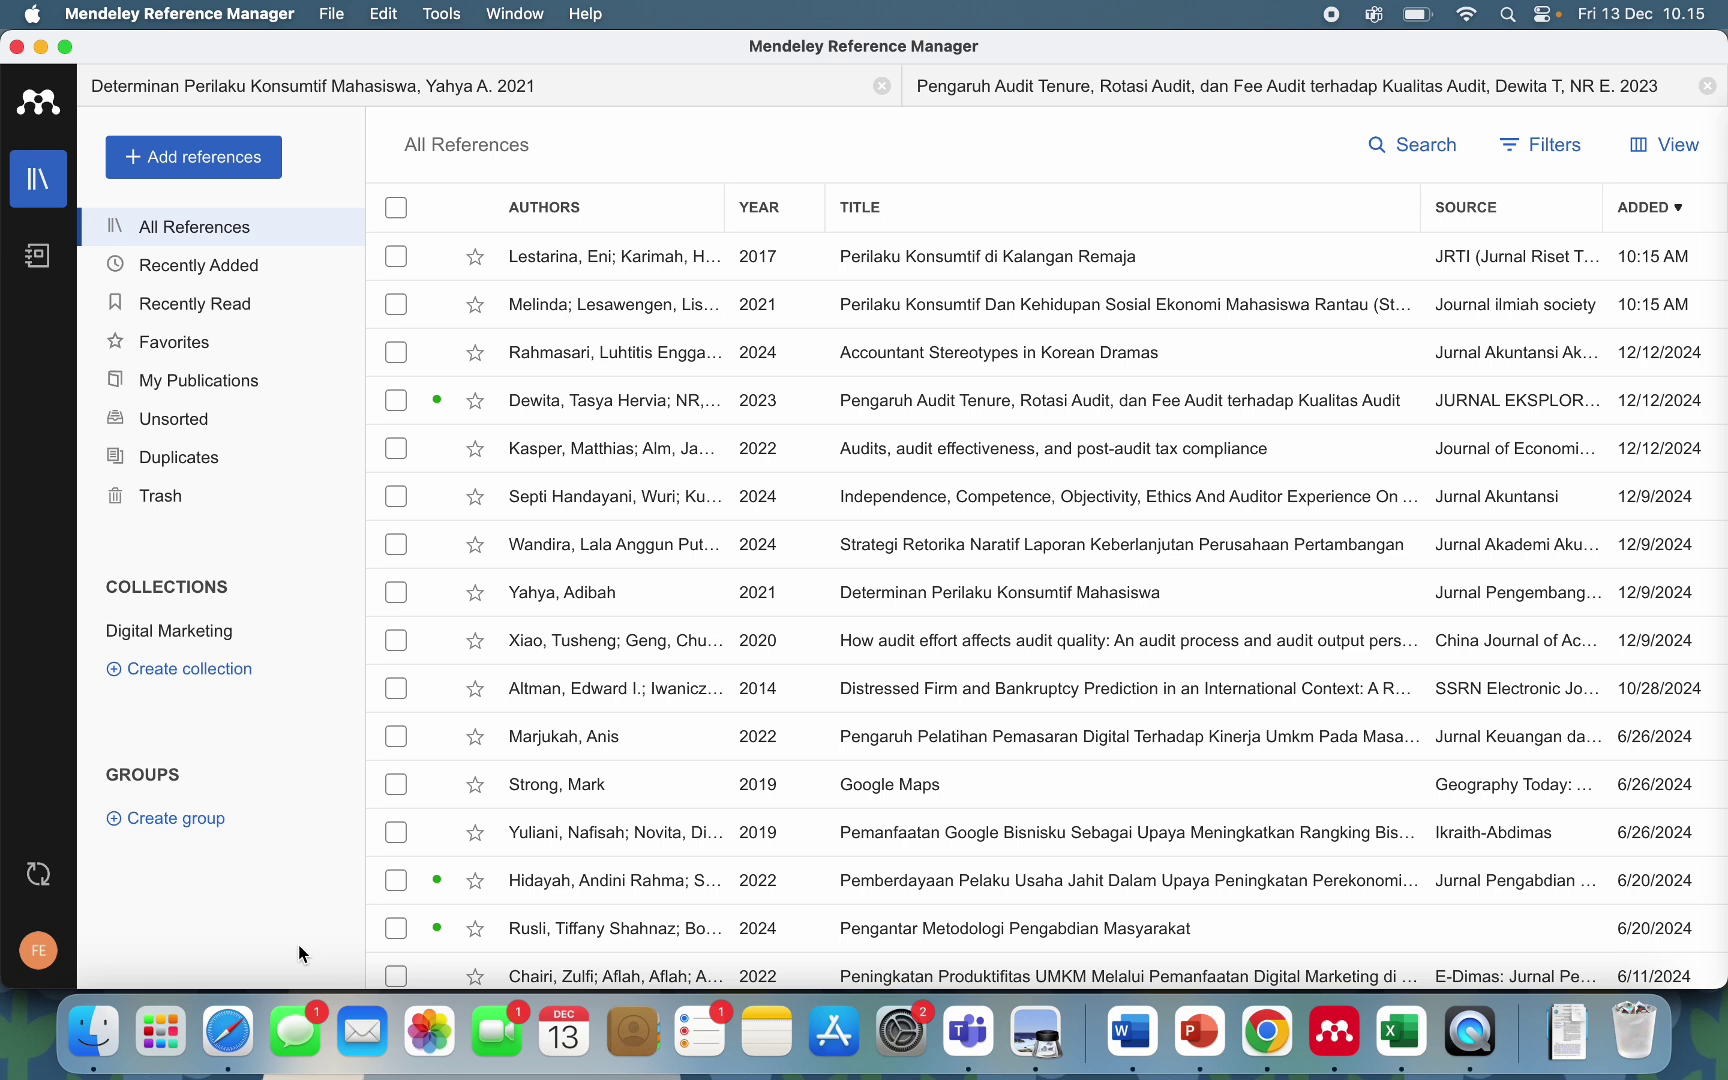
Switch to Safari and copy the full title of the Carbon Emissions Disclosure article from the Jurnal Akuntansi Aktual PDF.
click(228, 1030)
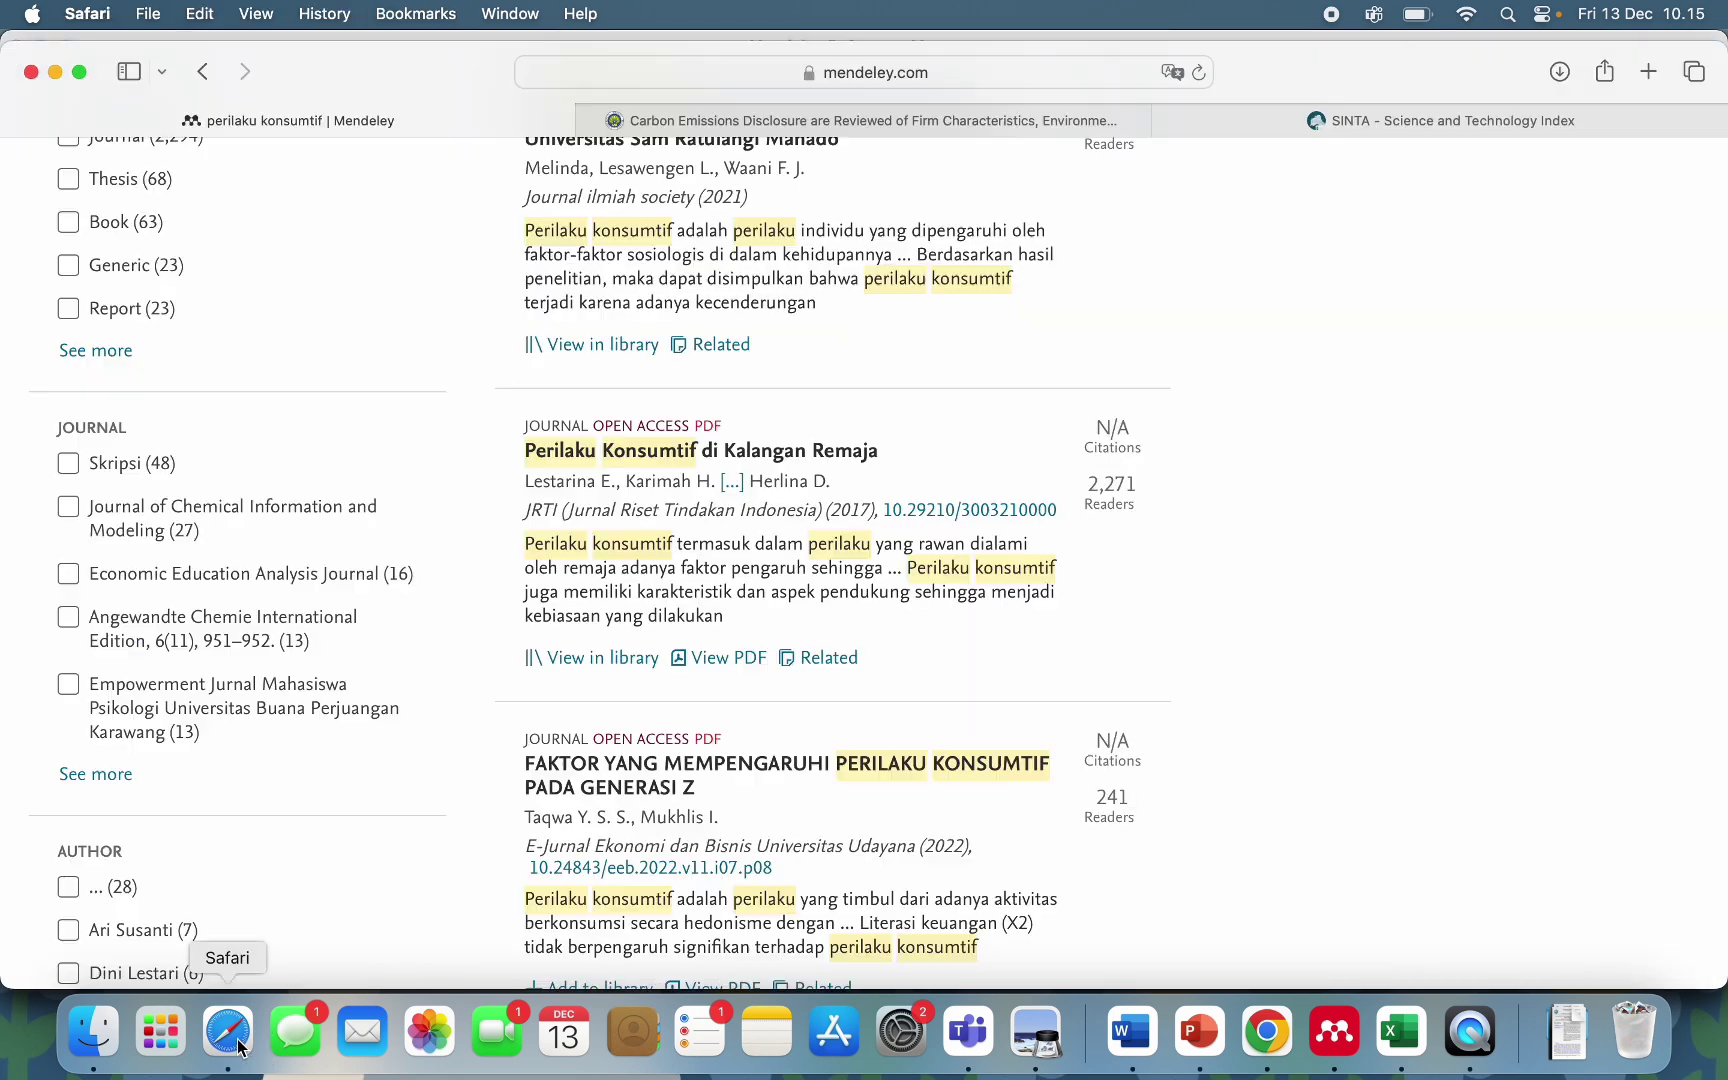
click(760, 121)
scroll(547, 315, up, 1)
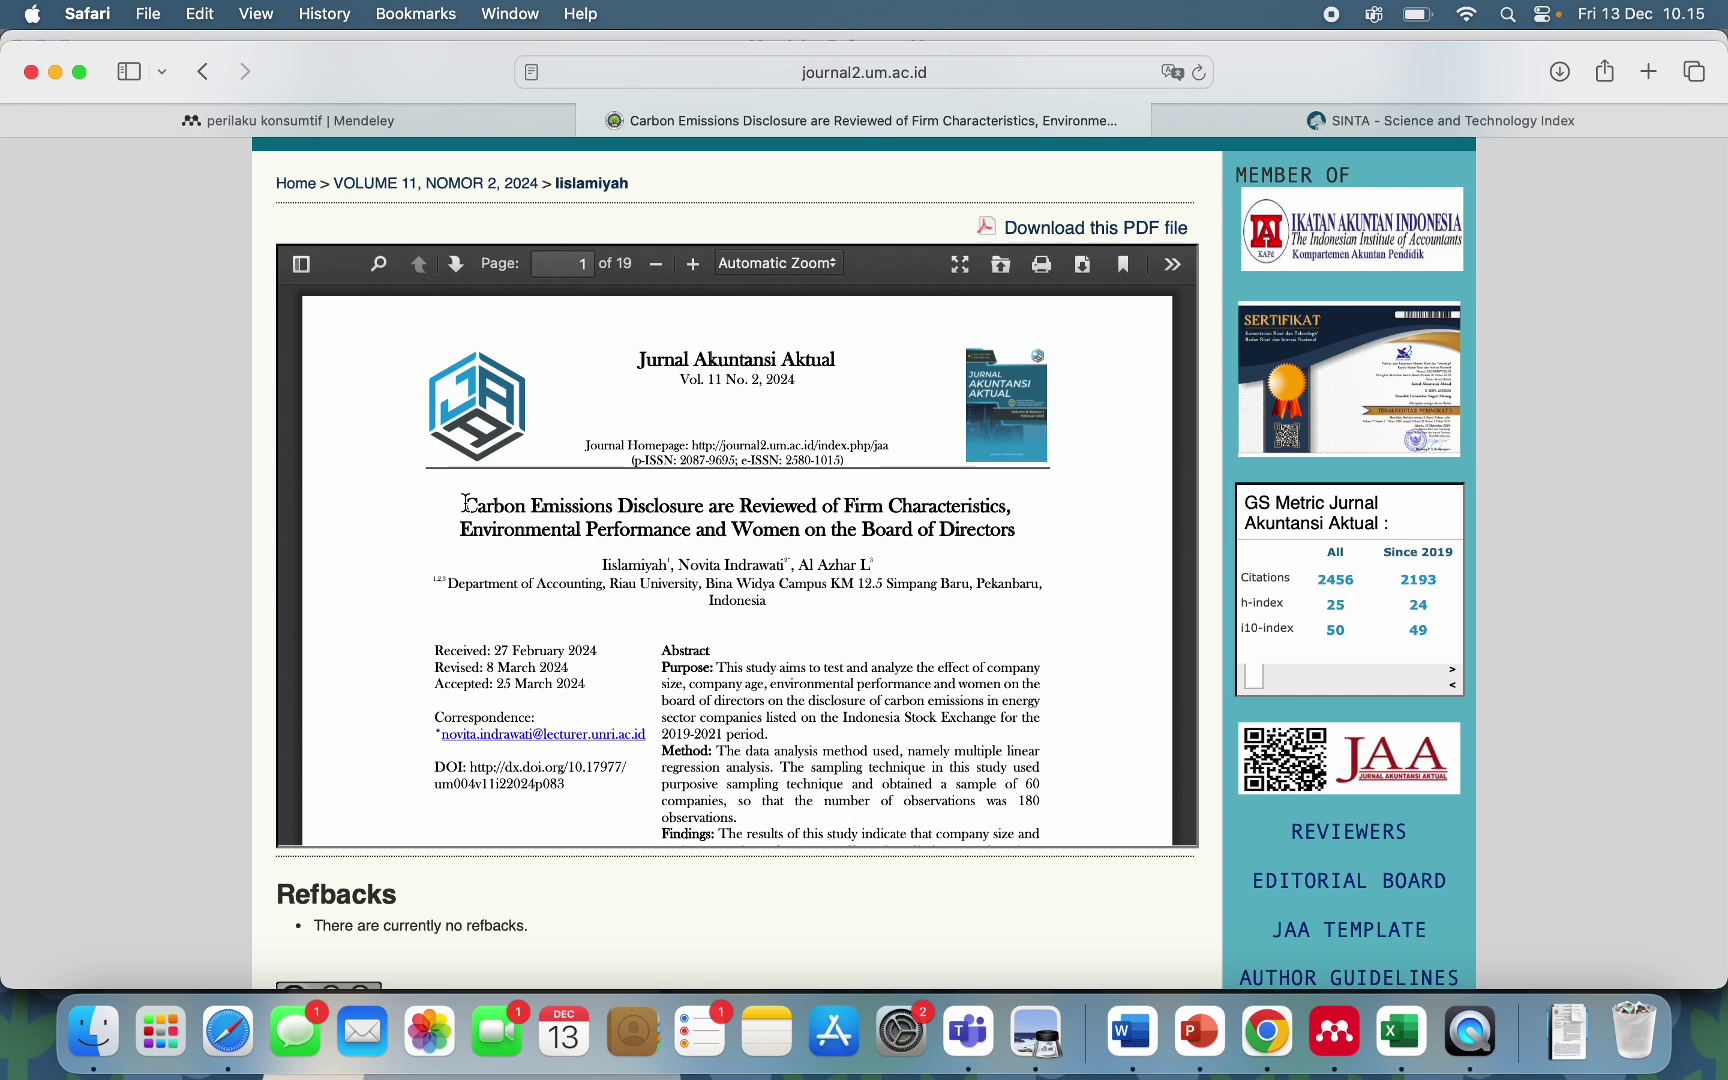
drag(465, 510, 937, 405)
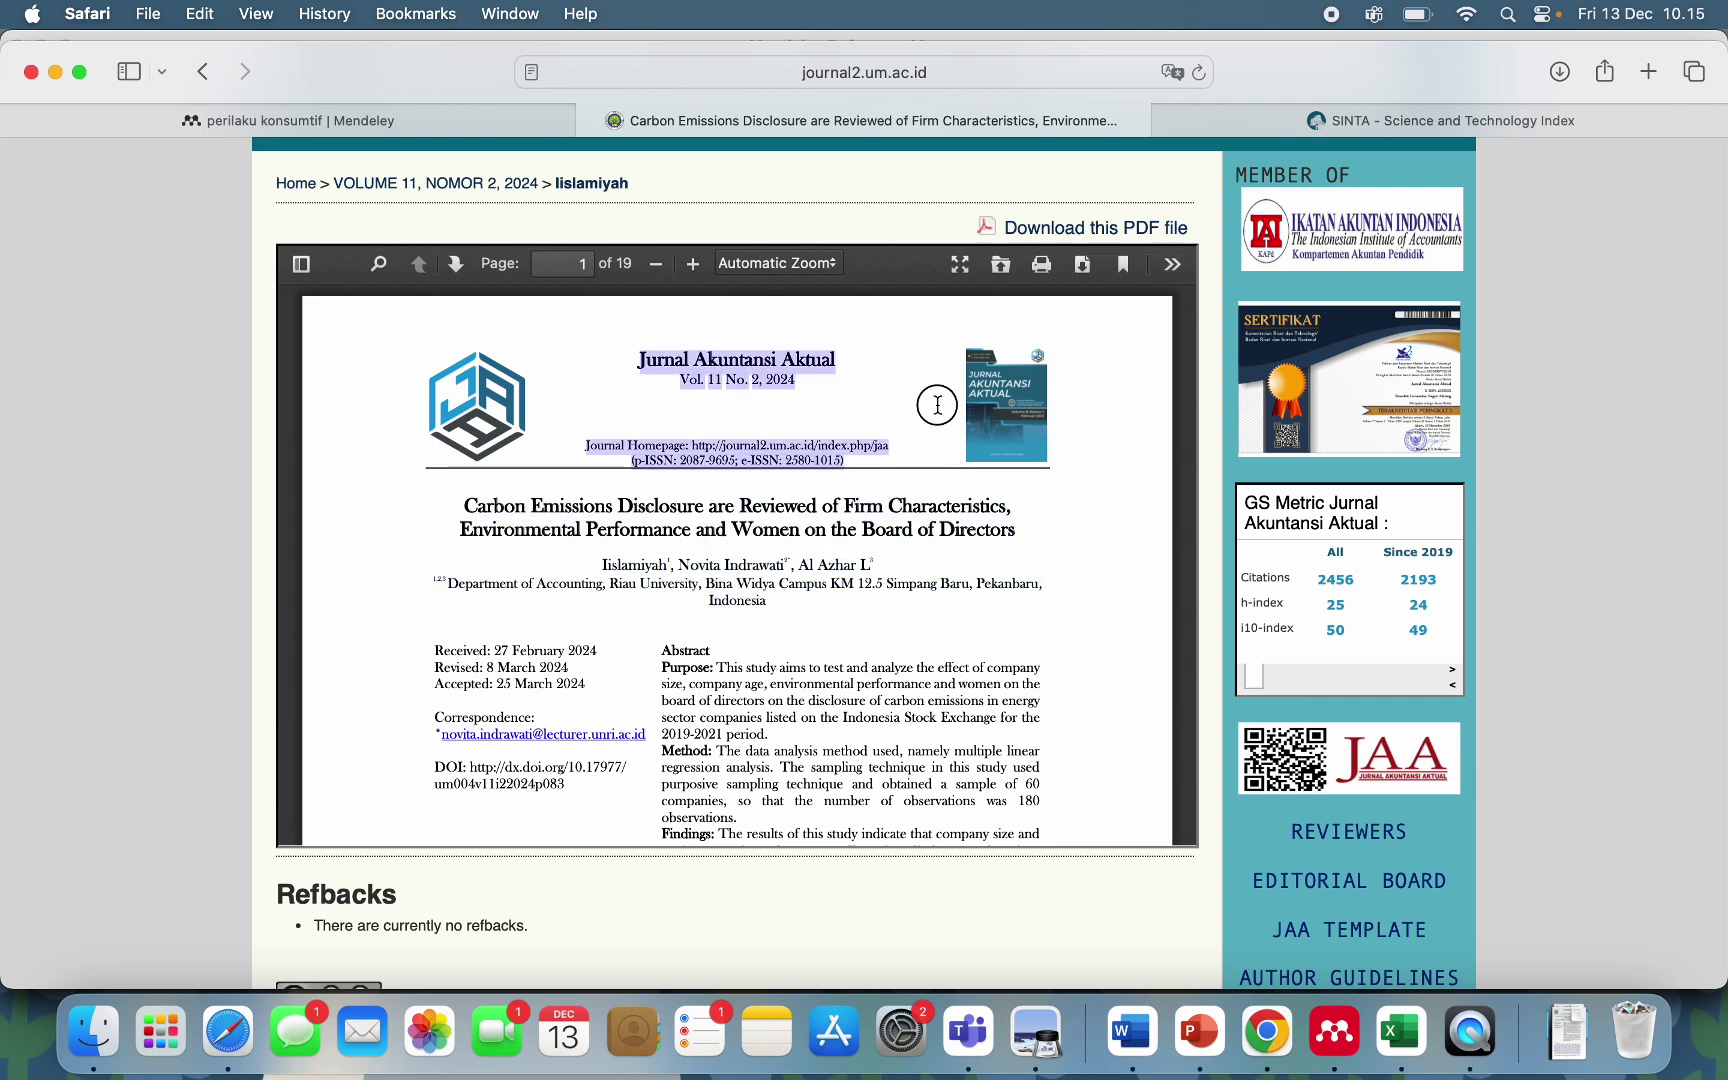
shift+click(1018, 527)
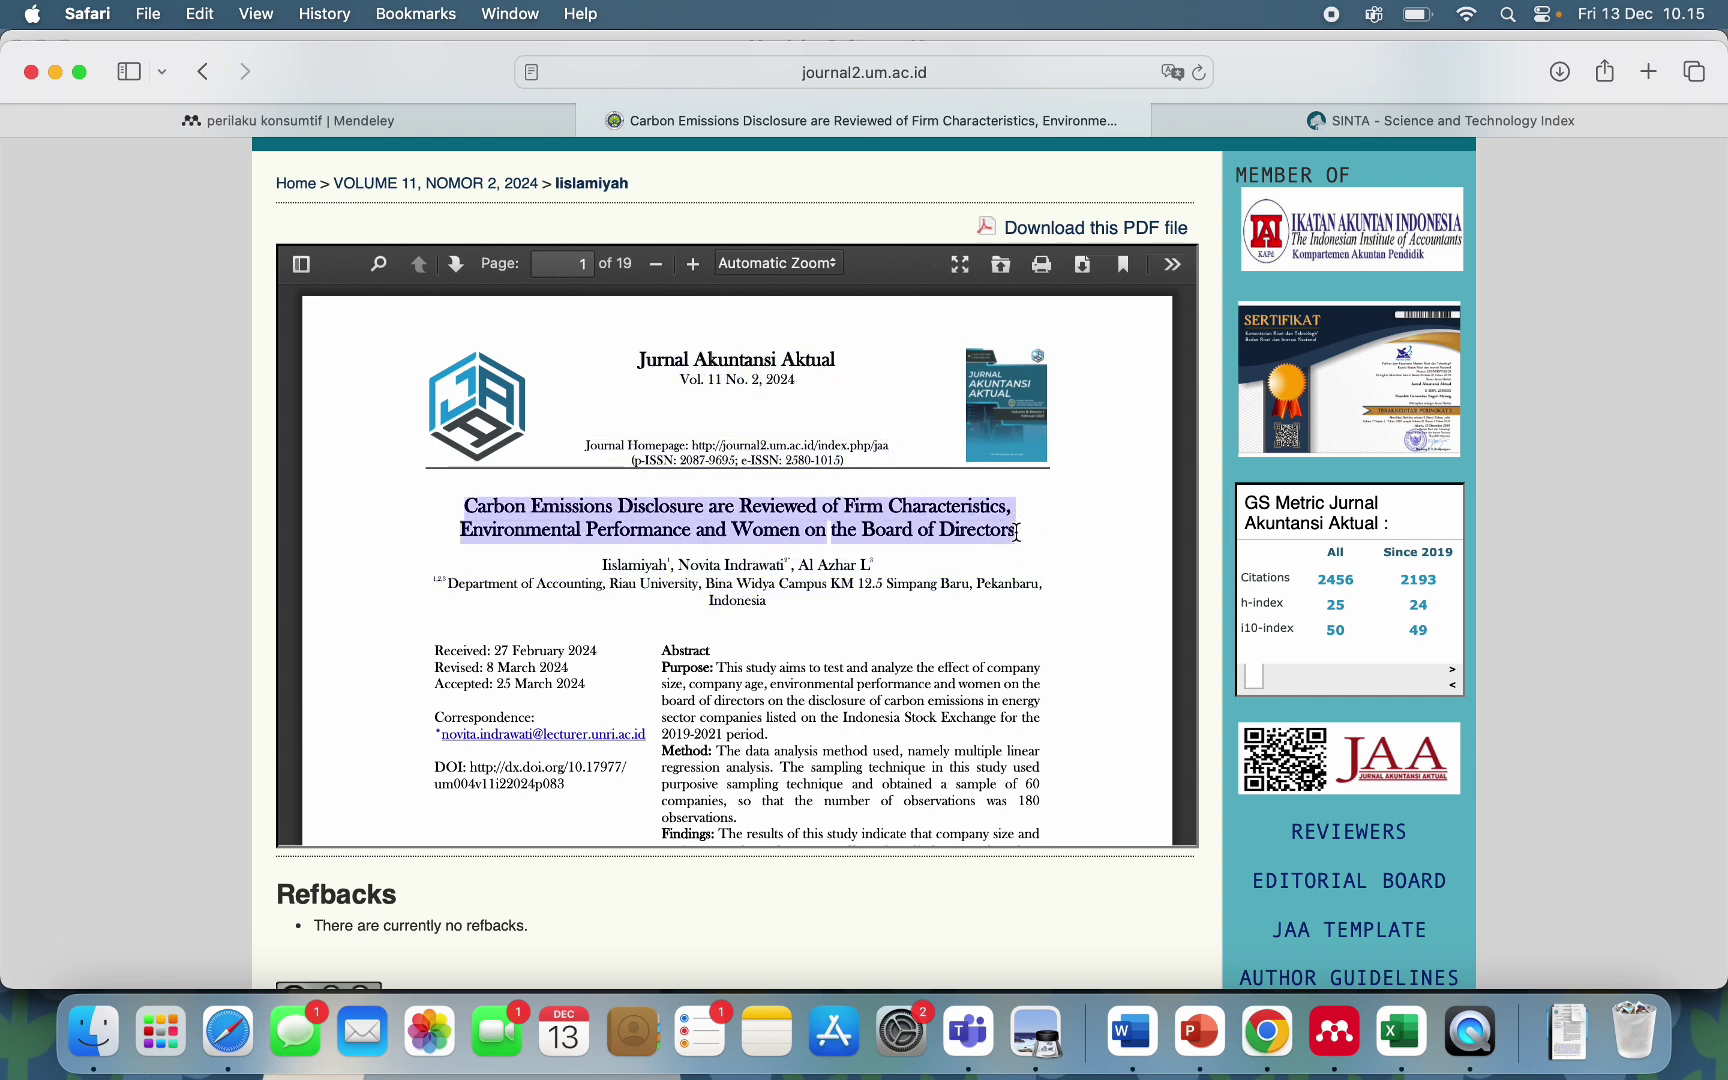
key(super+c)
Search the Mendeley website for the copied Carbon Emissions Disclosure title, then return to the article page.
click(430, 116)
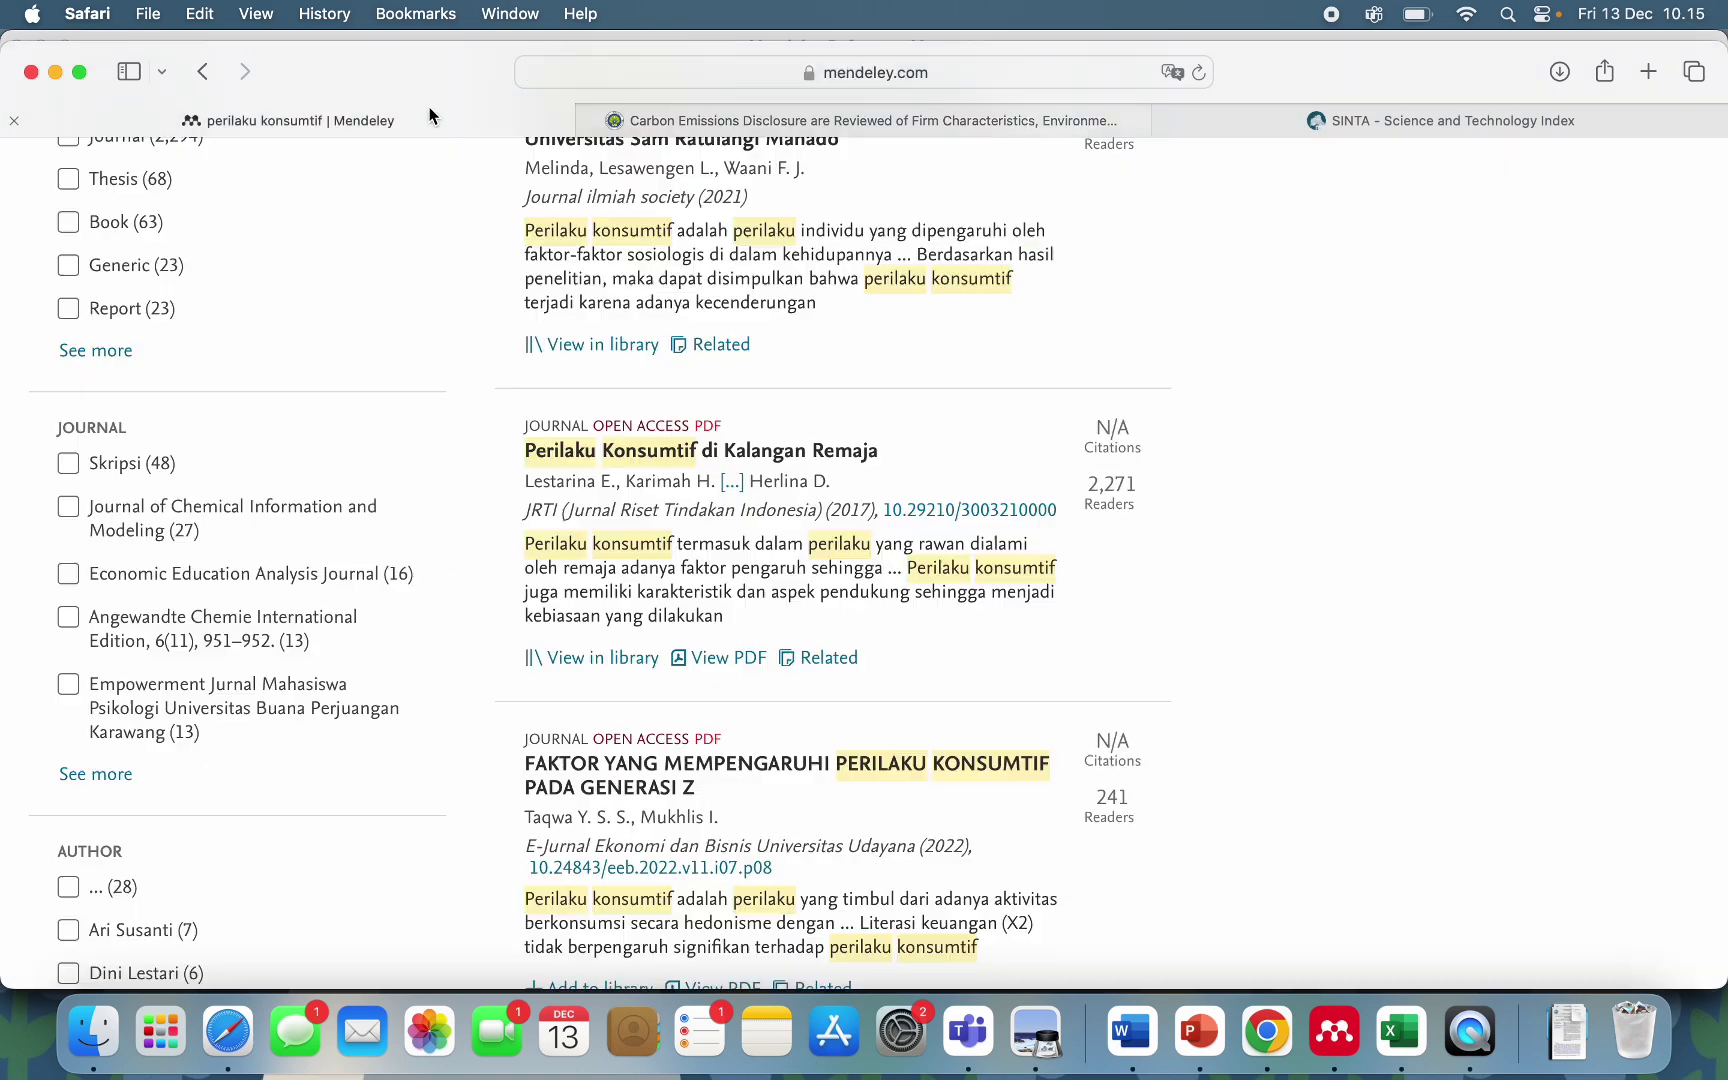
scroll(700, 200, up, 10)
click(1104, 278)
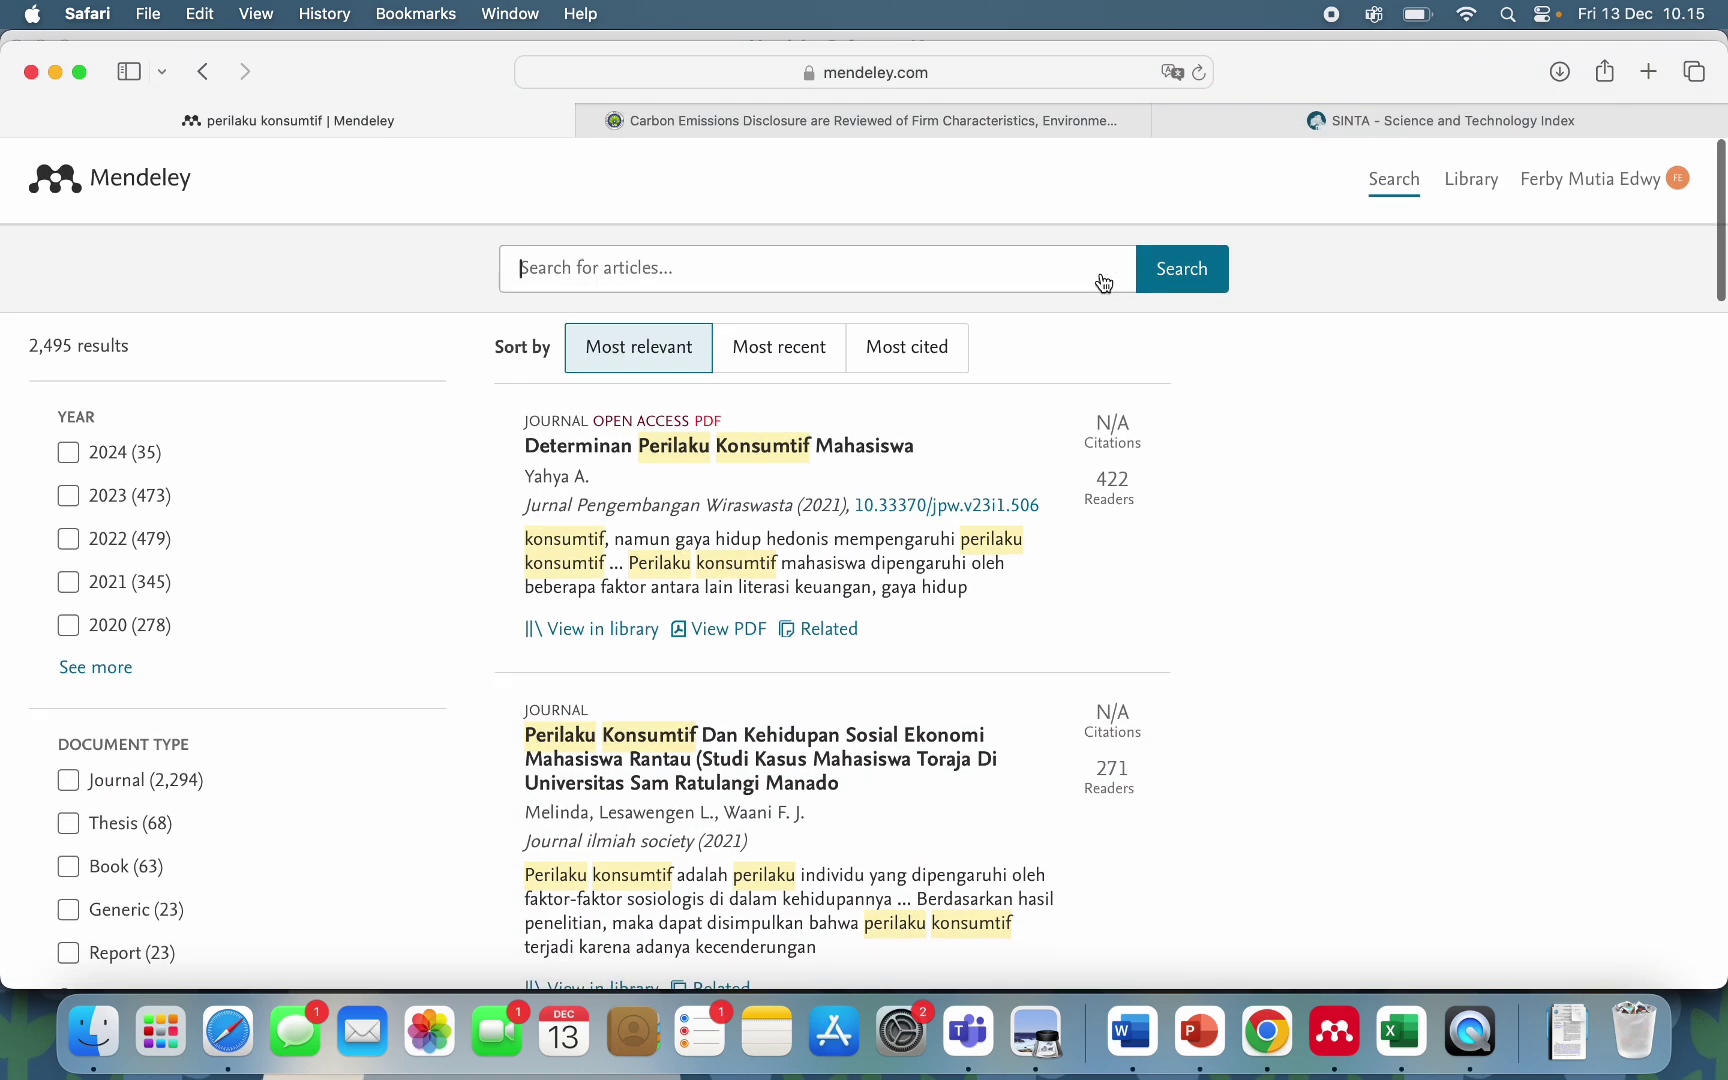
key(super+v)
click(1180, 276)
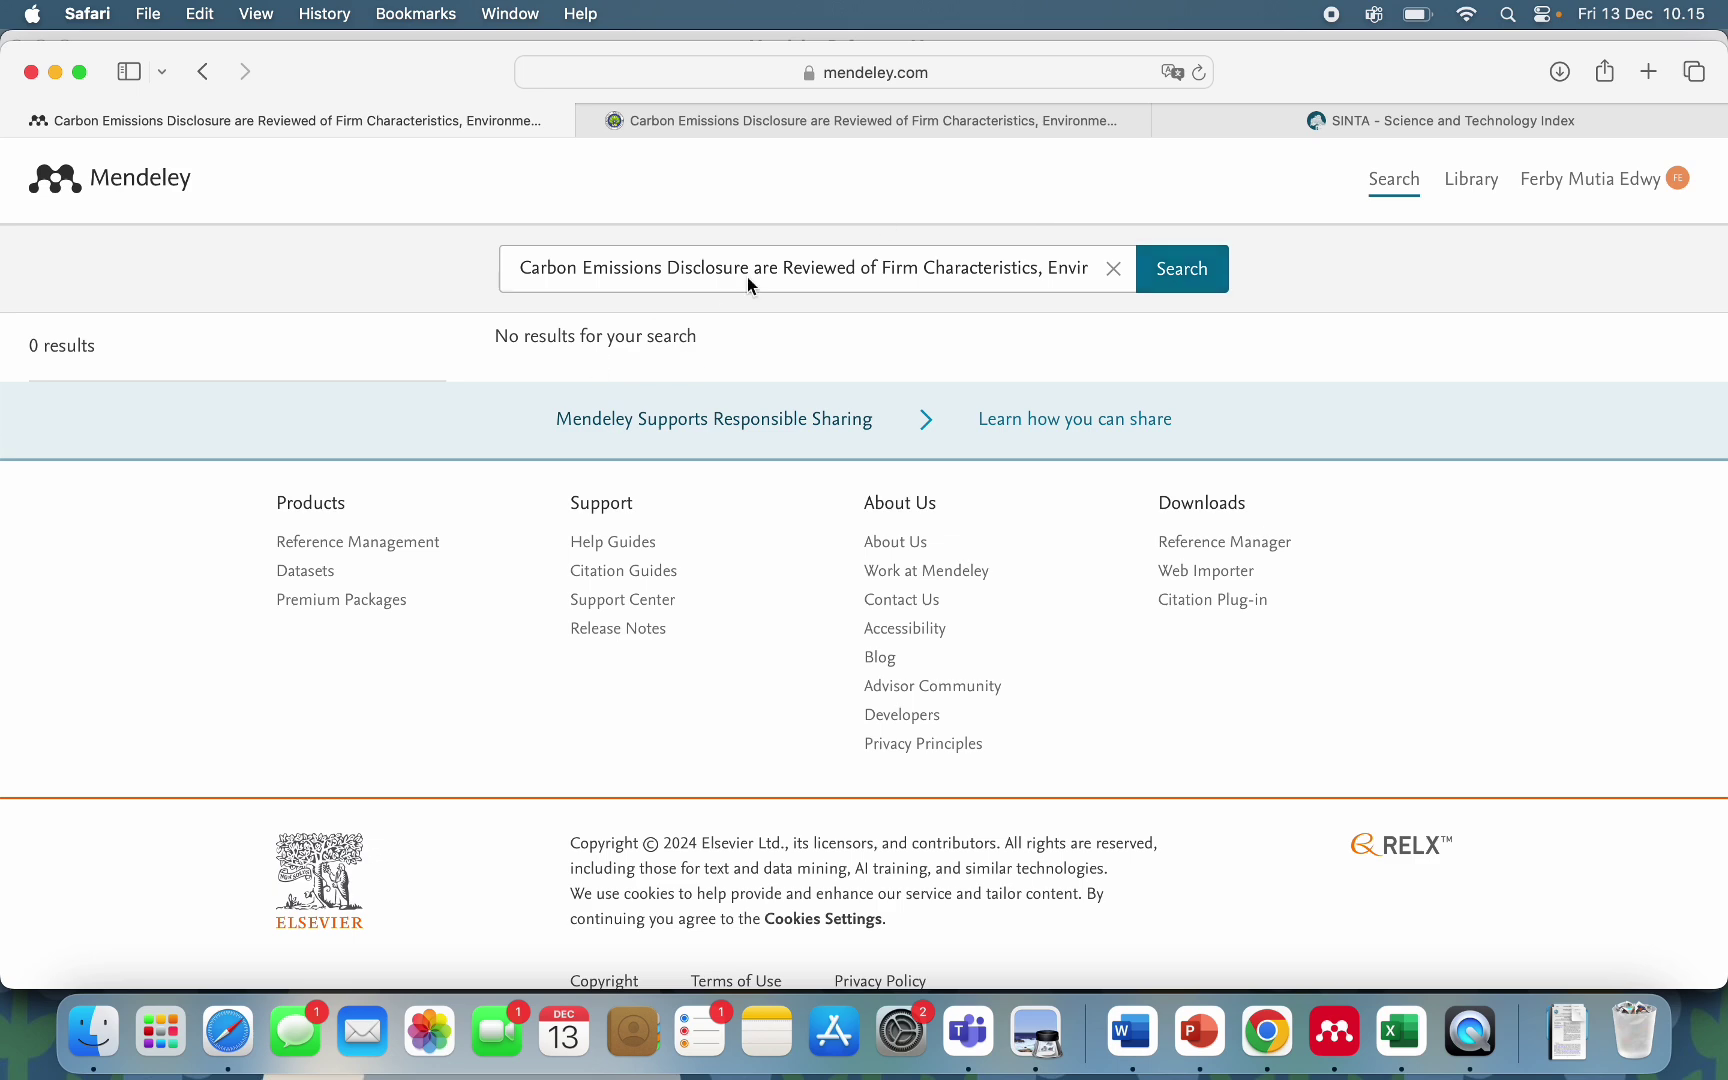
click(695, 127)
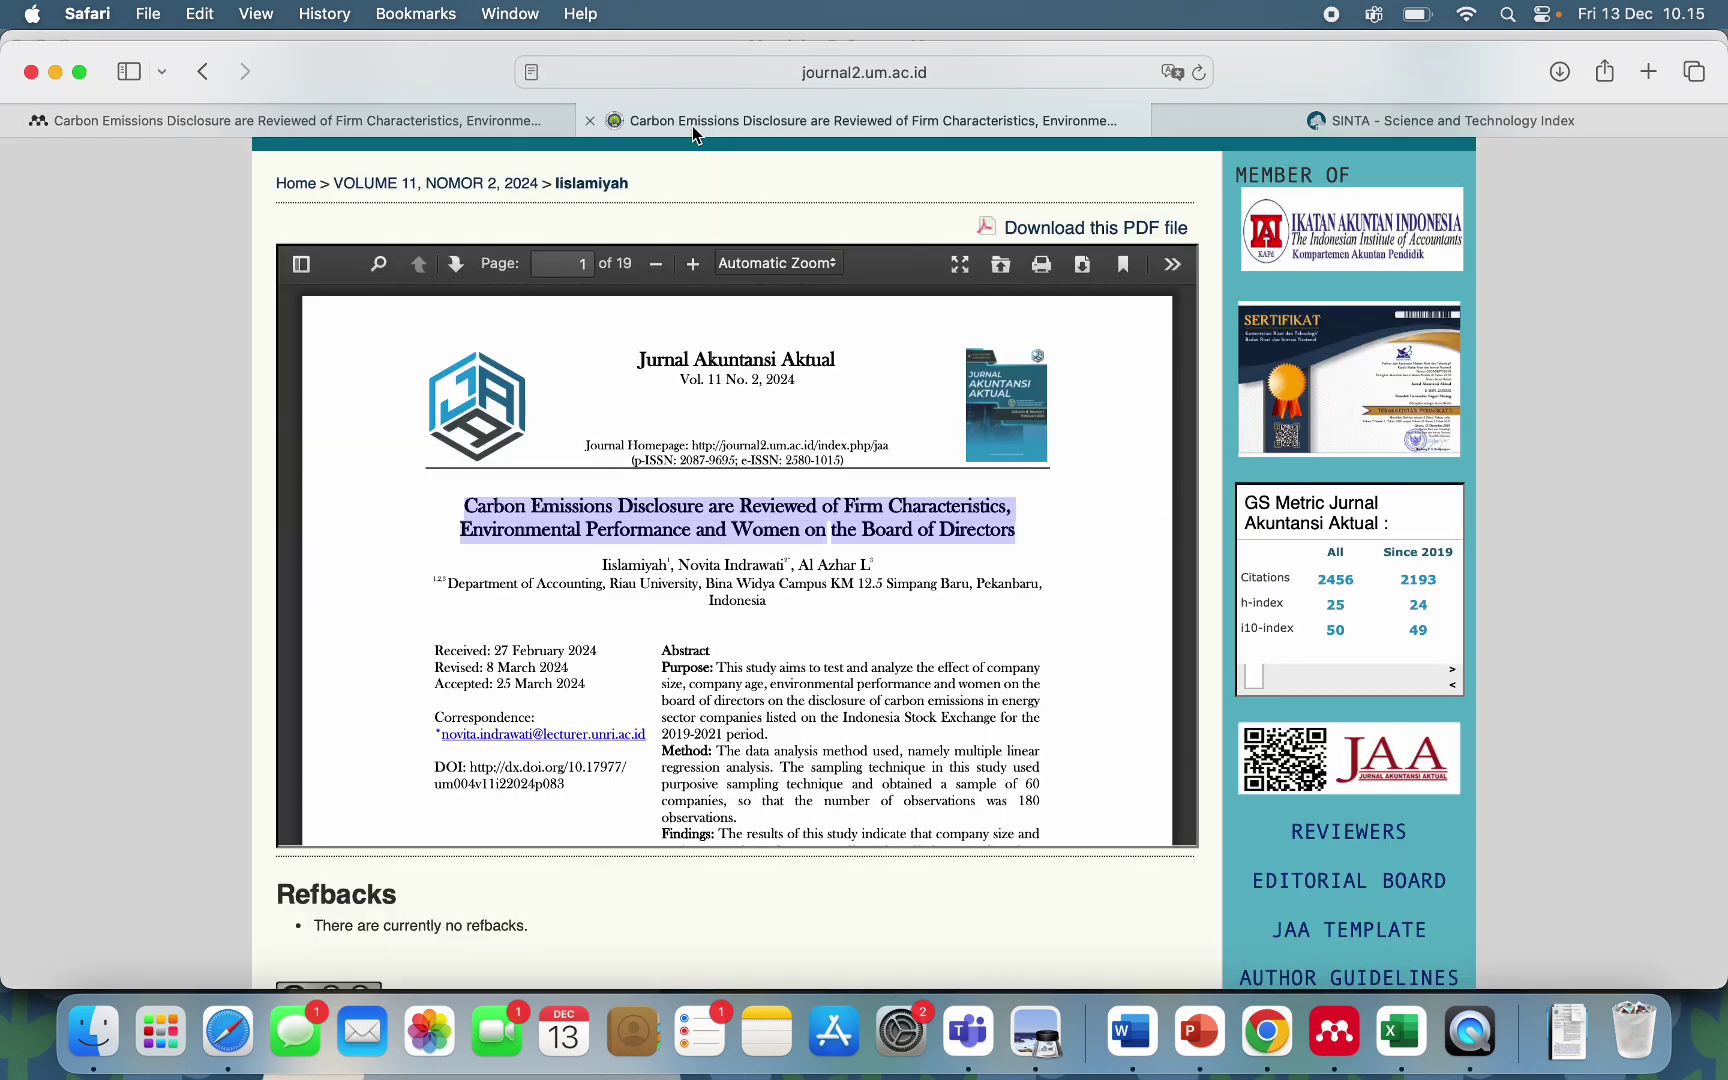
Switch to Mendeley Reference Manager and start a manual reference entry with the Journal Article reference type.
click(1338, 1066)
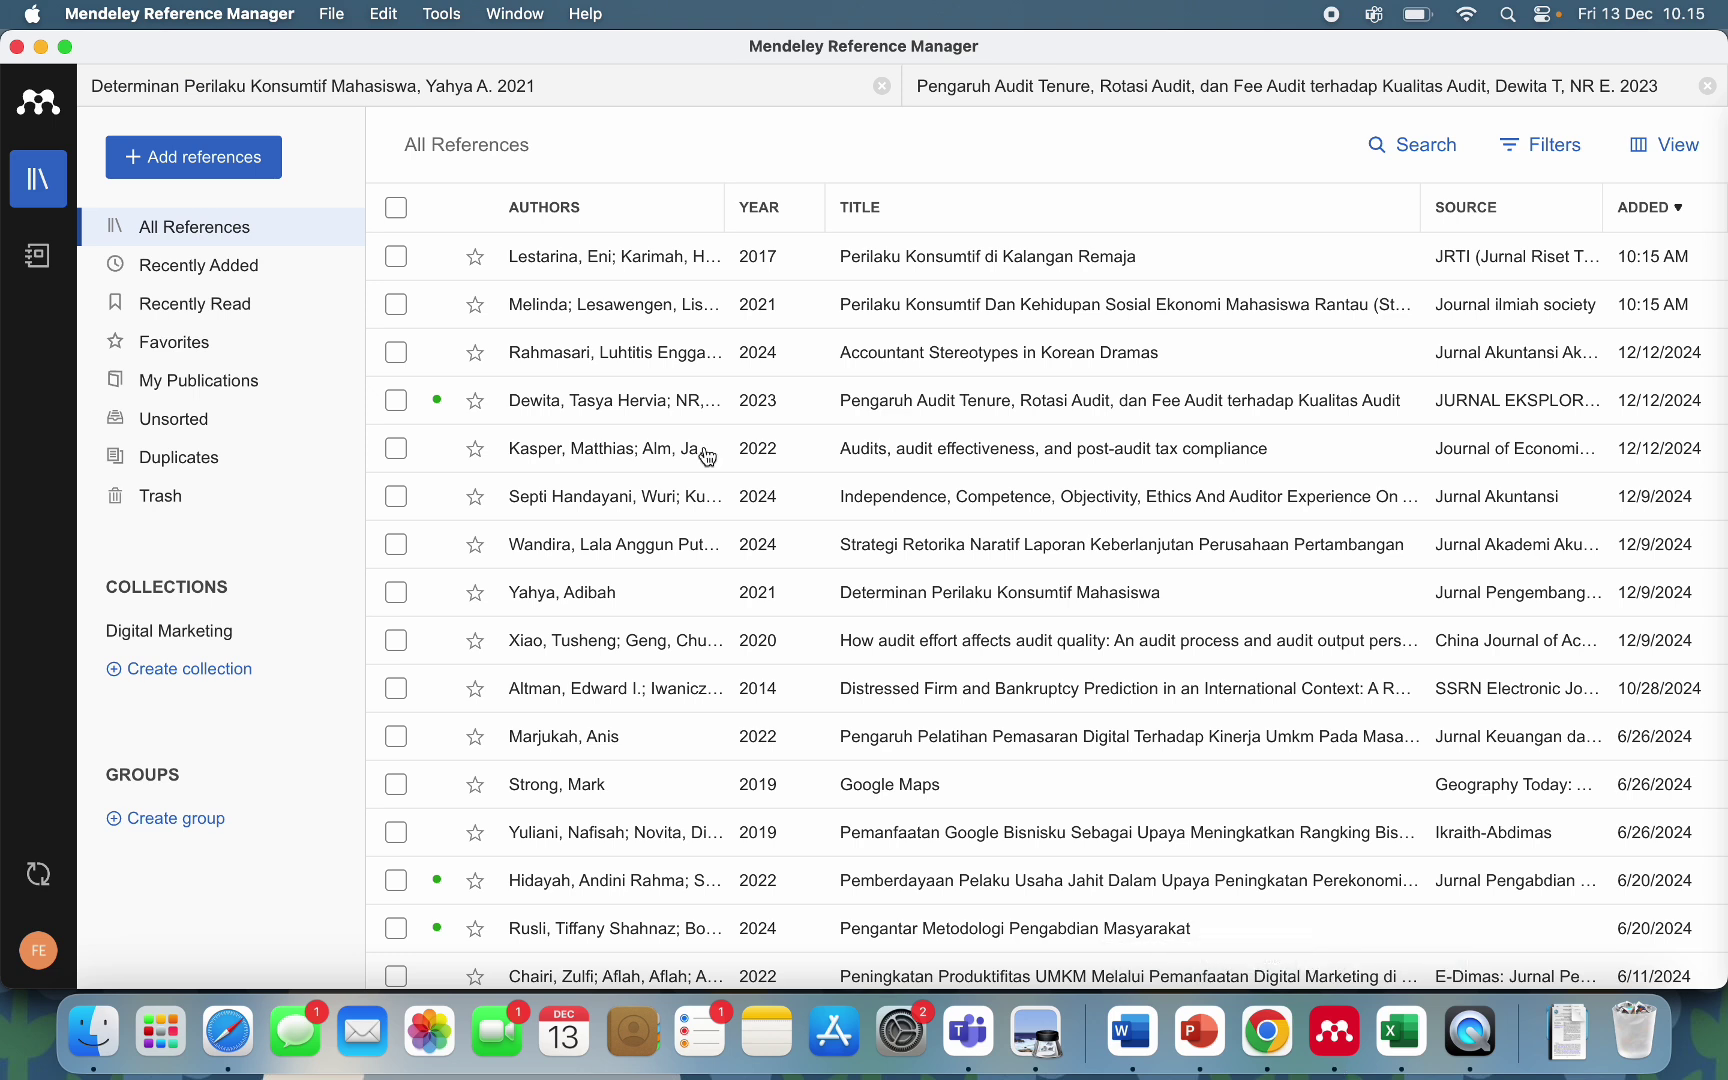
click(170, 173)
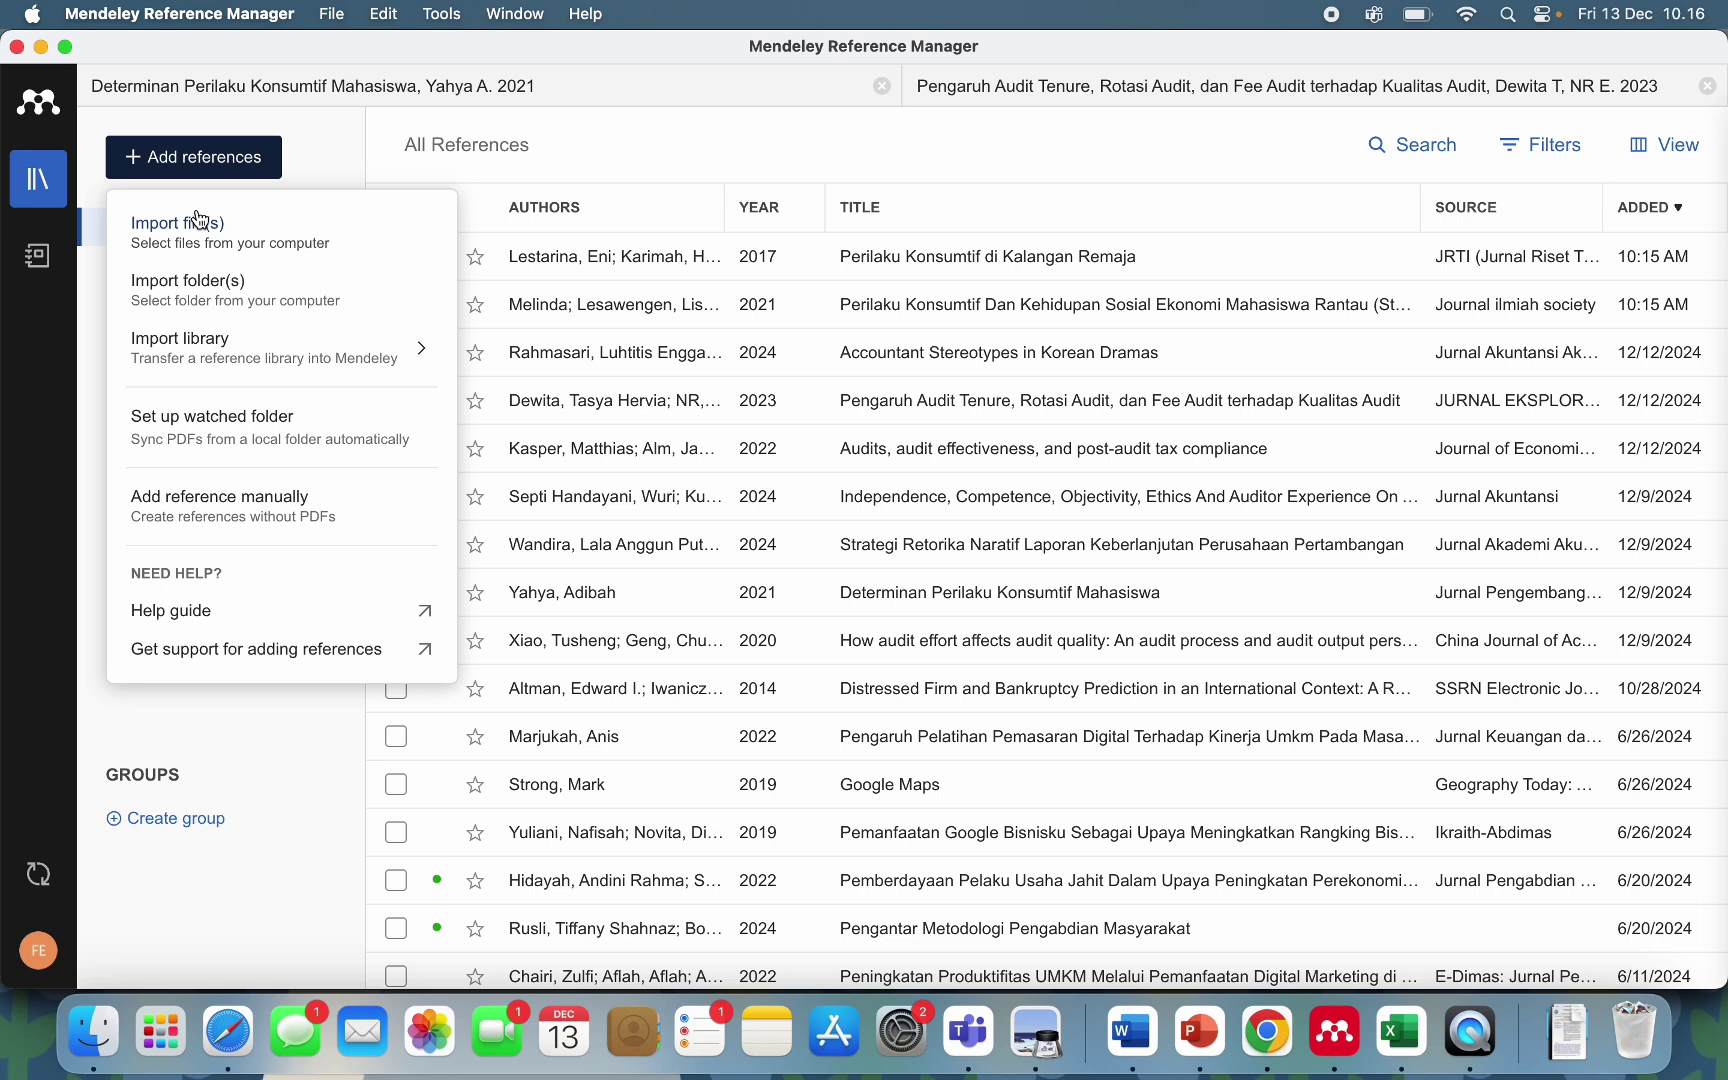
click(228, 515)
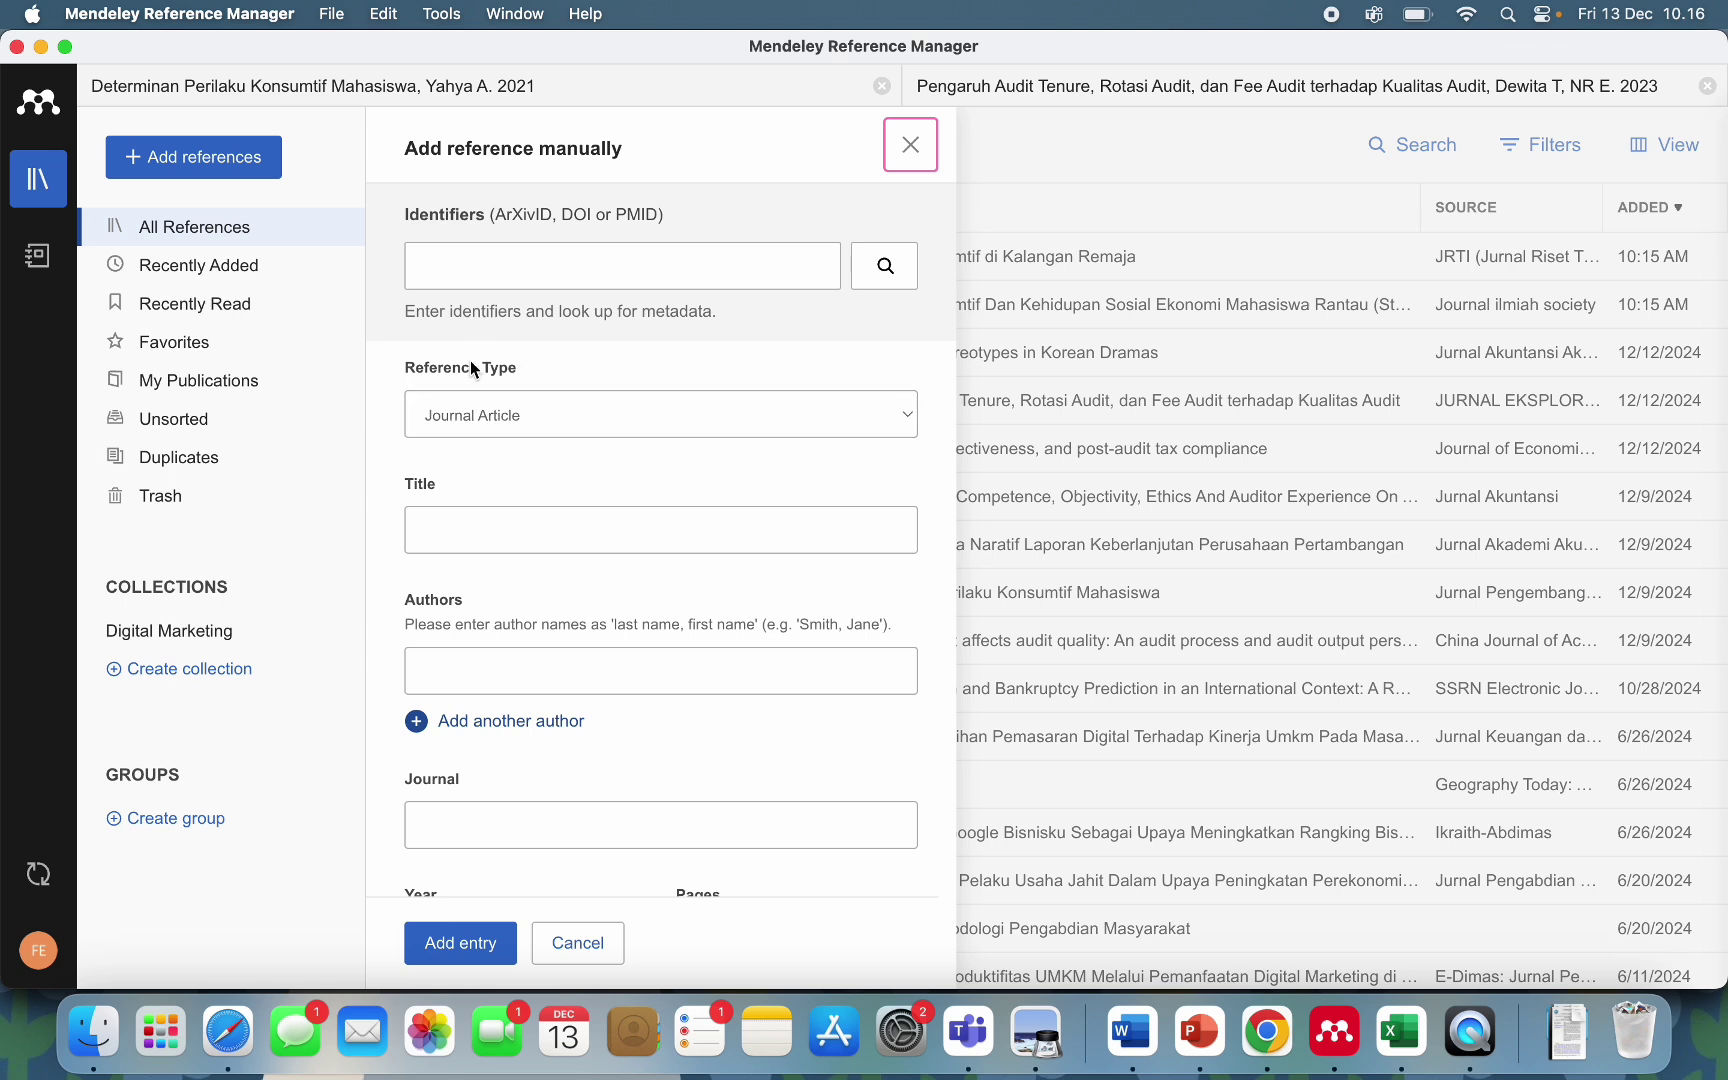
click(490, 423)
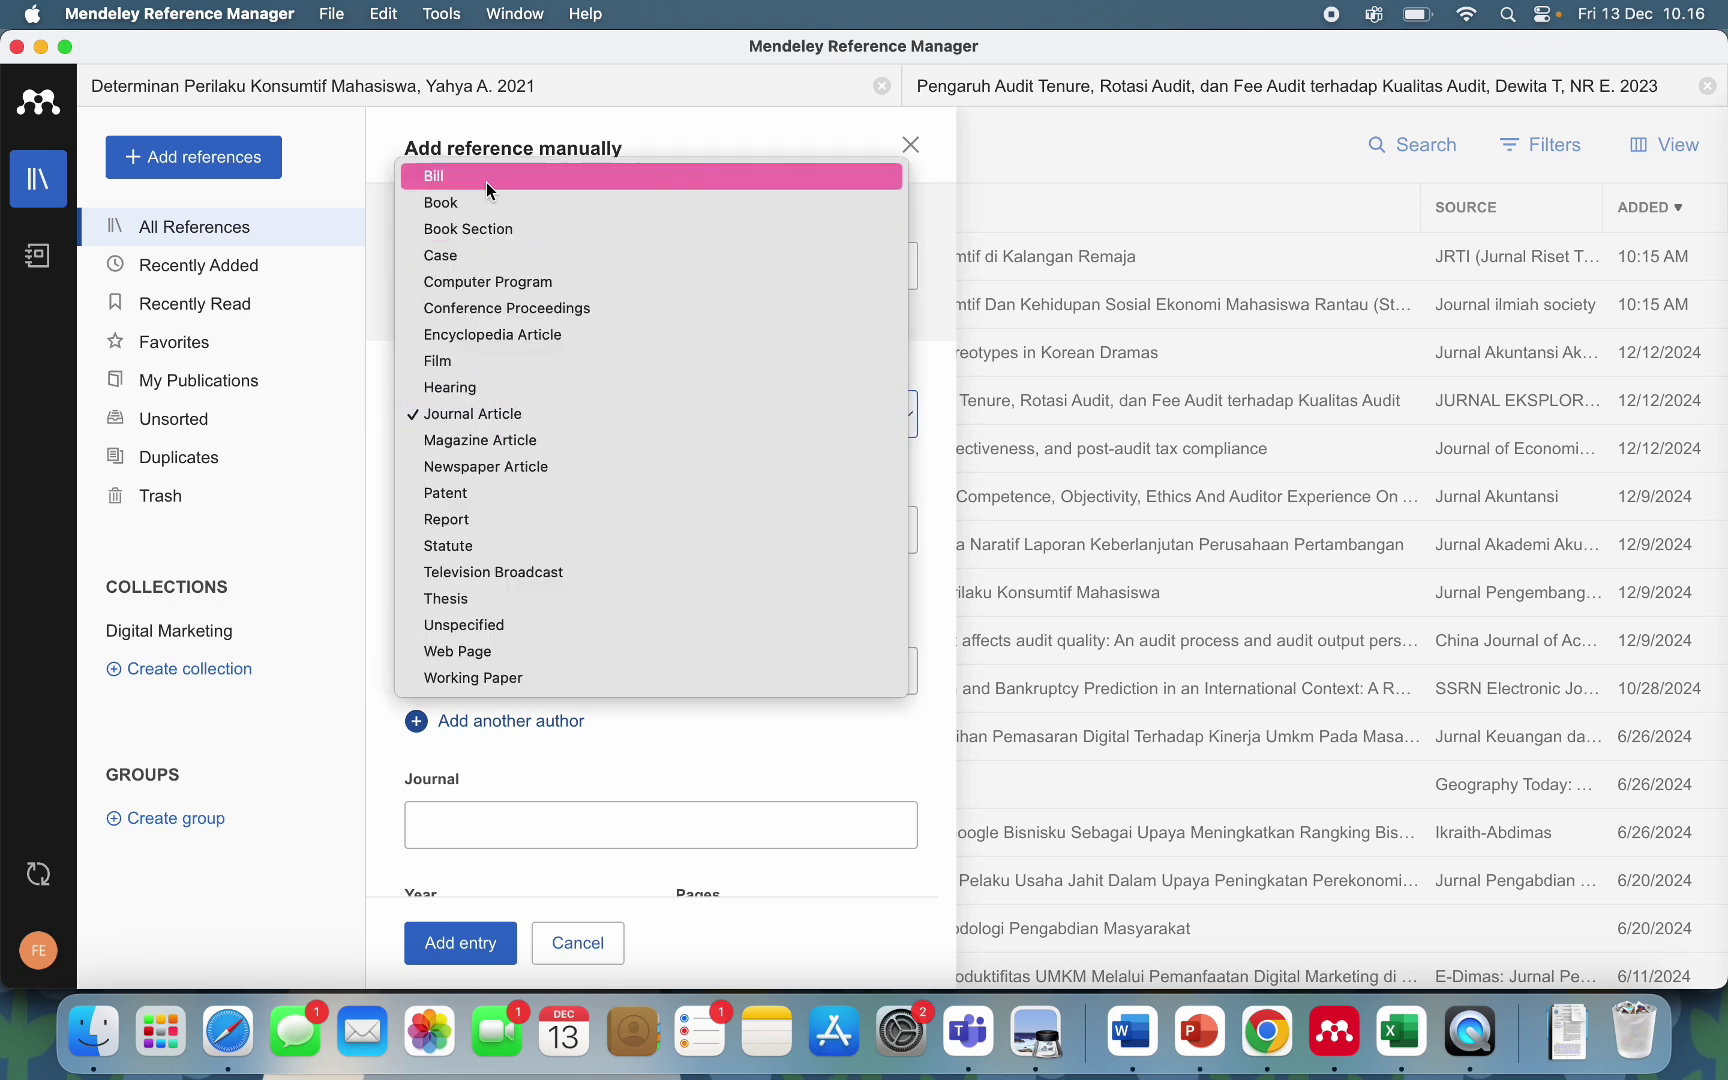
click(470, 413)
scroll(466, 410, down, 2)
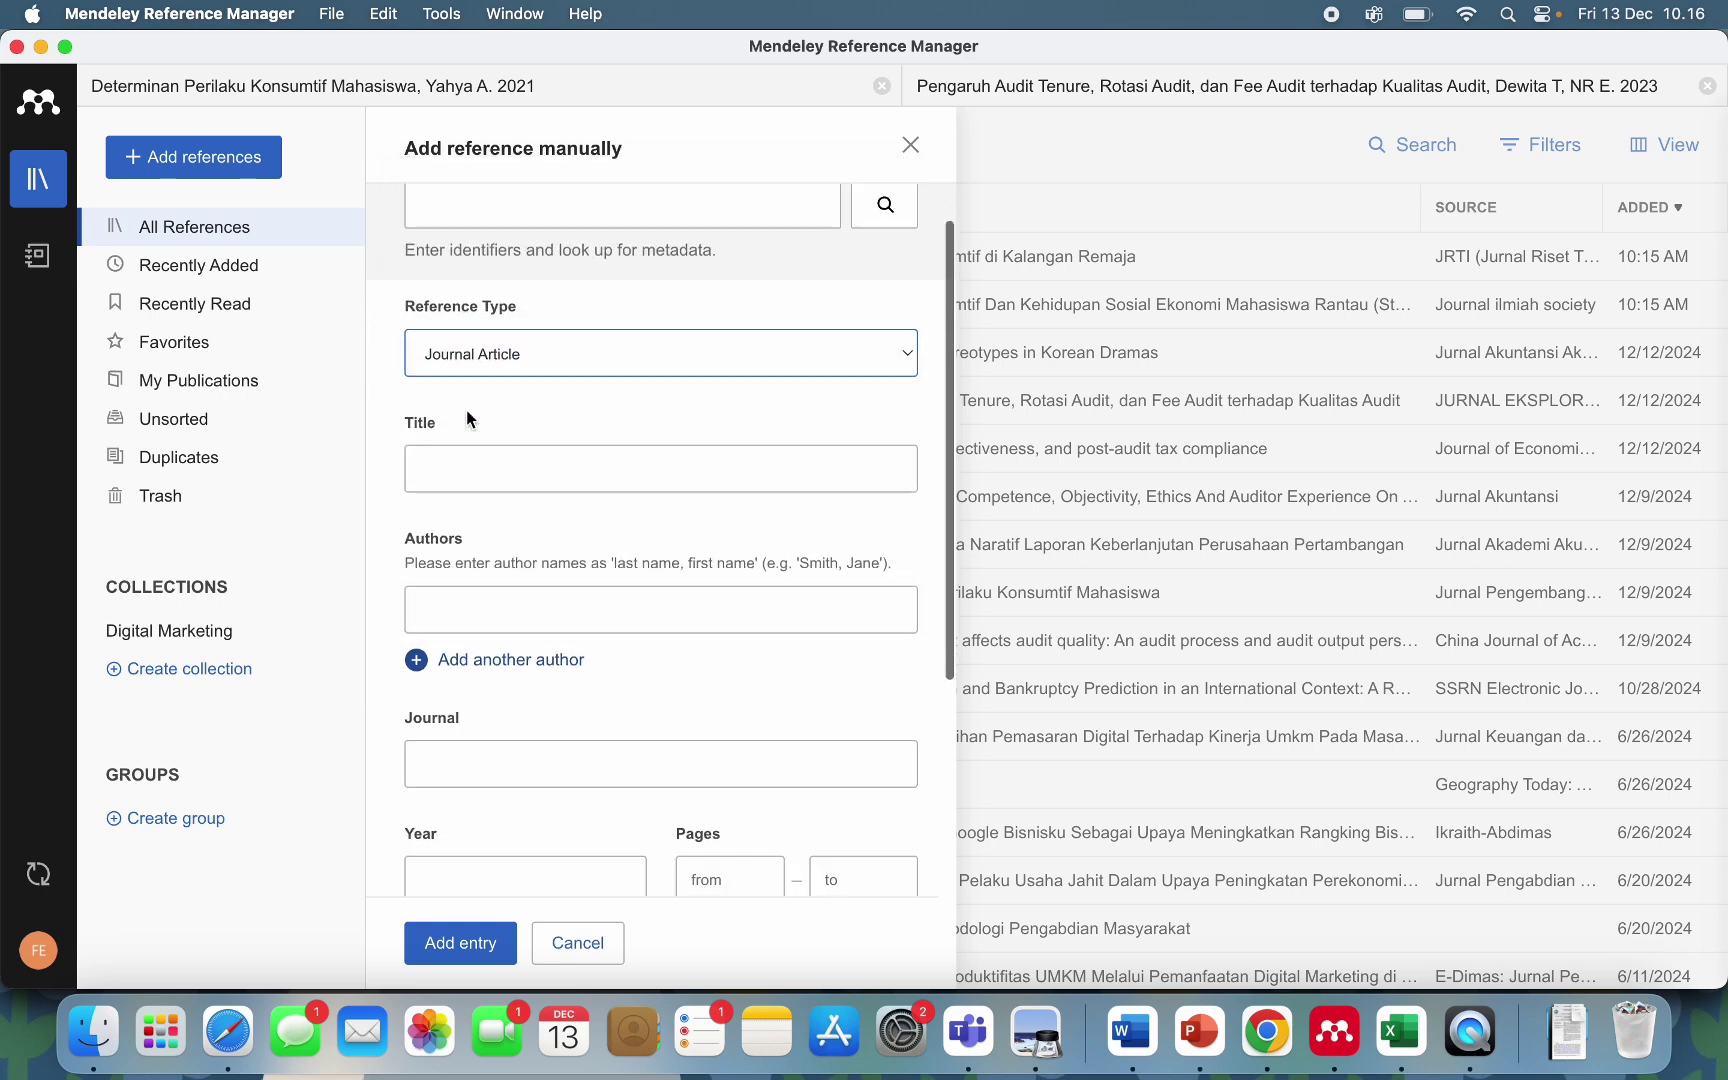
click(440, 478)
Switch to Safari and examine the Carbon Emissions Disclosure article's journal, volume, authors and abstract for the manual entry.
click(228, 1031)
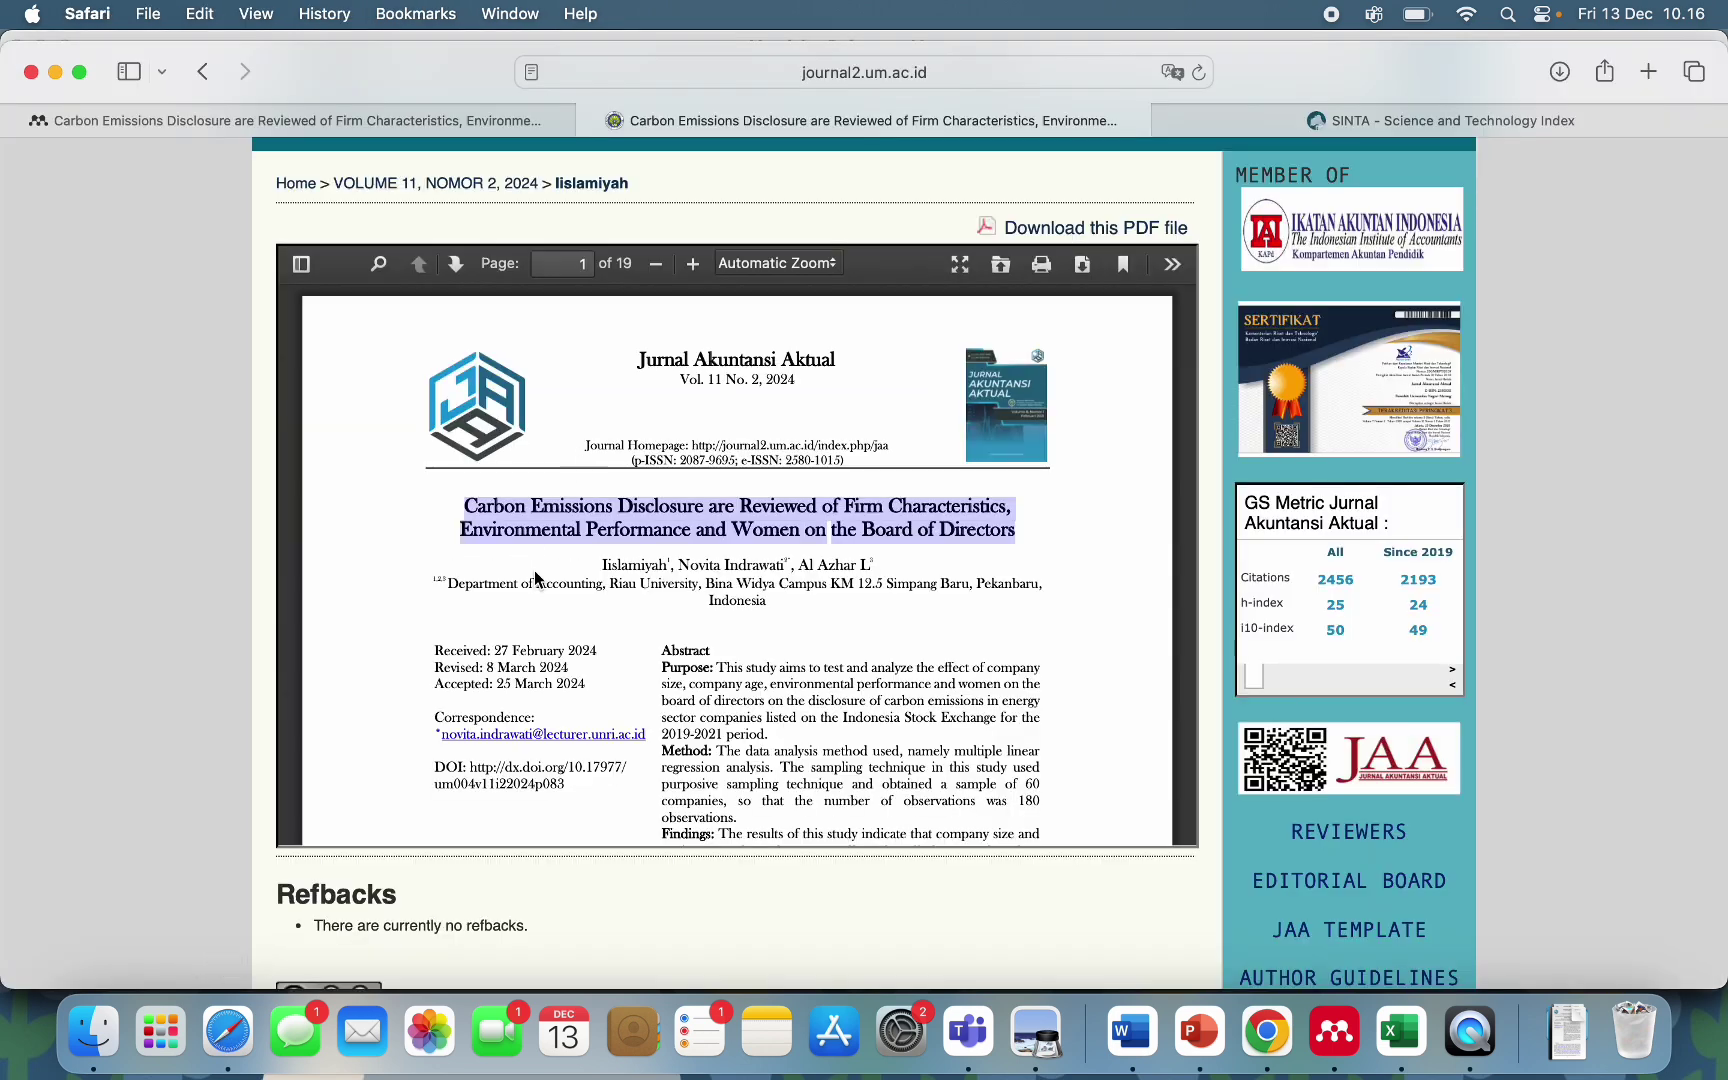
scroll(823, 503, down, 3)
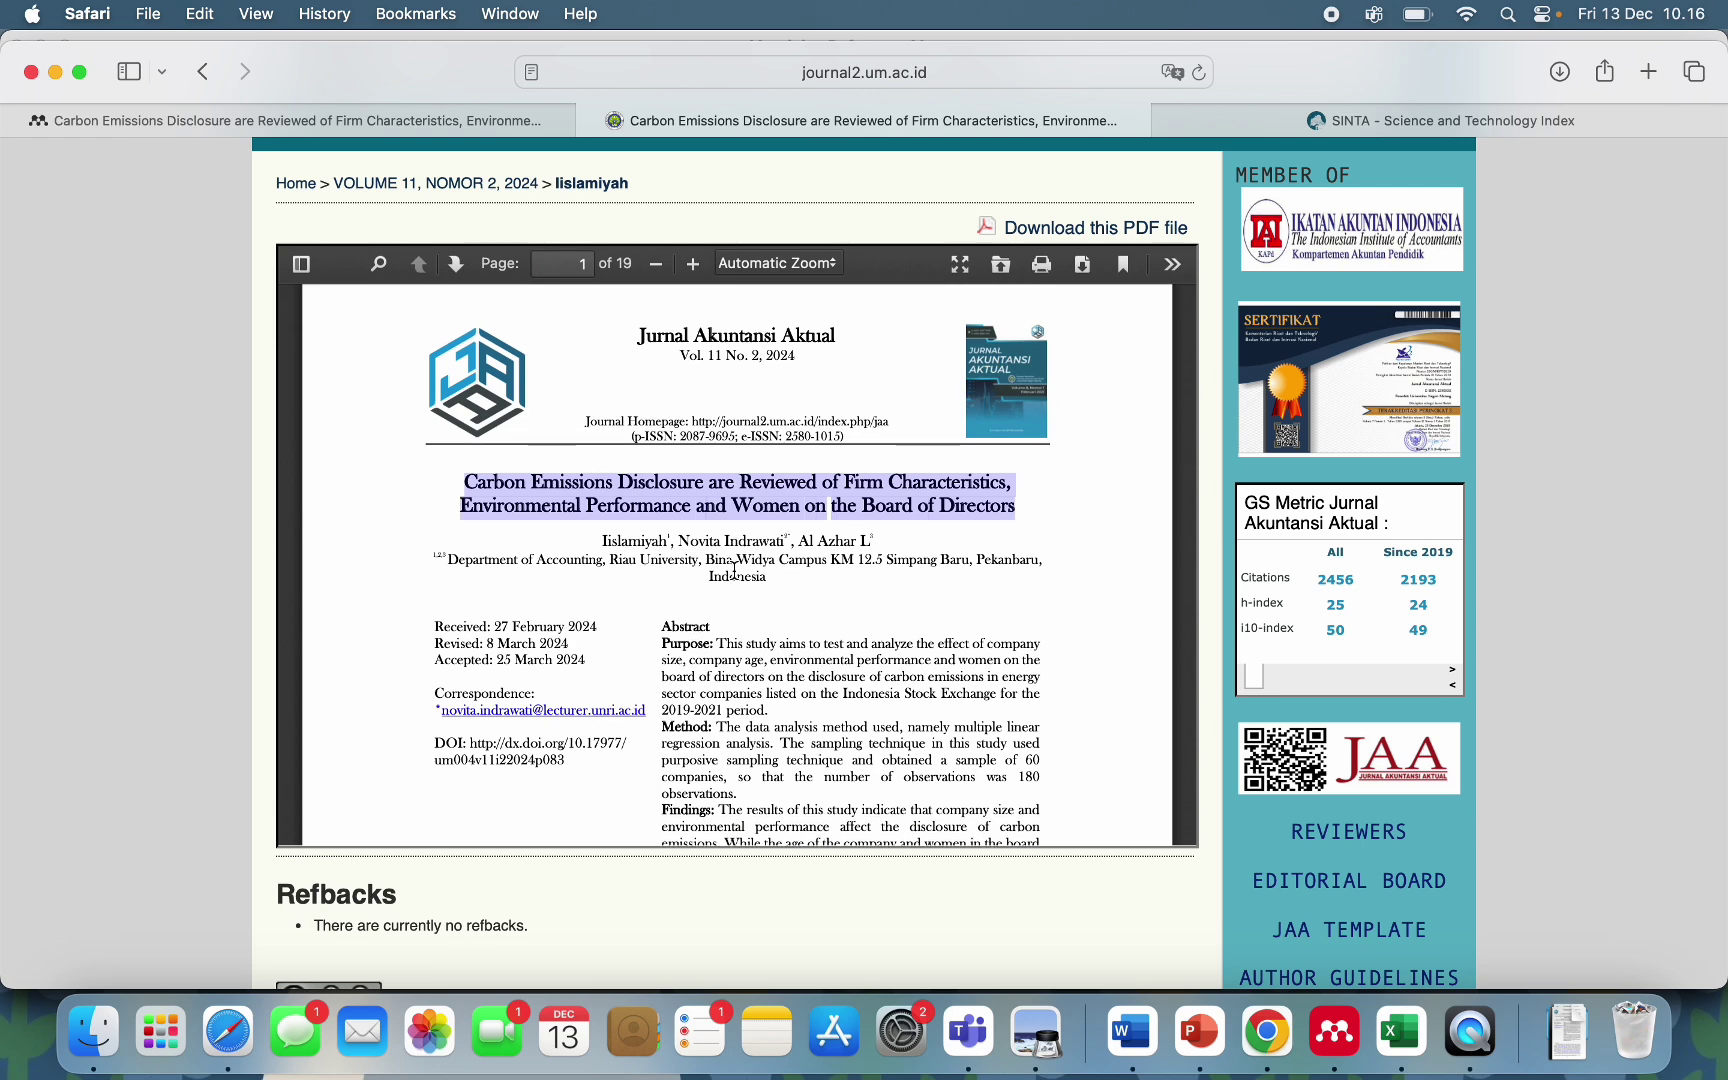
scroll(734, 570, up, 3)
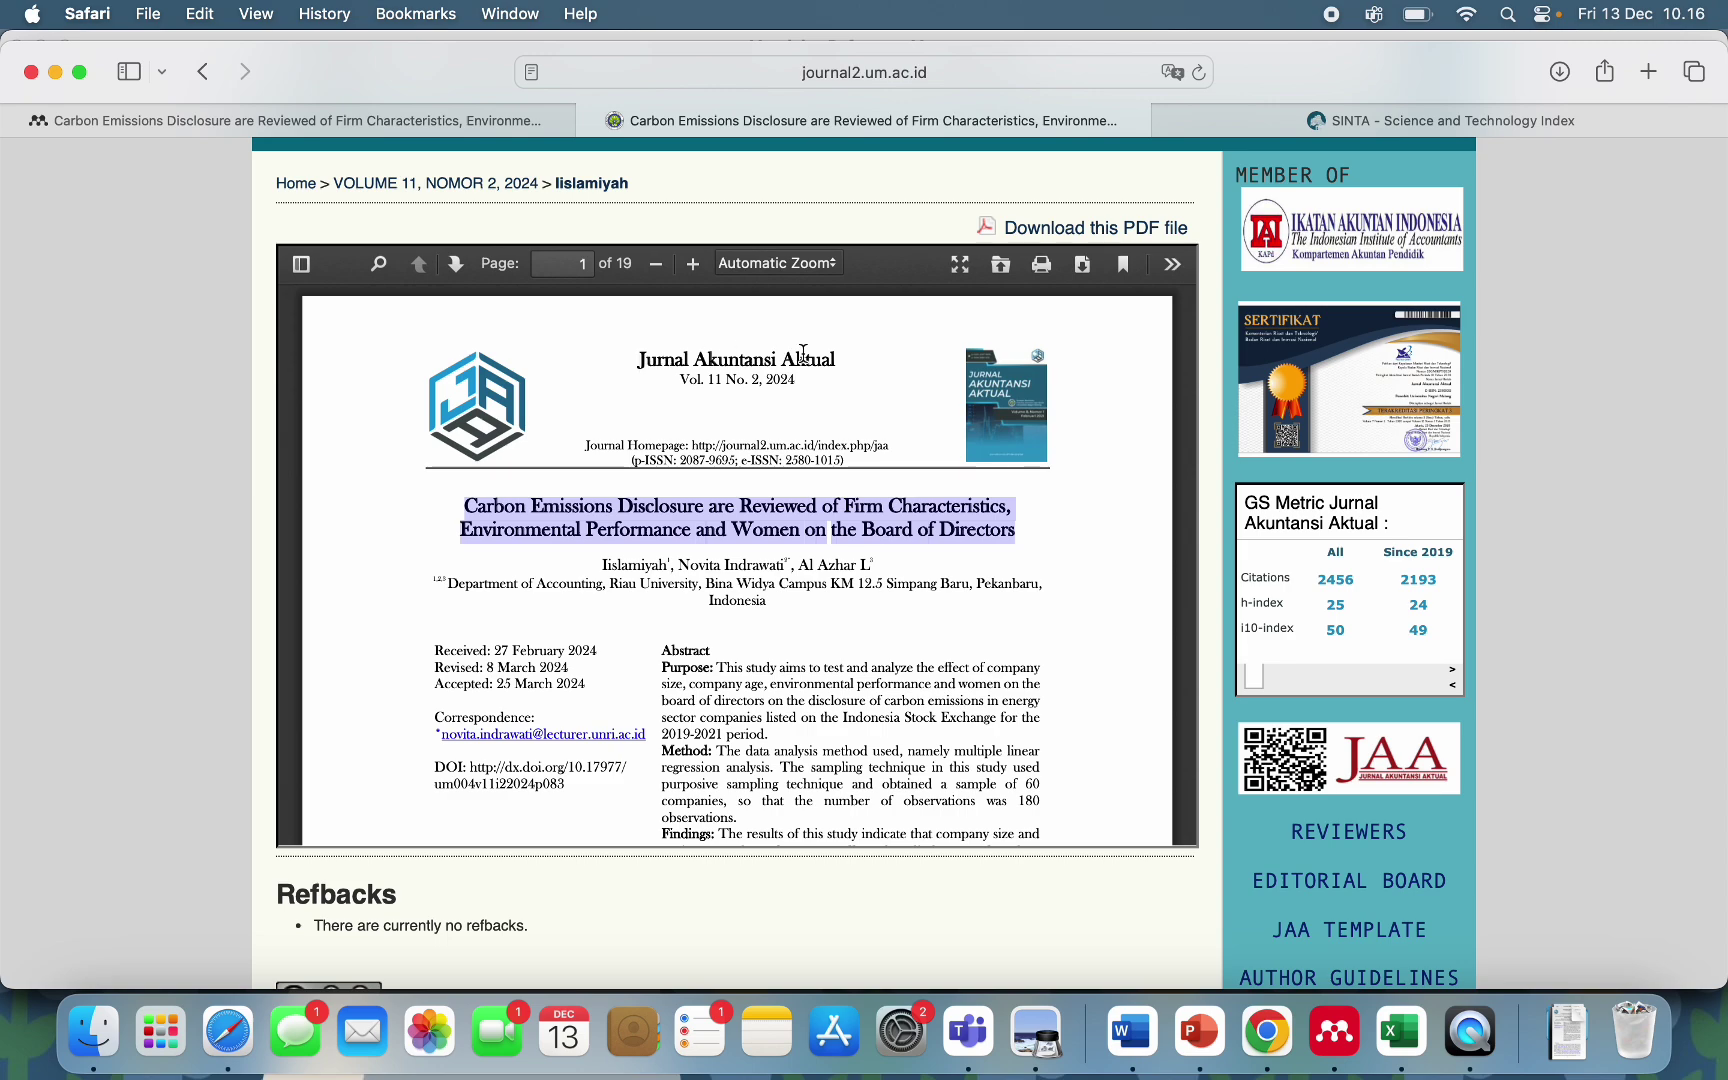
scroll(696, 503, down, 3)
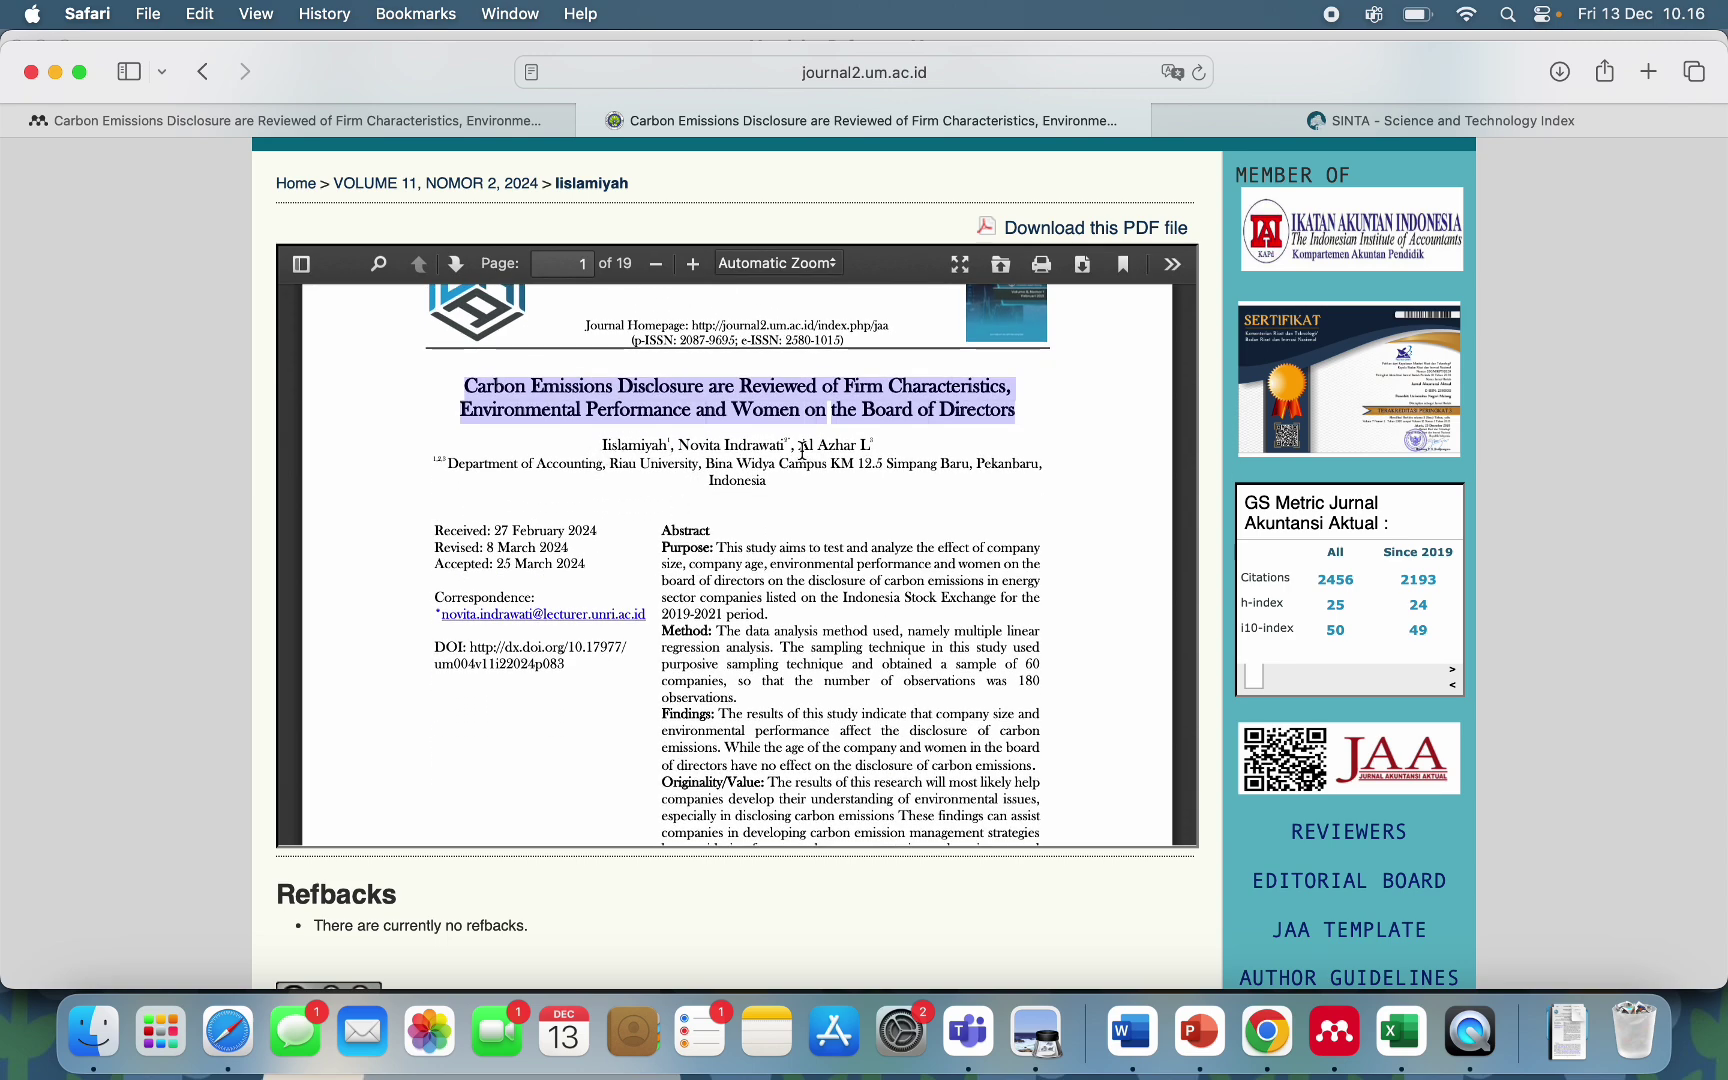
scroll(830, 450, down, 5)
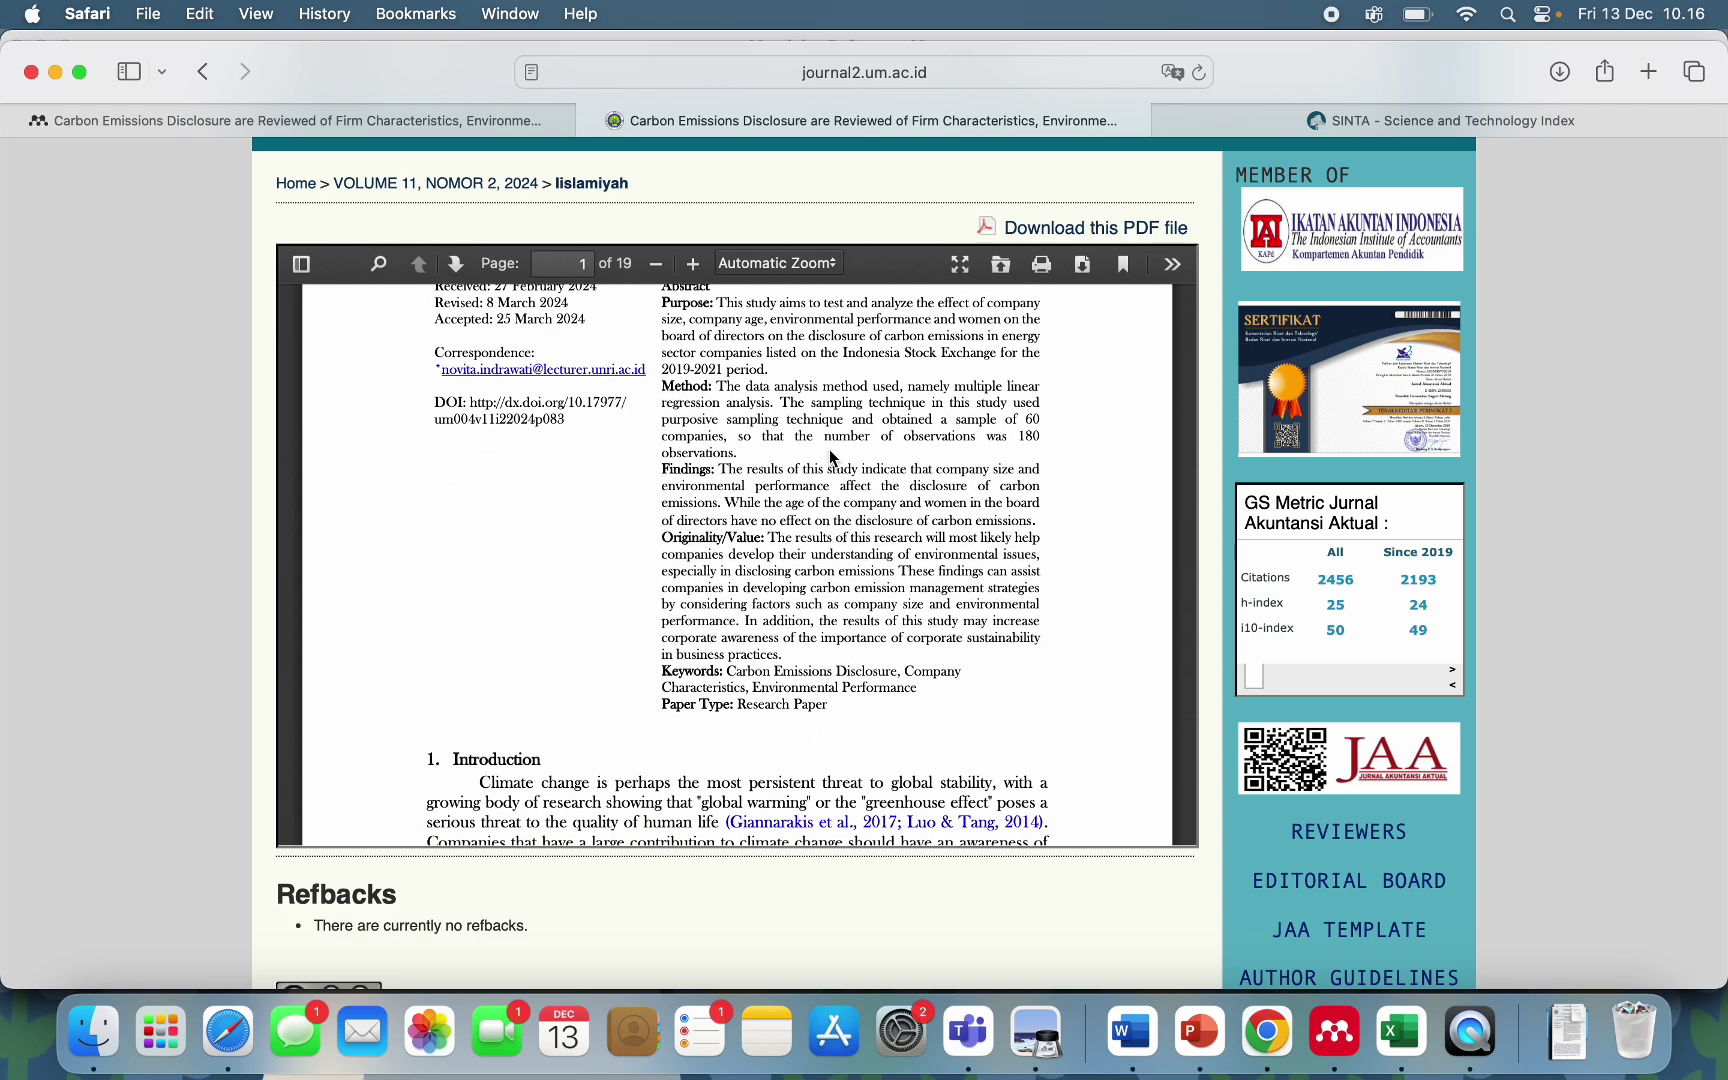
scroll(535, 418, down, 3)
scroll(535, 418, up, 10)
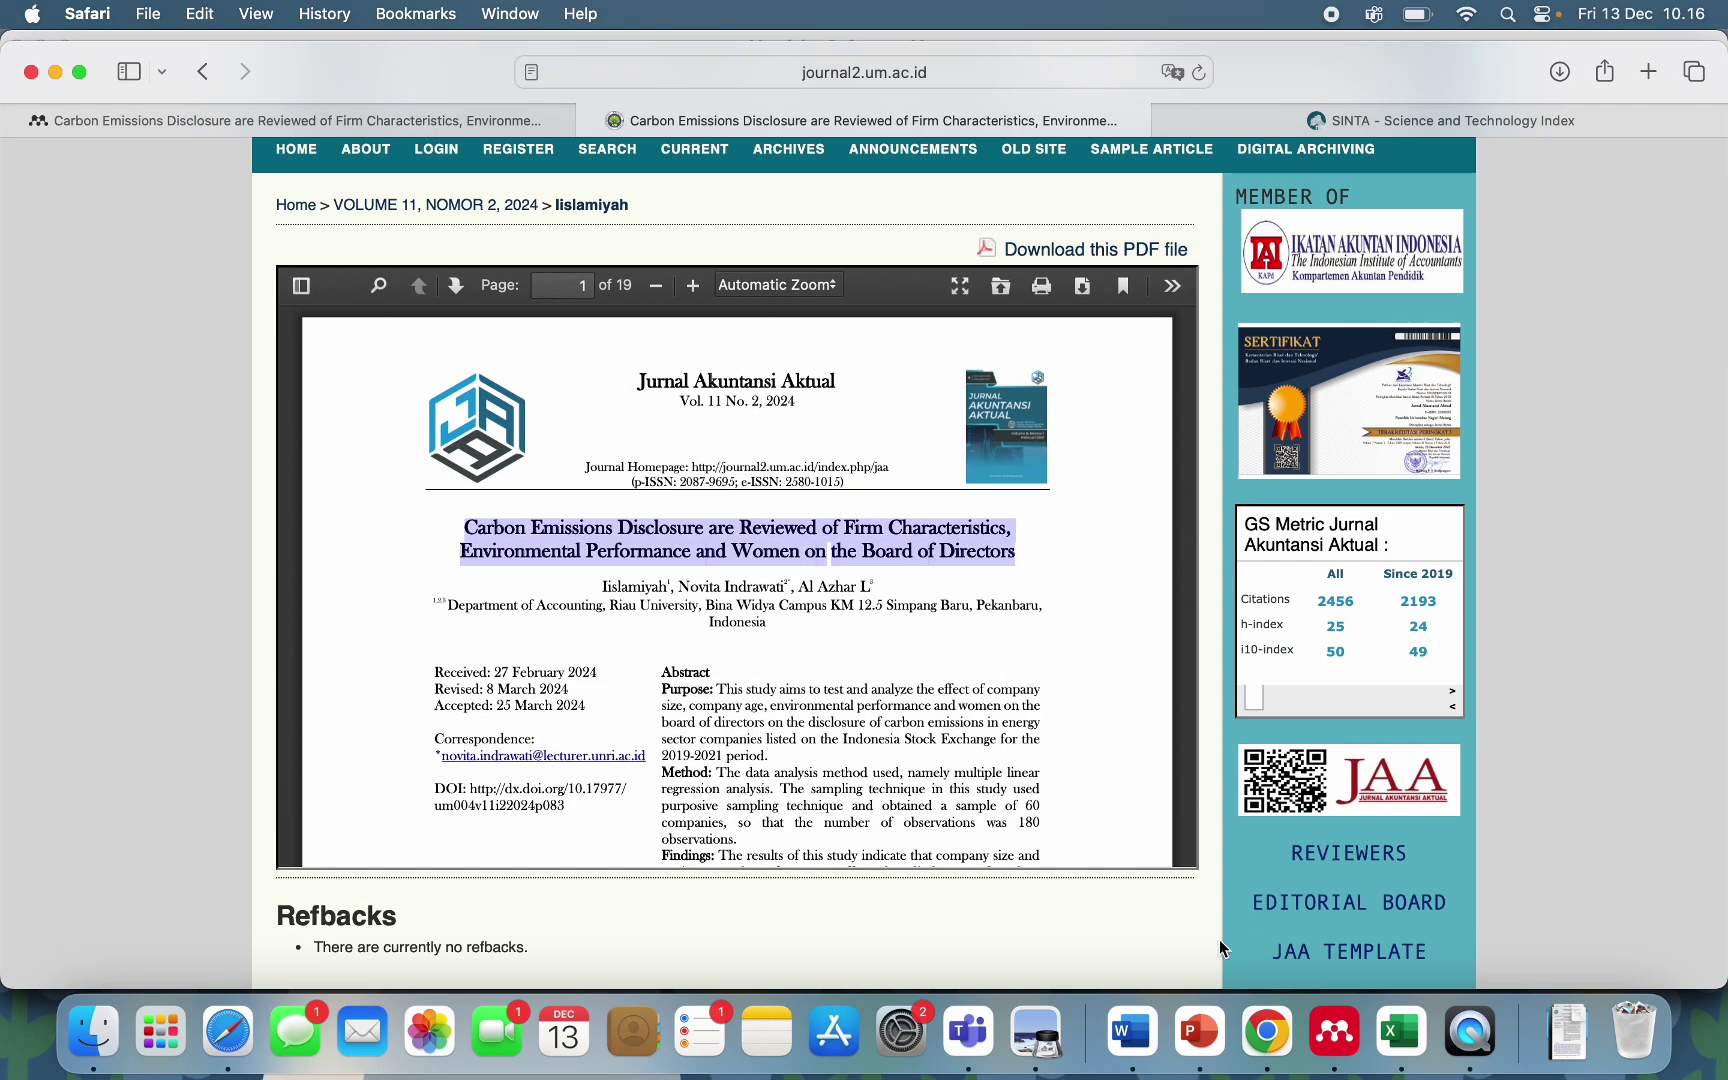
Compare the manual entry form's fields with the article page in Safari, then close the form without adding an entry.
click(1334, 1040)
scroll(647, 536, down, 3)
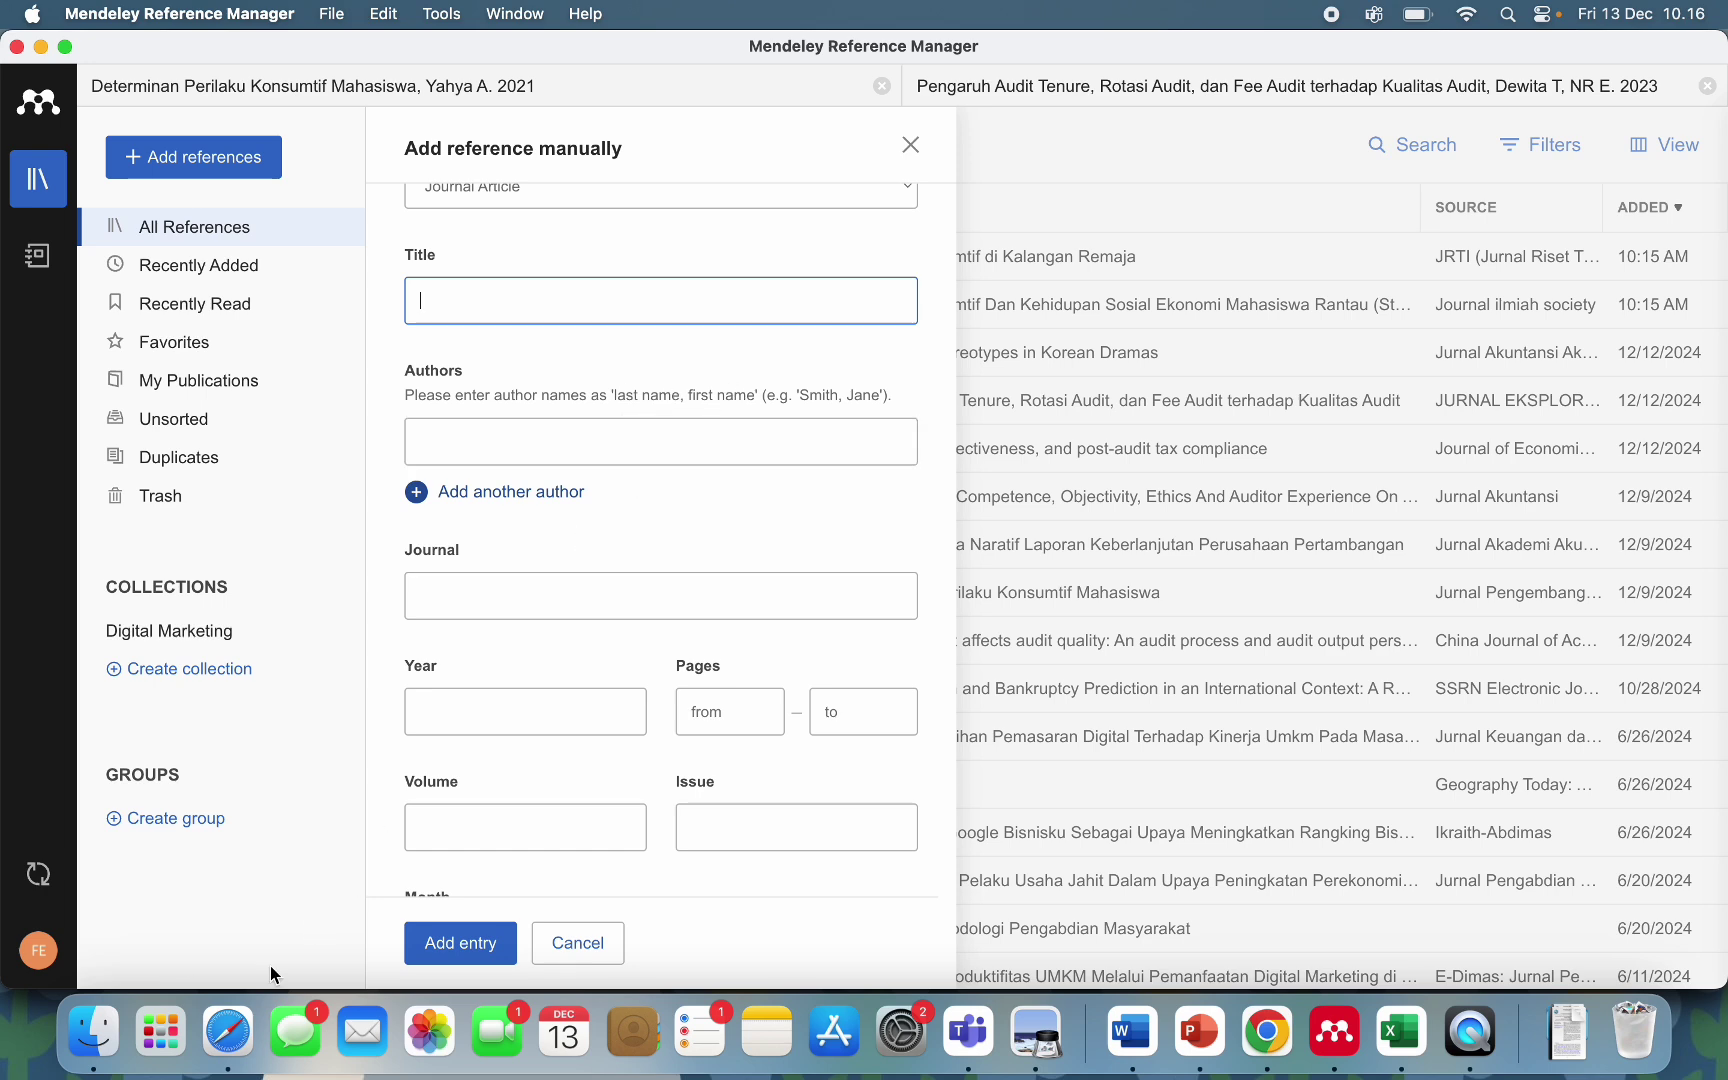
click(245, 1042)
click(620, 597)
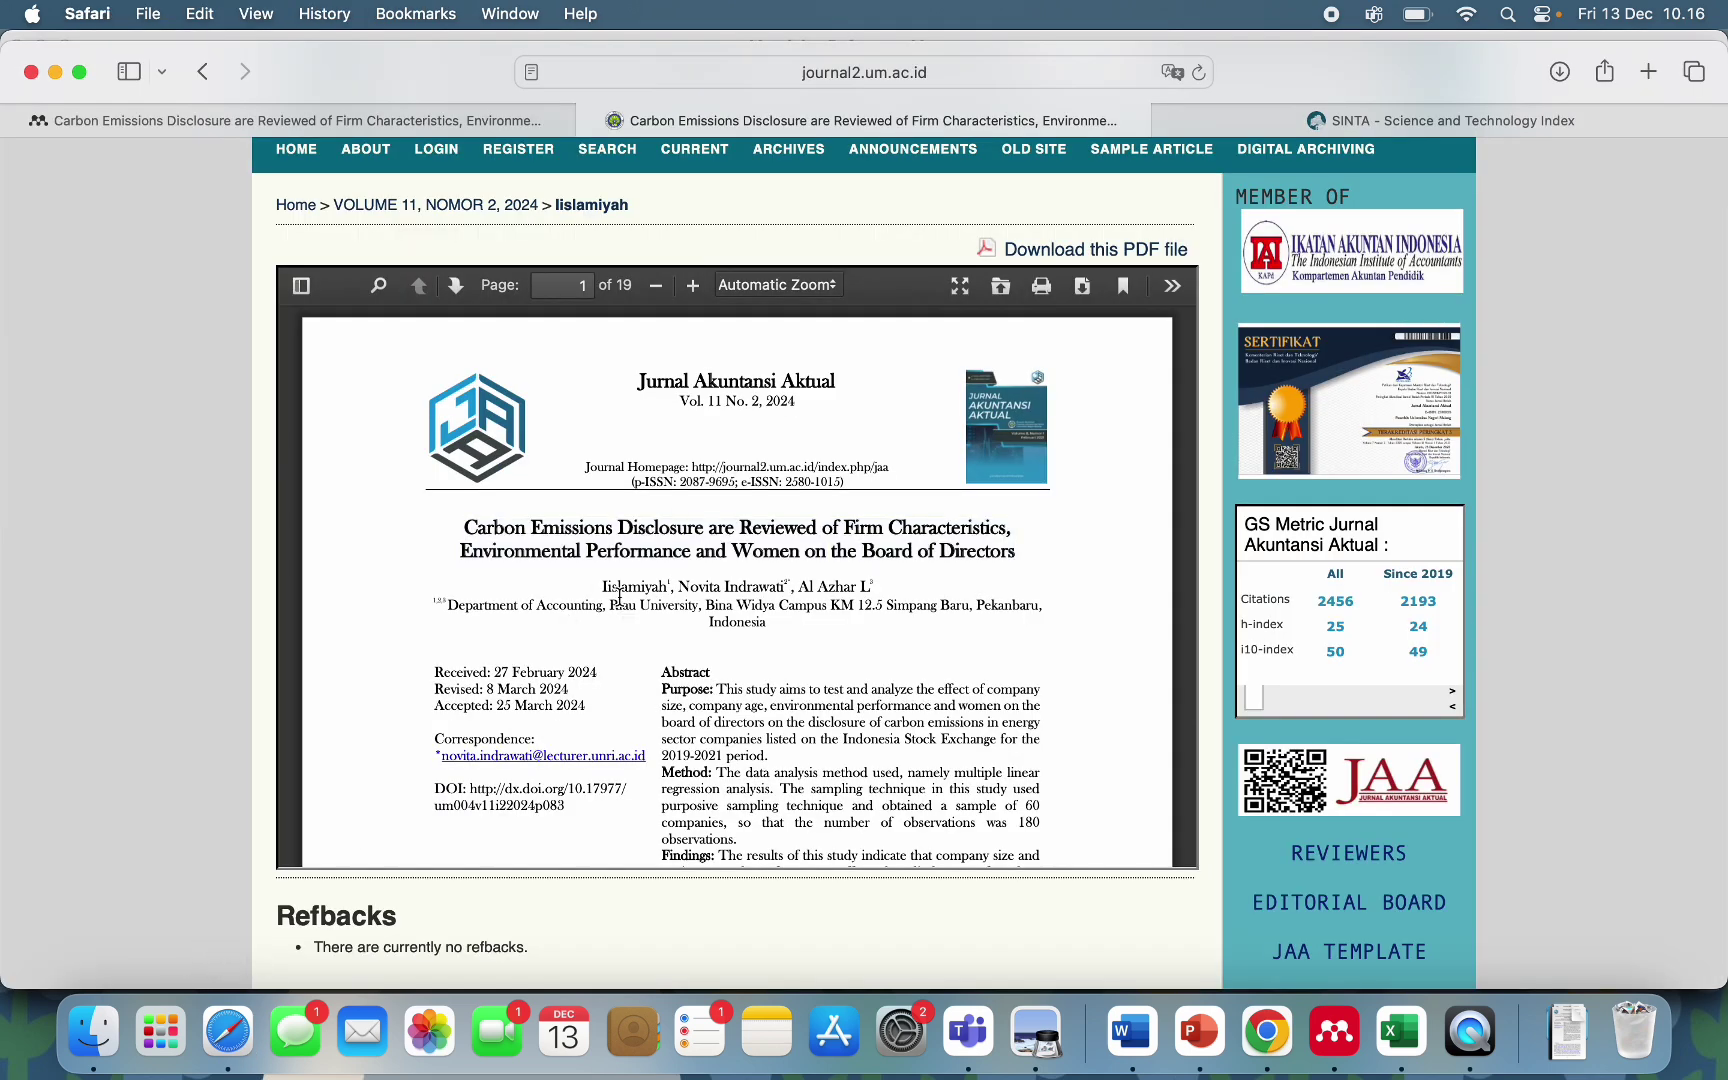
scroll(620, 597, up, 10)
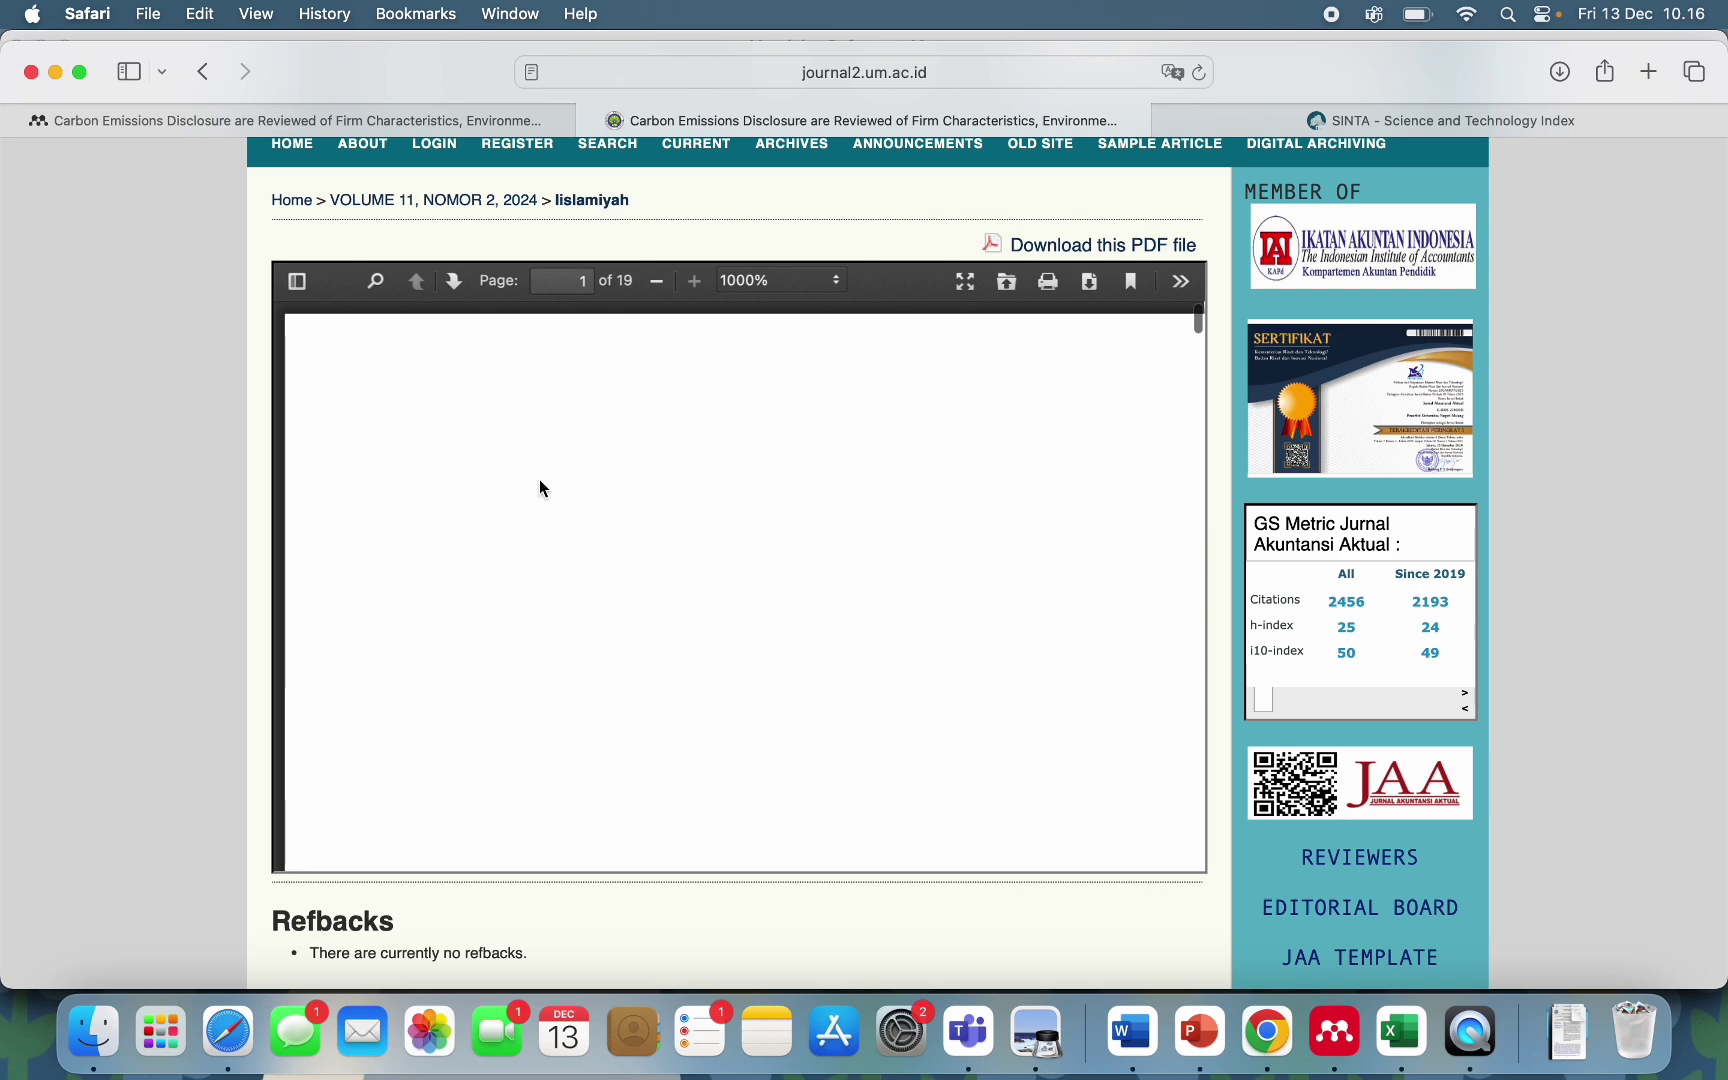
scroll(540, 486, up, 3)
scroll(590, 312, down, 3)
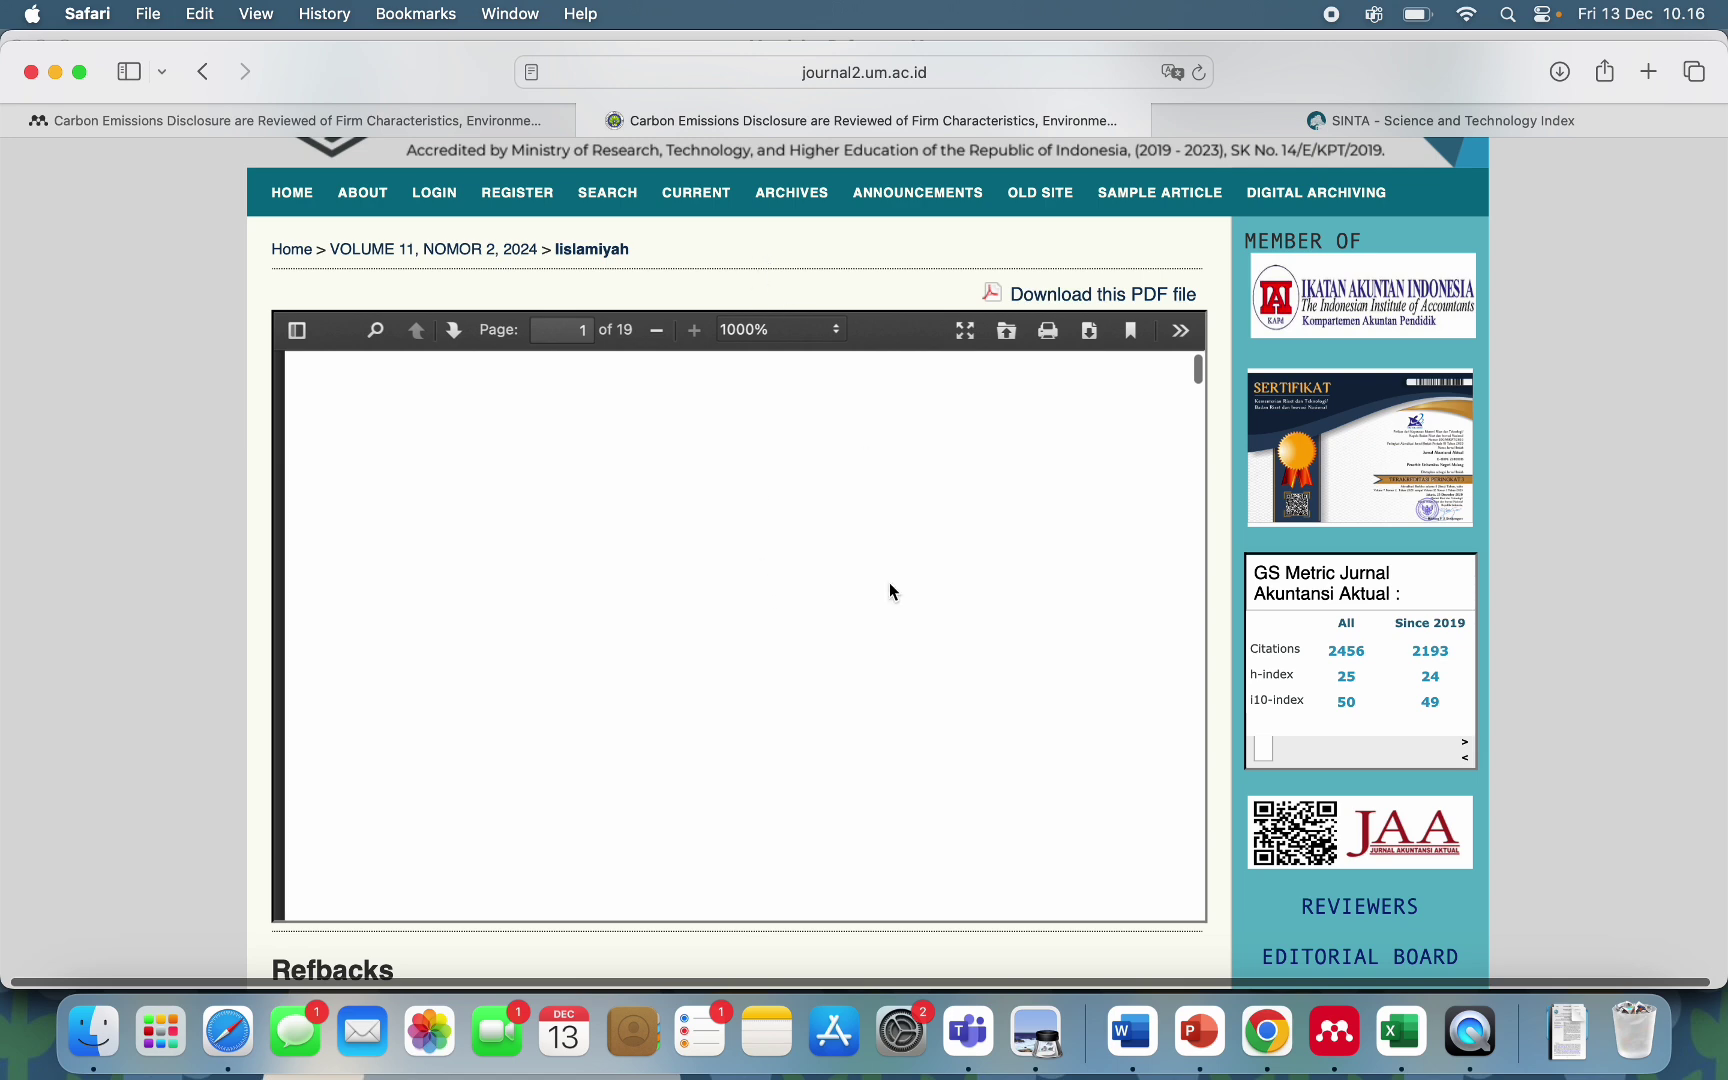
click(1334, 1030)
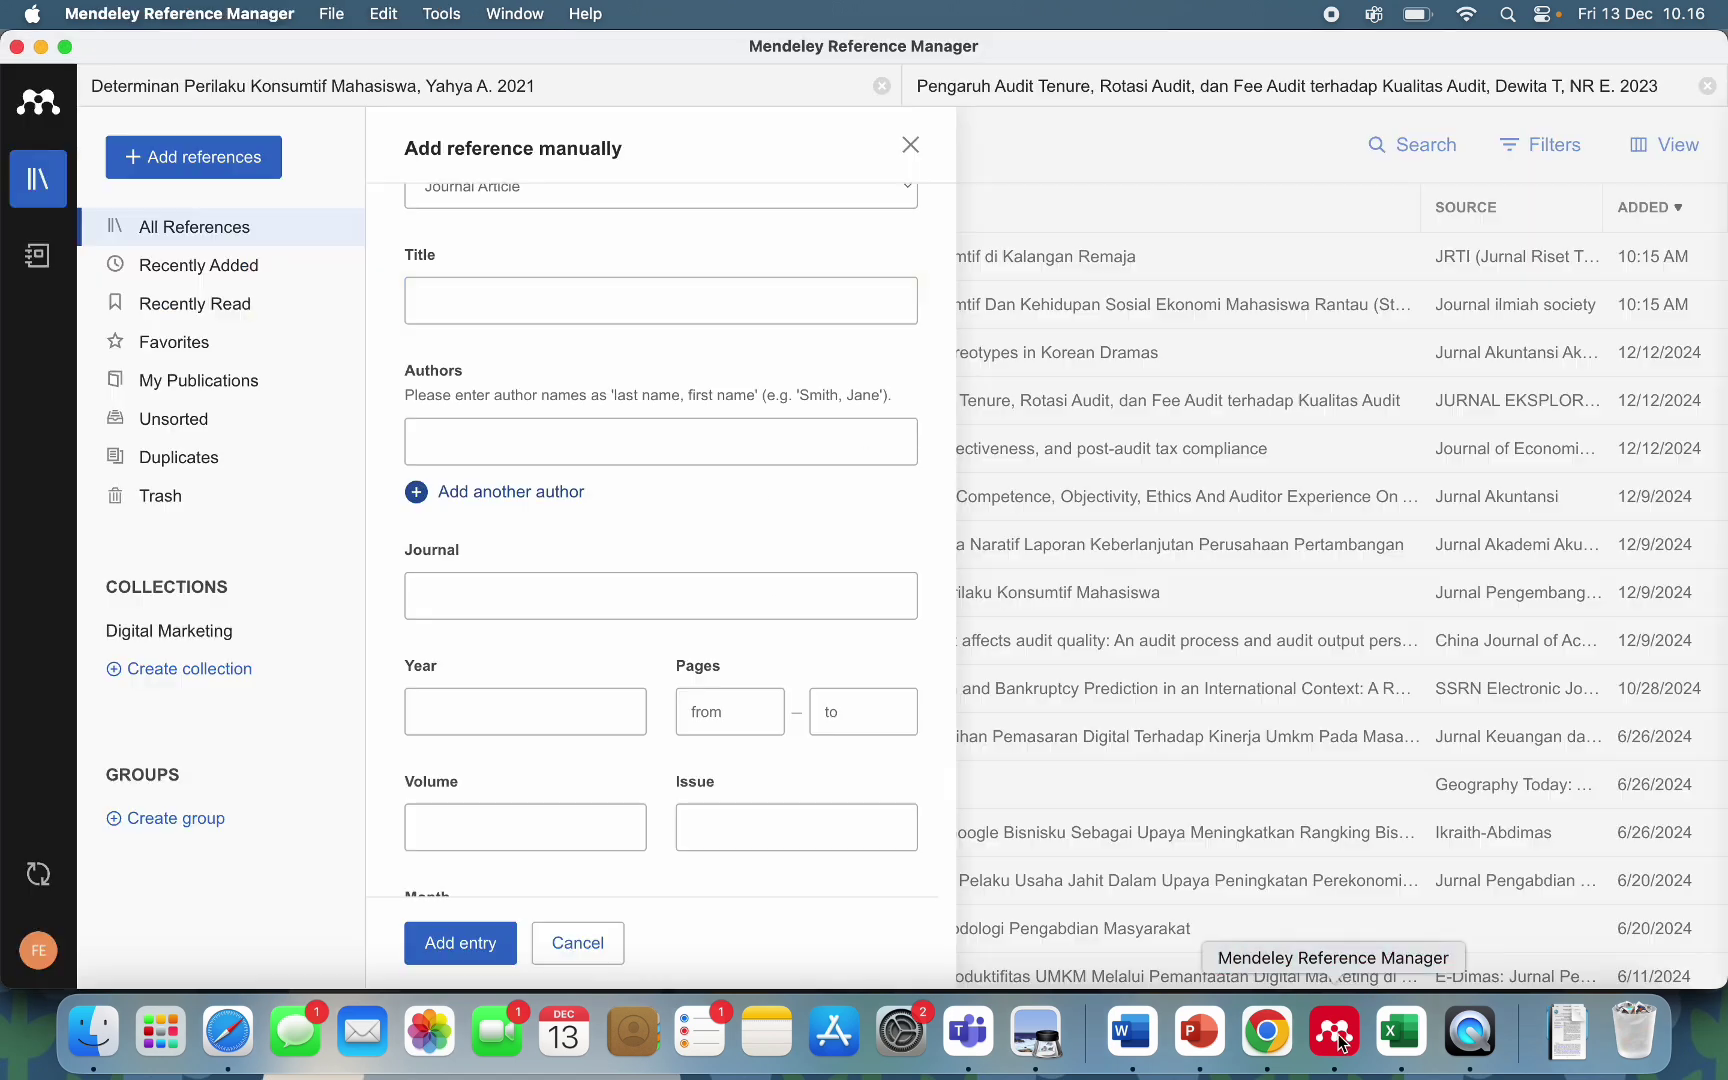
click(910, 145)
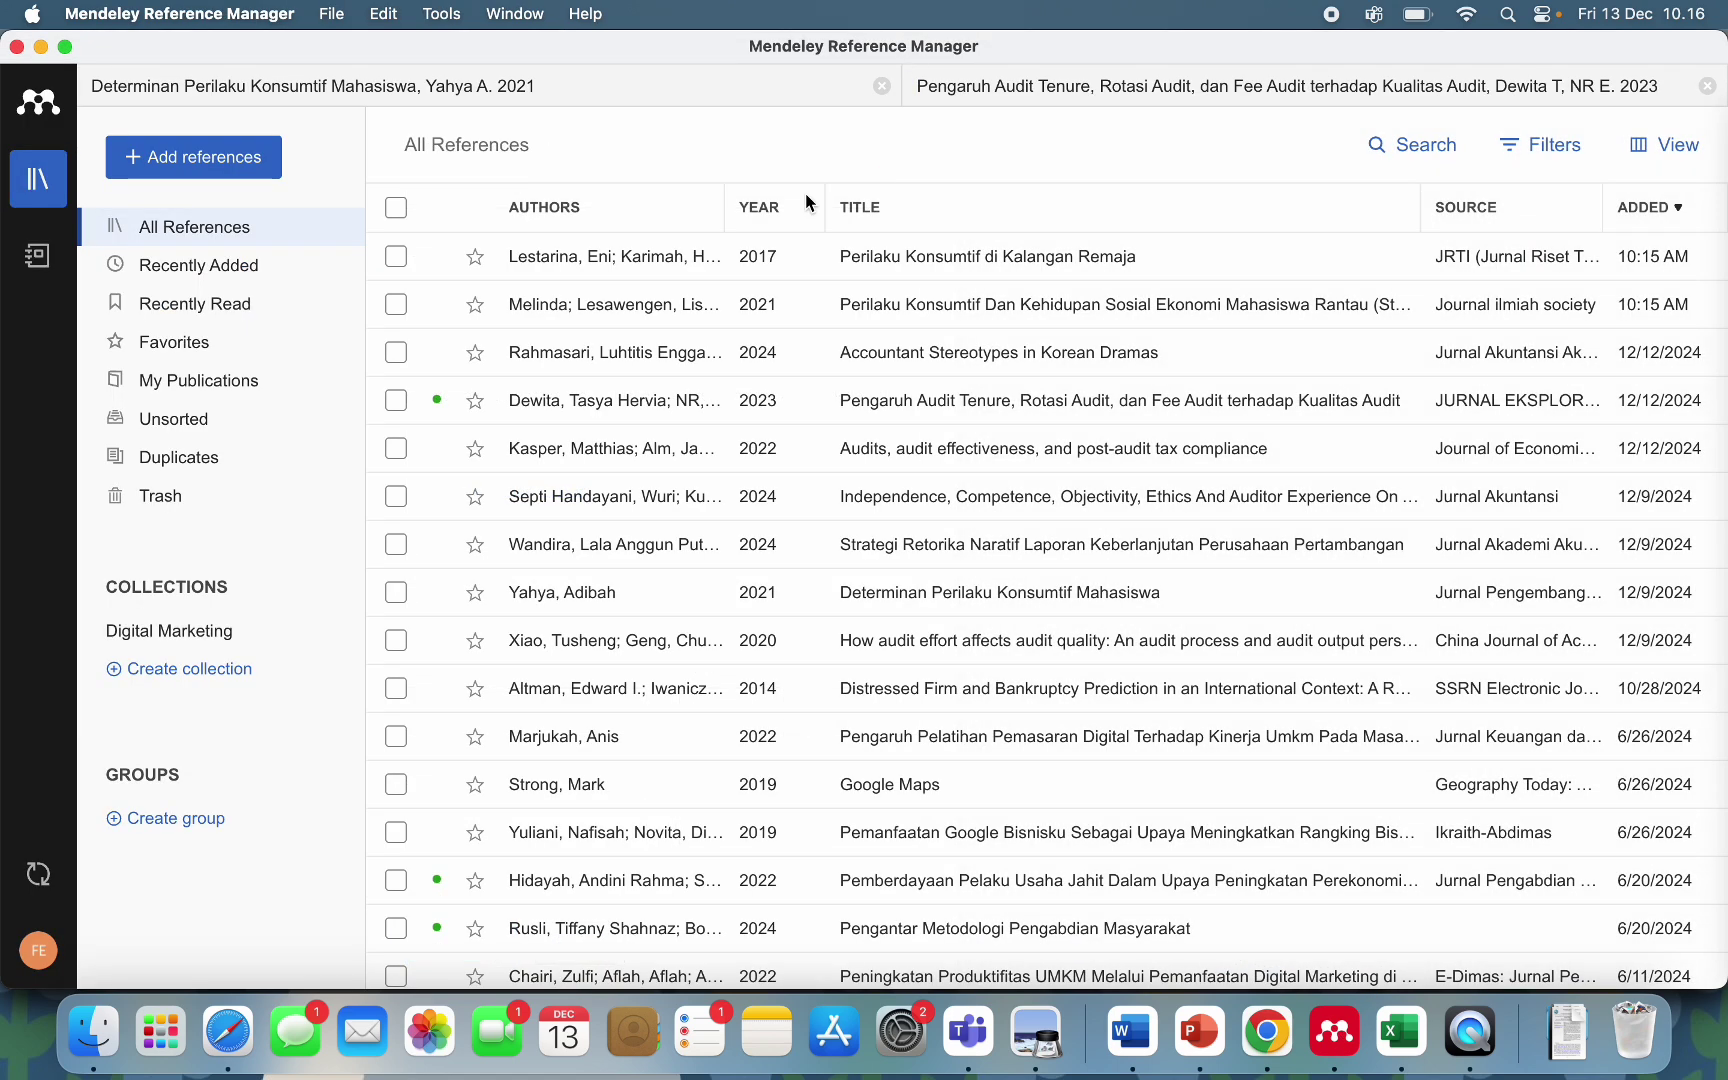
click(255, 168)
click(252, 256)
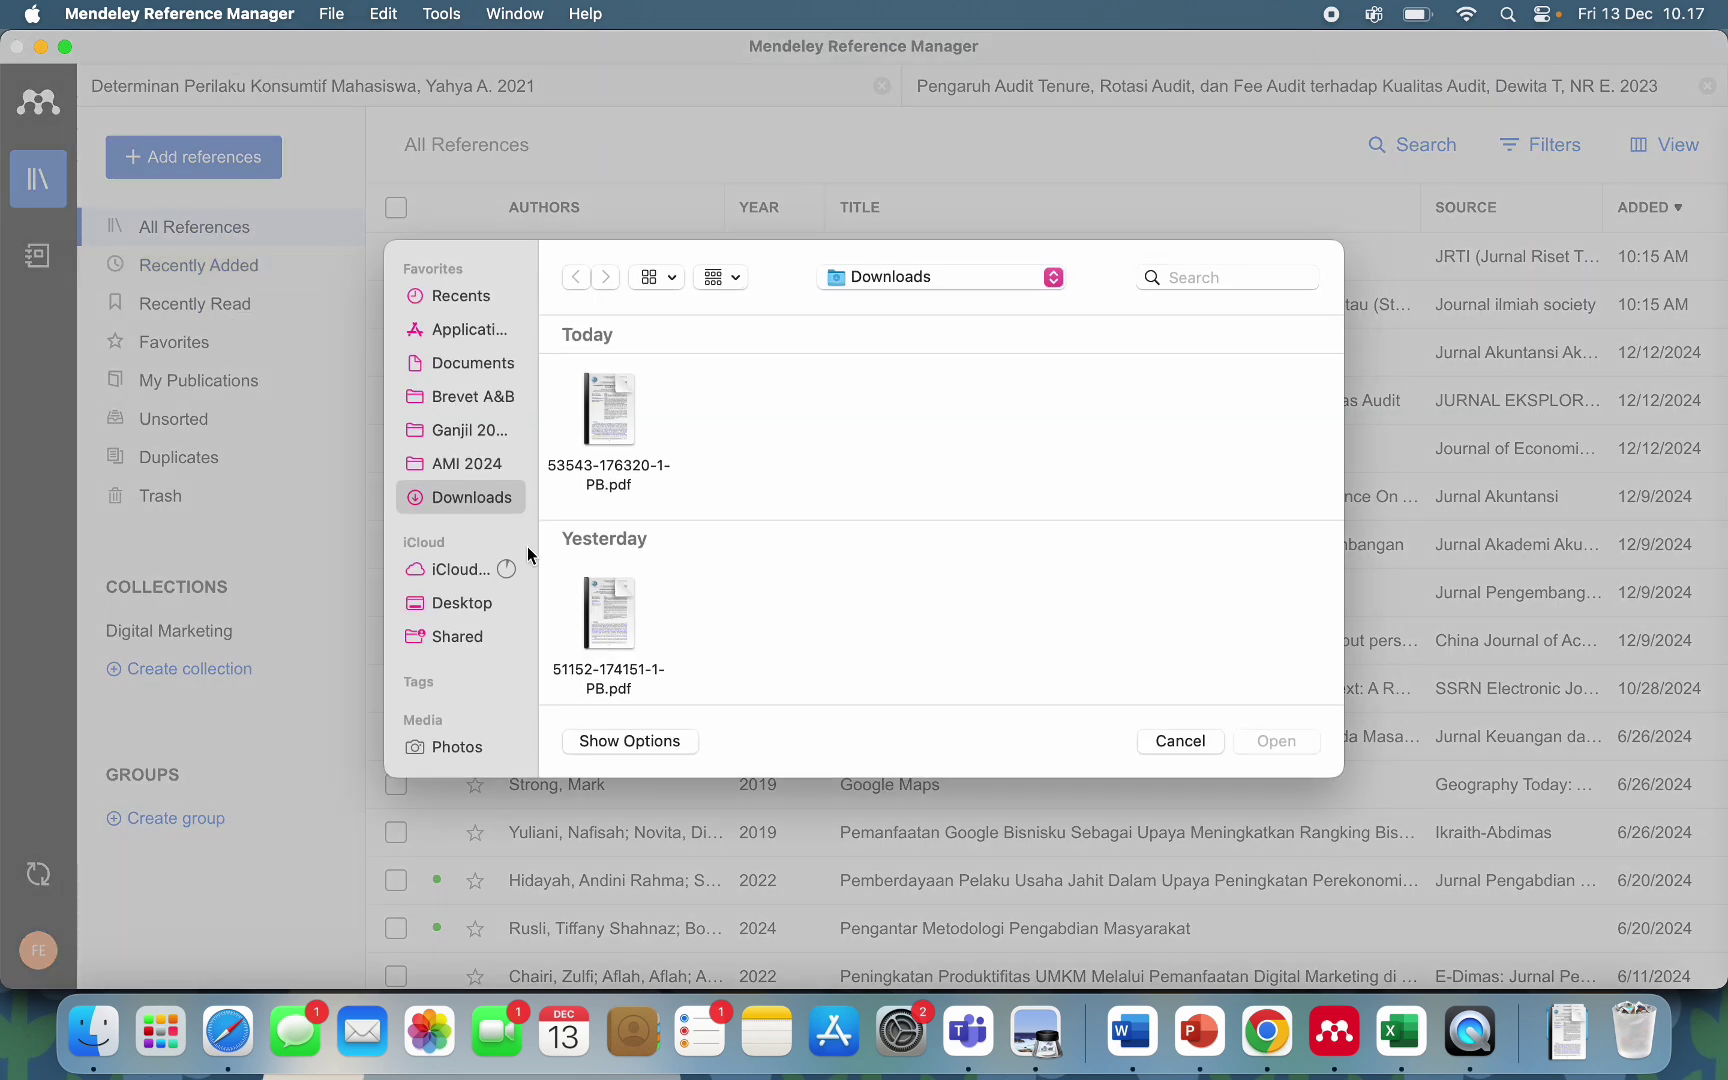
click(590, 420)
click(1305, 751)
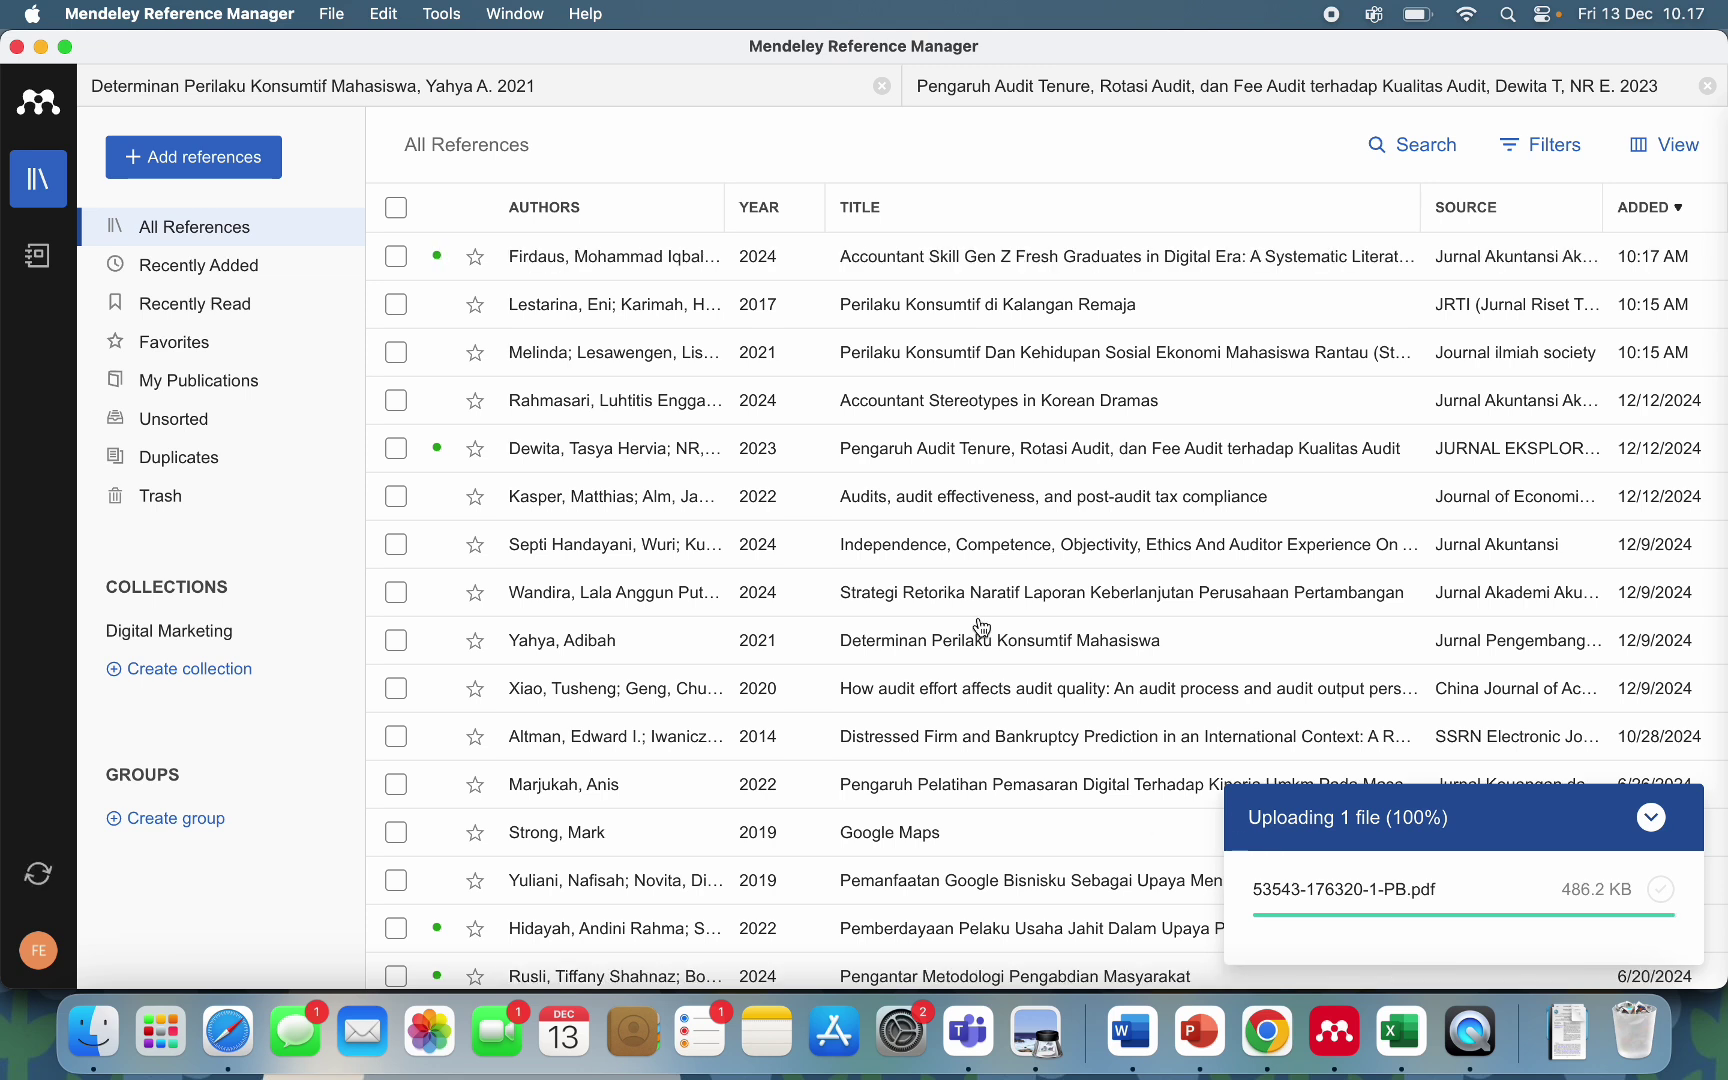
Open the imported Accountant Skill Gen Z article's details and review its key information, attached file and identifiers.
click(882, 270)
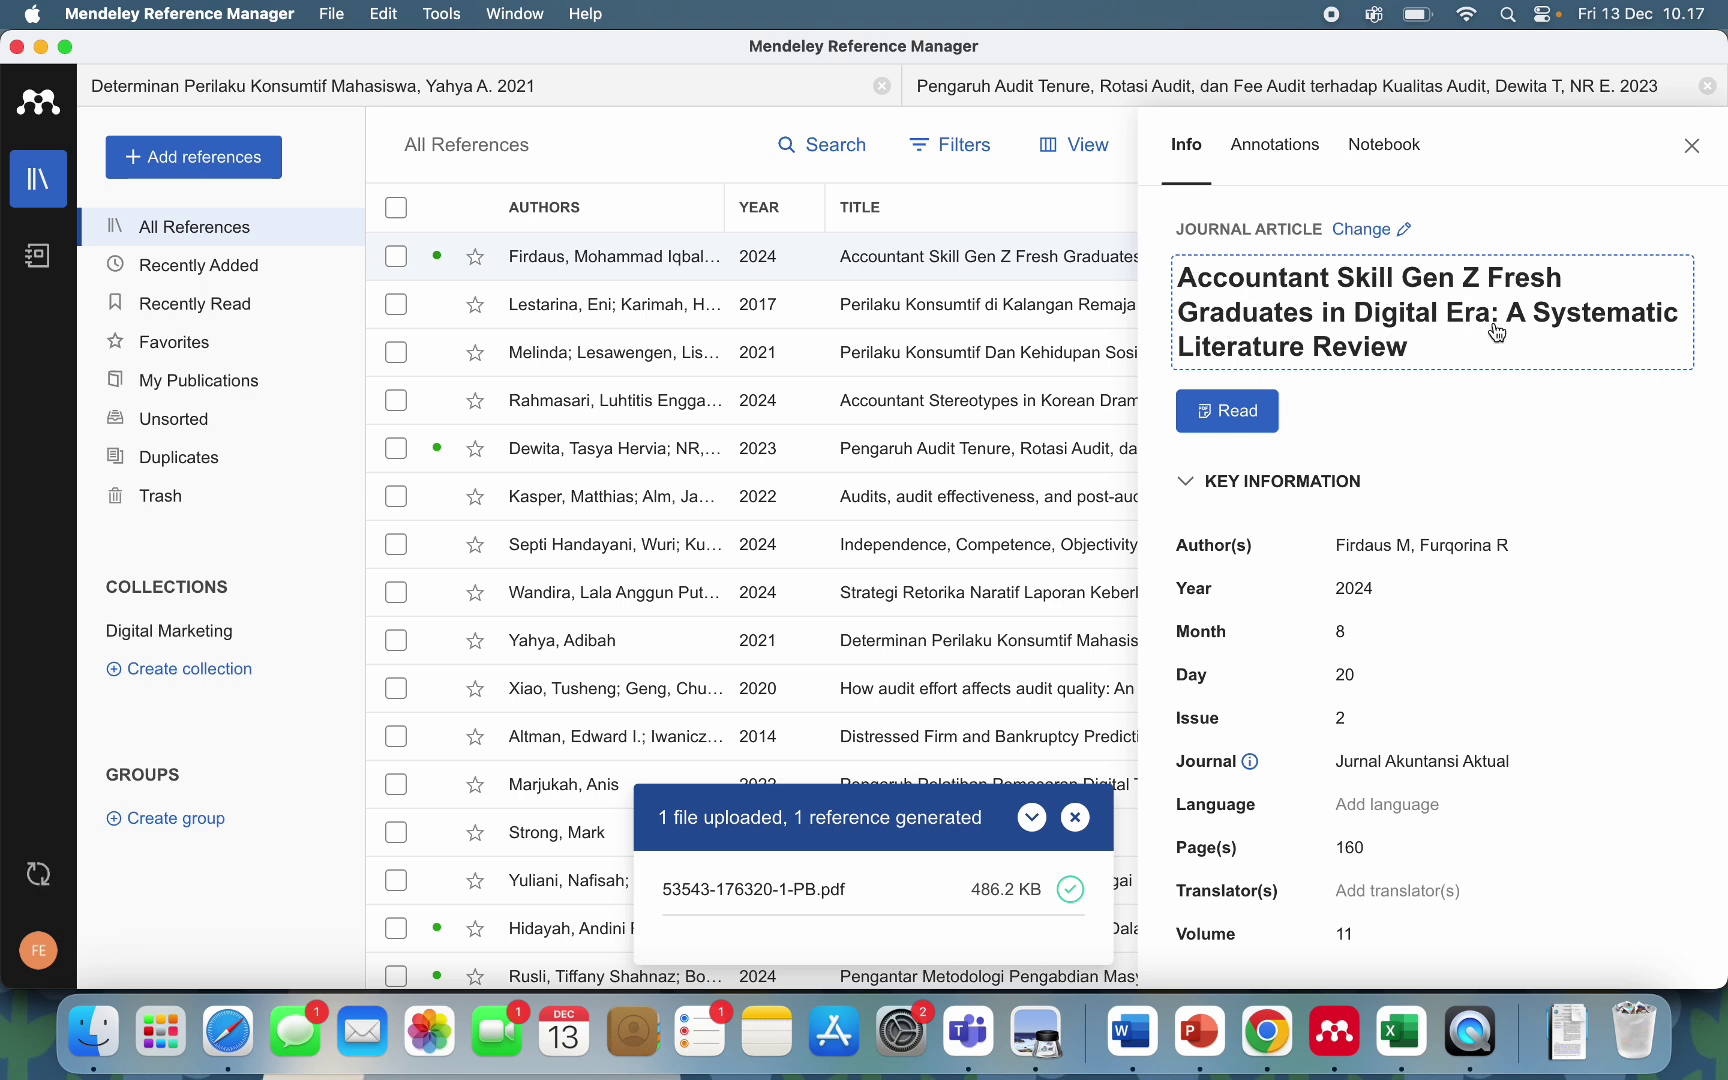
scroll(1432, 494, down, 2)
scroll(1436, 505, down, 6)
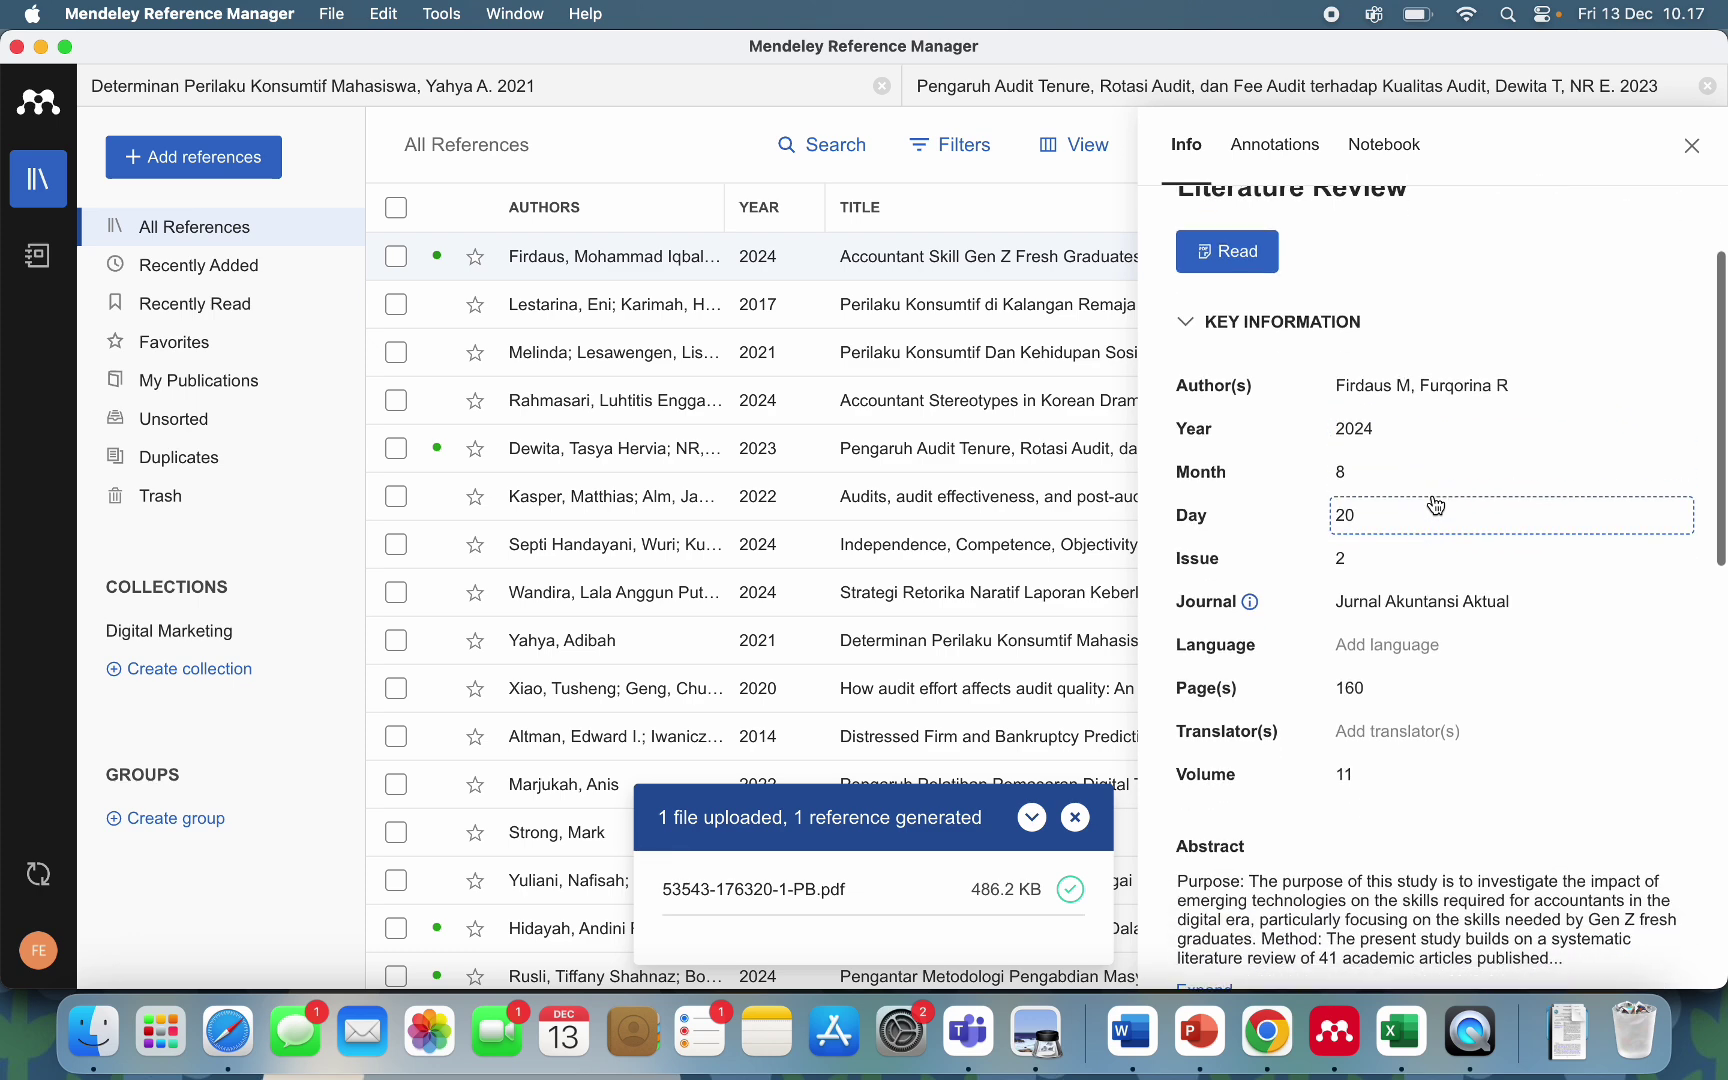
scroll(1436, 505, down, 12)
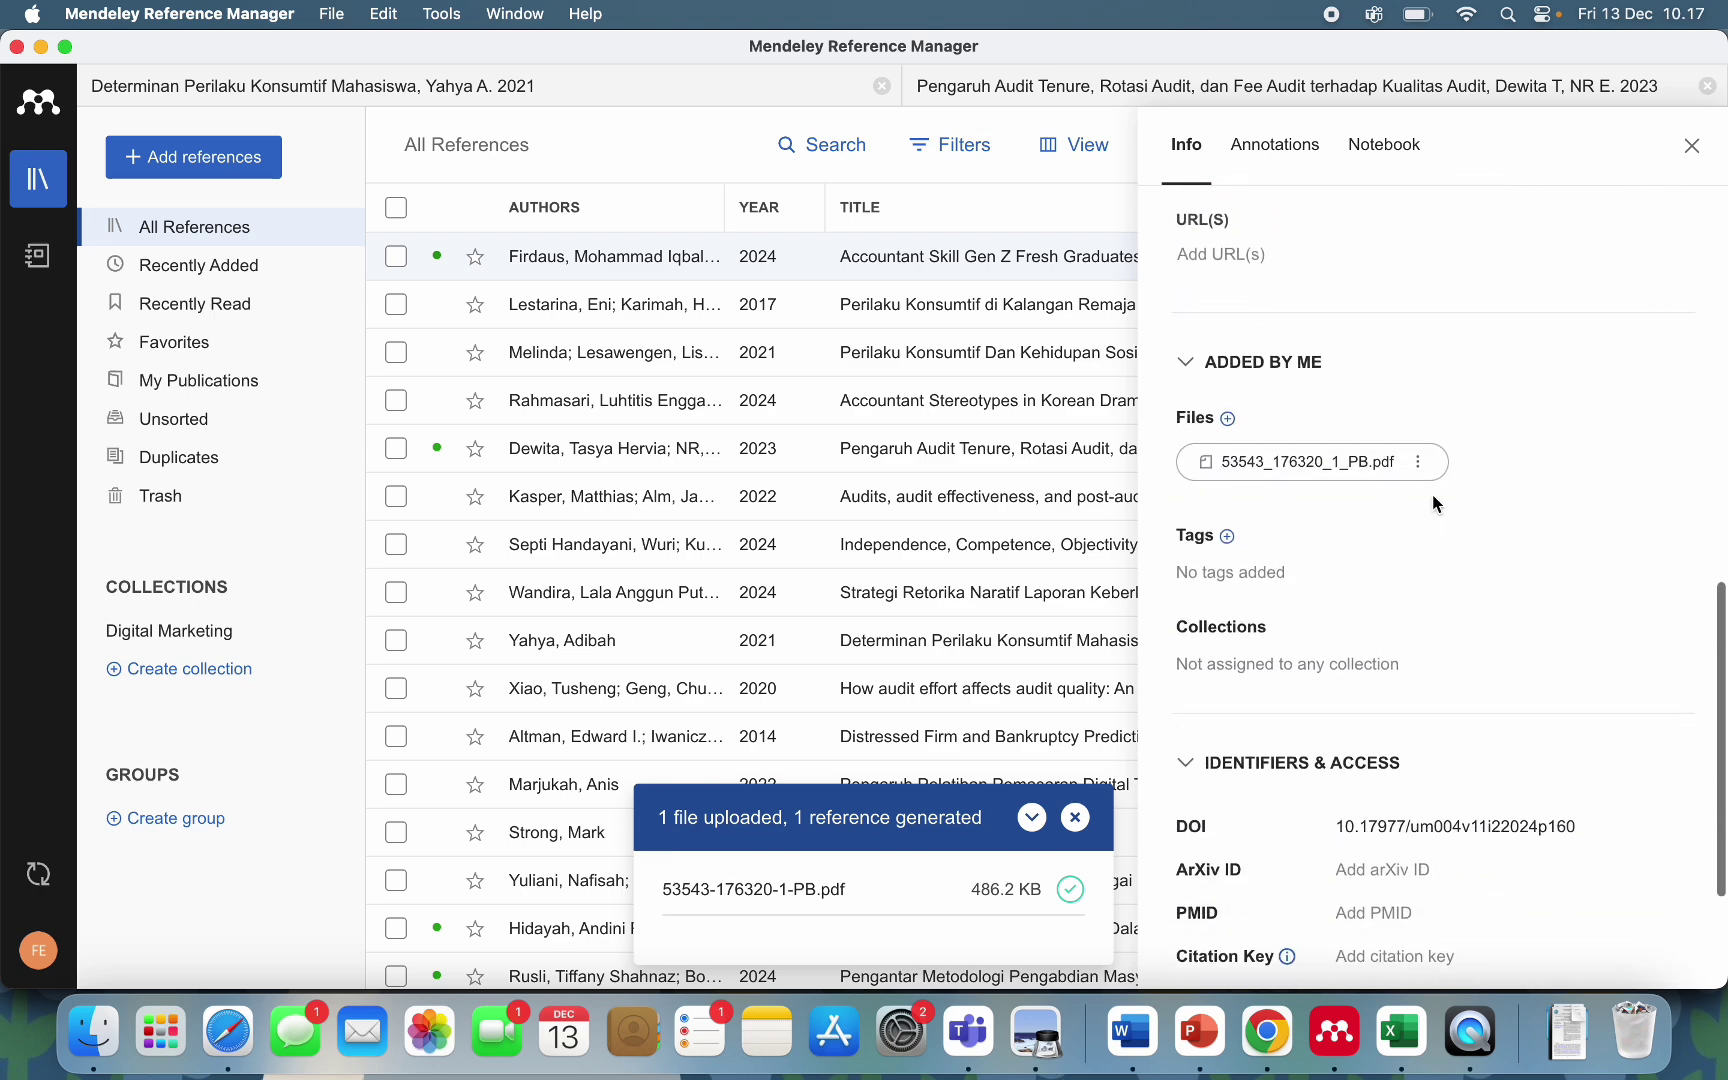
scroll(1432, 494, up, 20)
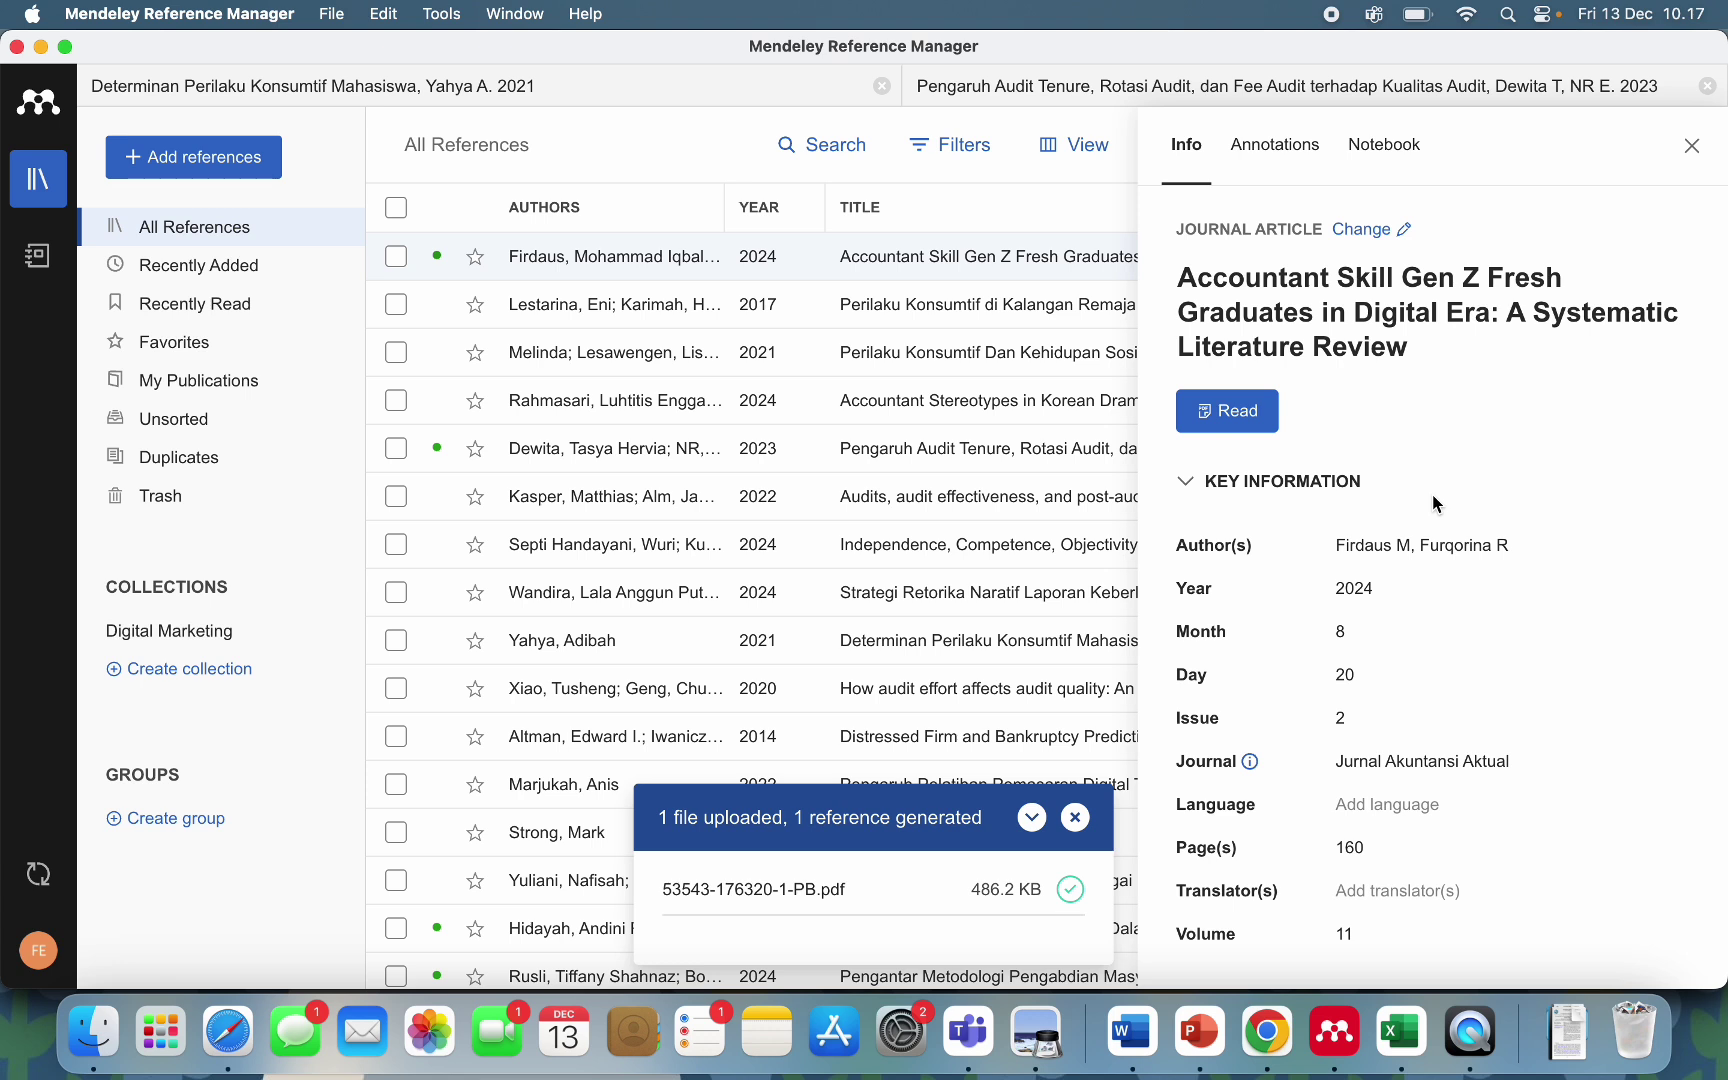
Open the Accountant Skill Gen Z article's PDF for reading and look through its first page.
click(1243, 420)
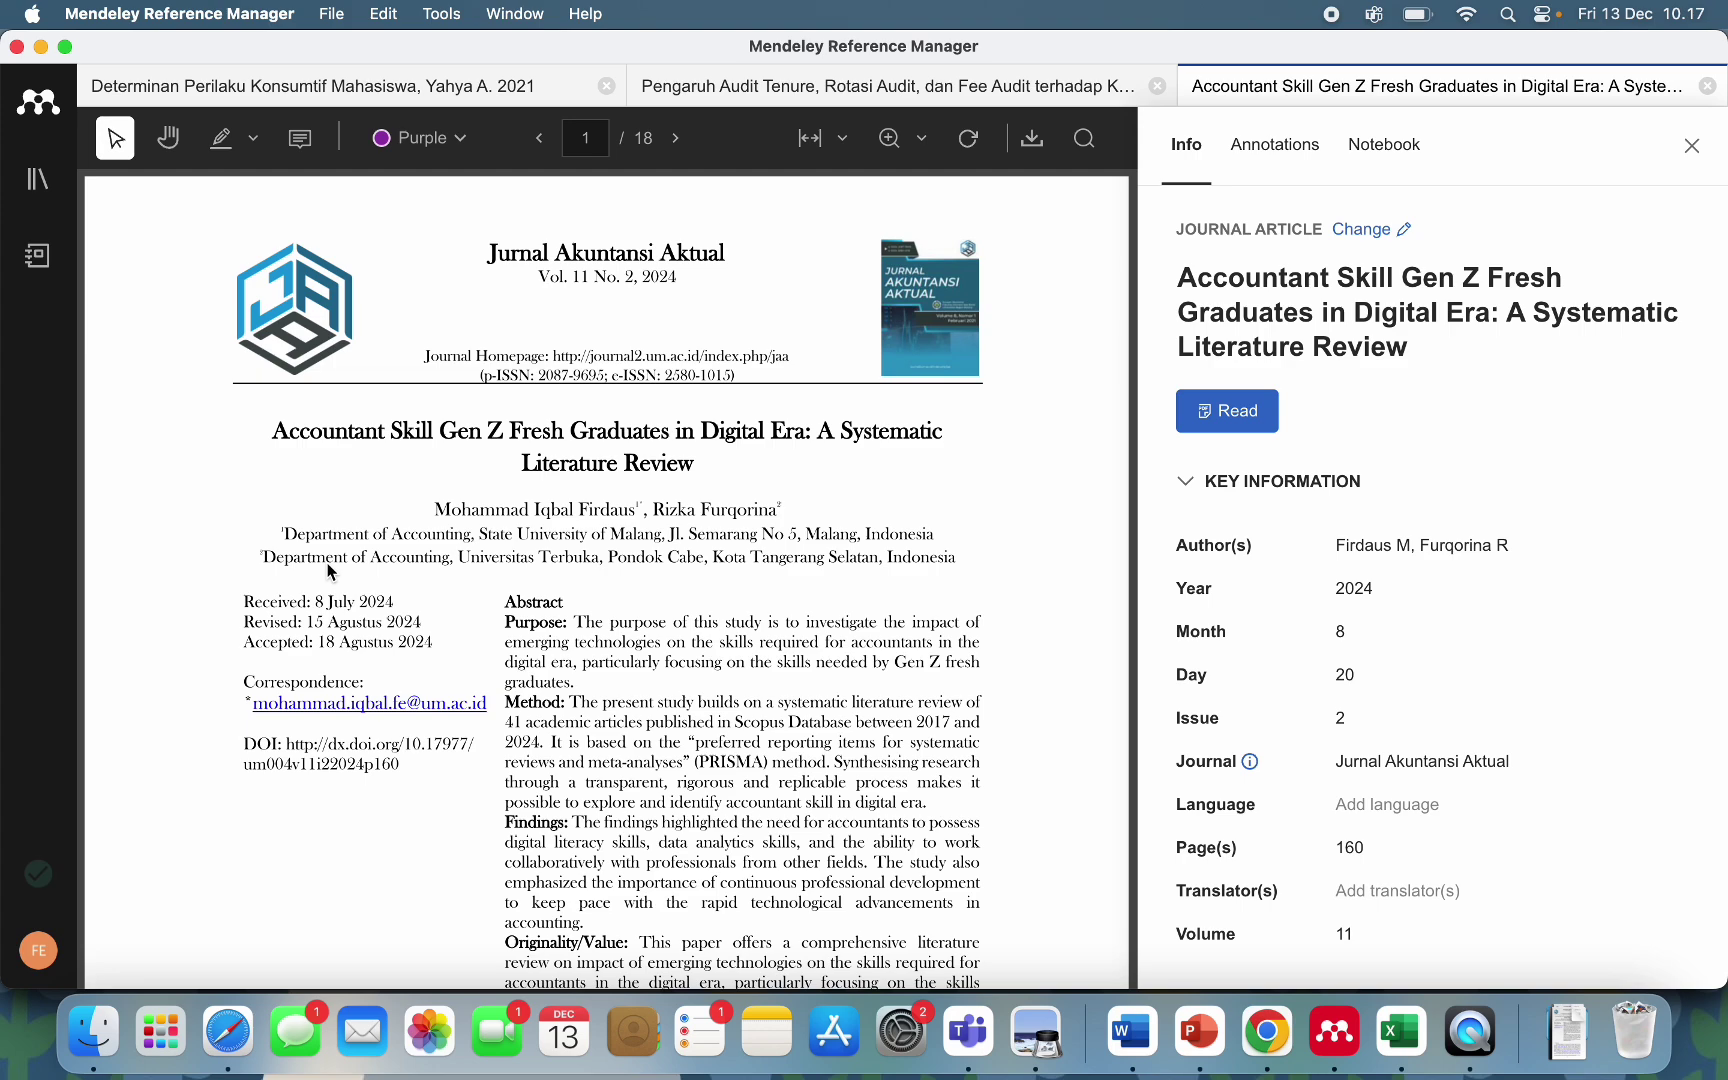
scroll(333, 725, down, 10)
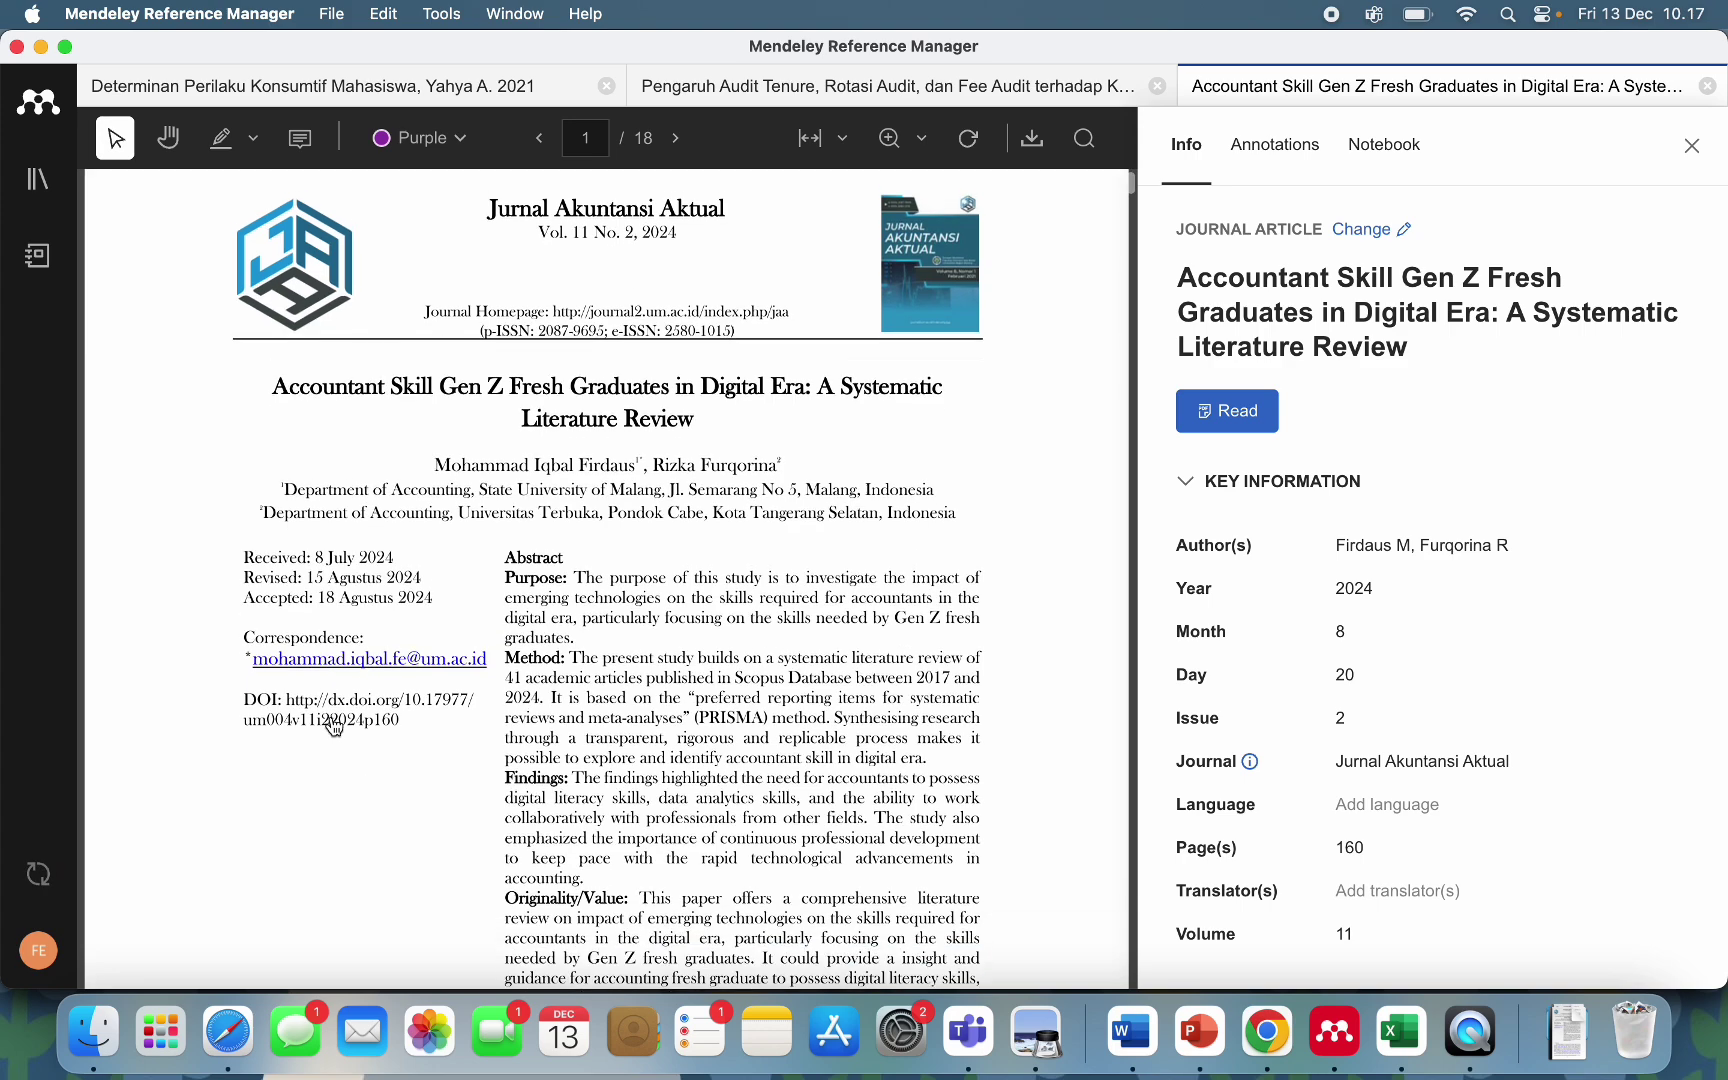
scroll(333, 717, down, 3)
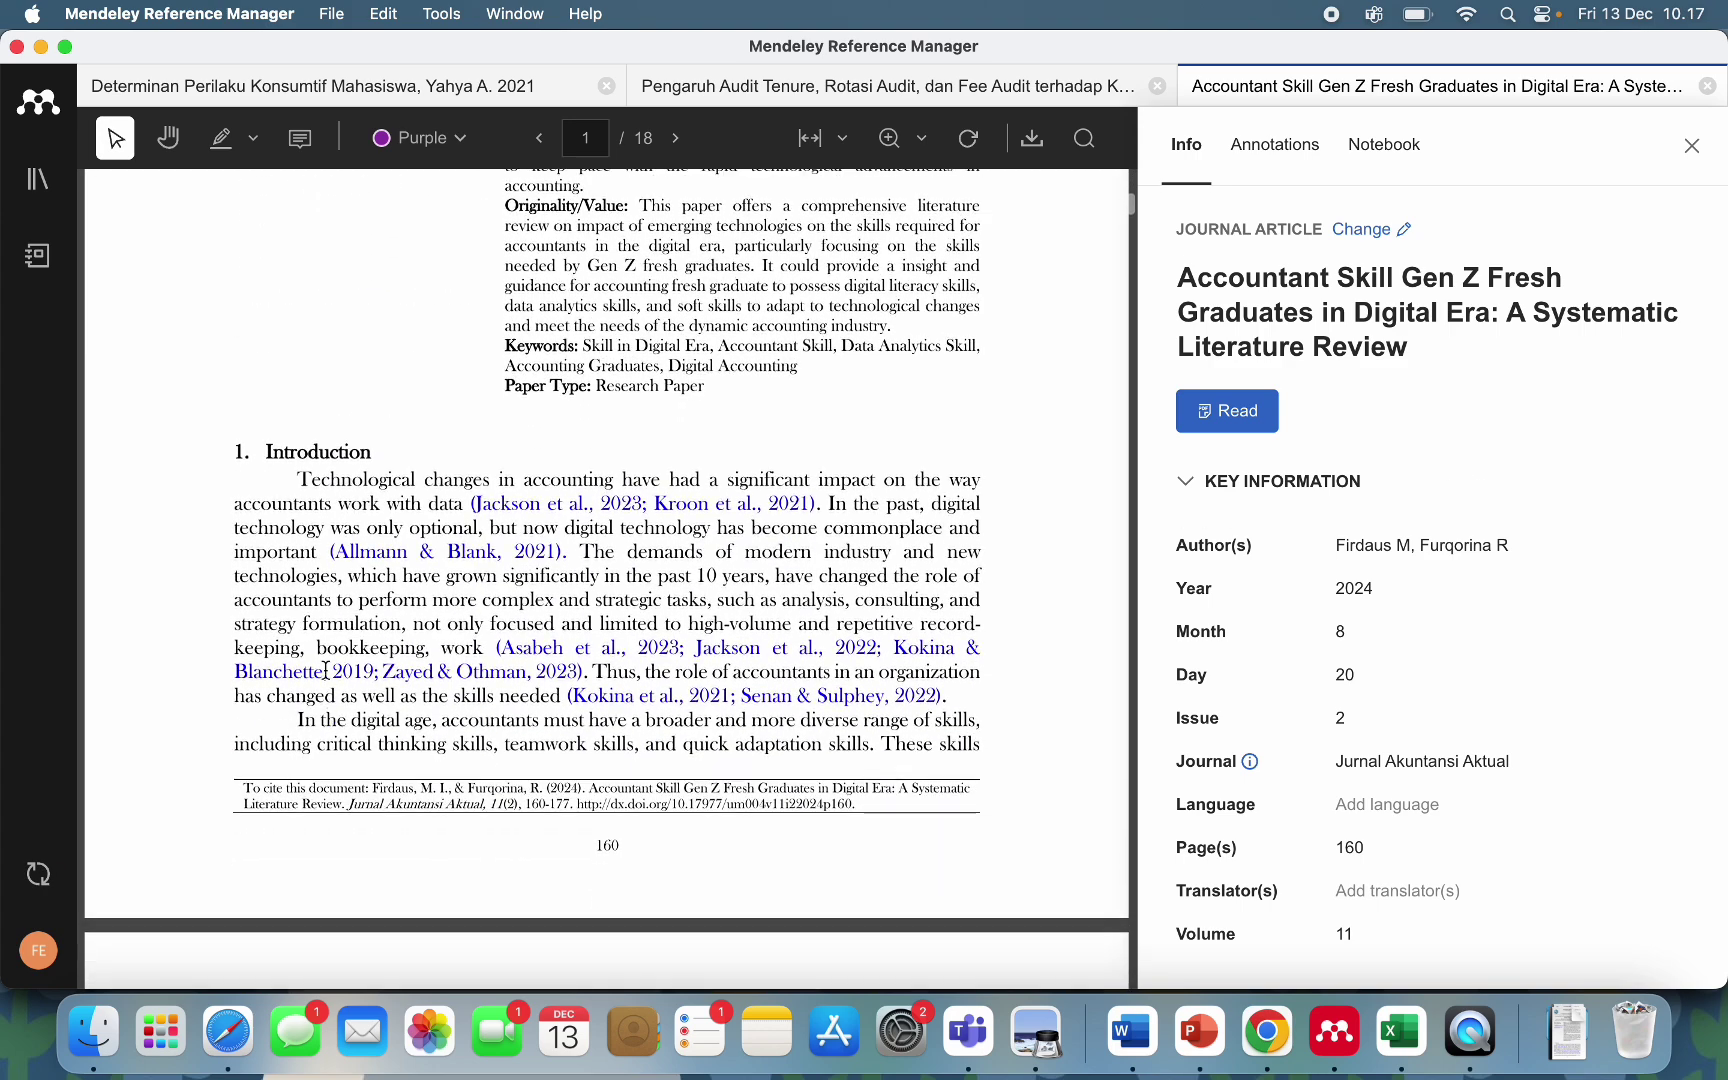
Highlight in purple the paragraph on page 4 beginning "Data searches in the Scopus database" and ending "in the title, abstract, and keywords.".
click(222, 143)
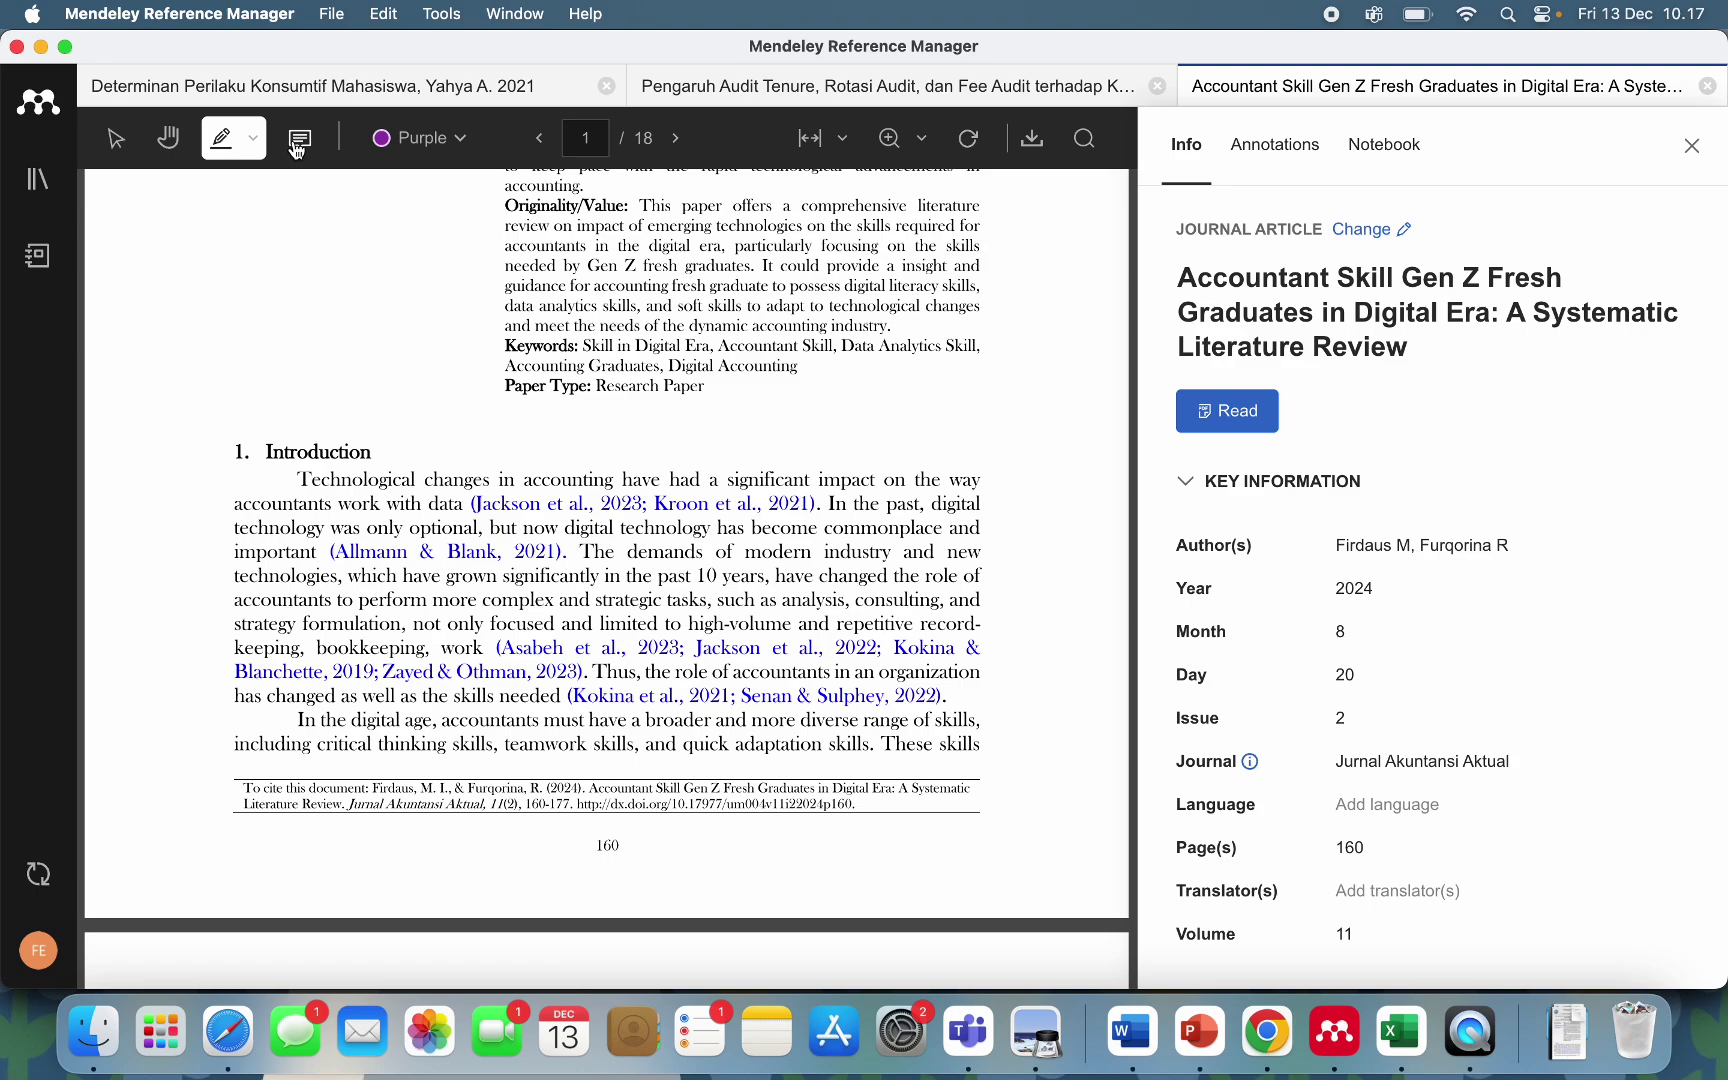
scroll(292, 582, down, 1)
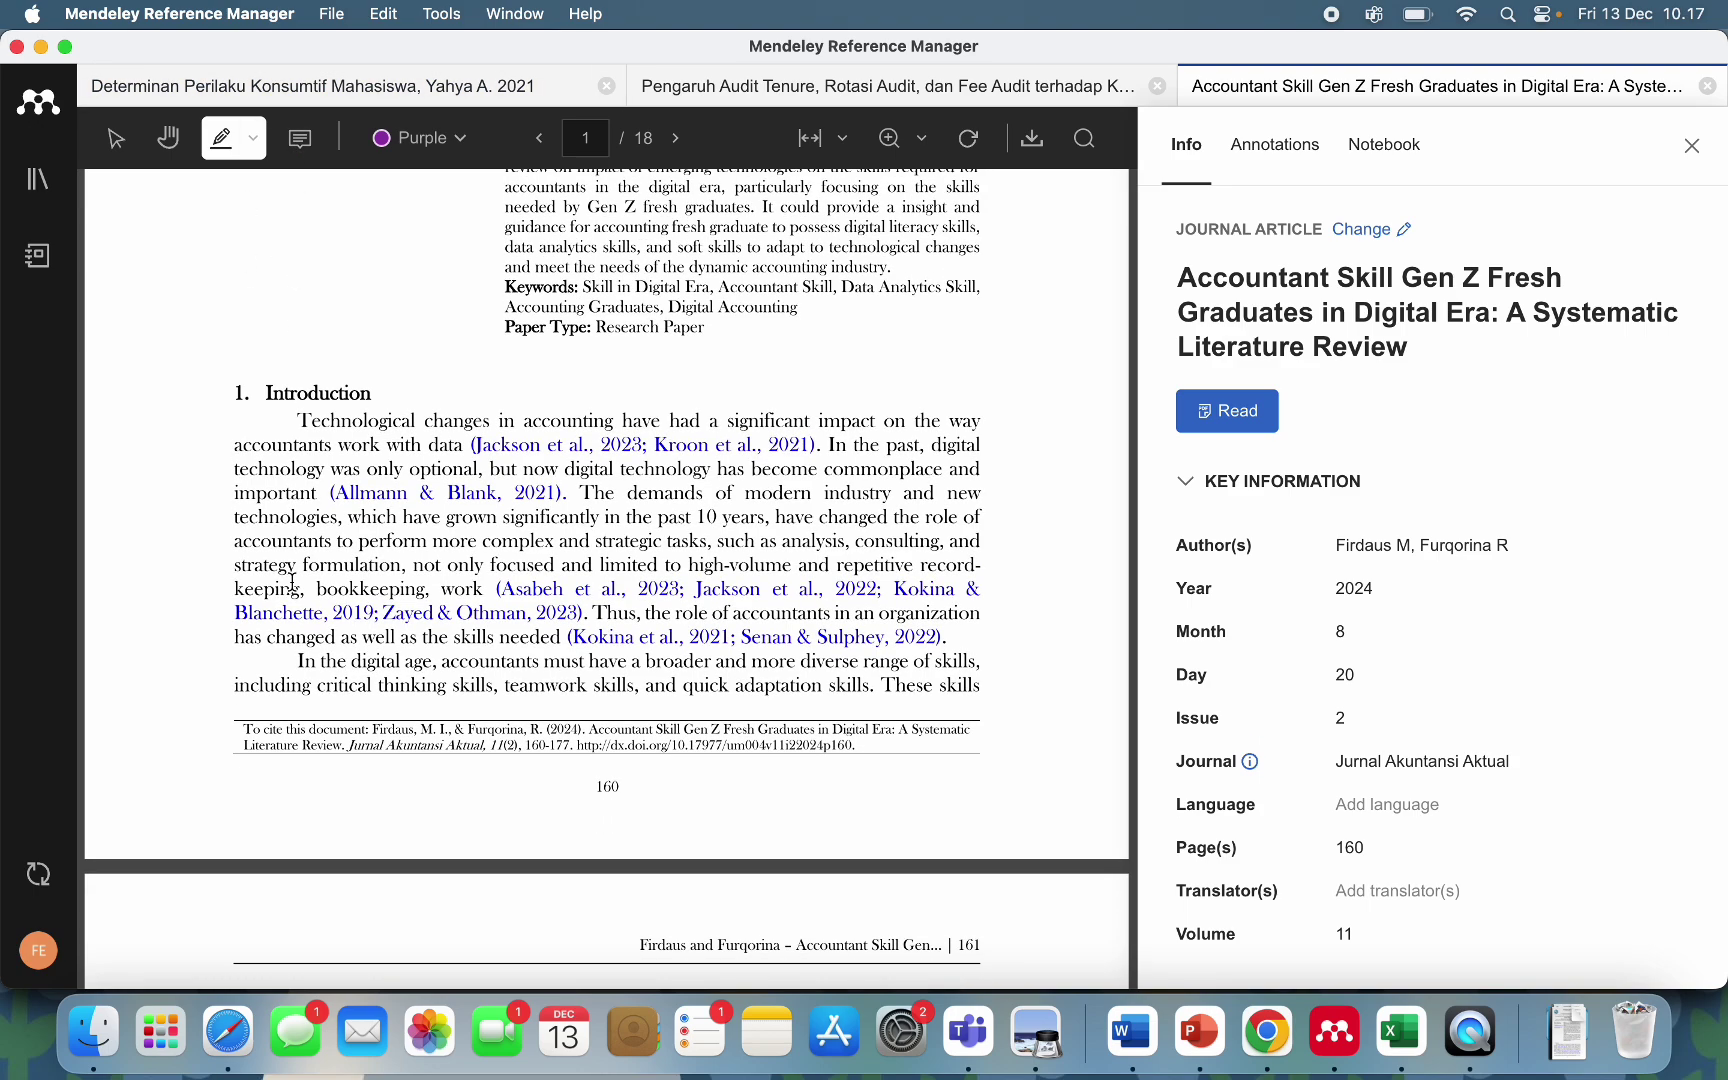
scroll(292, 582, down, 20)
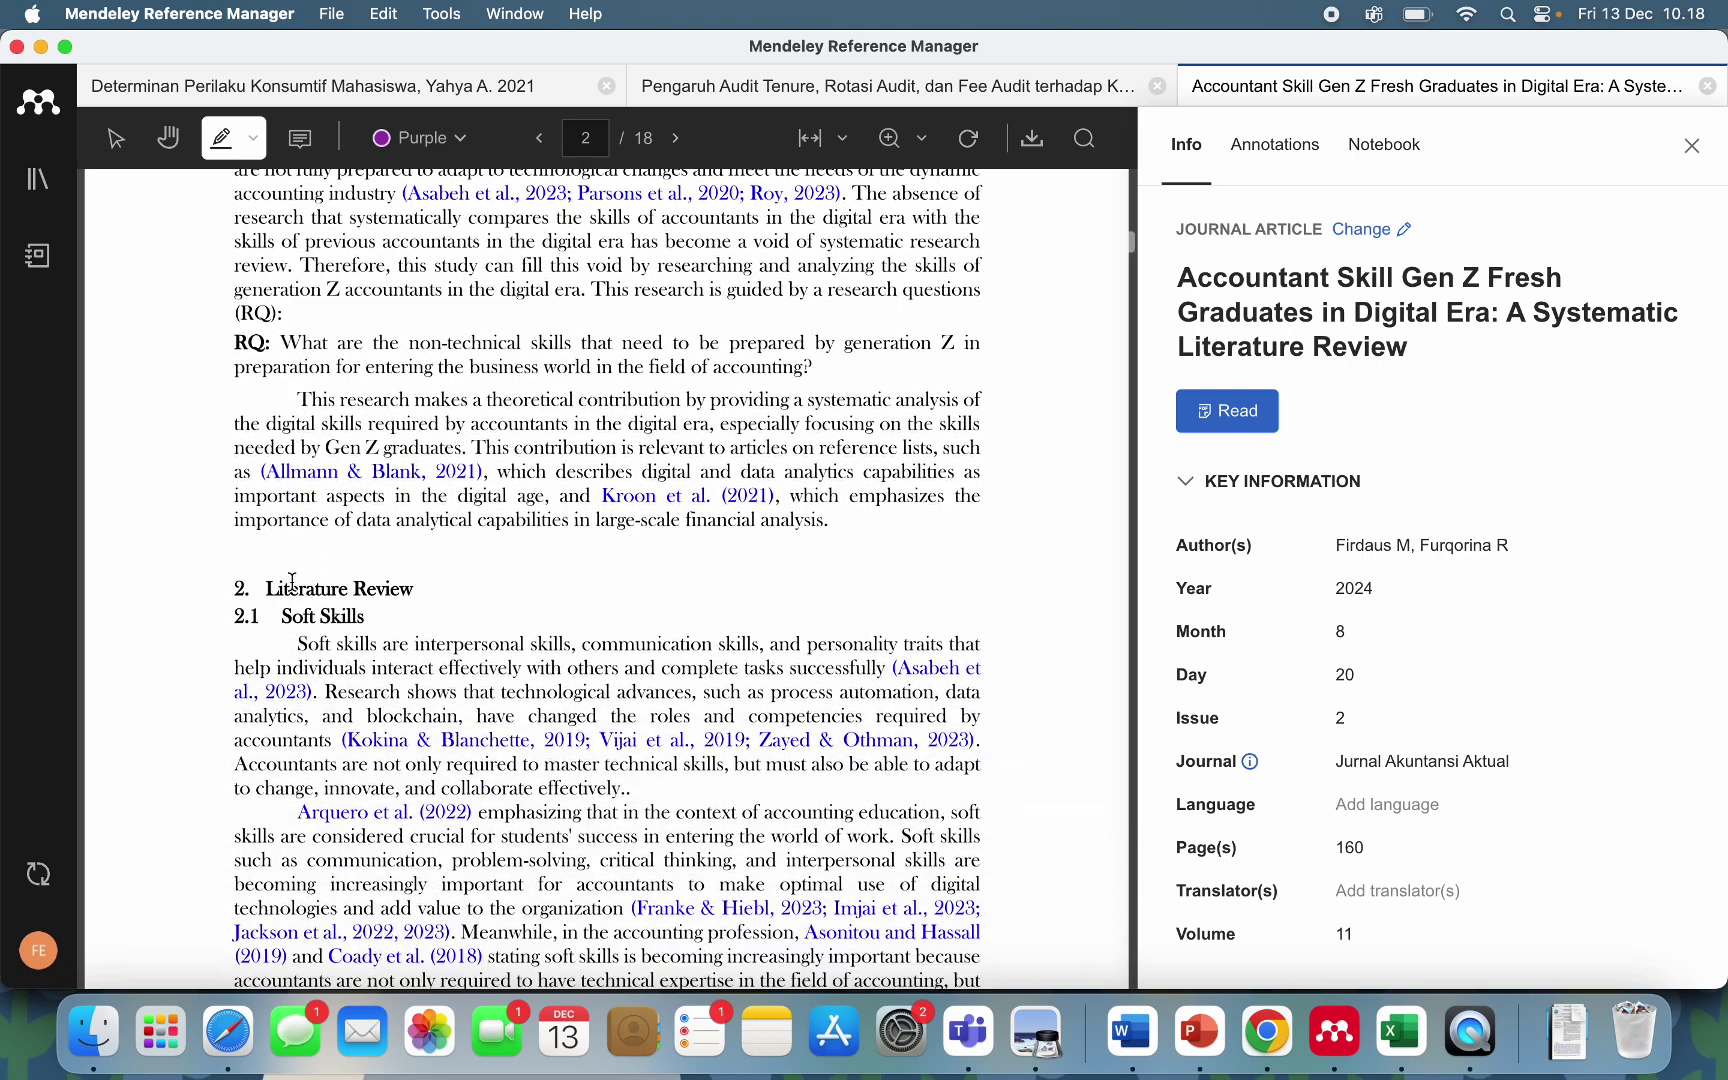
scroll(292, 582, down, 1)
scroll(292, 582, up, 1)
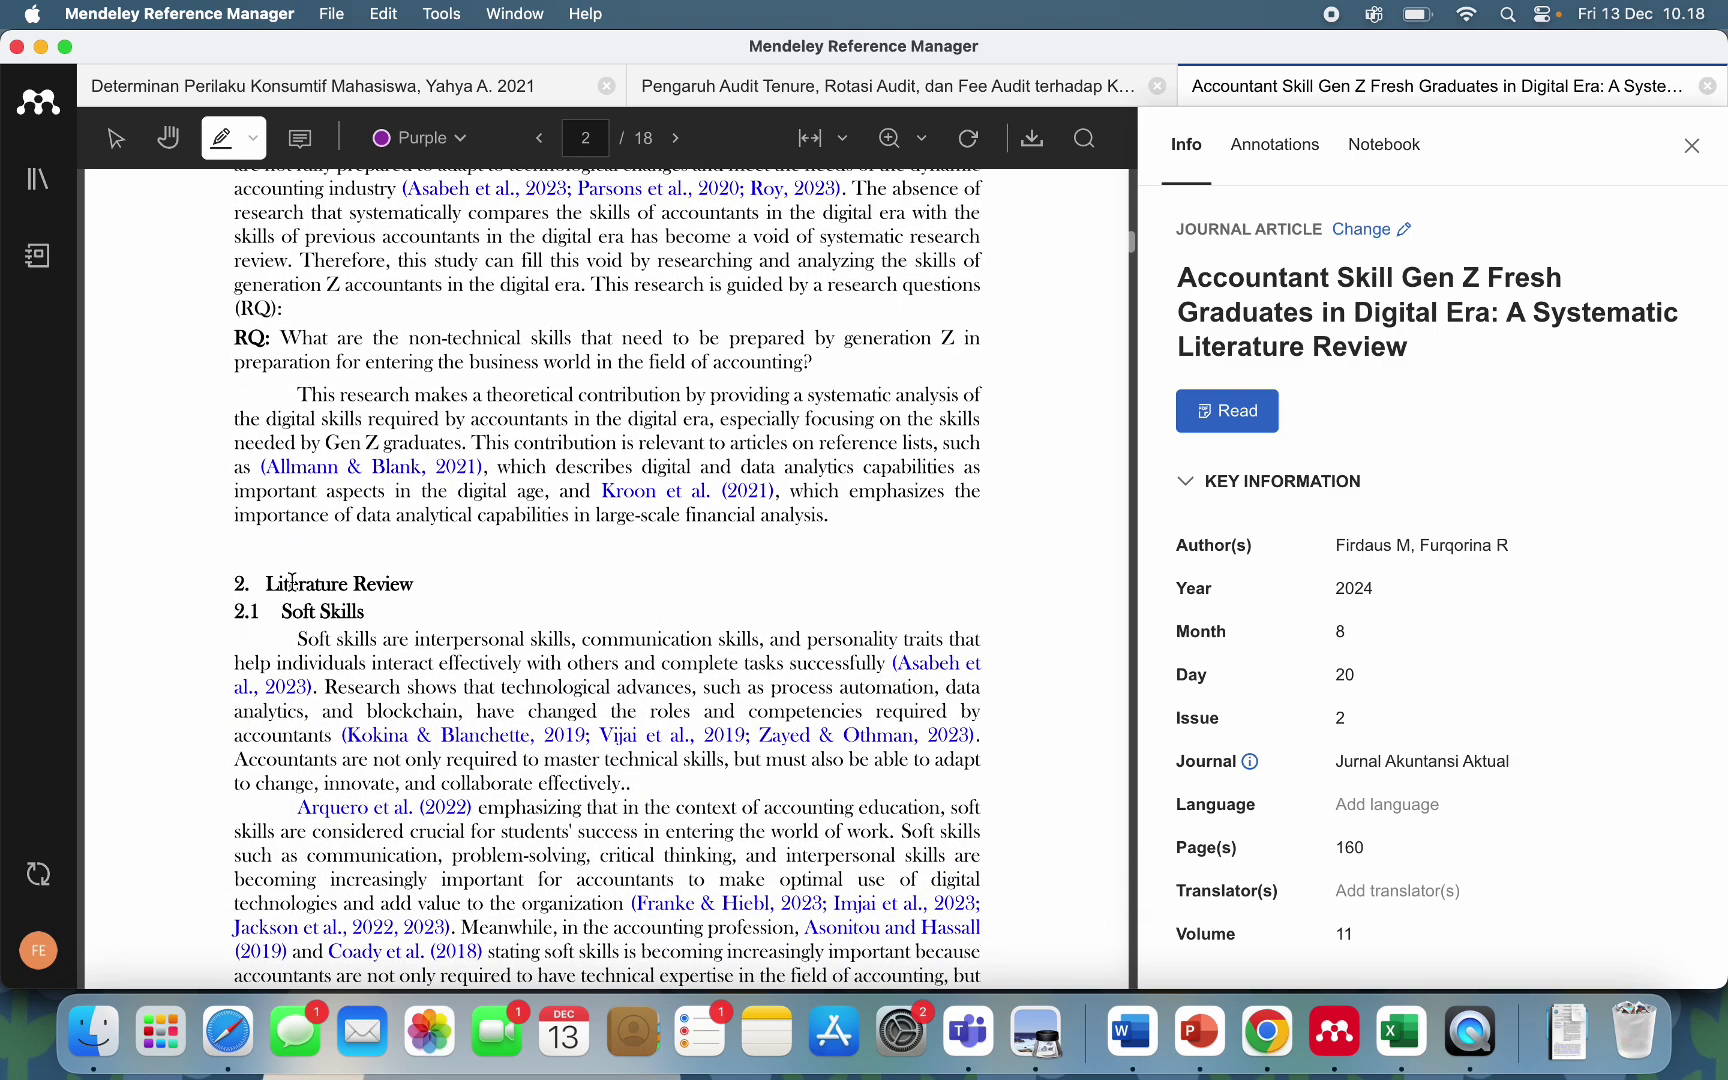
scroll(992, 296, down, 20)
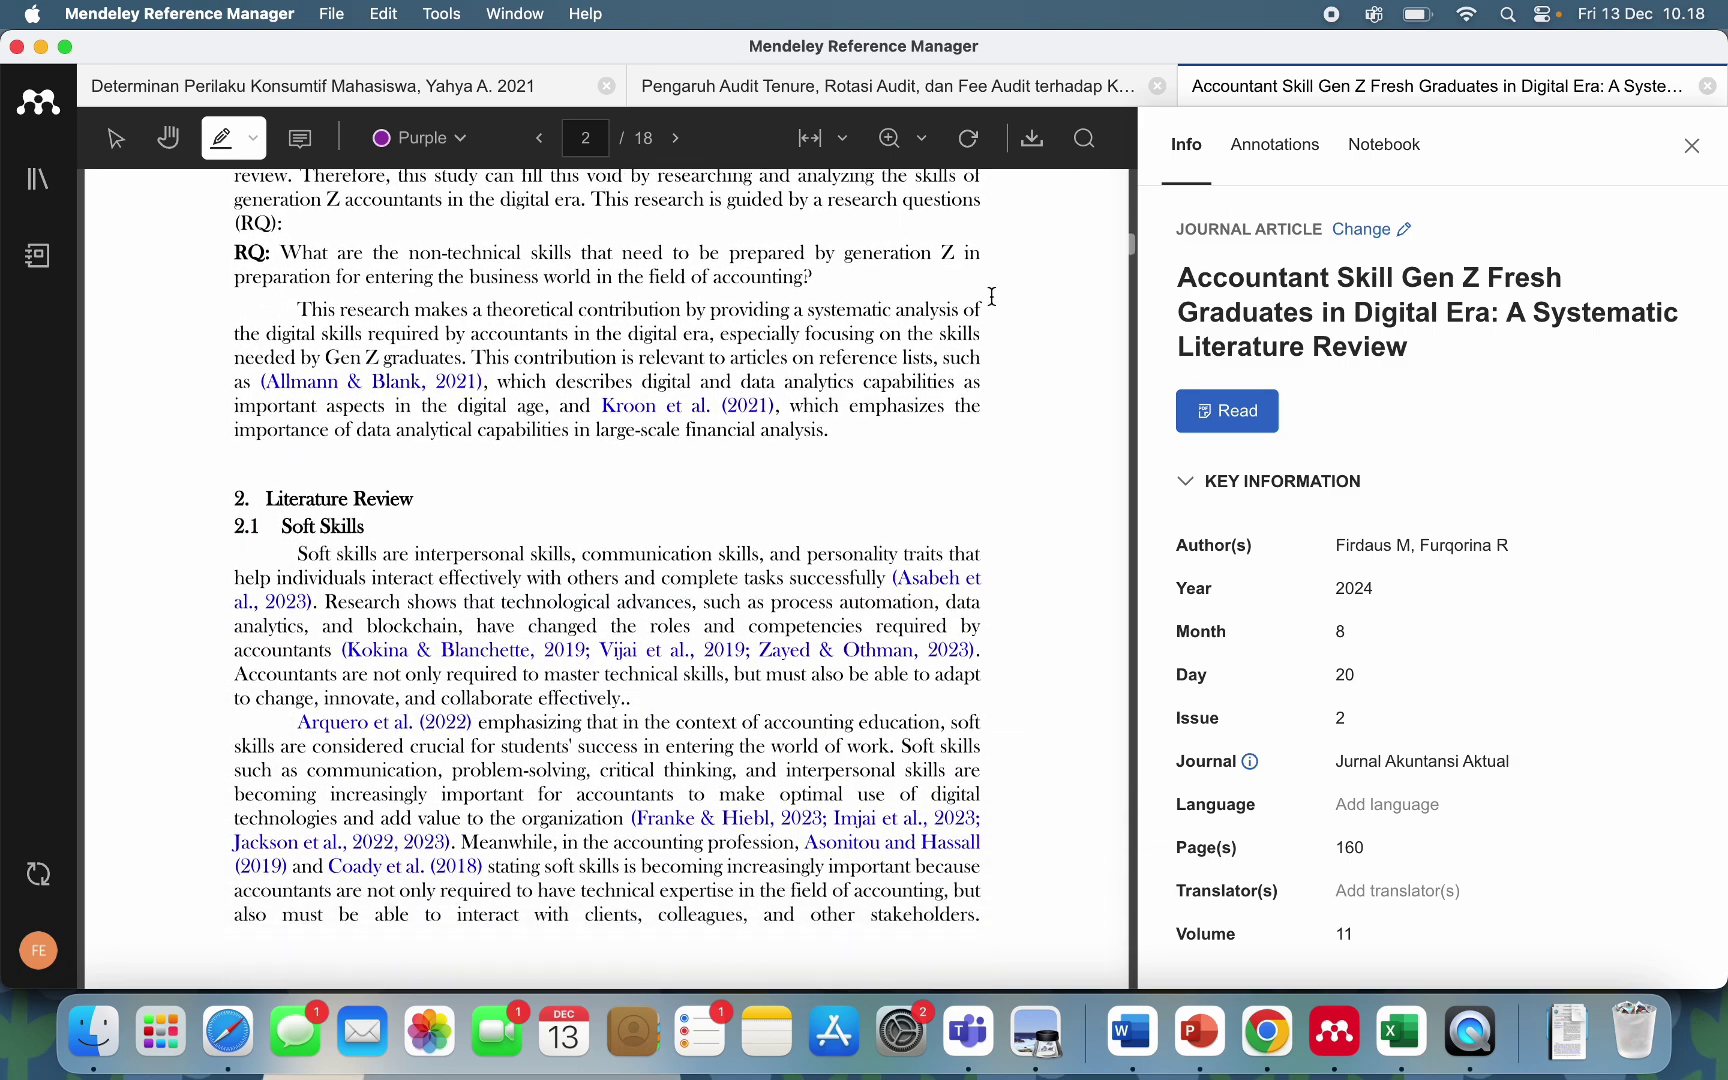
scroll(992, 296, down, 10)
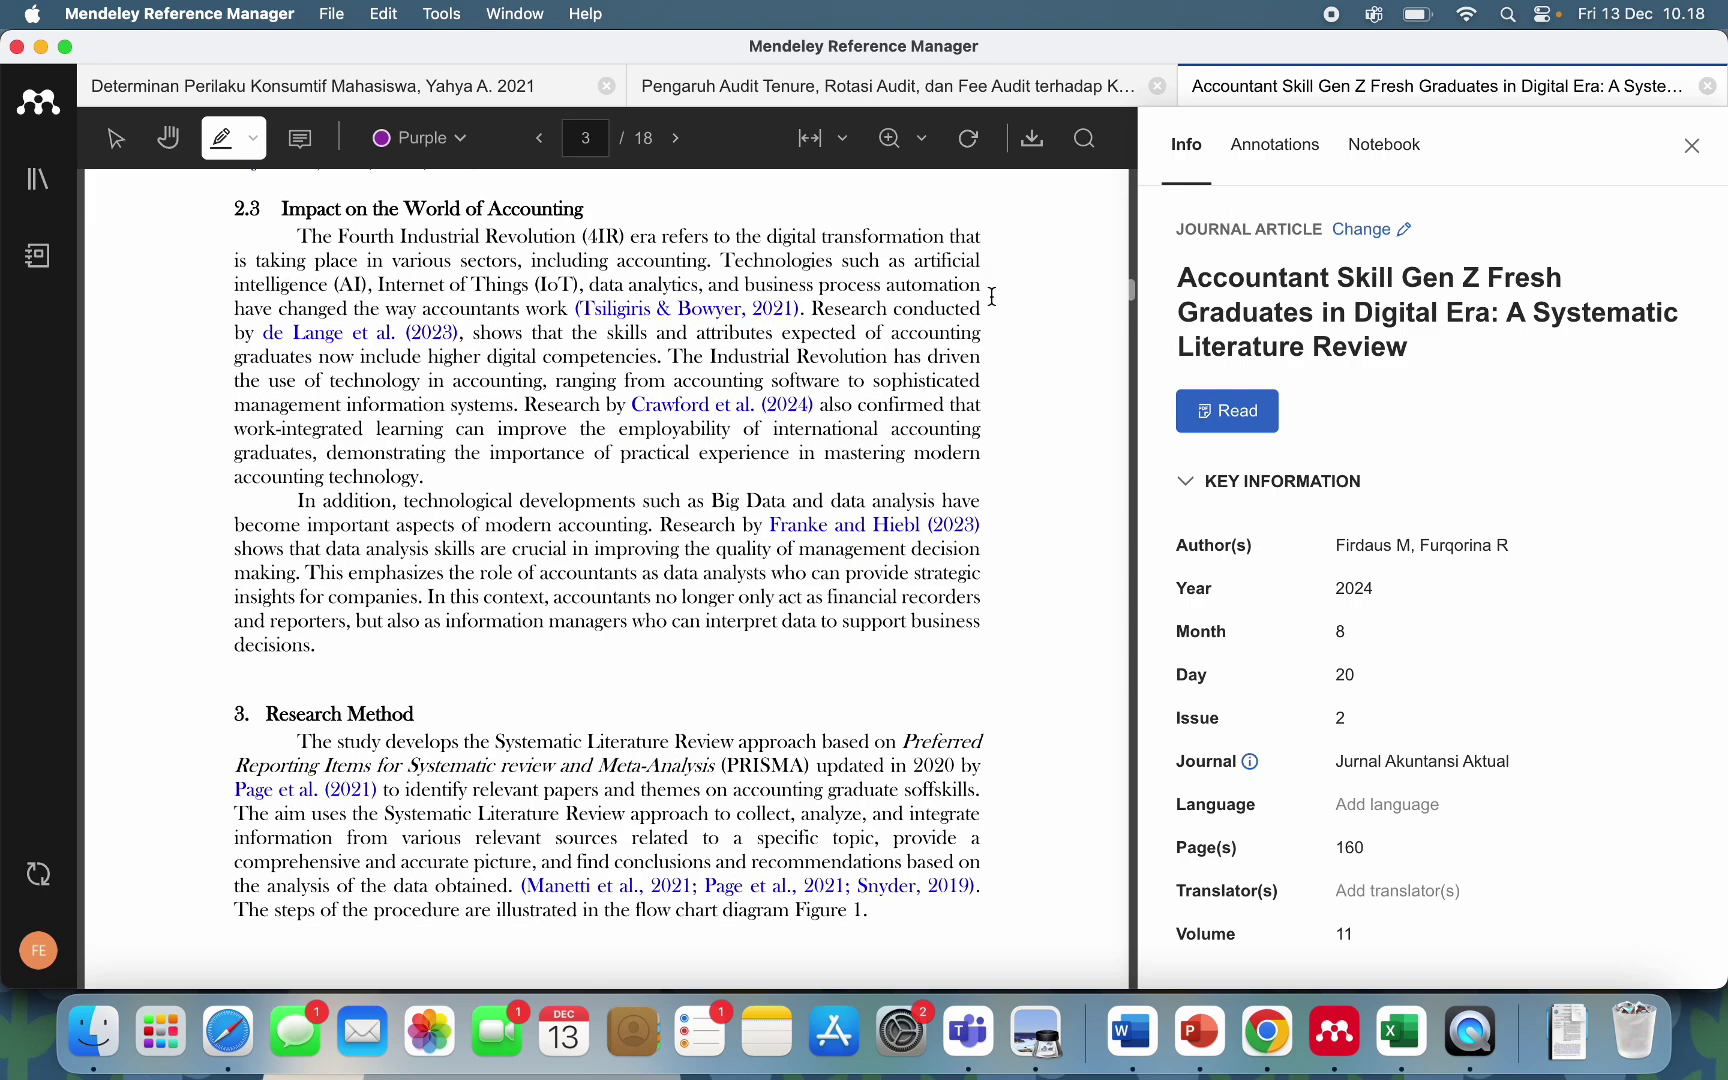
scroll(992, 296, down, 10)
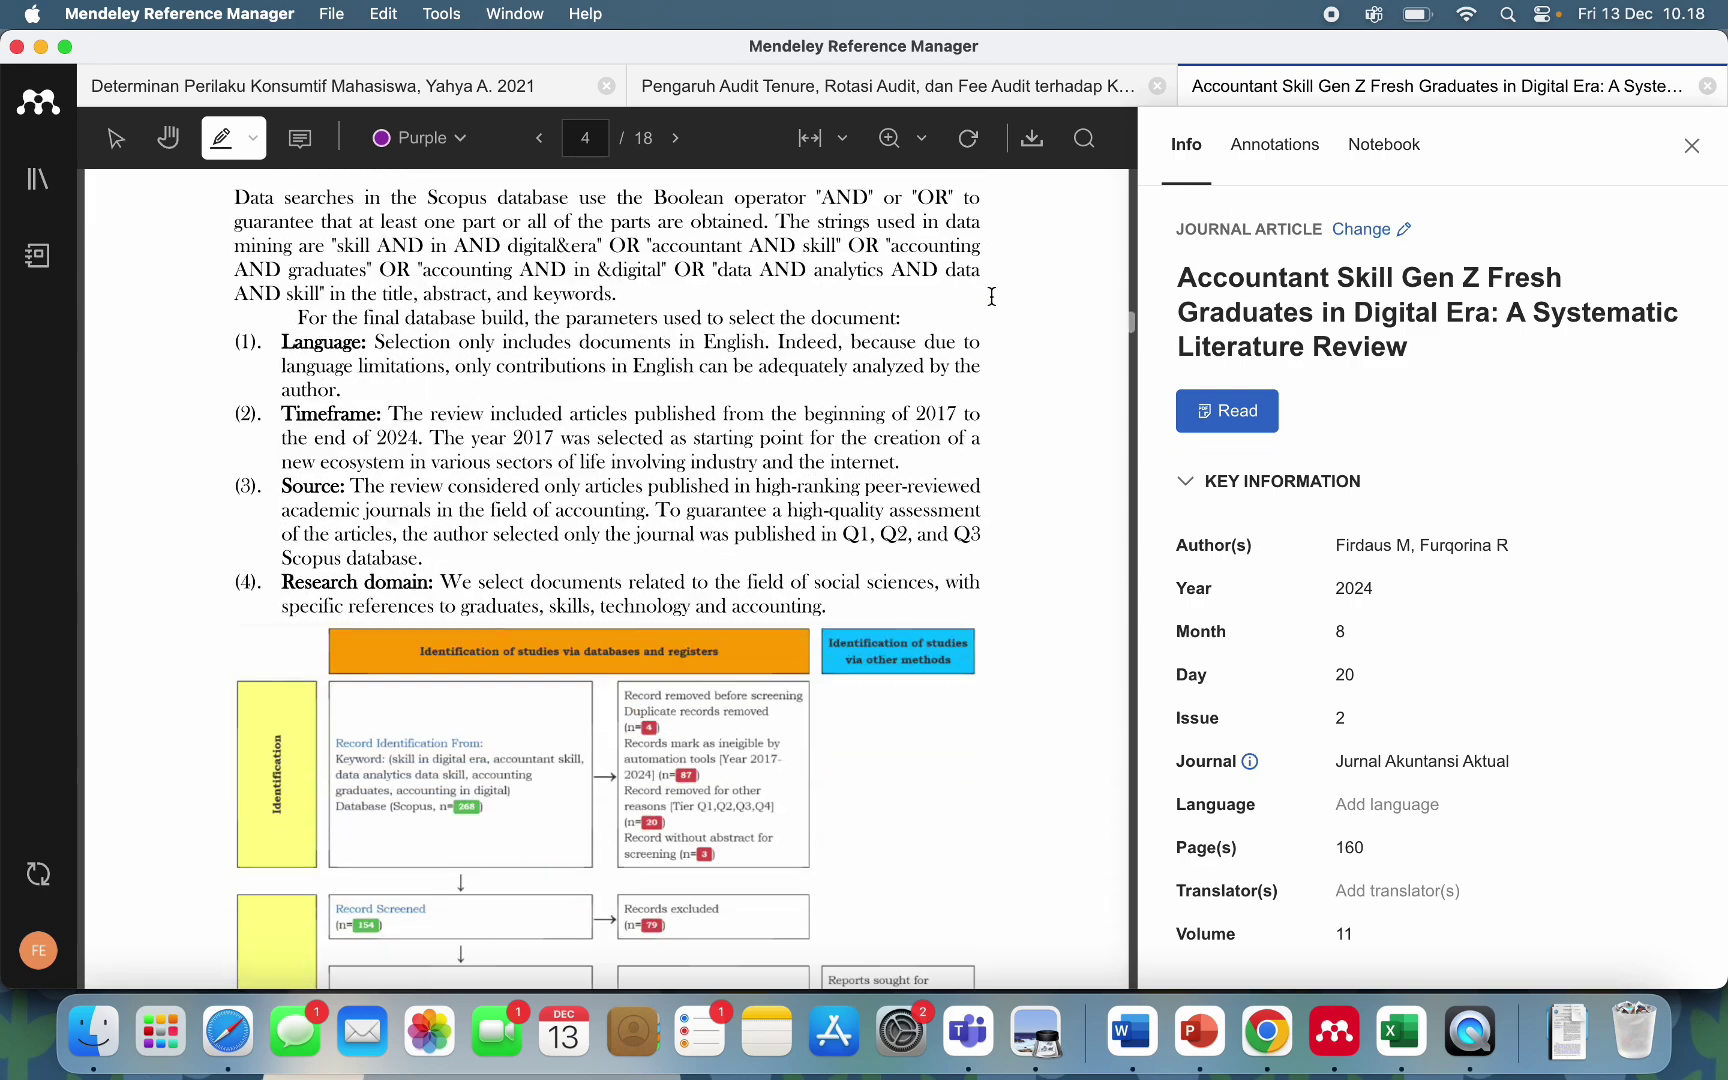
scroll(992, 296, down, 1)
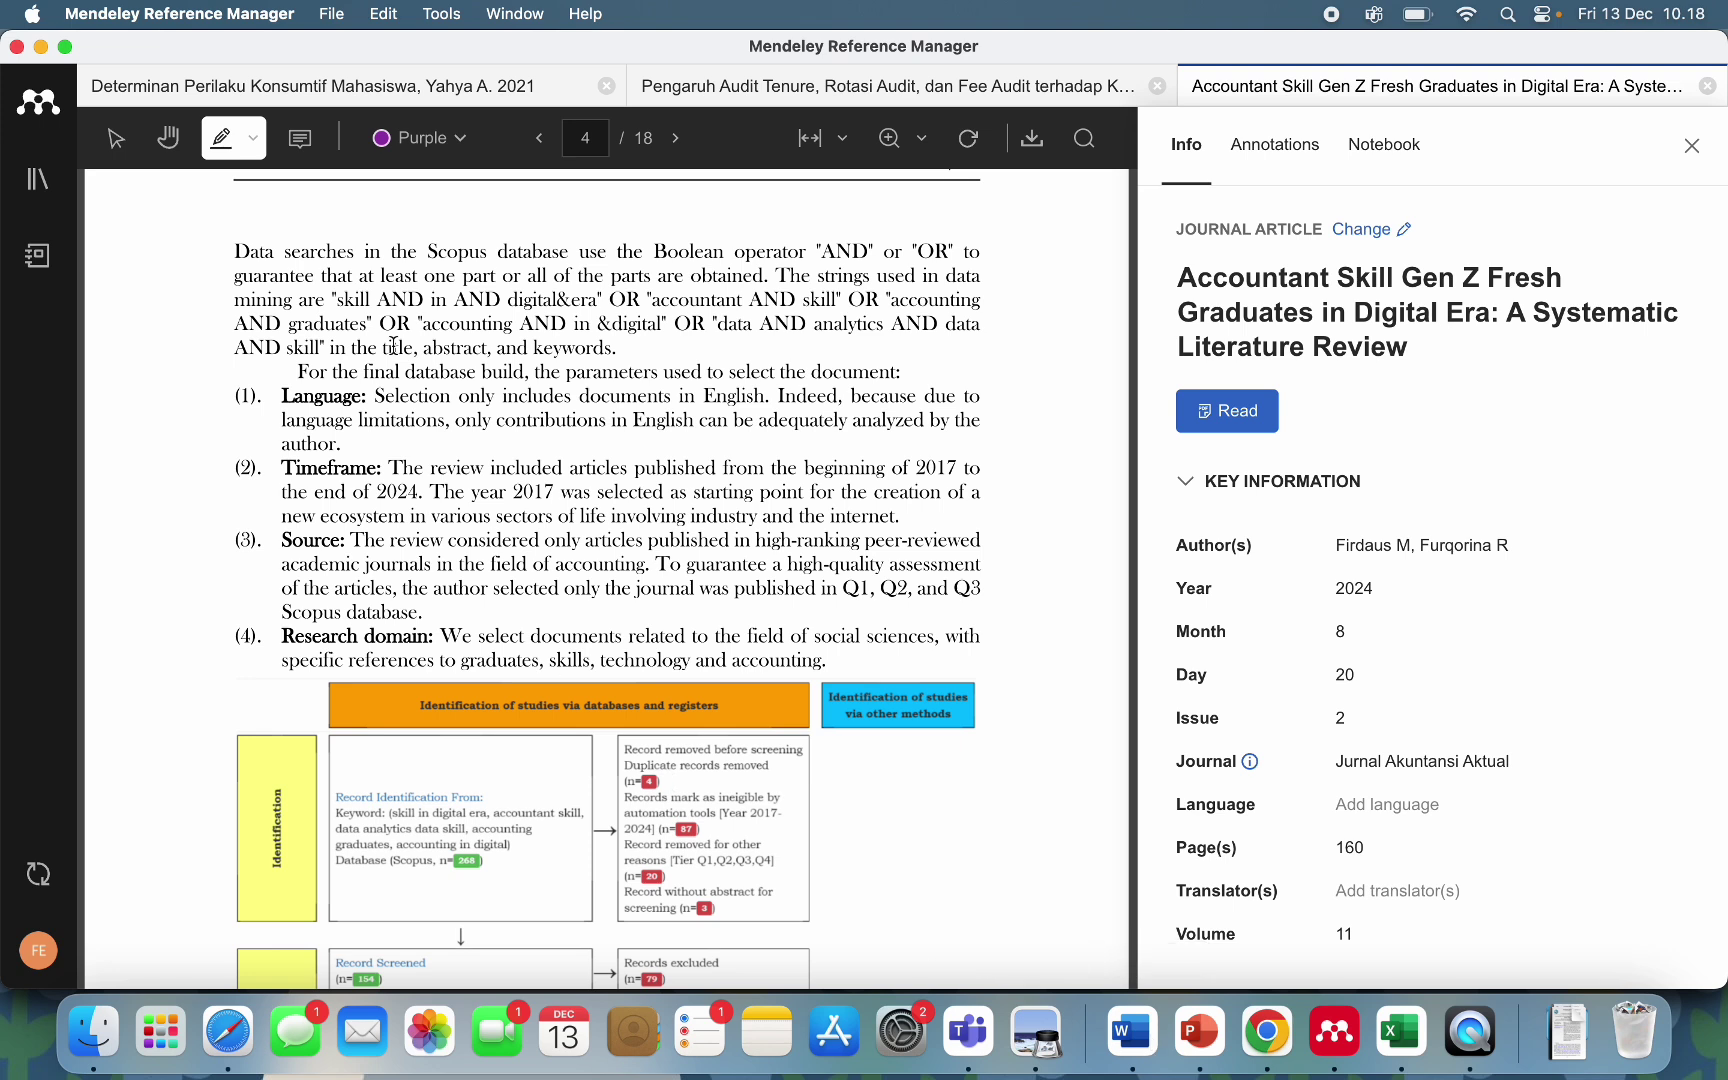
mouse_move(236, 248)
mouse_down()
mouse_move(535, 298)
mouse_move(634, 351)
mouse_up()
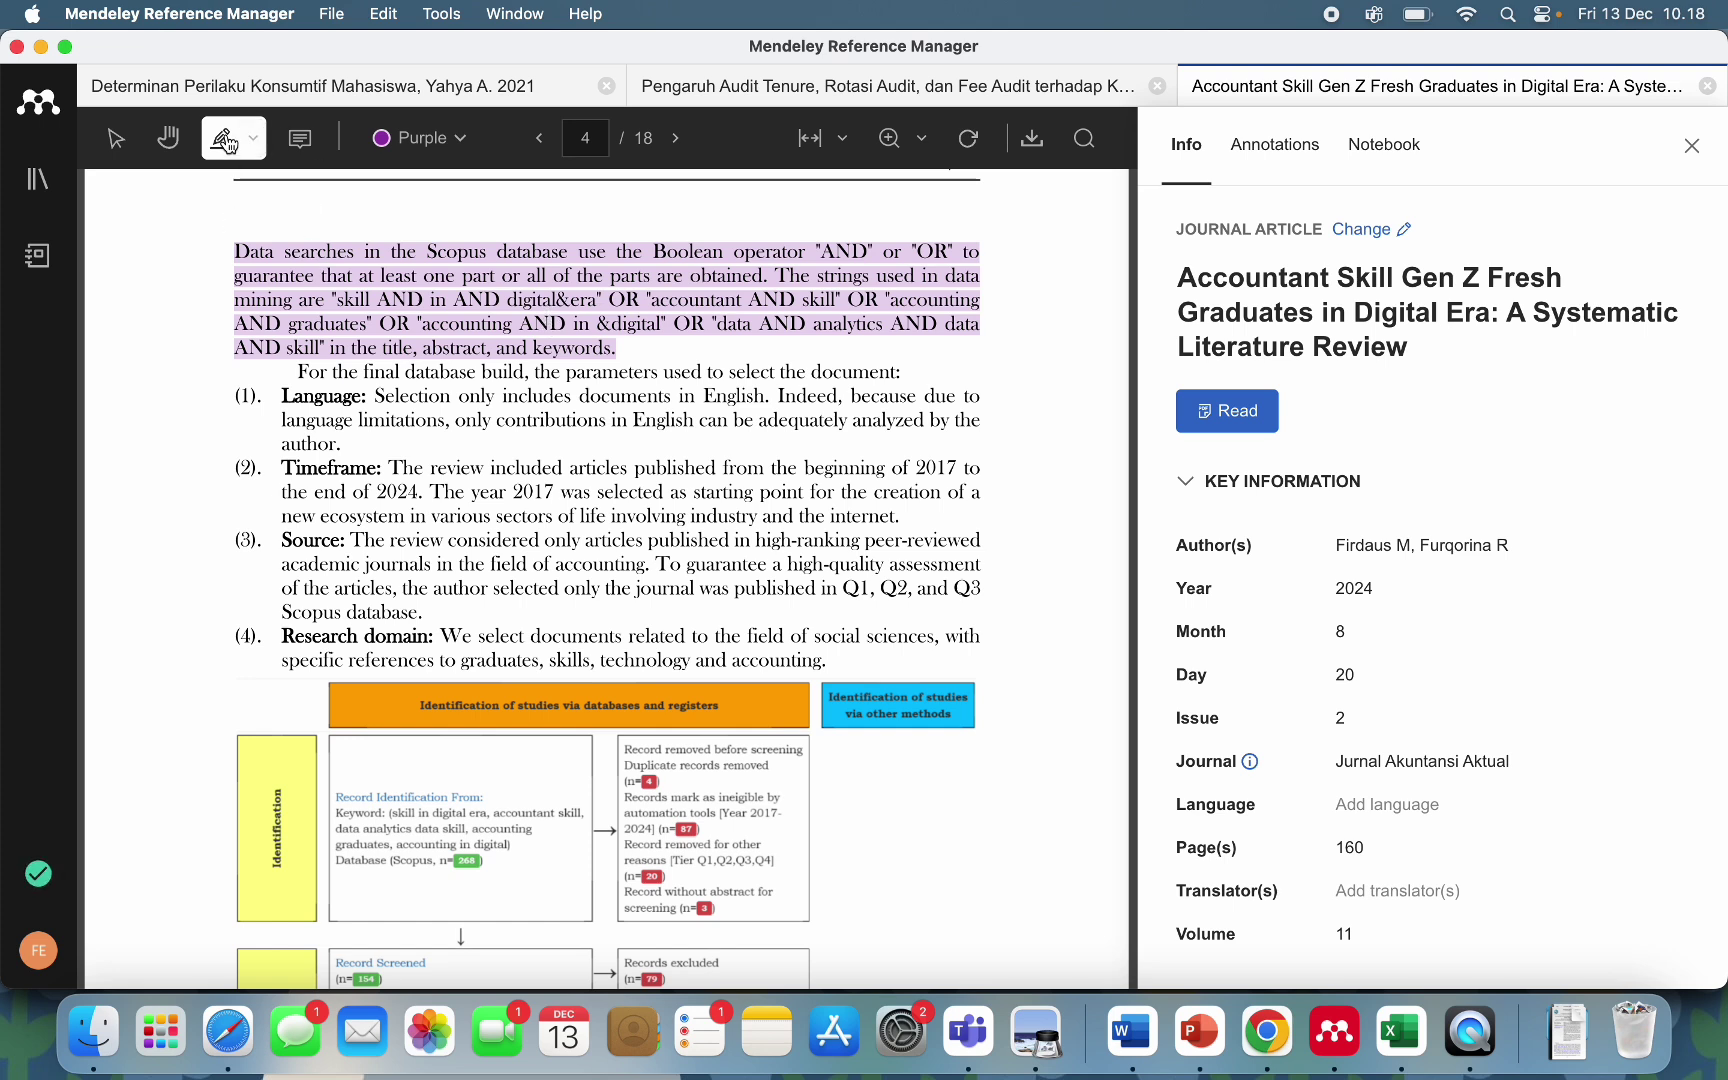
Copy the highlighted page 4 paragraph beginning "Data searches in the Scopus database" into the blank Word document.
click(115, 139)
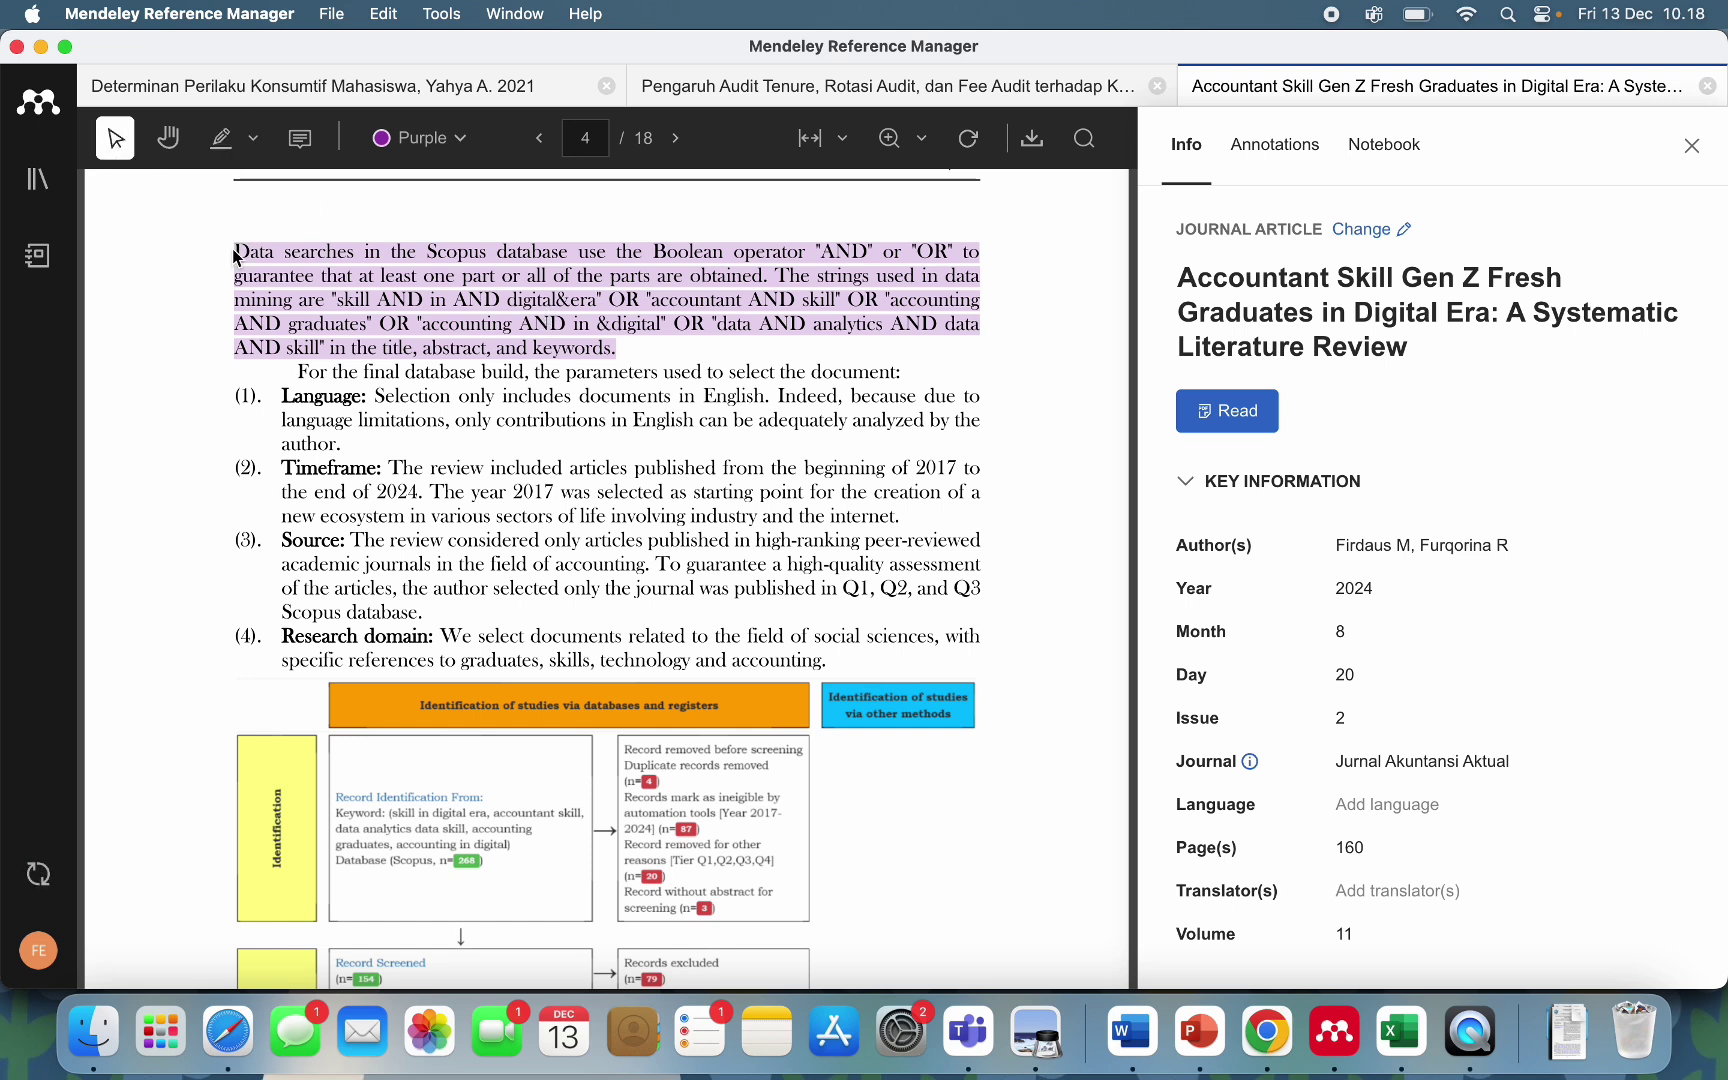
drag(234, 247, 640, 357)
key(super+c)
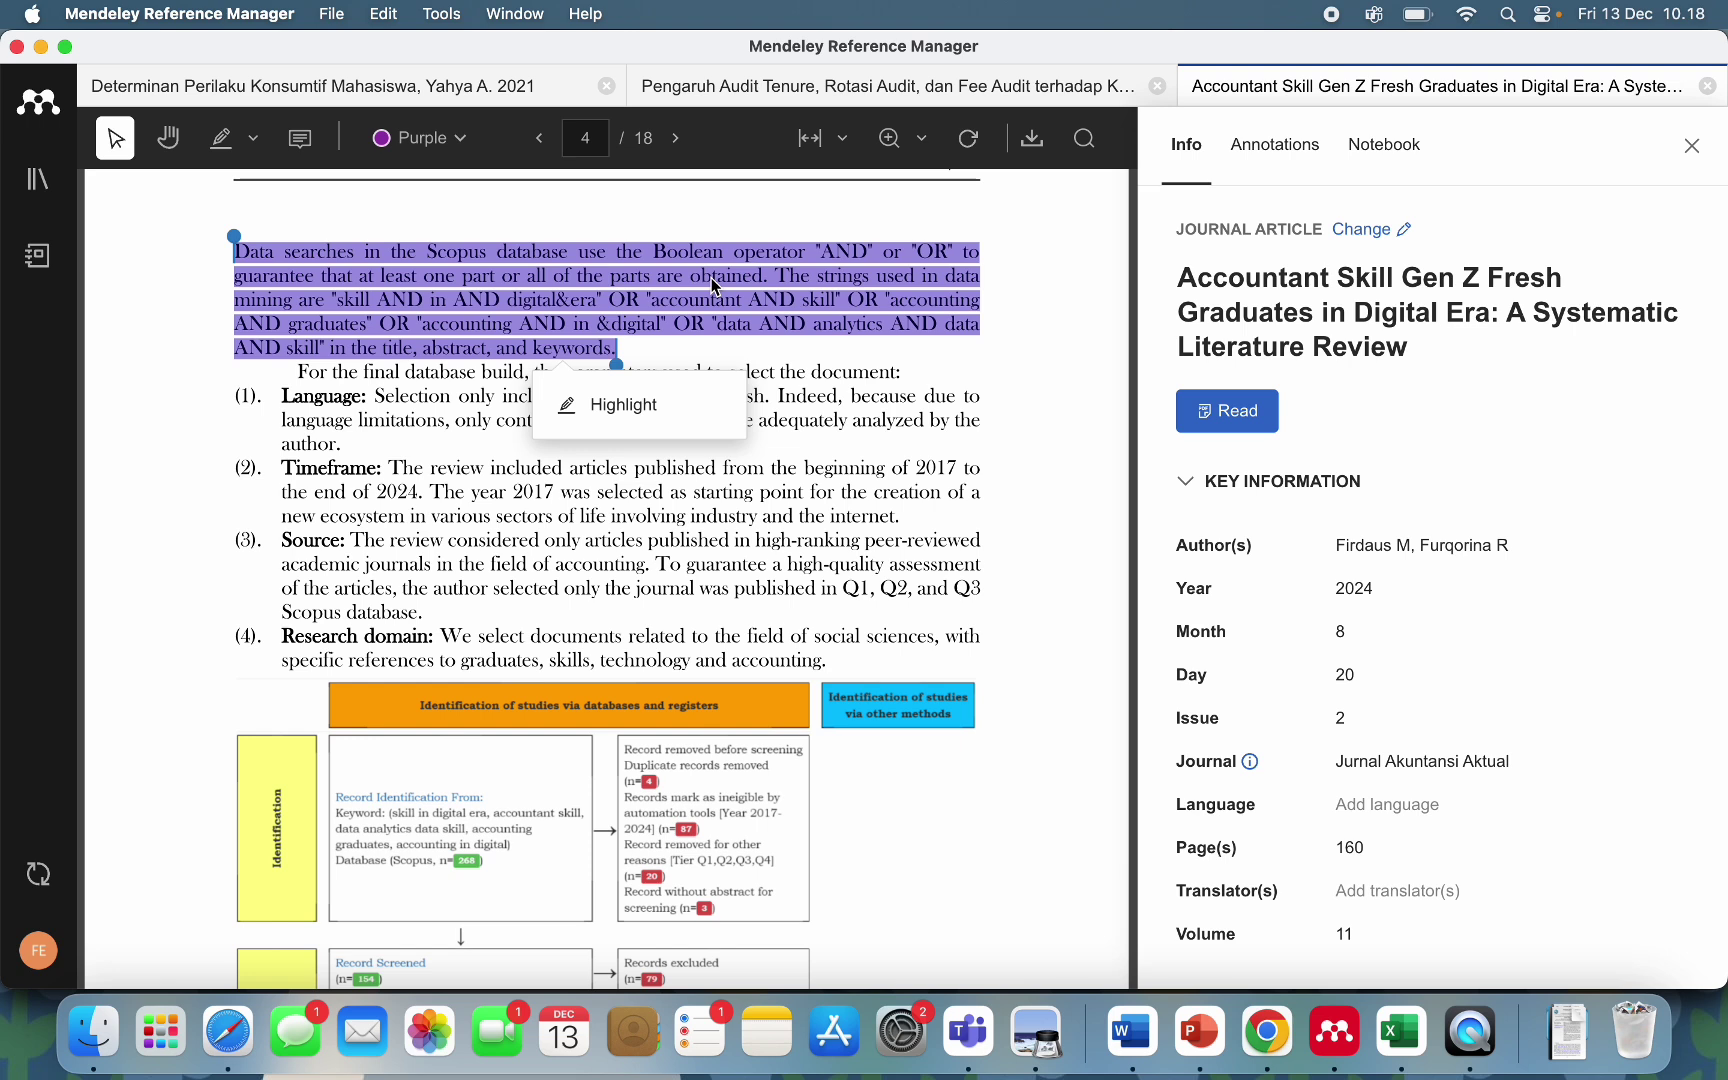
click(1133, 1031)
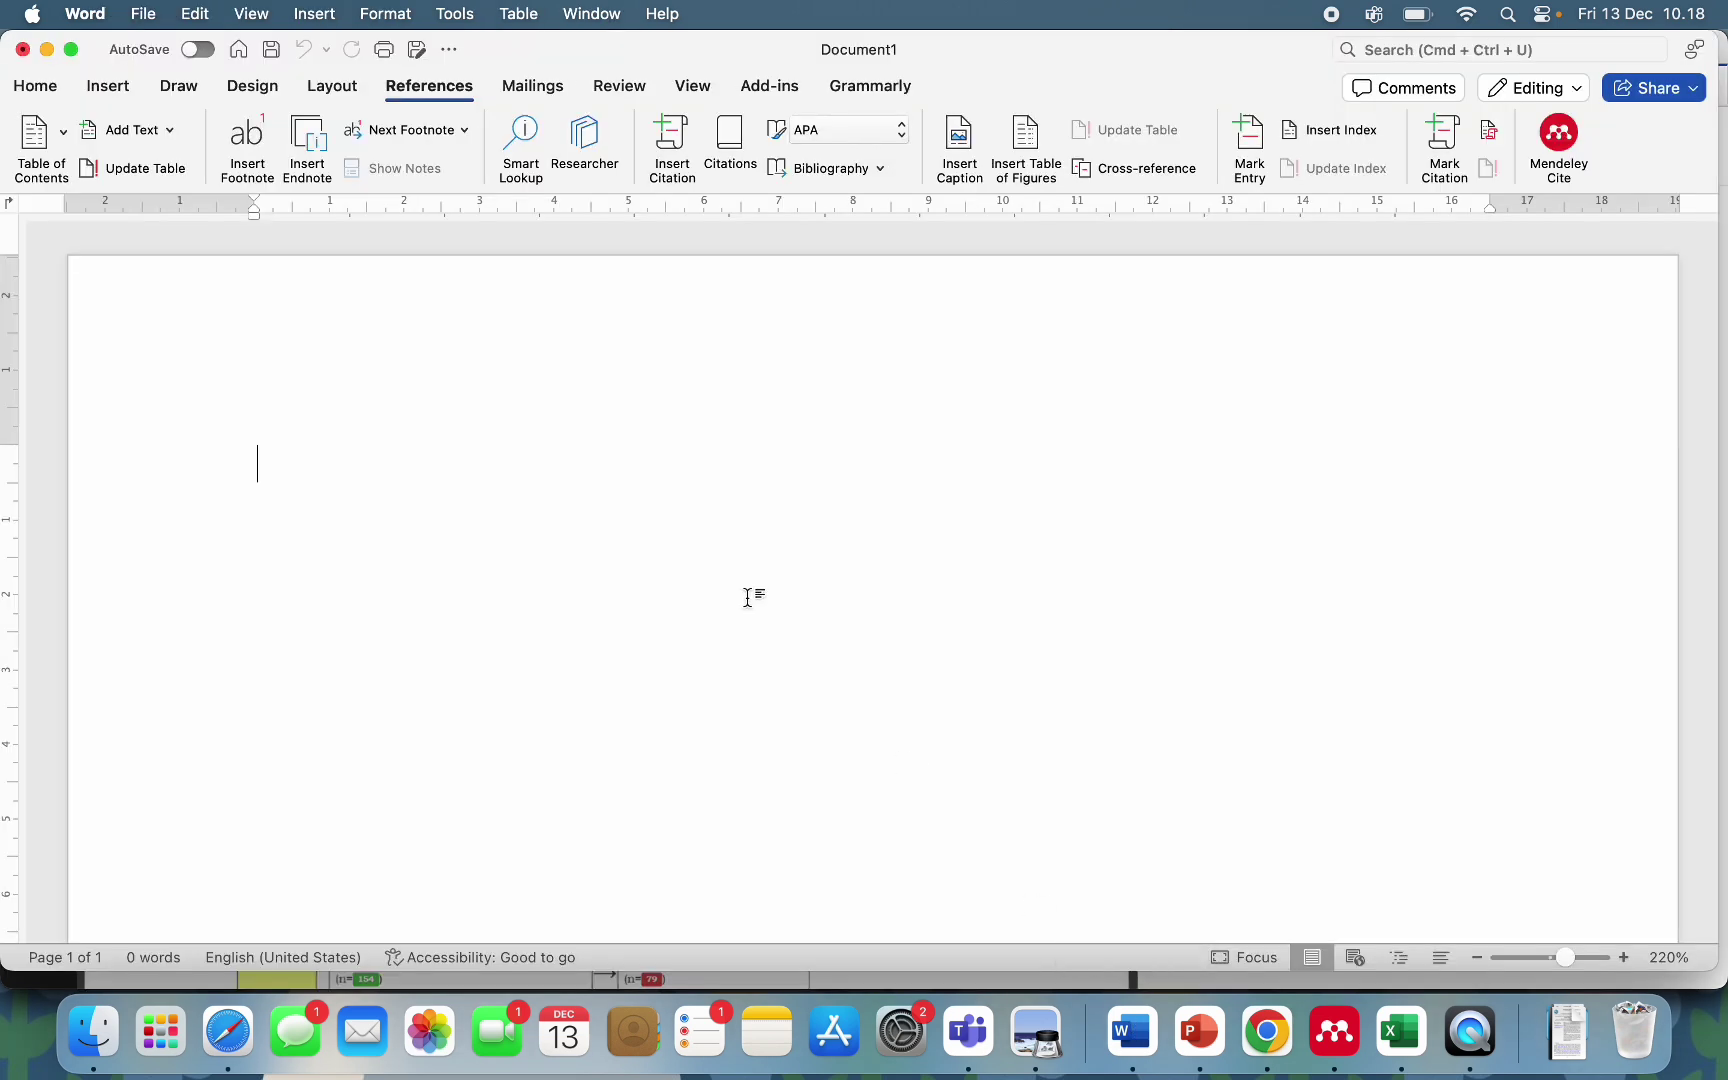
key(super+v)
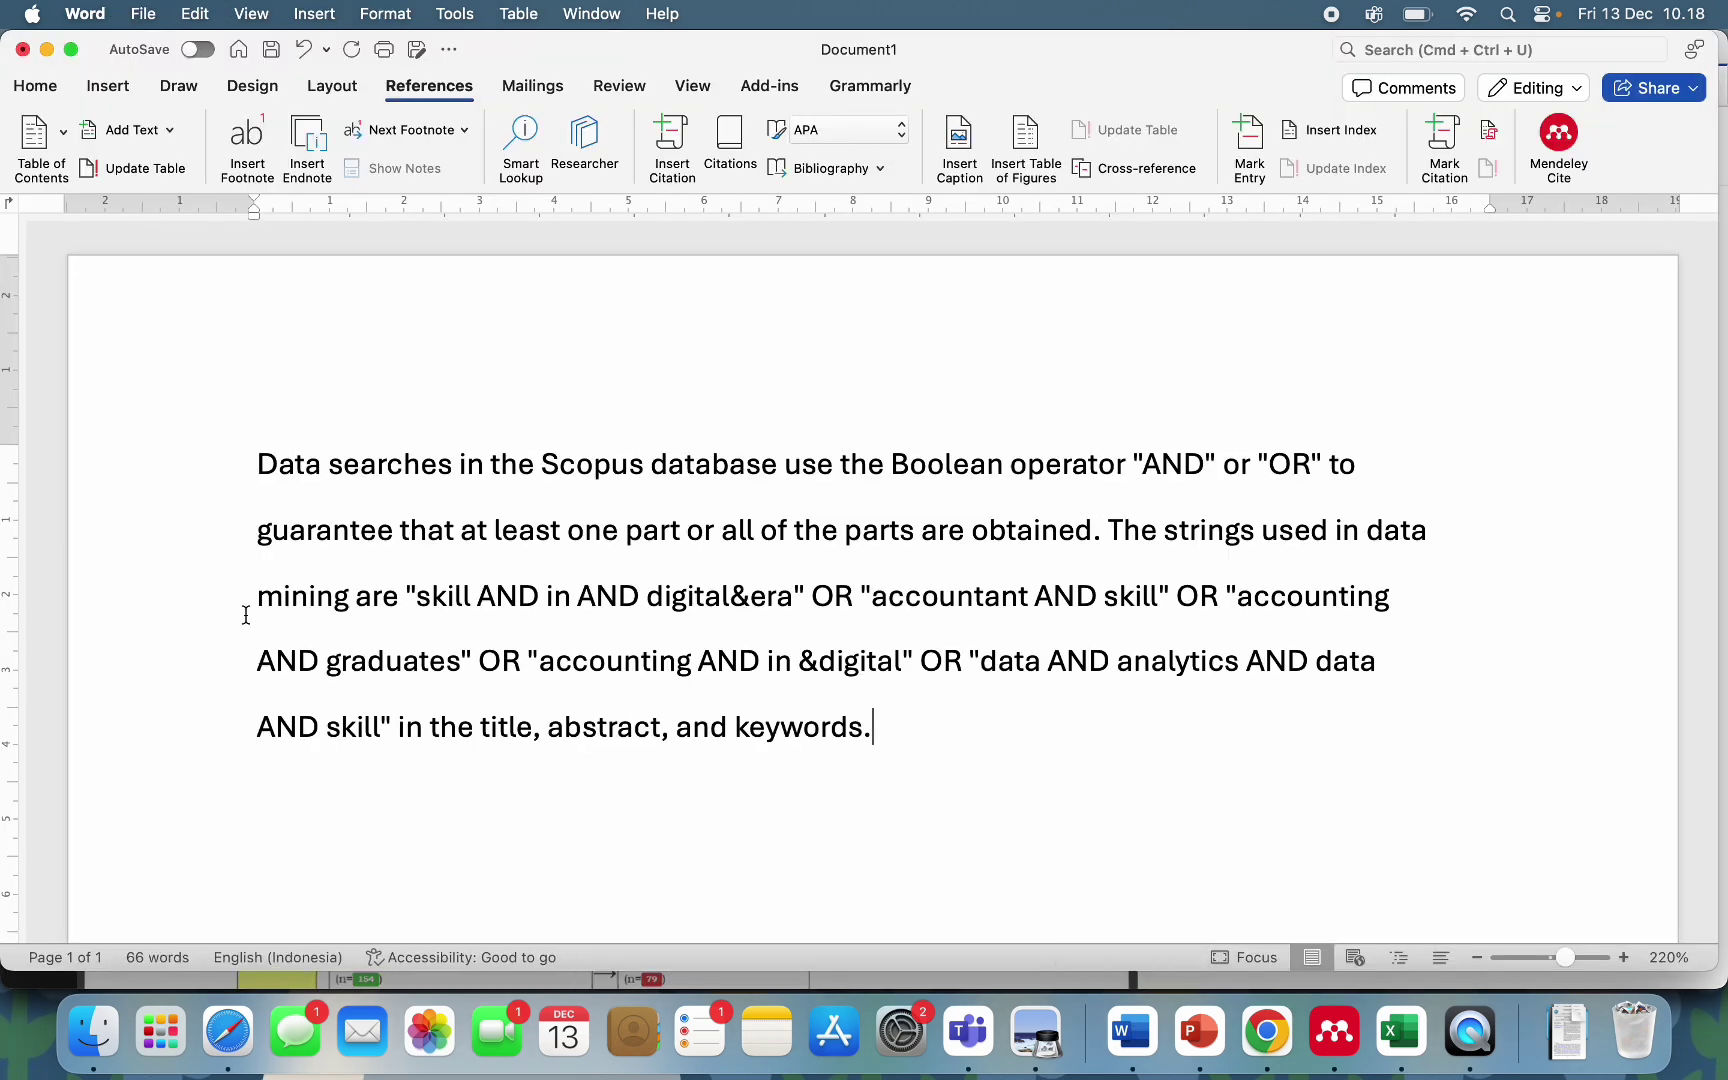
Join the pasted lines into one continuous paragraph without line breaks, keeping the words spaced, and justify it.
click(247, 535)
key(BackSpace)
key(BackSpace)
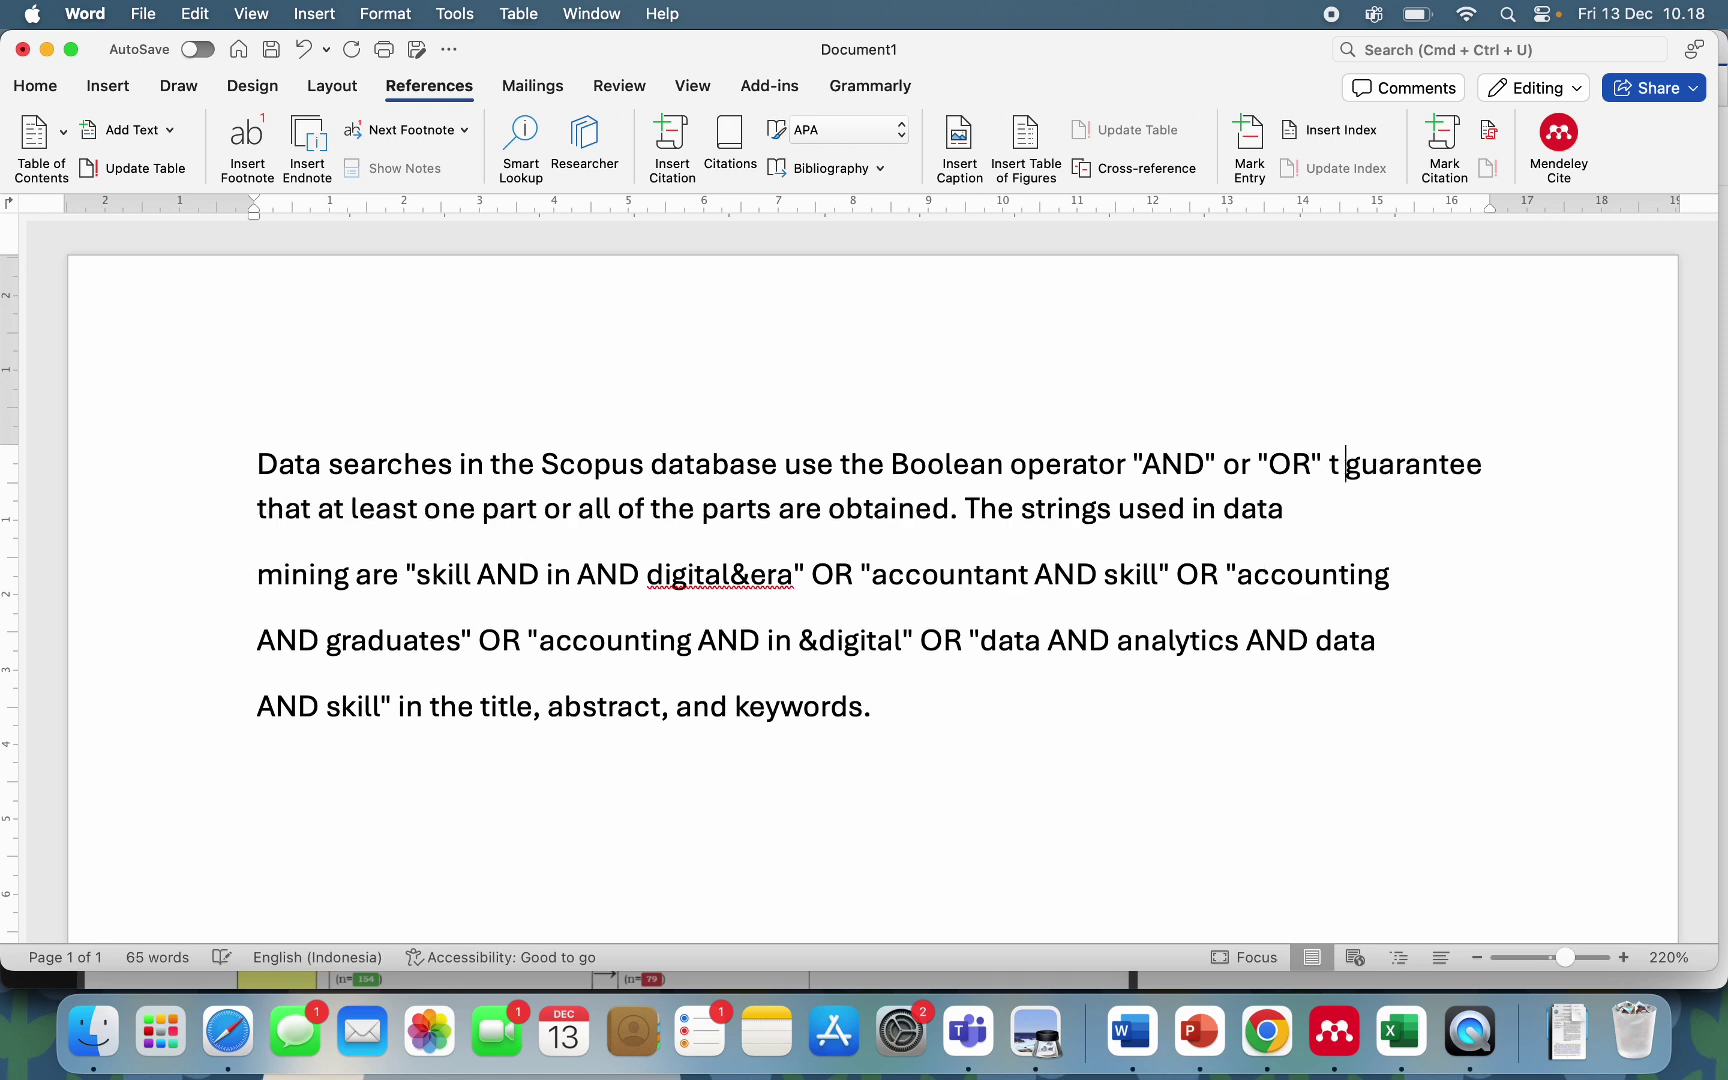
key(BackSpace)
text(o)
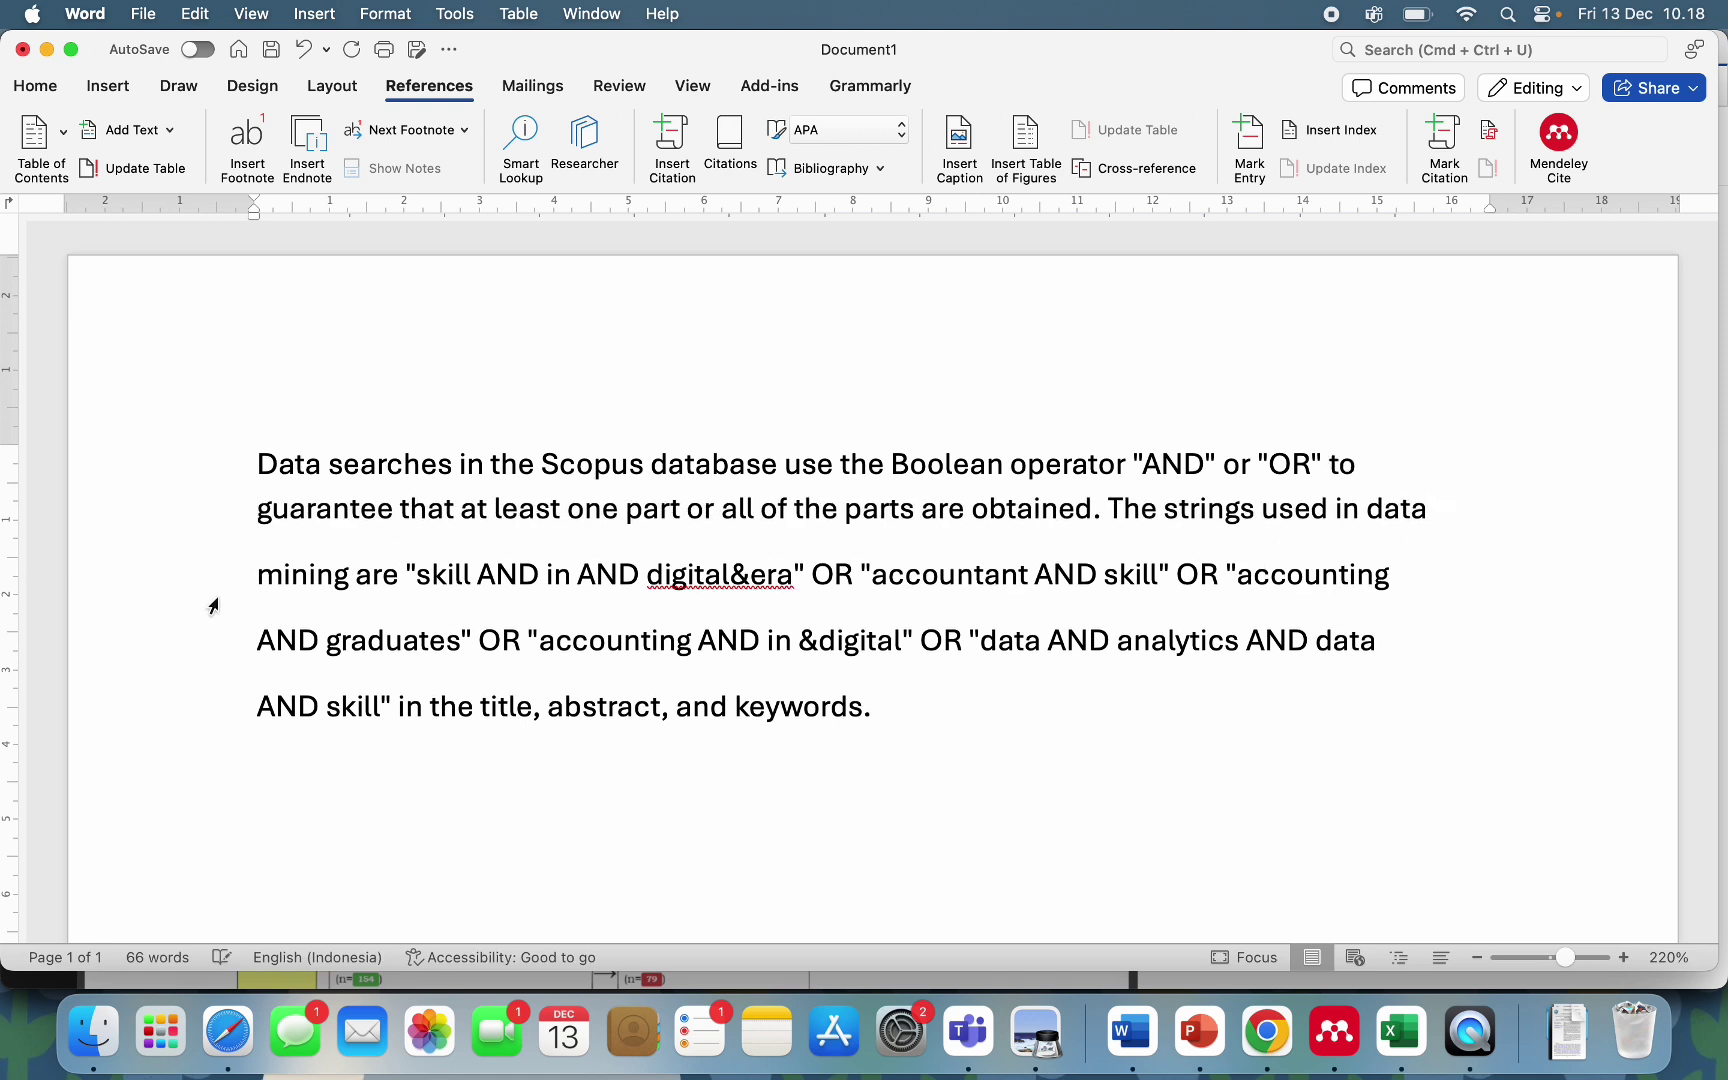
click(247, 575)
key(BackSpace)
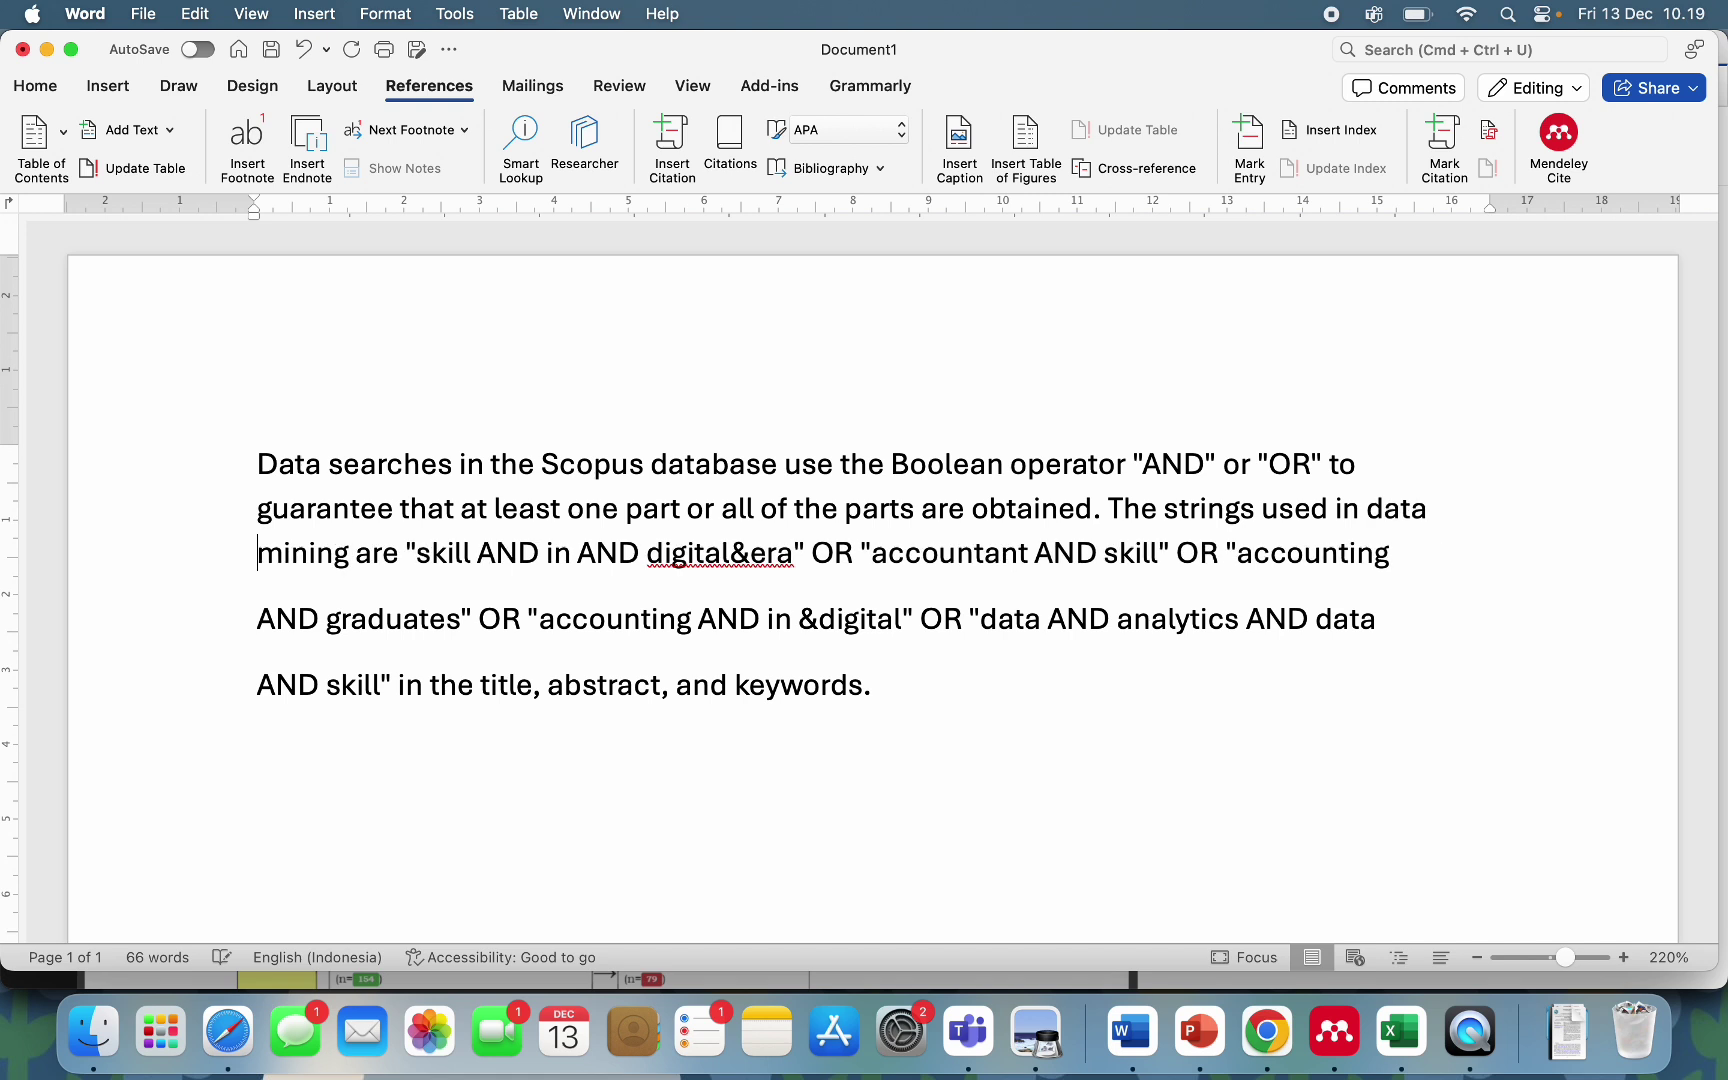
click(262, 620)
key(BackSpace)
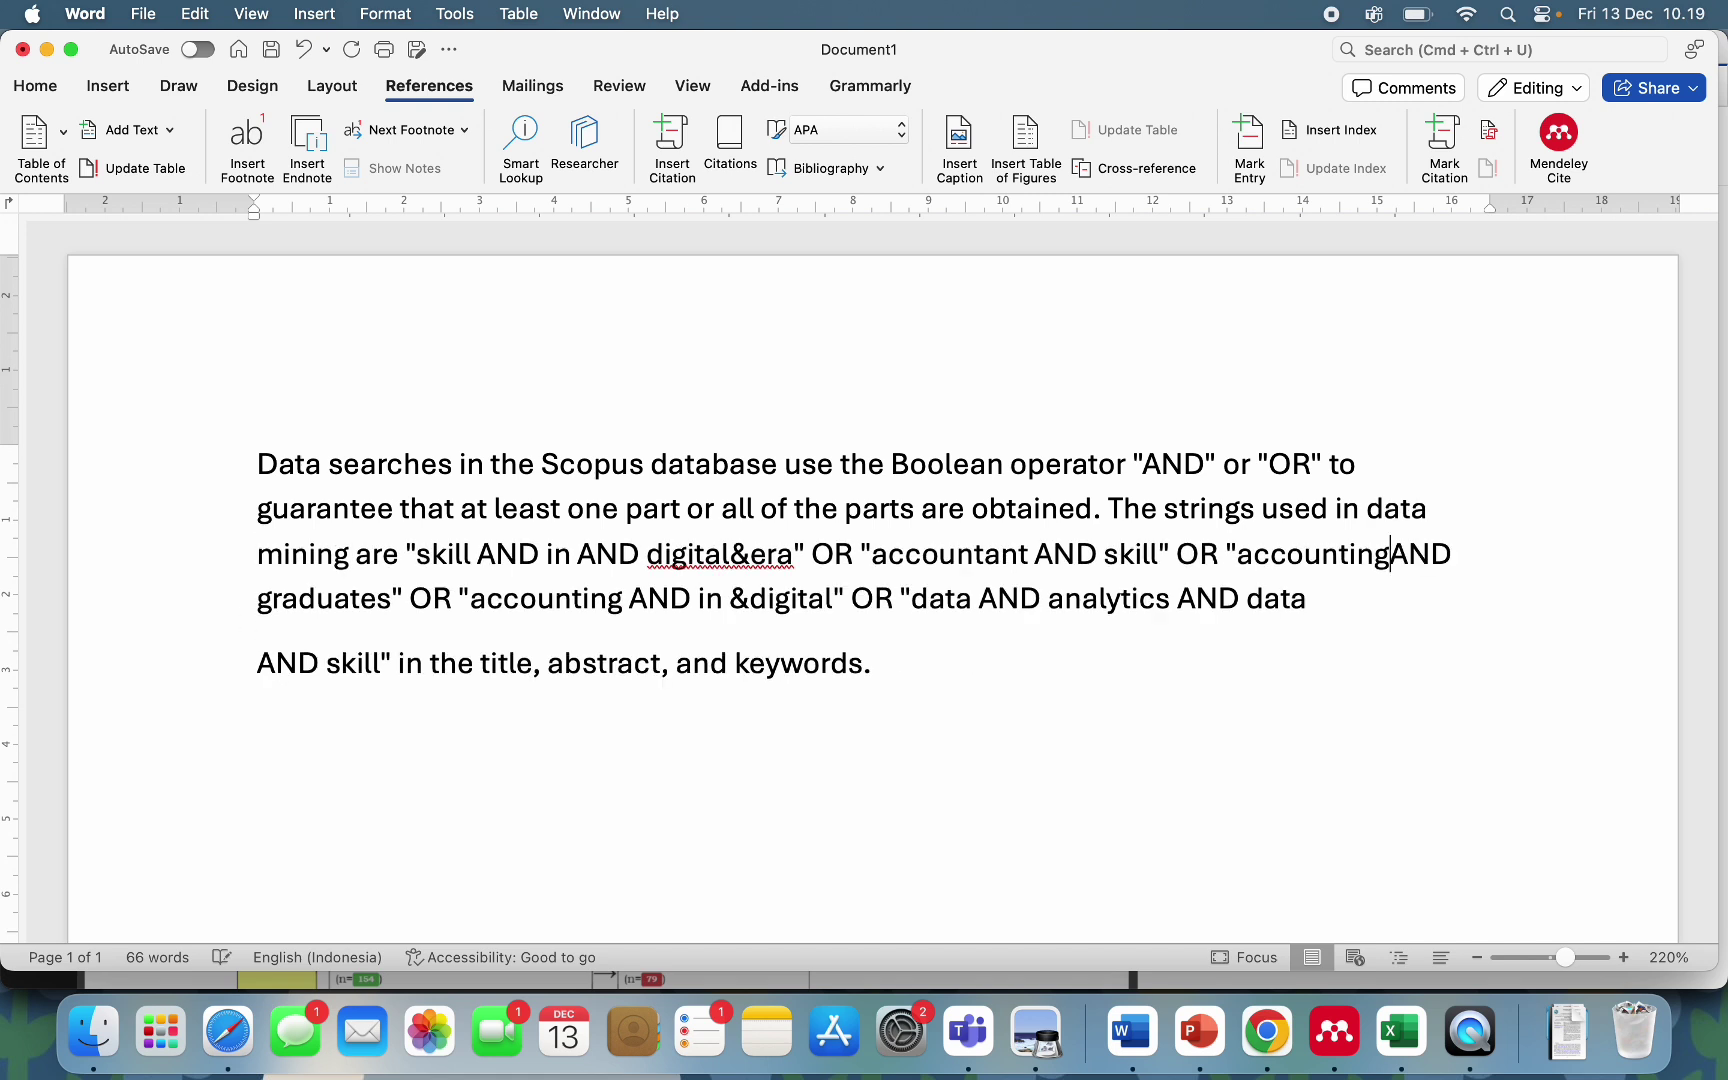
click(250, 657)
key(BackSpace)
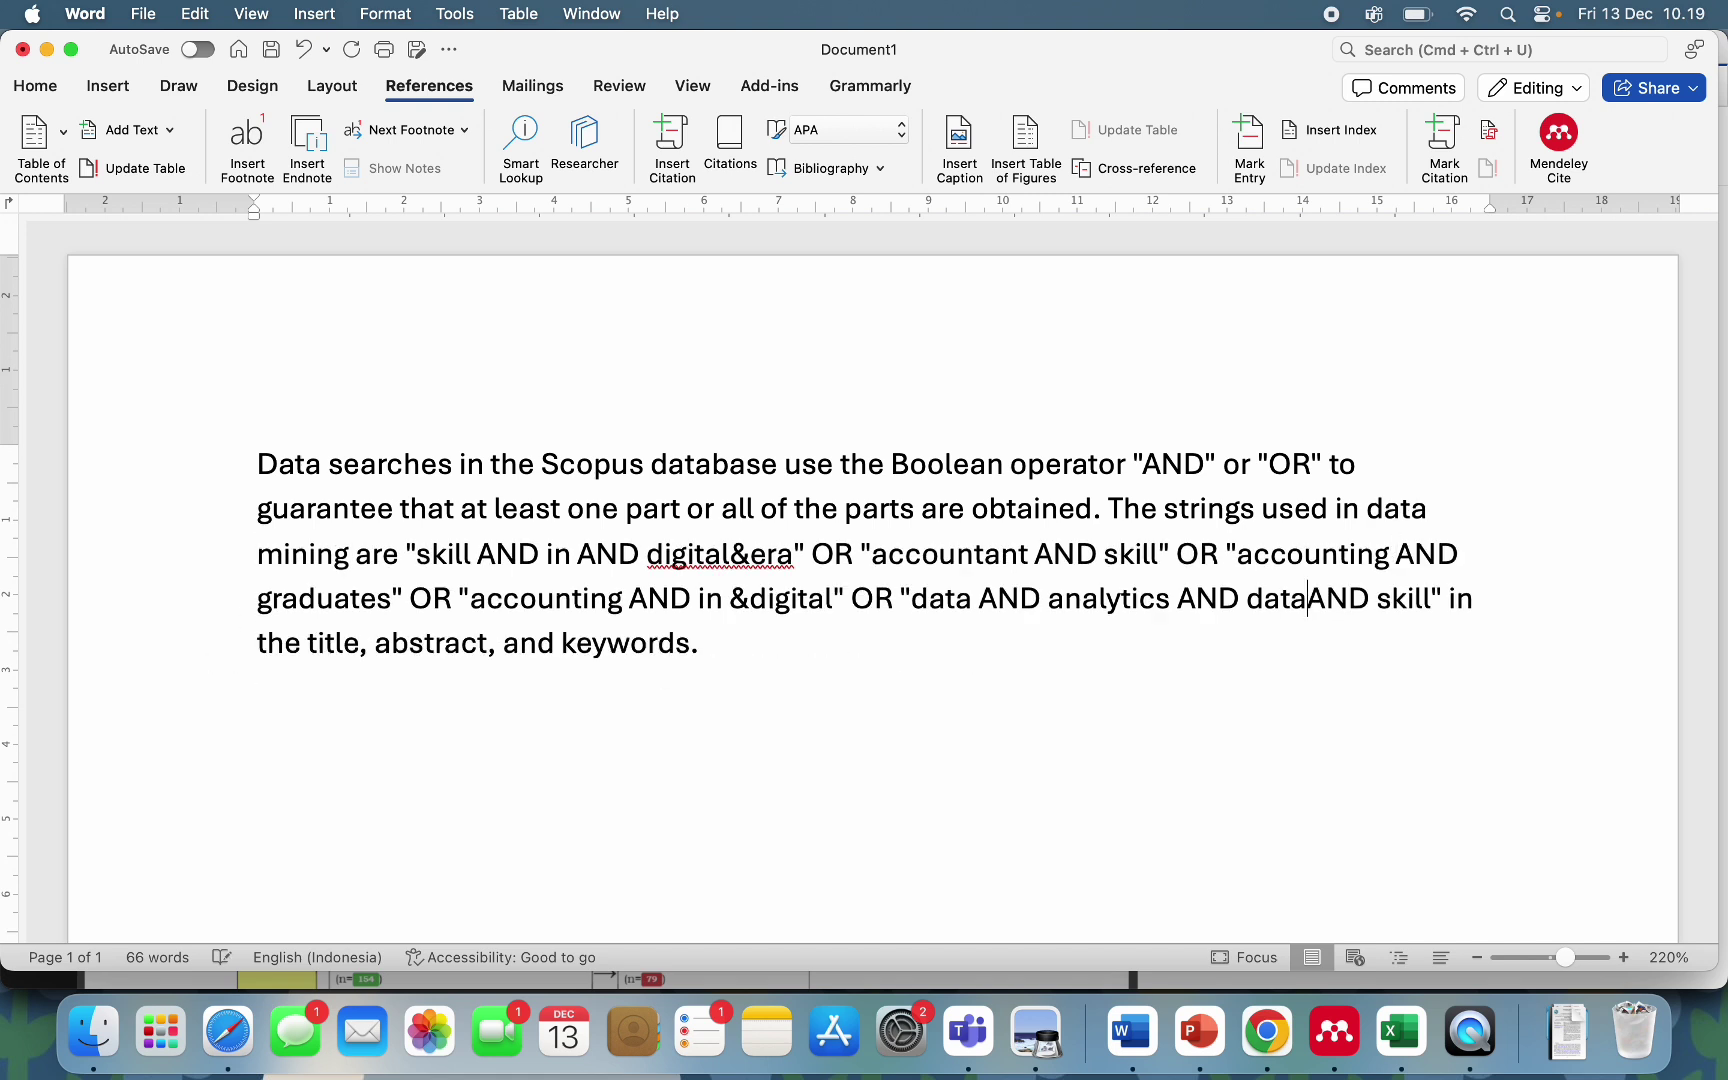
click(35, 88)
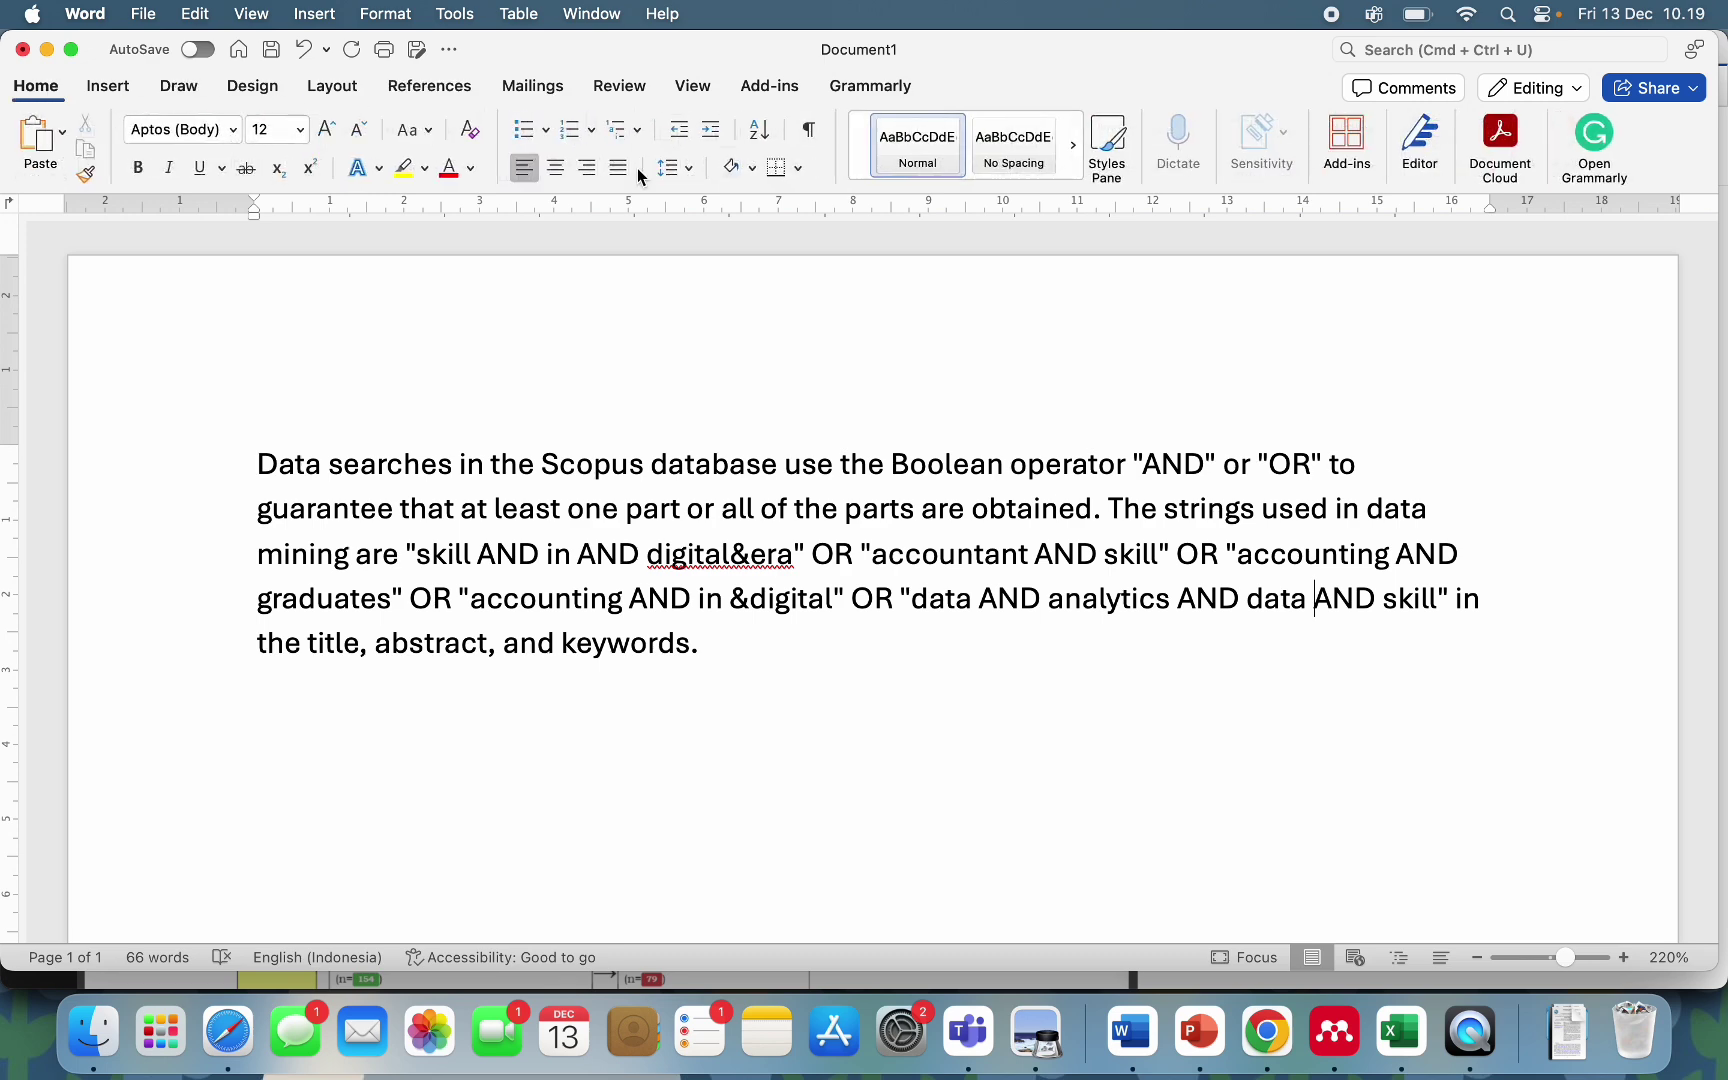
click(618, 167)
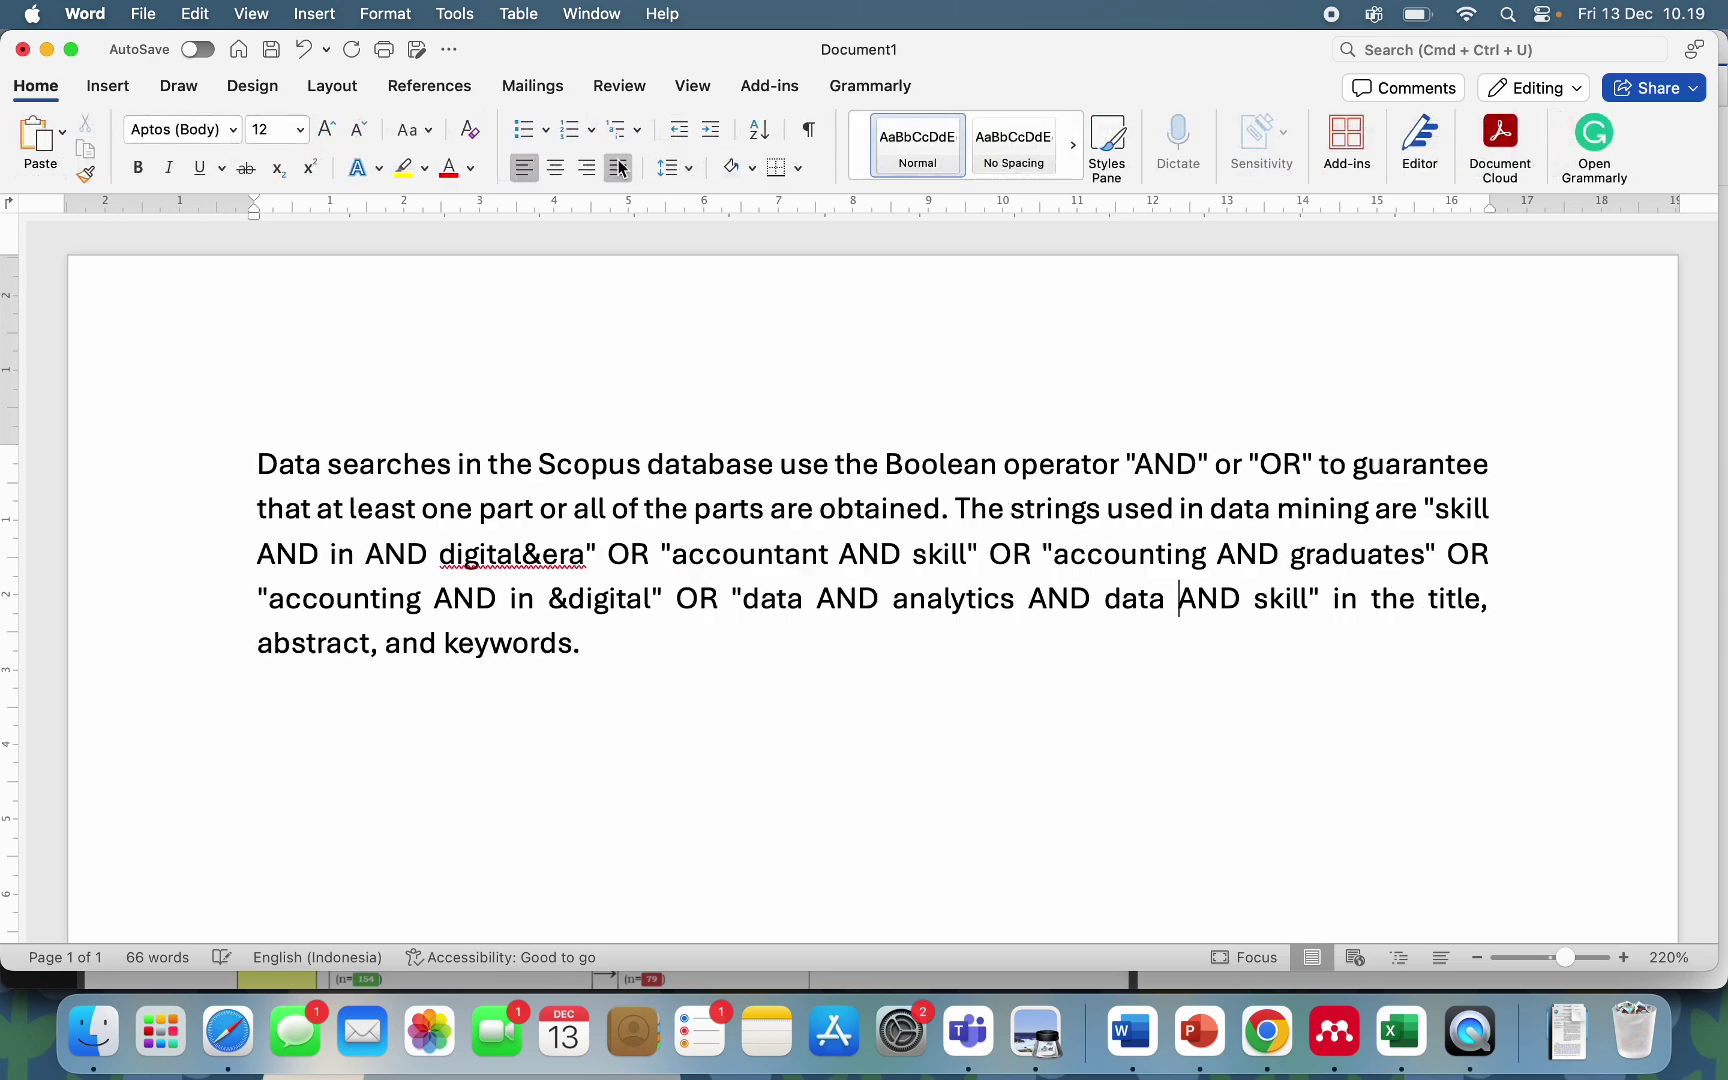
Open Mendeley Cite and cite the Accountant Skill Gen Z article before the paragraph's final period, with a space after "keywords".
click(429, 90)
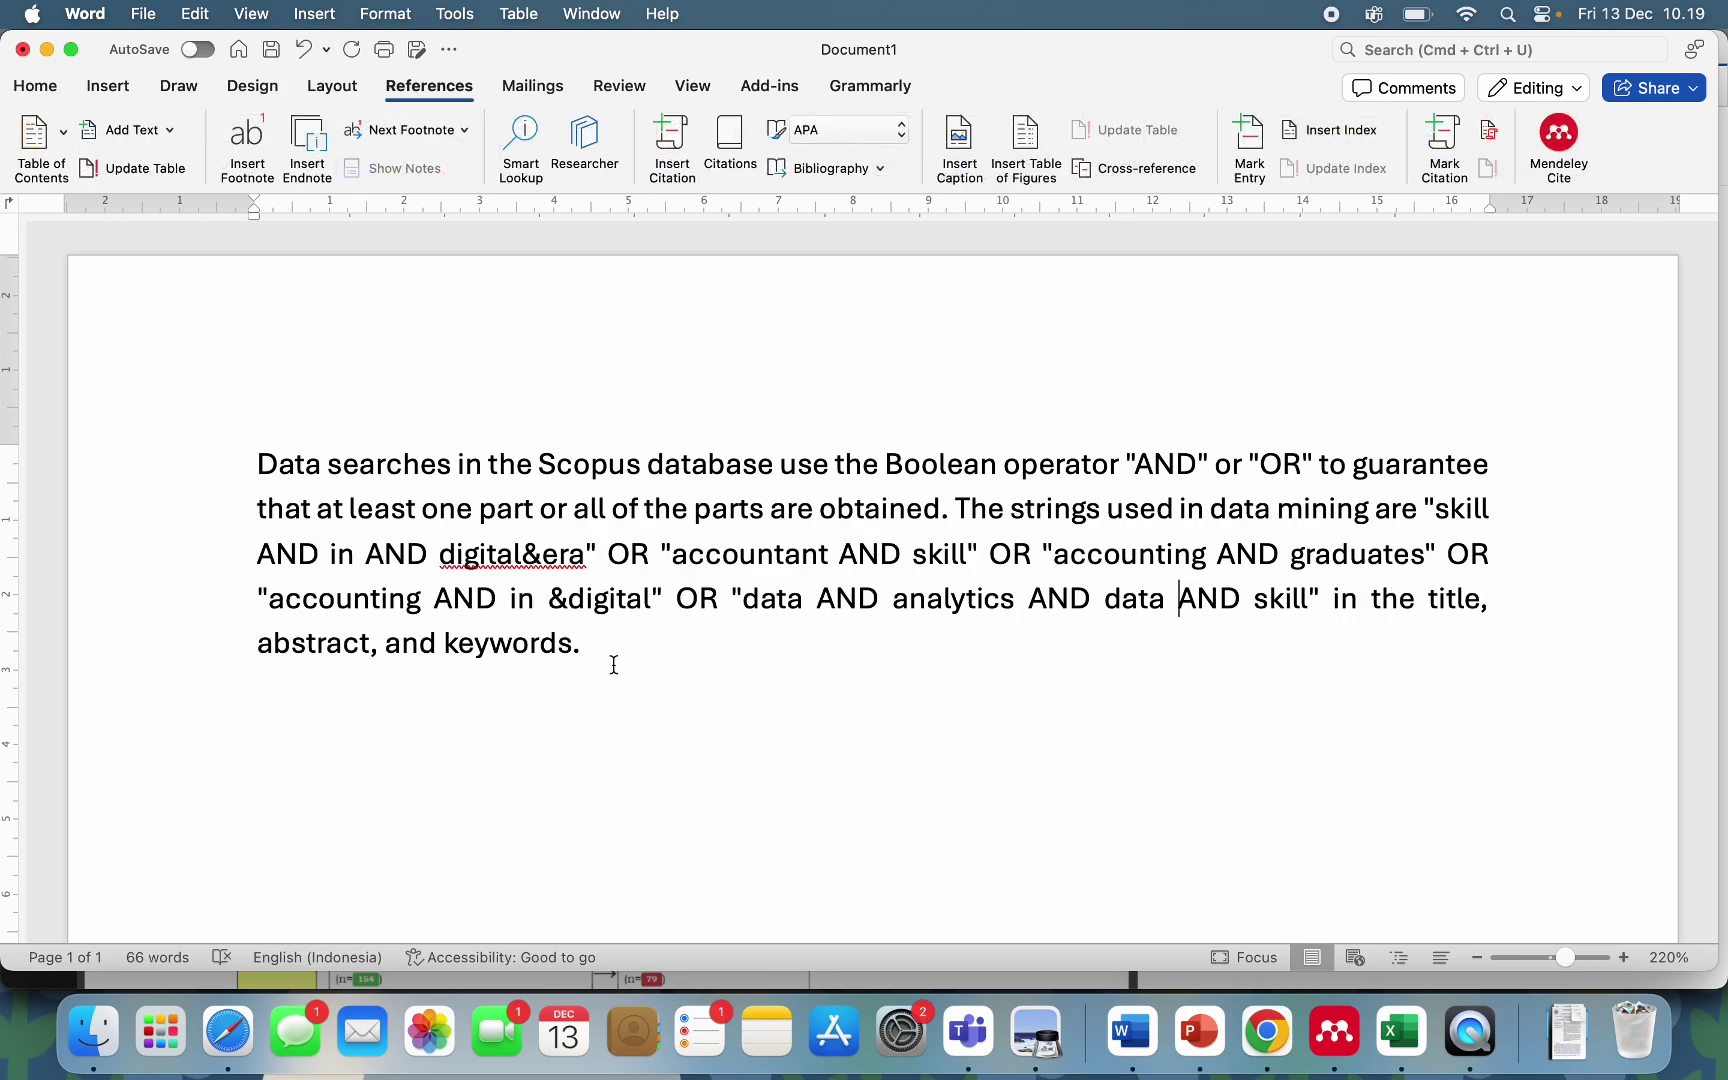
click(1559, 140)
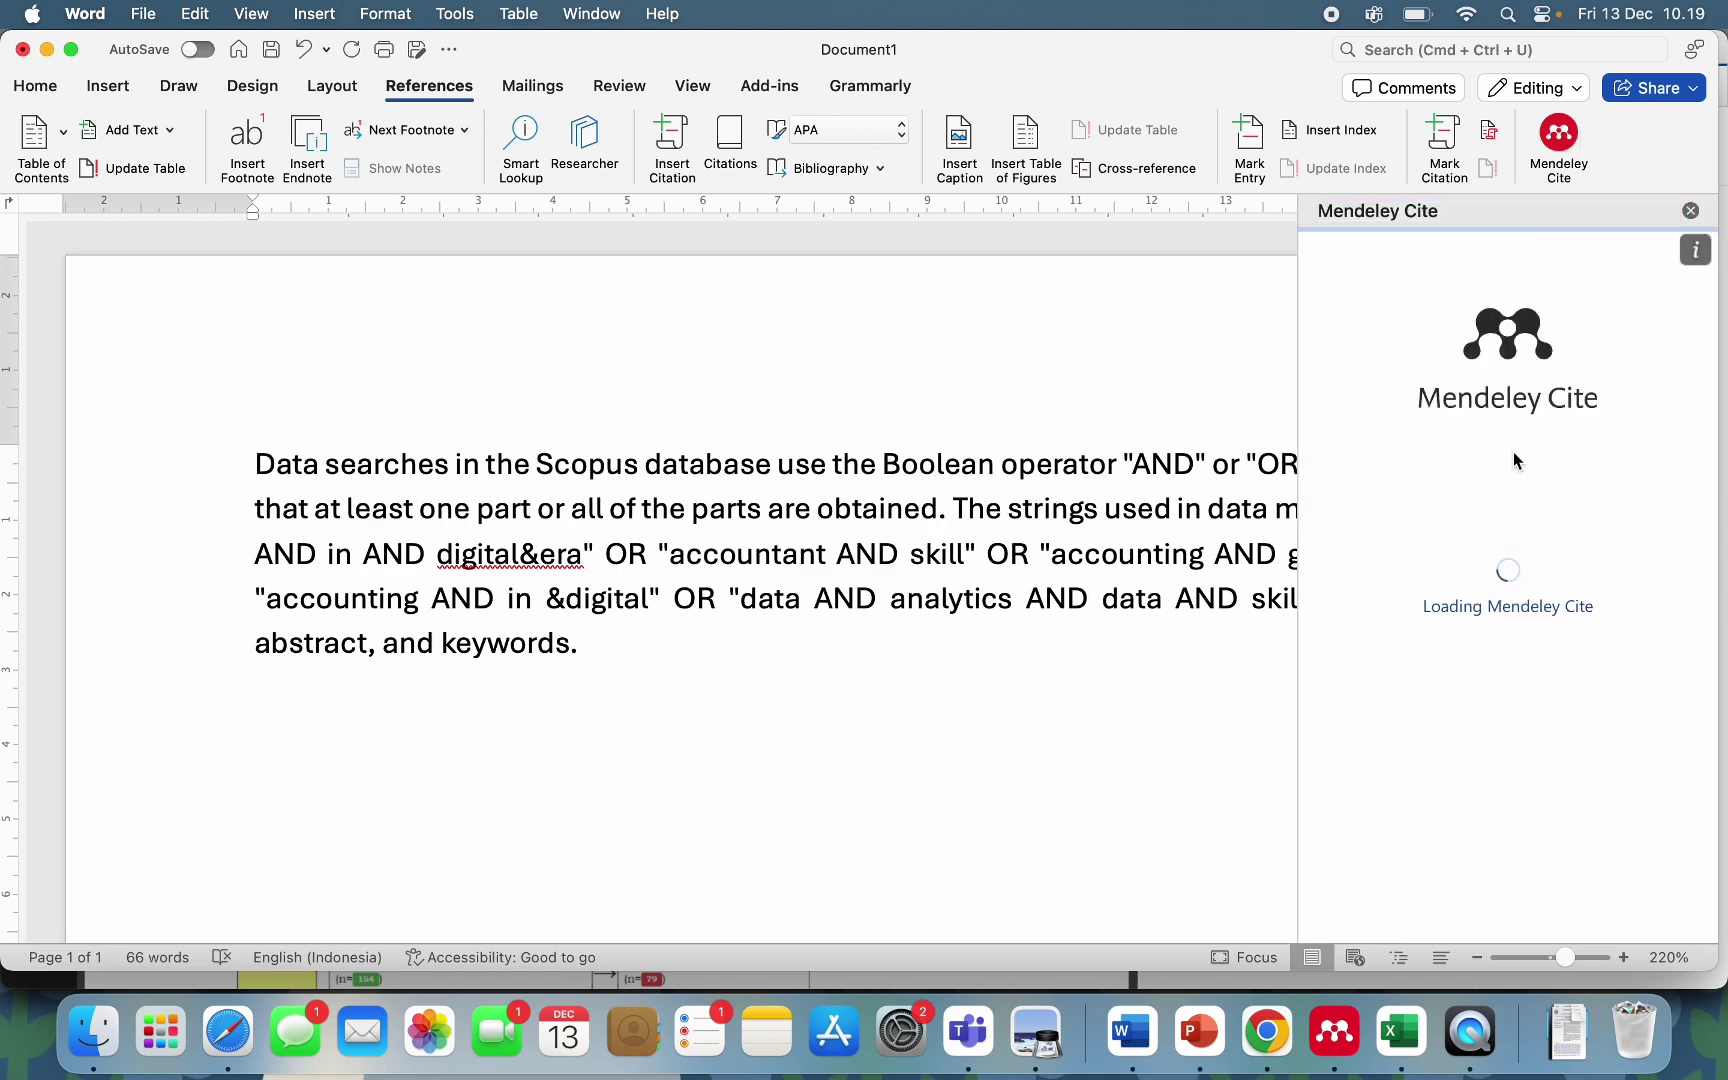
click(570, 645)
click(1331, 438)
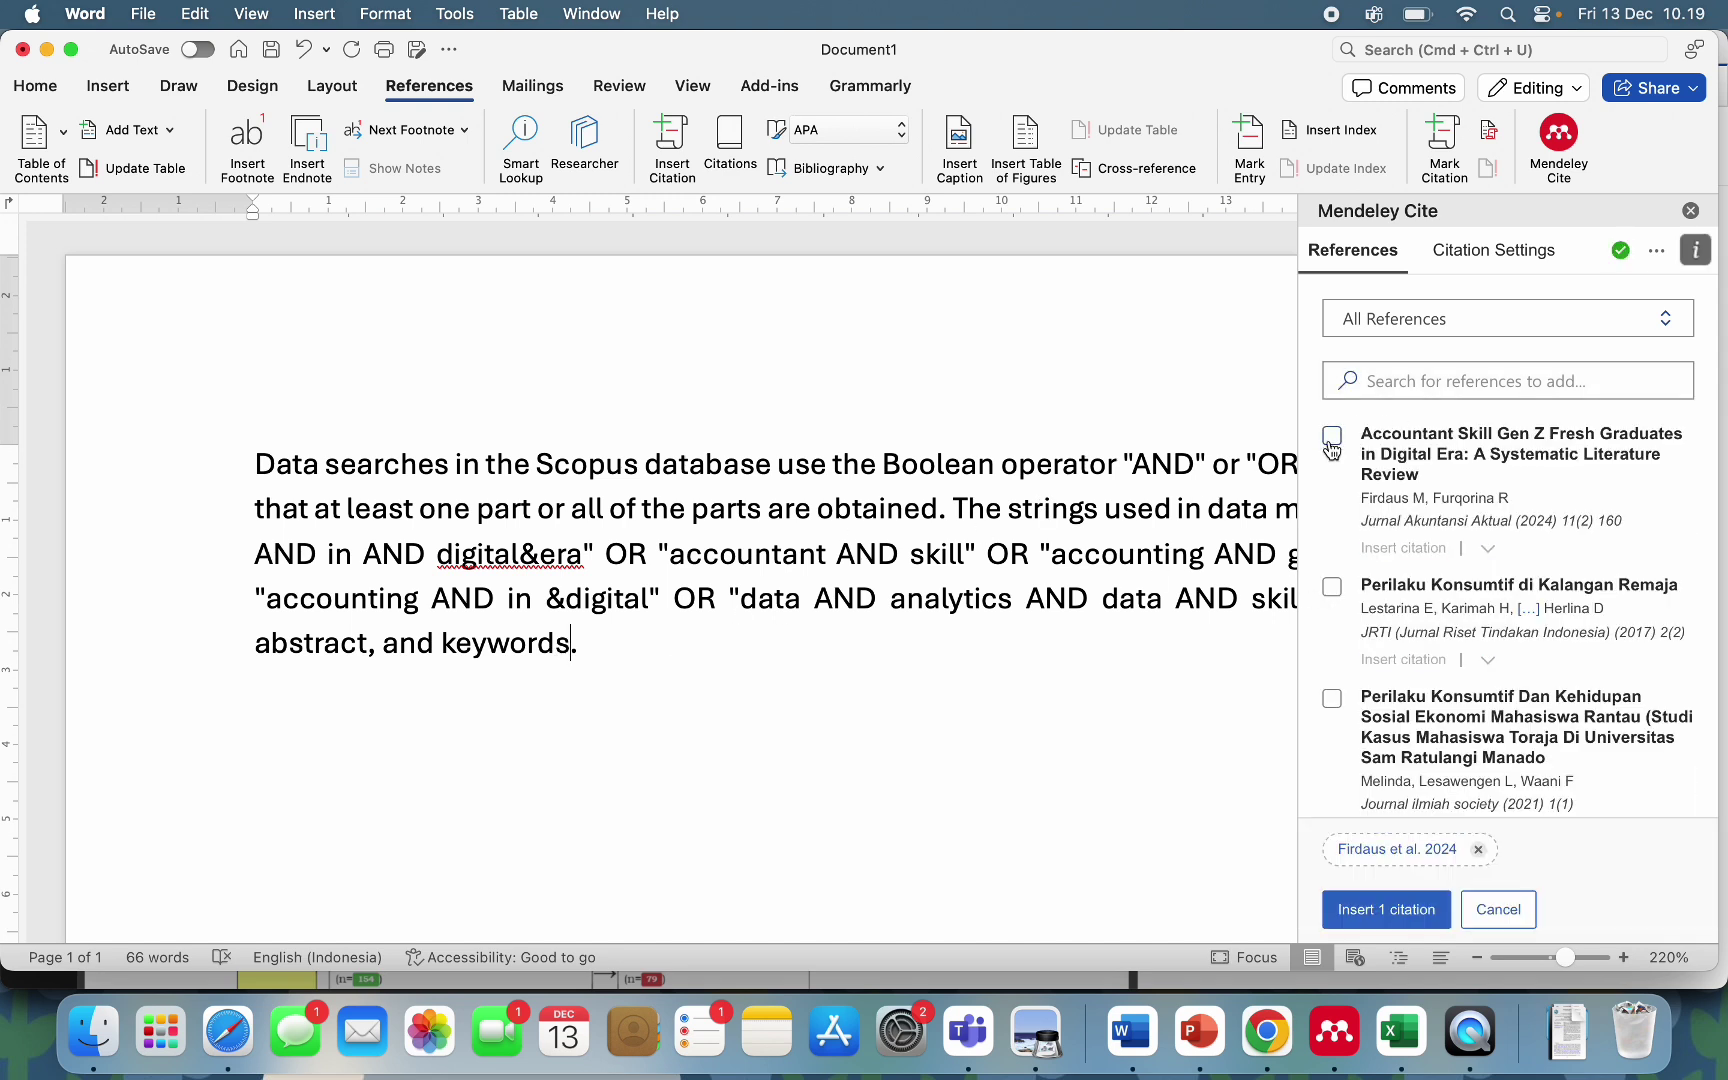
click(1403, 918)
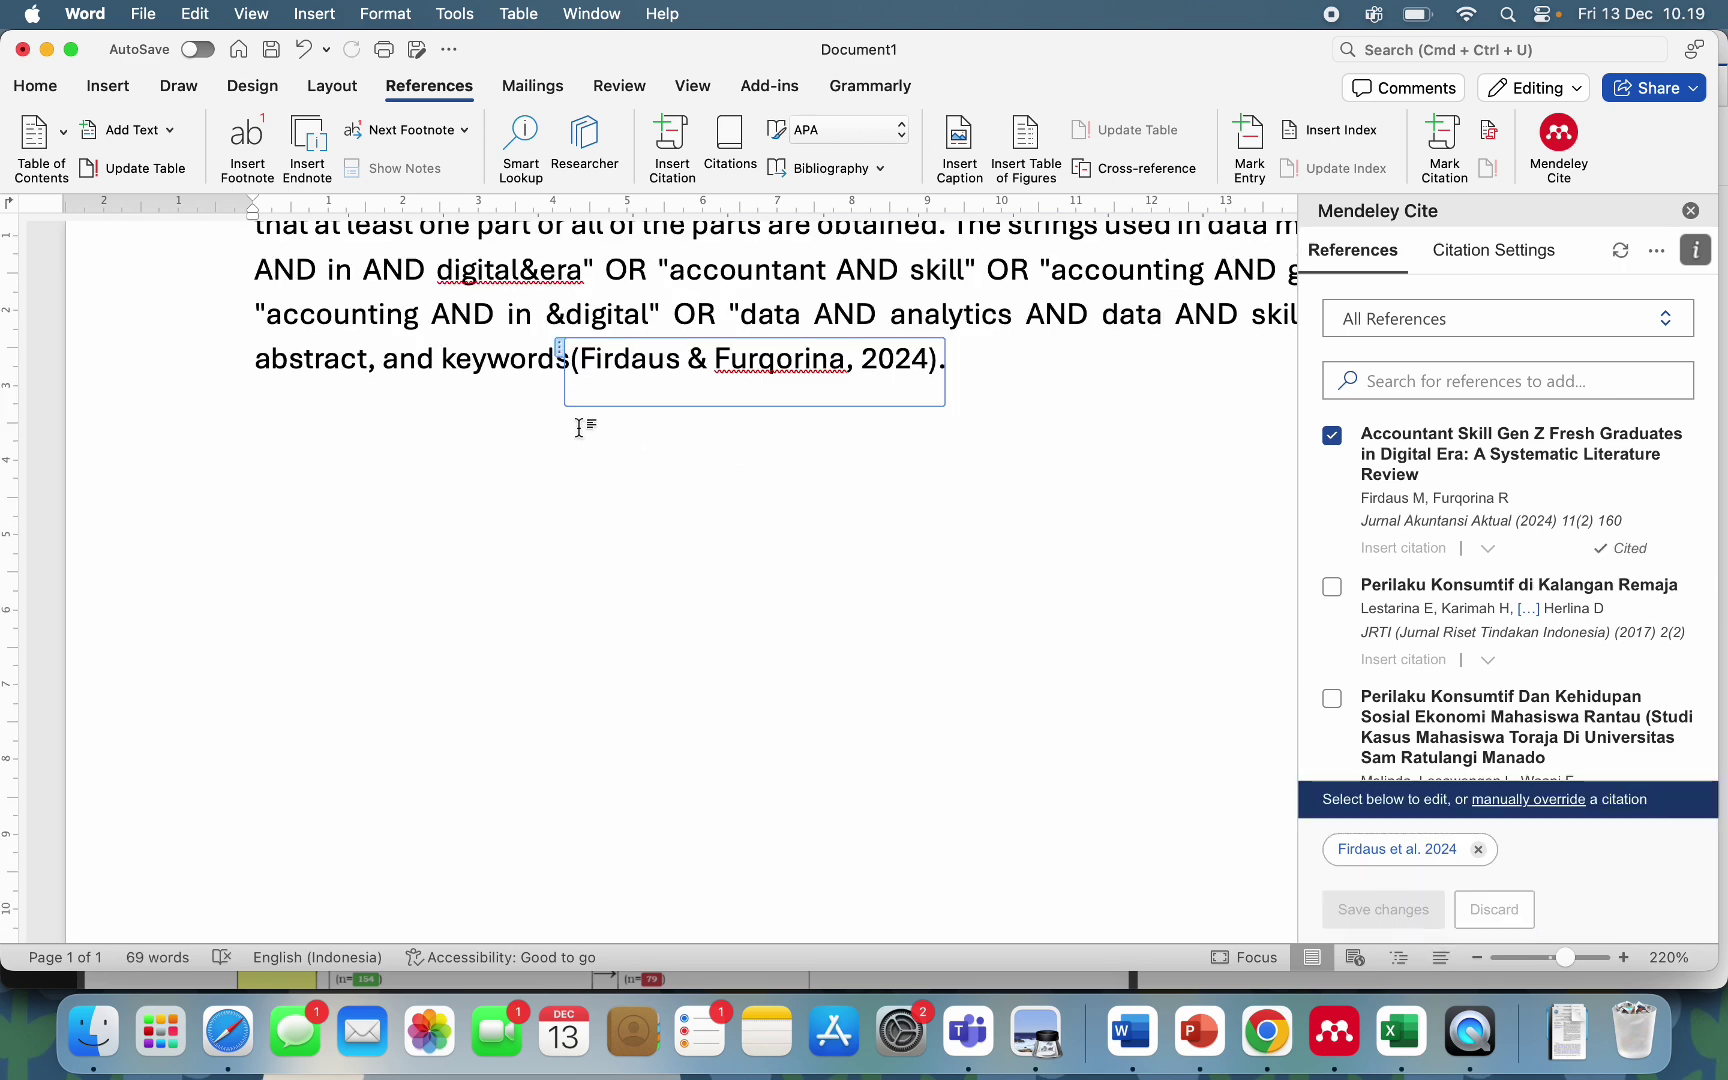
click(492, 398)
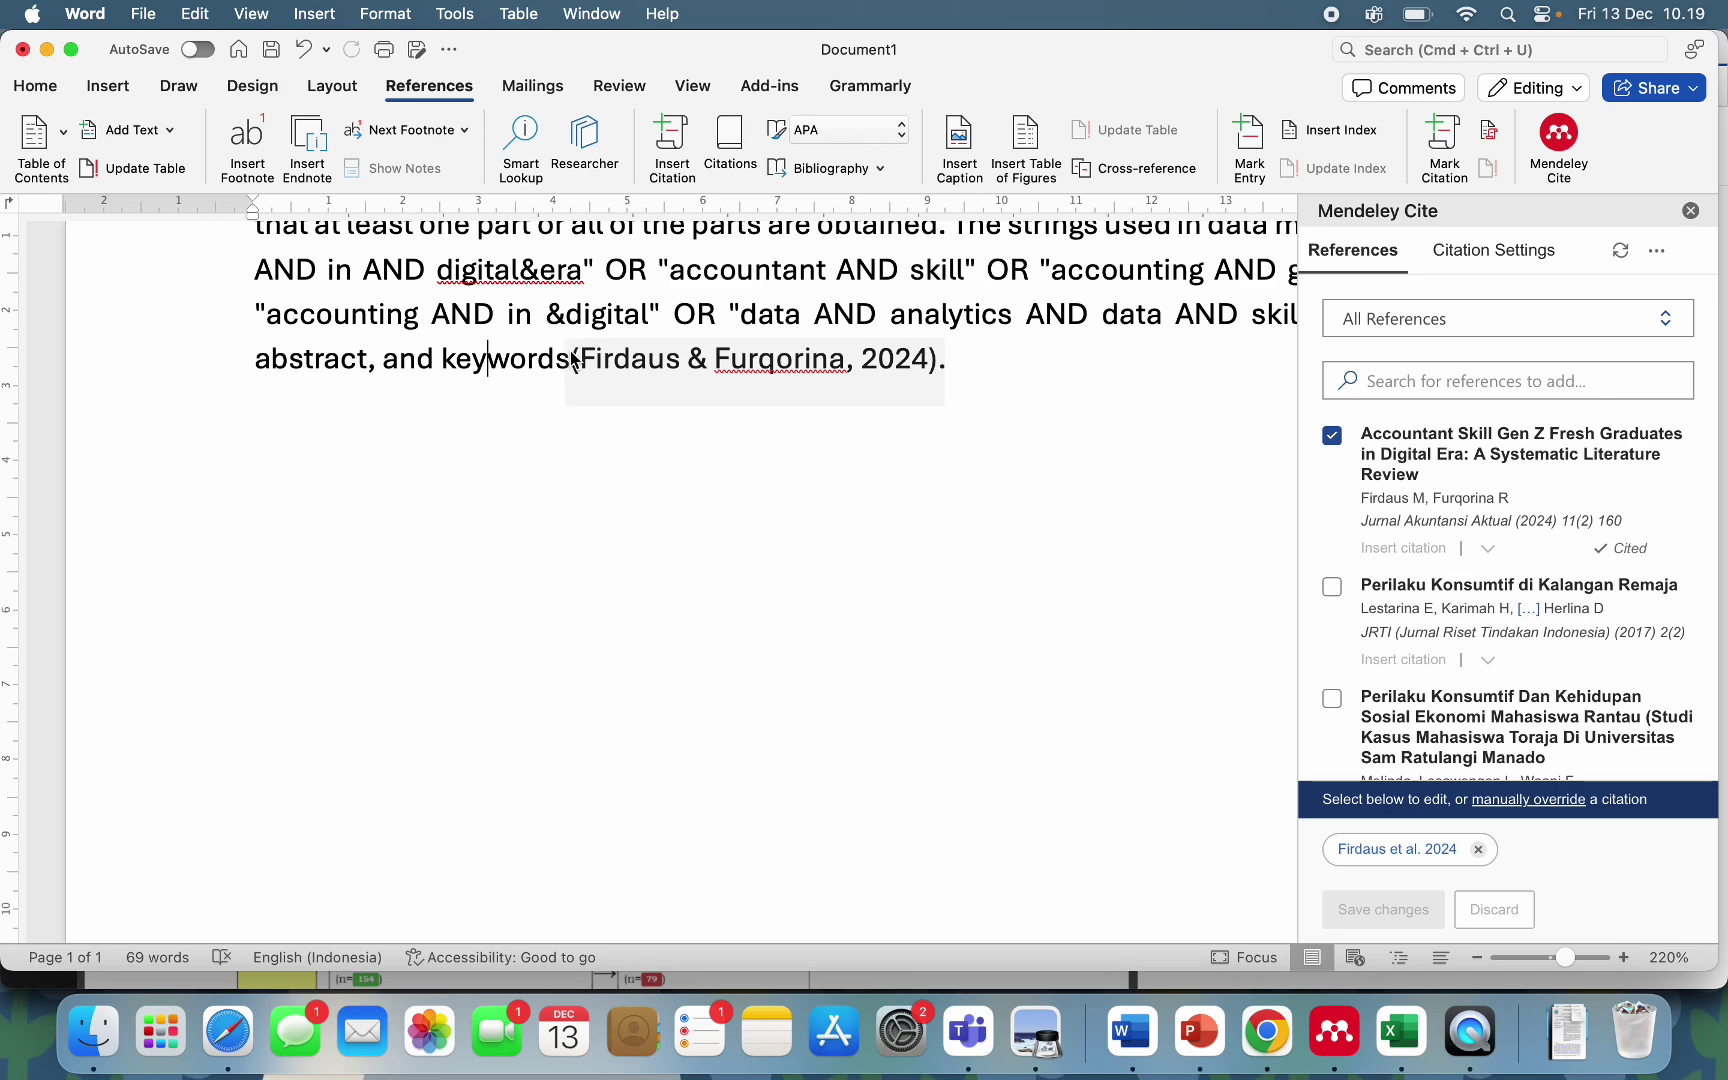
click(577, 358)
click(1021, 430)
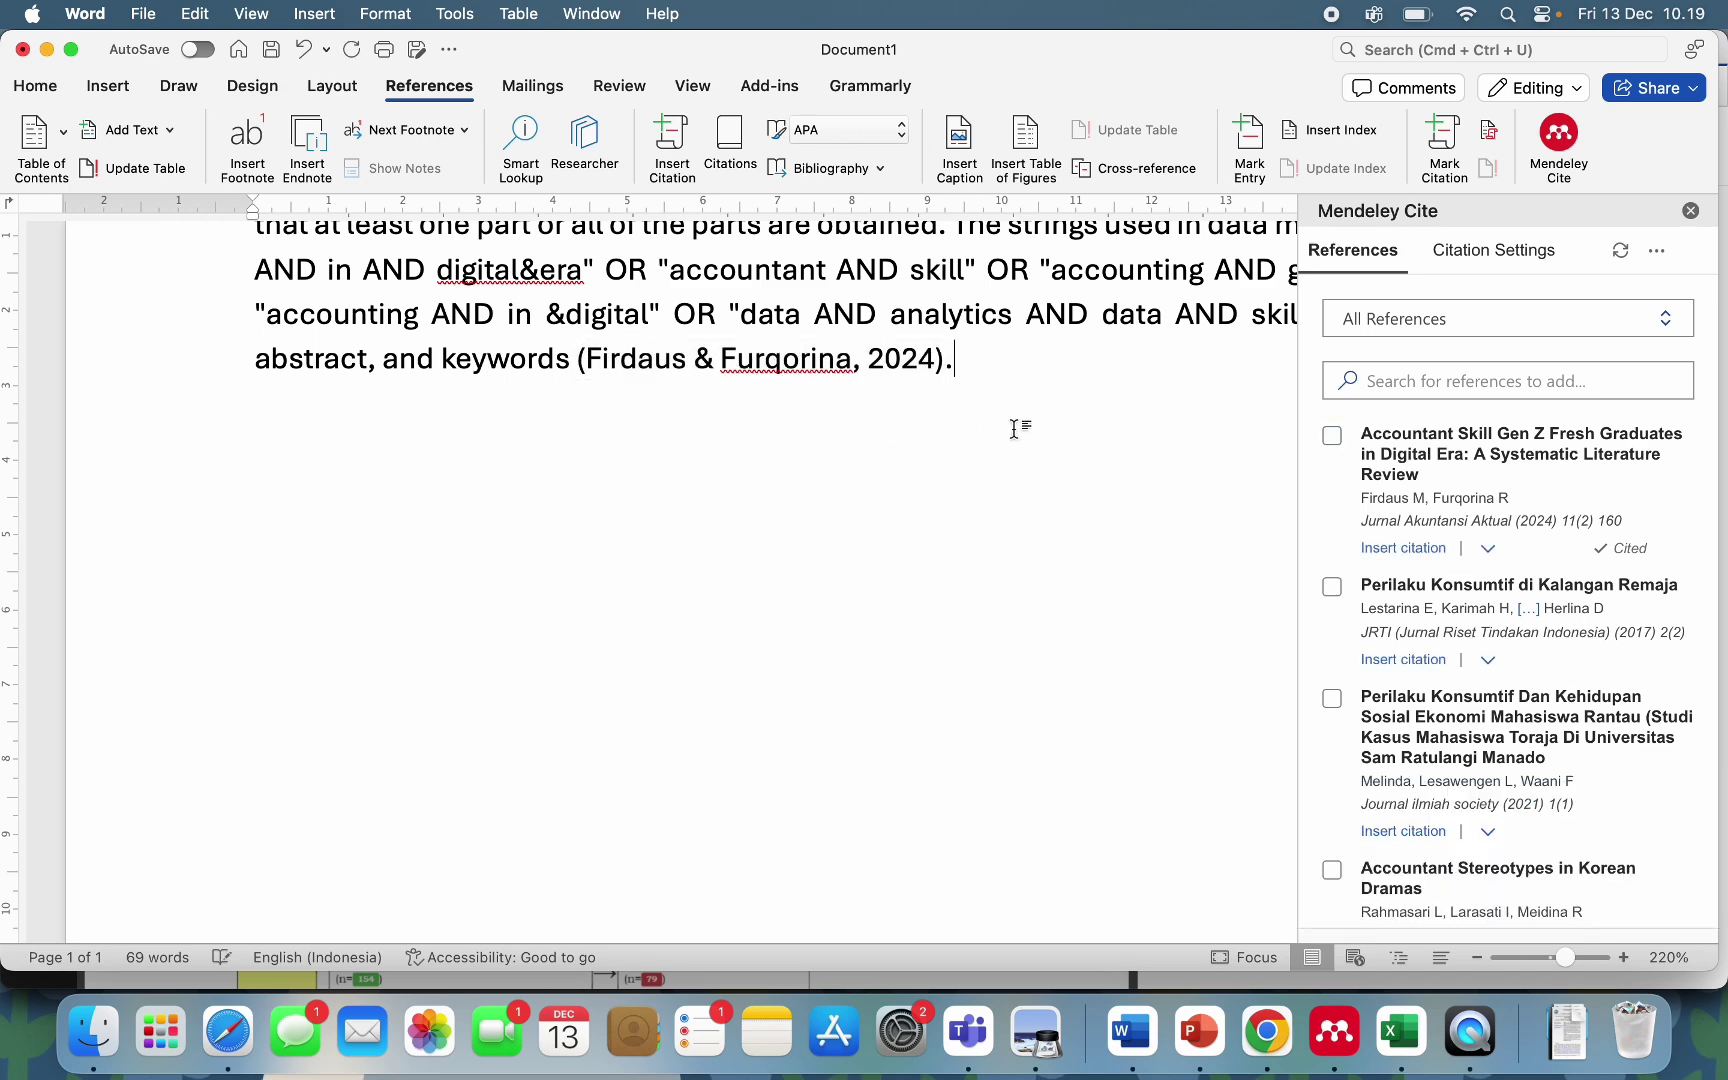
Insert a citation of "Perilaku Konsumtif di Kalangan Remaja" after the word "obtained", before the period.
scroll(1018, 429, up, 3)
scroll(1014, 429, right, 1)
scroll(1013, 430, left, 1)
scroll(1011, 425, right, 3)
scroll(1011, 425, up, 1)
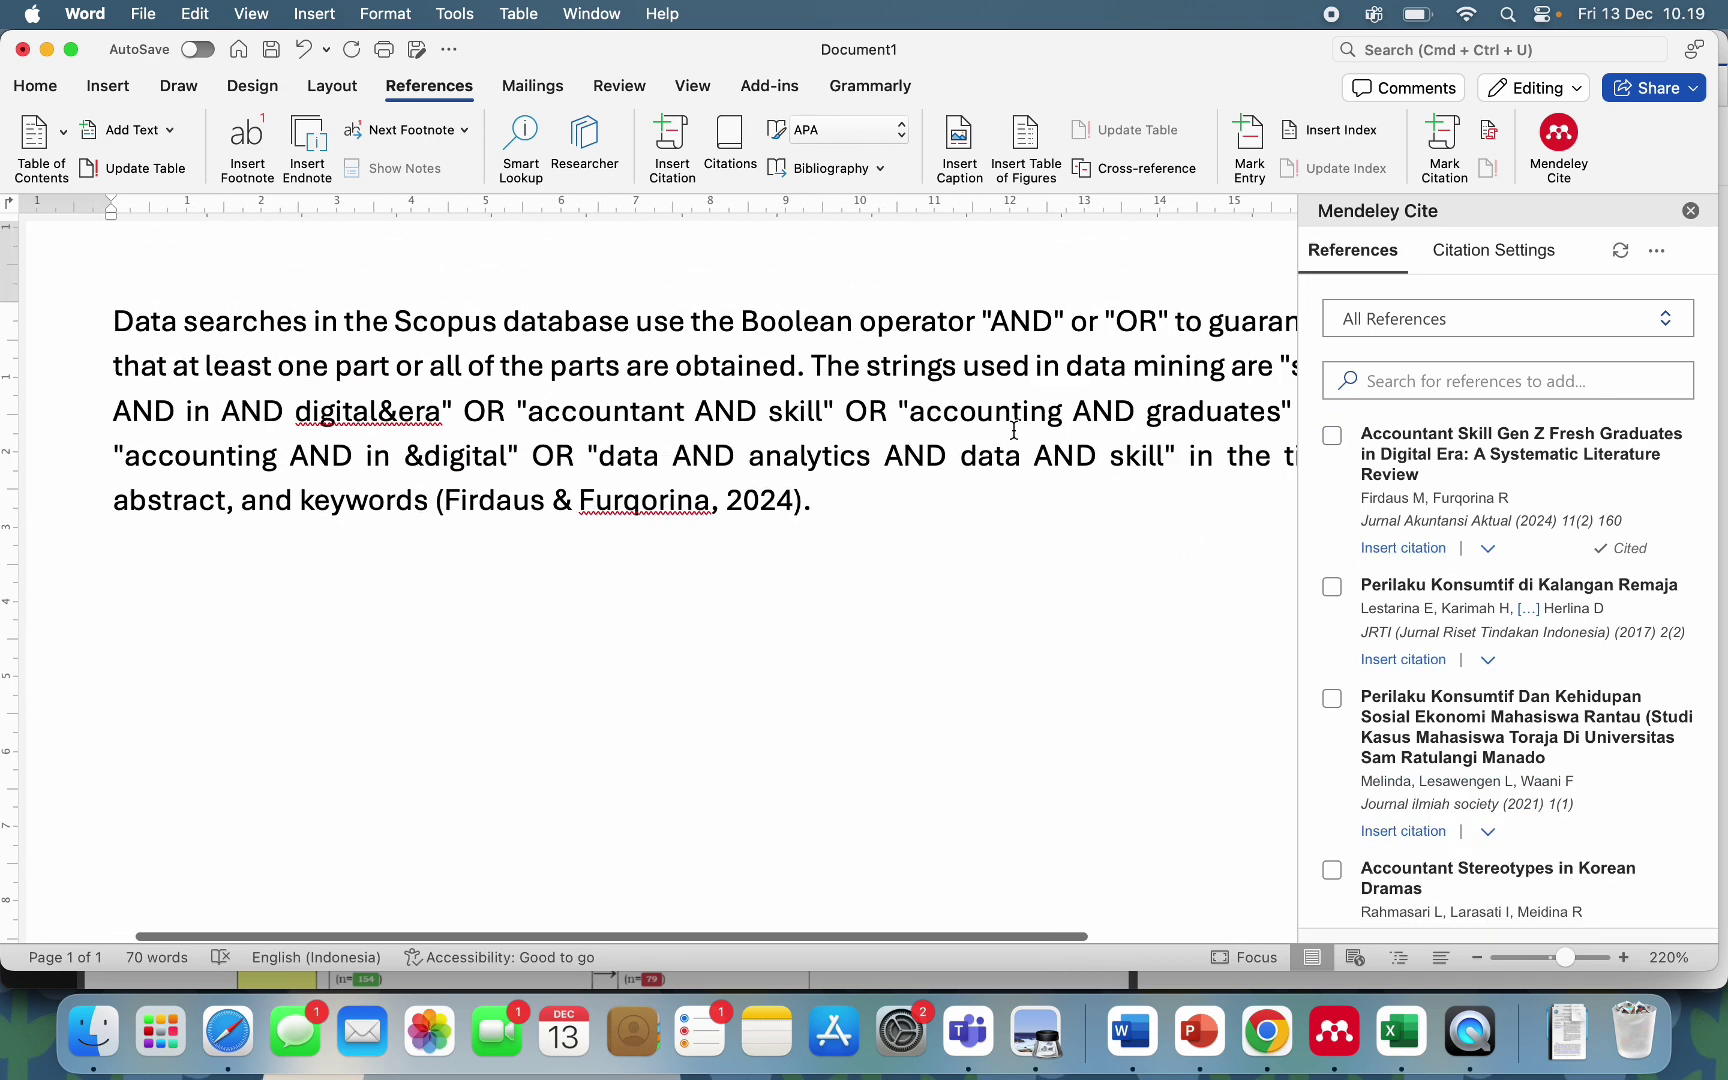
click(755, 385)
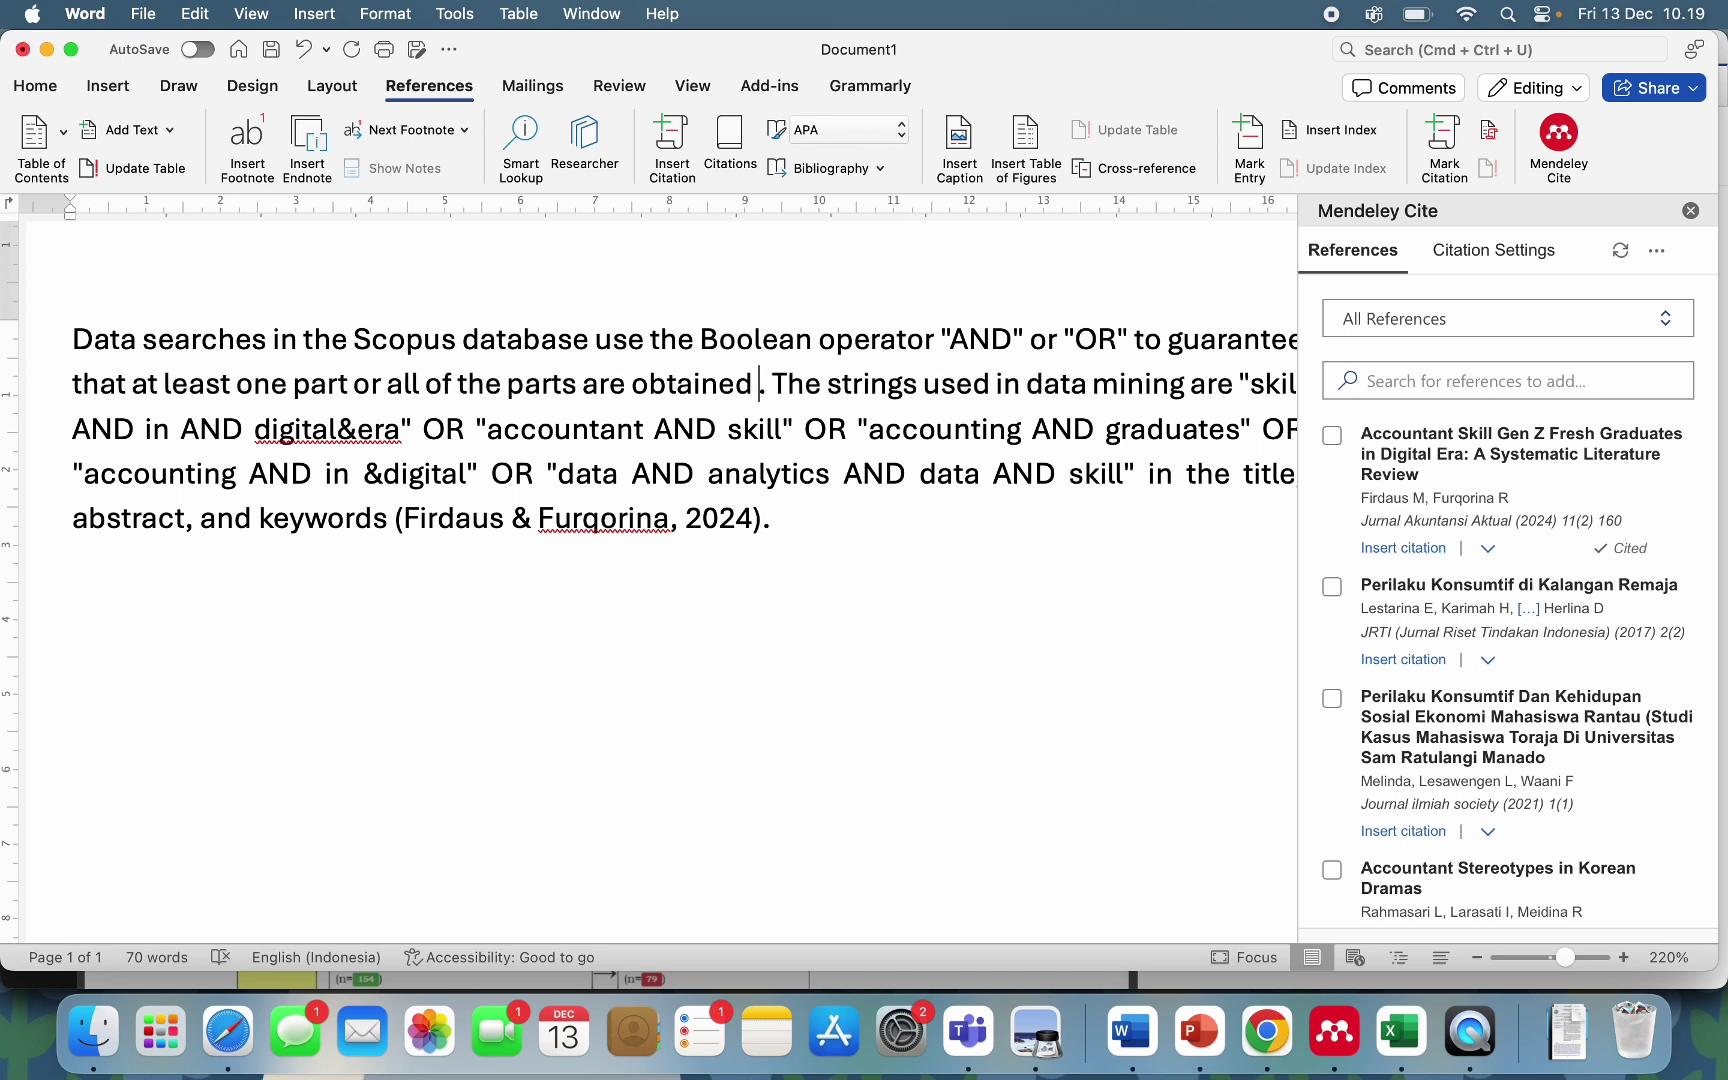
scroll(1443, 690, down, 2)
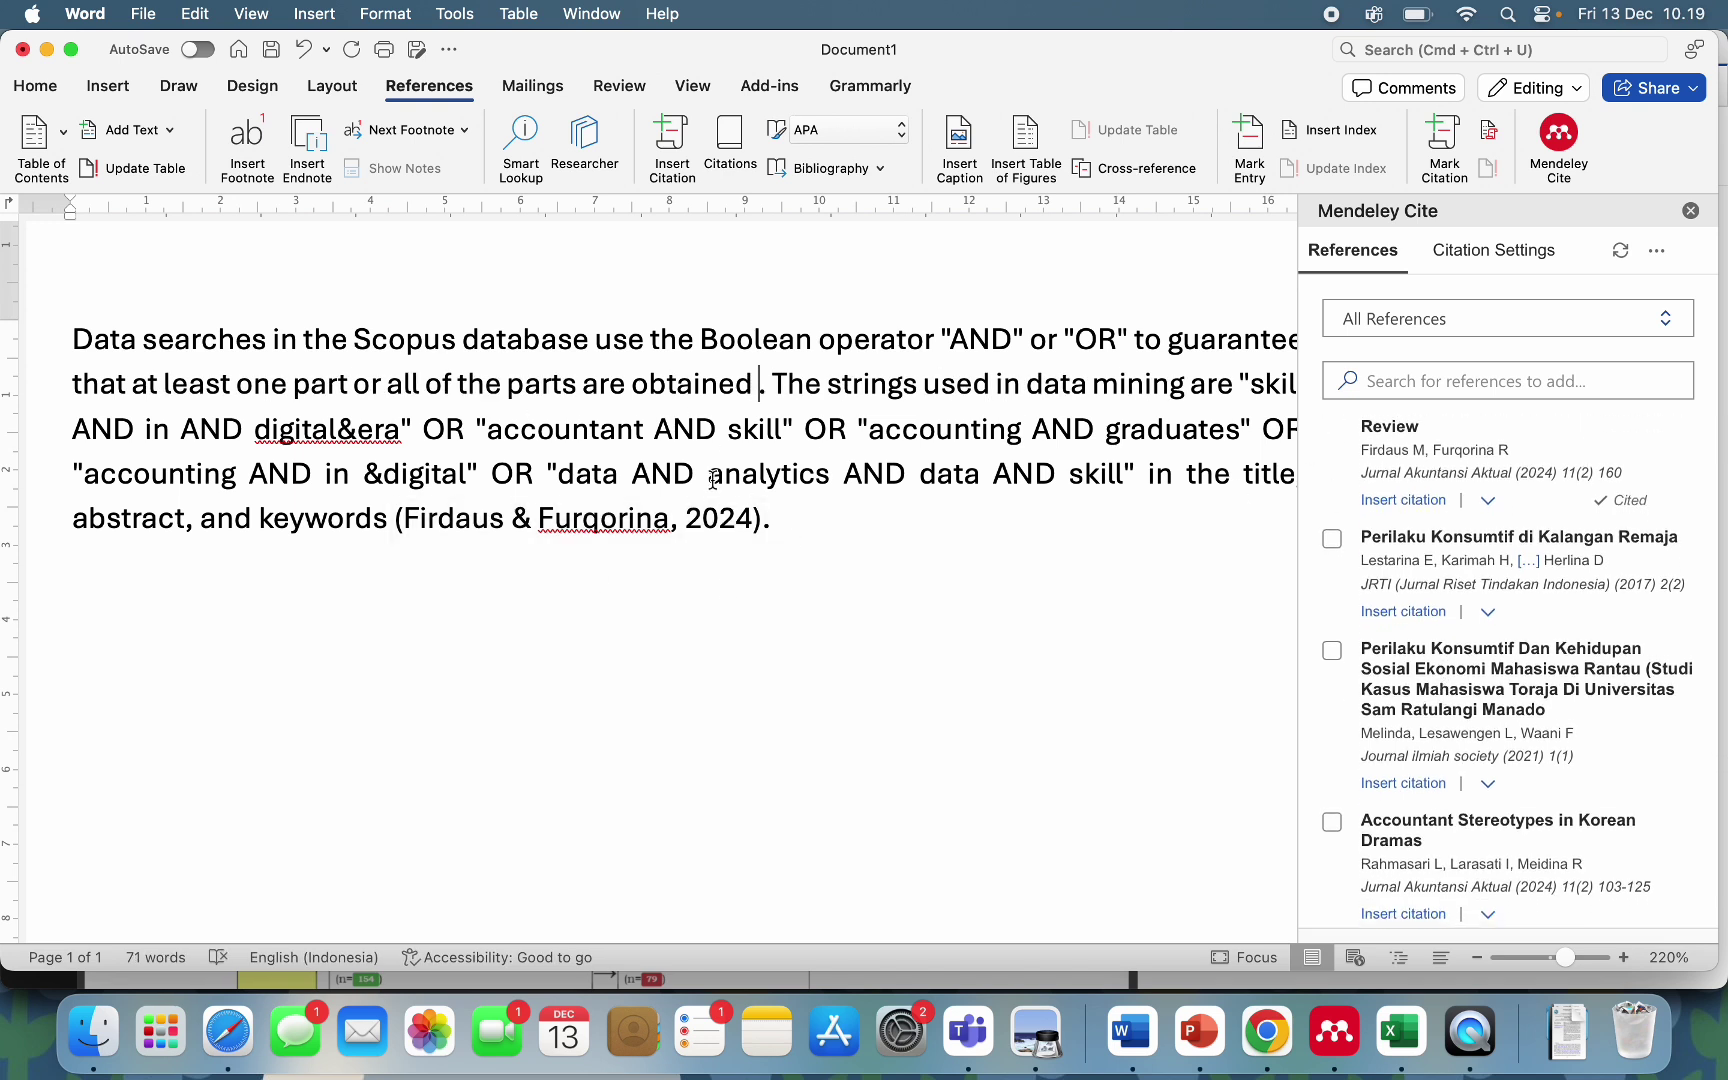
scroll(740, 706, up, 1)
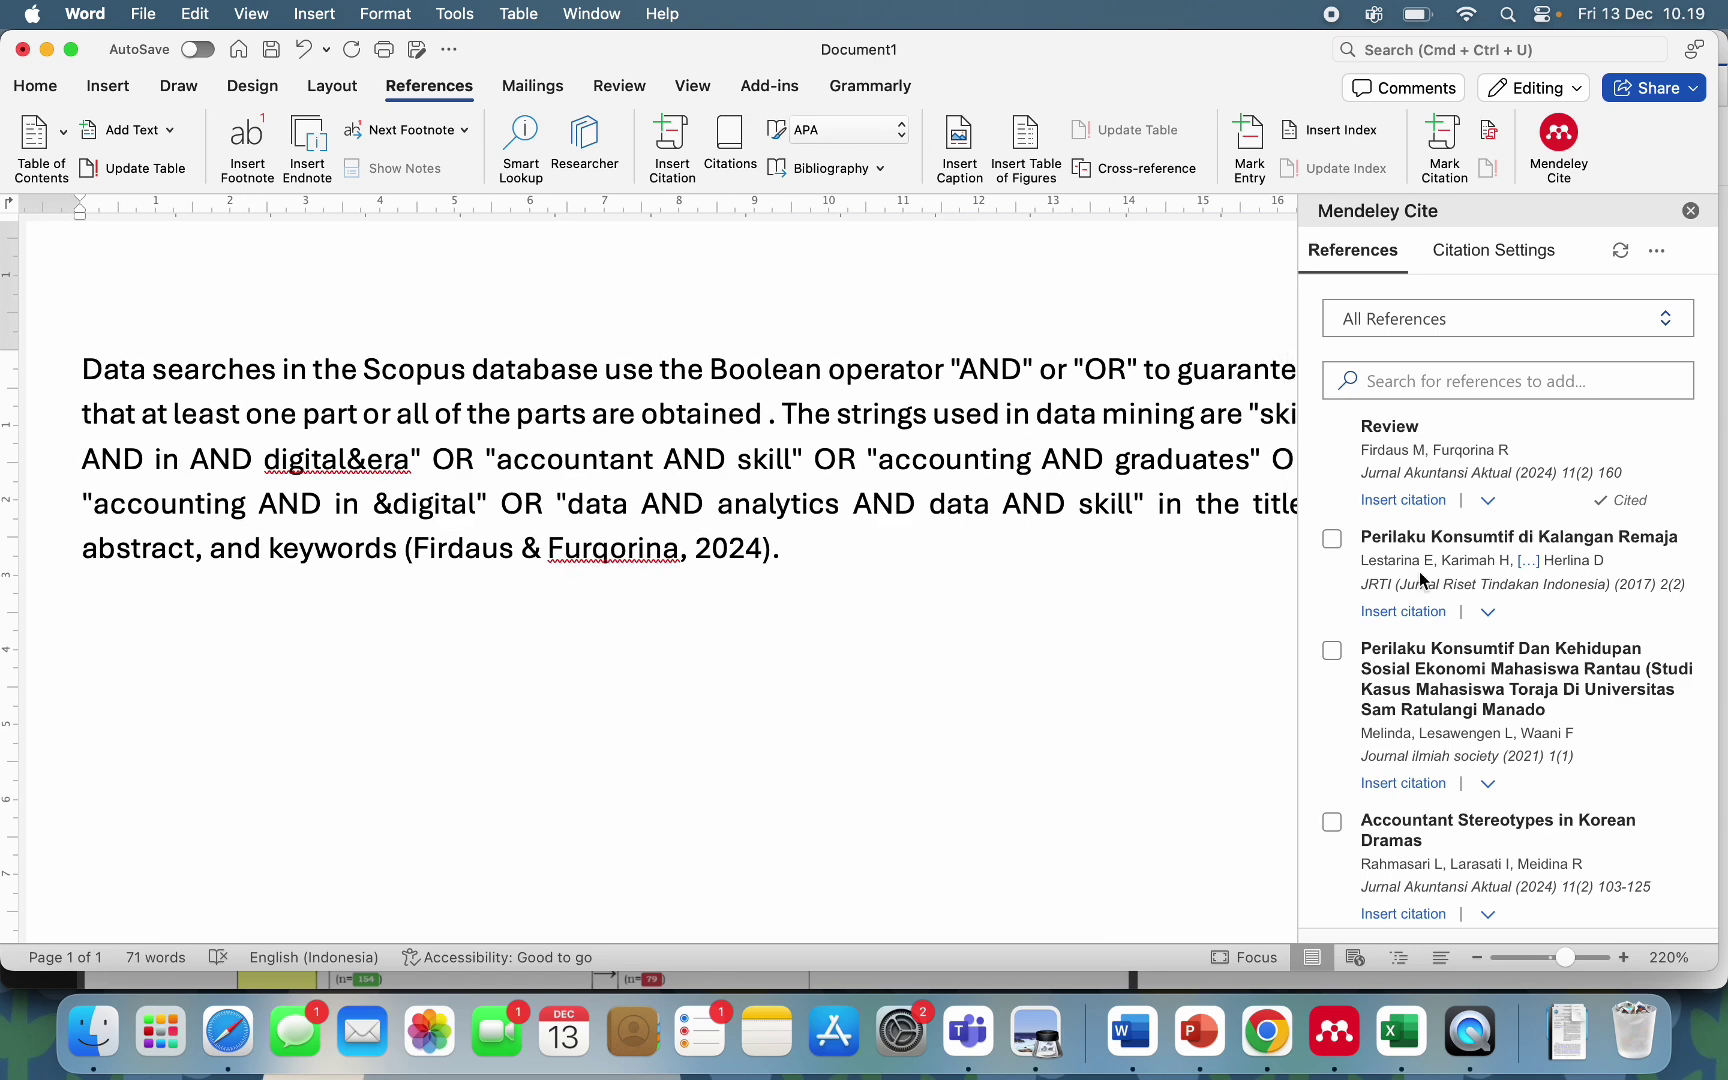
scroll(1328, 532, up, 1)
scroll(1324, 522, down, 3)
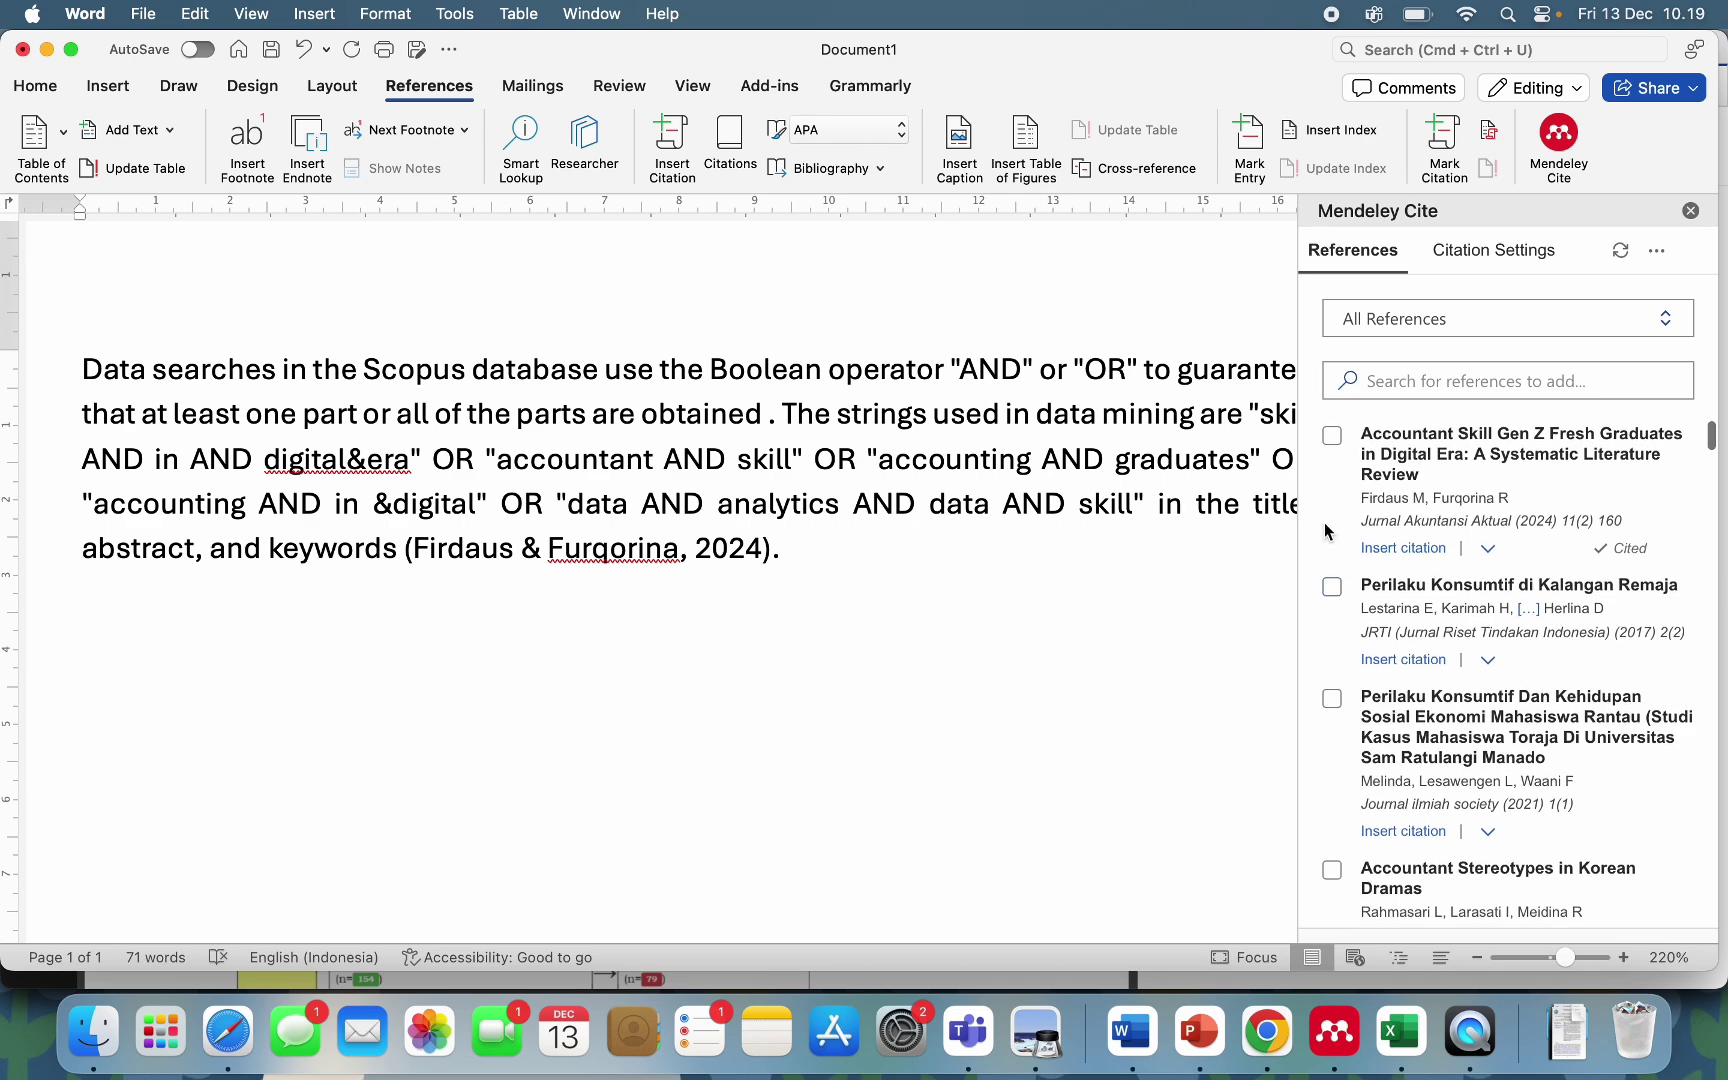
click(1332, 490)
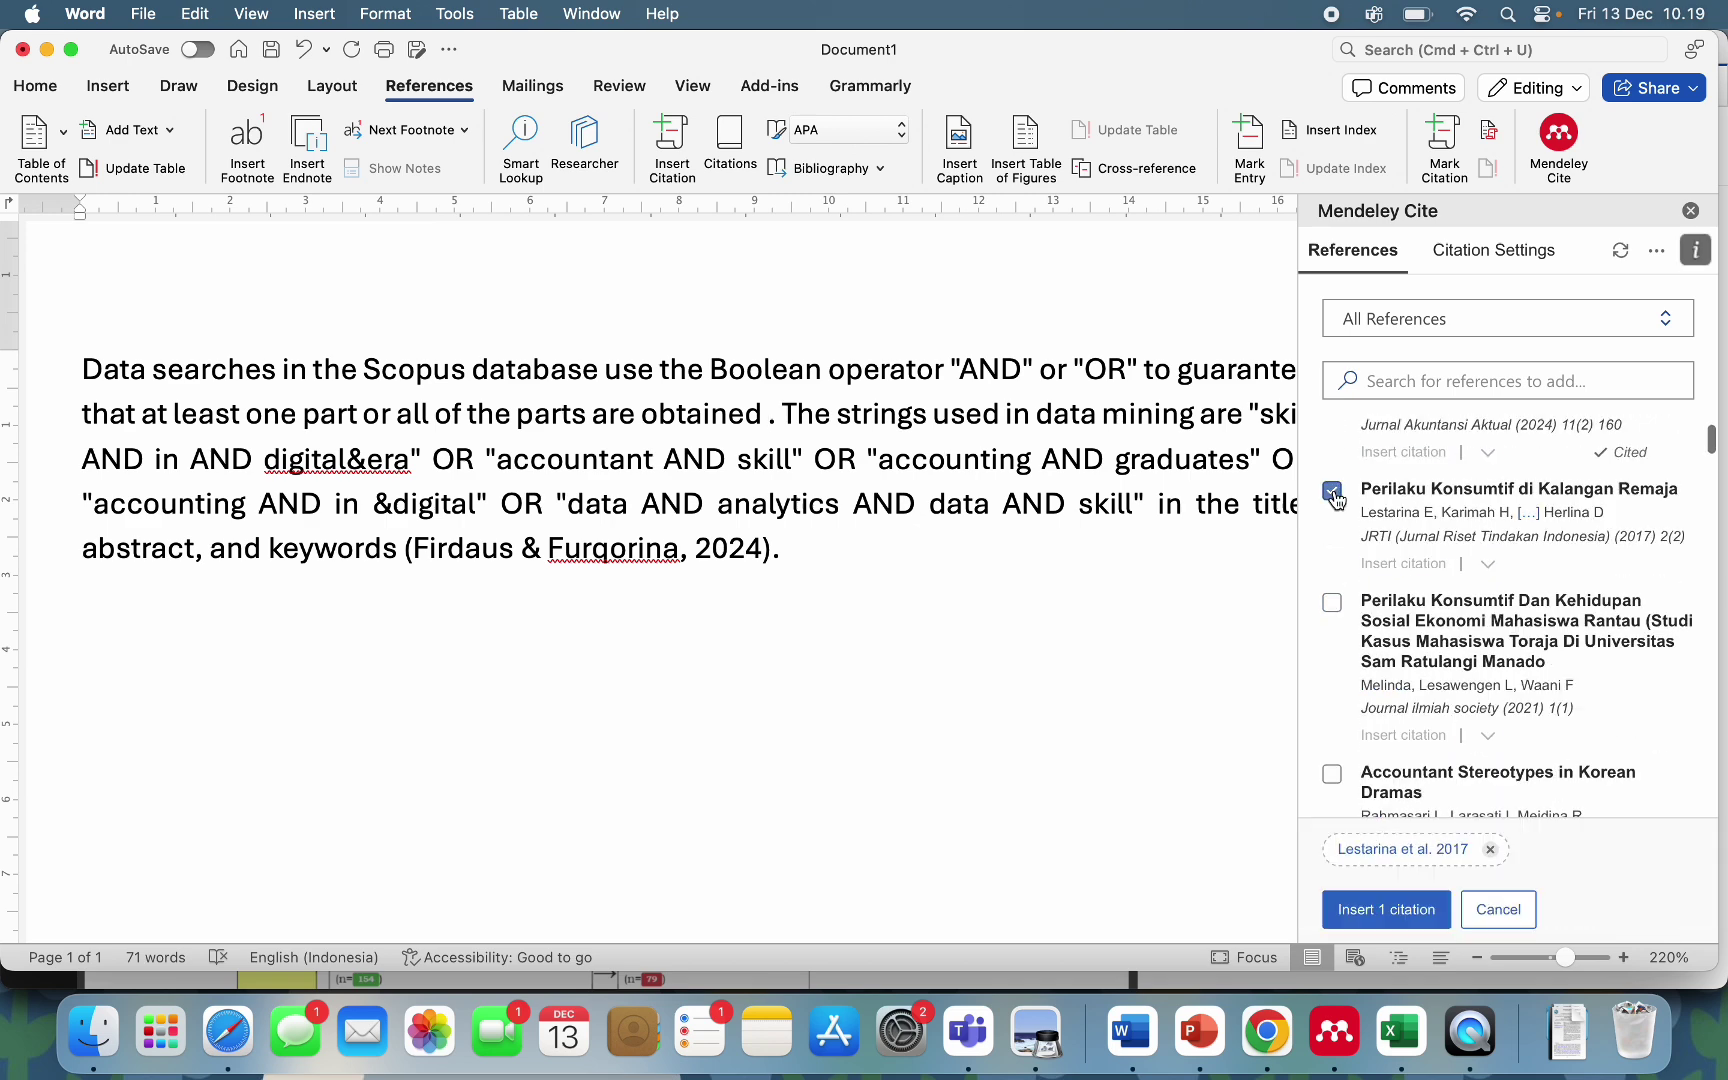
click(1360, 912)
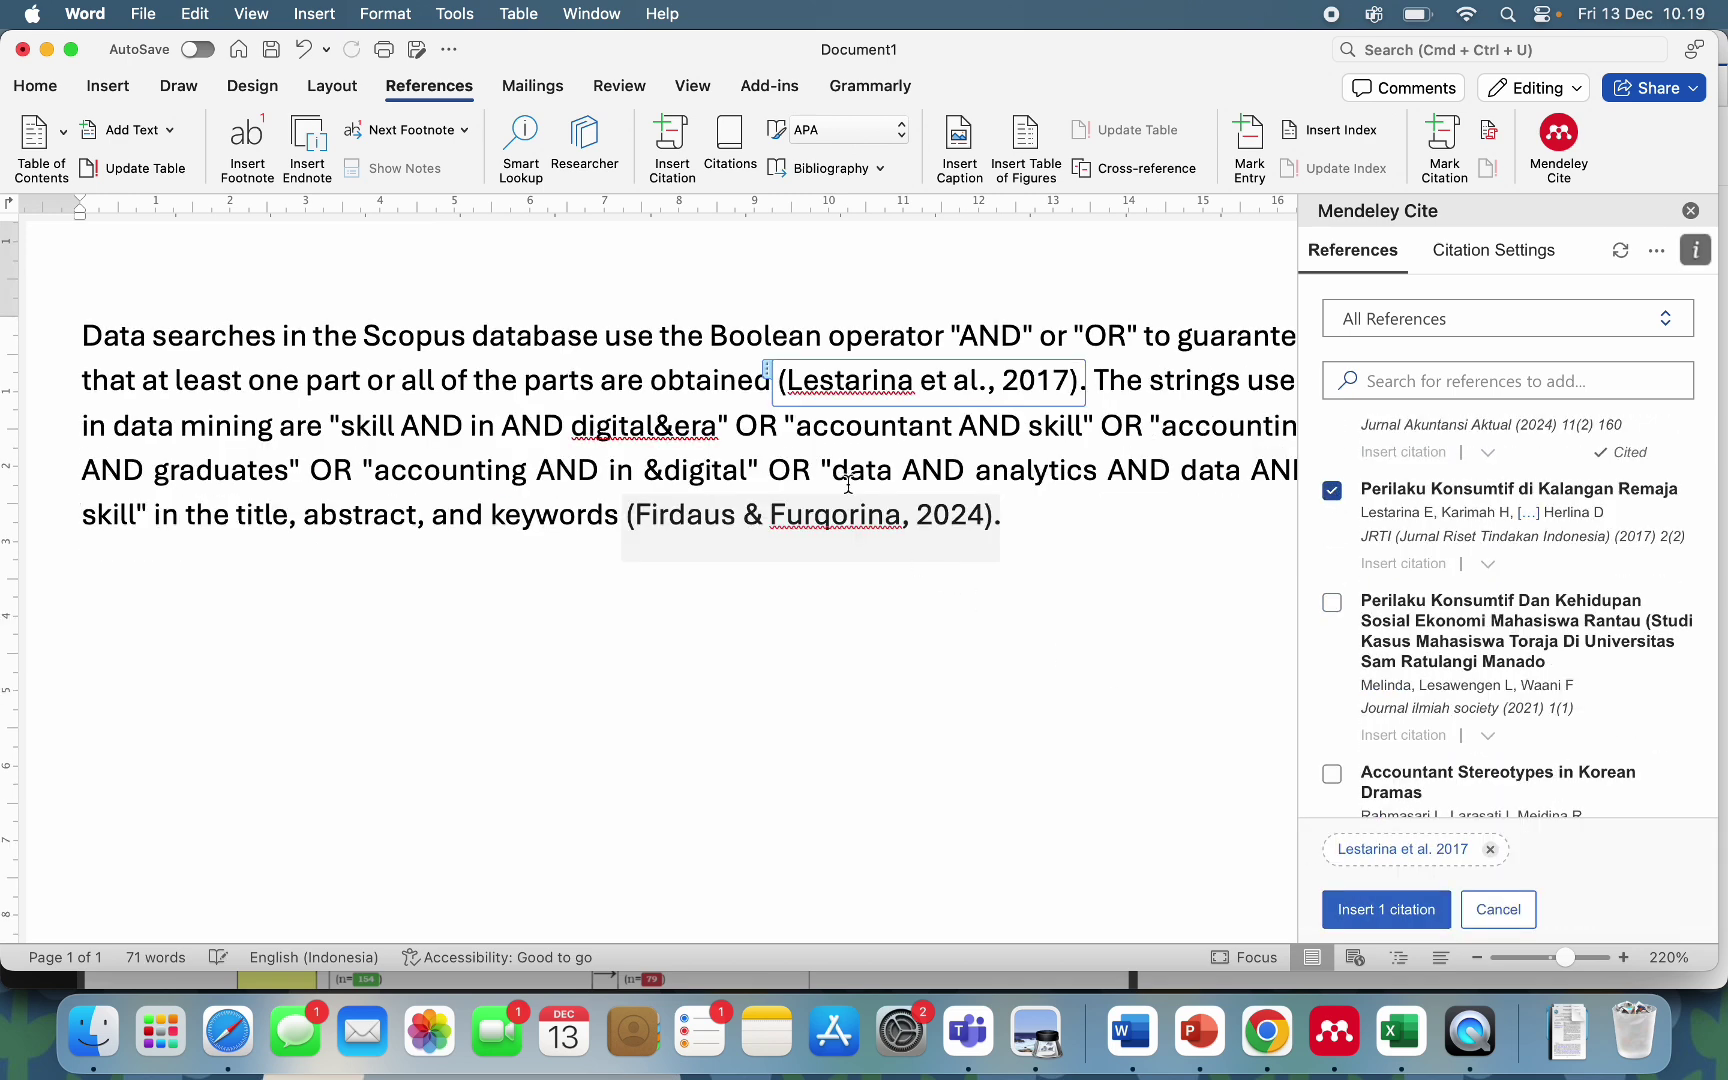
Insert one combined citation of "Accountant Stereotypes in Korean Dramas" and "Pengaruh Audit Tenure, Rotasi Audit, dan Fee Audit" after the first "skill".
scroll(1060, 445, right, 5)
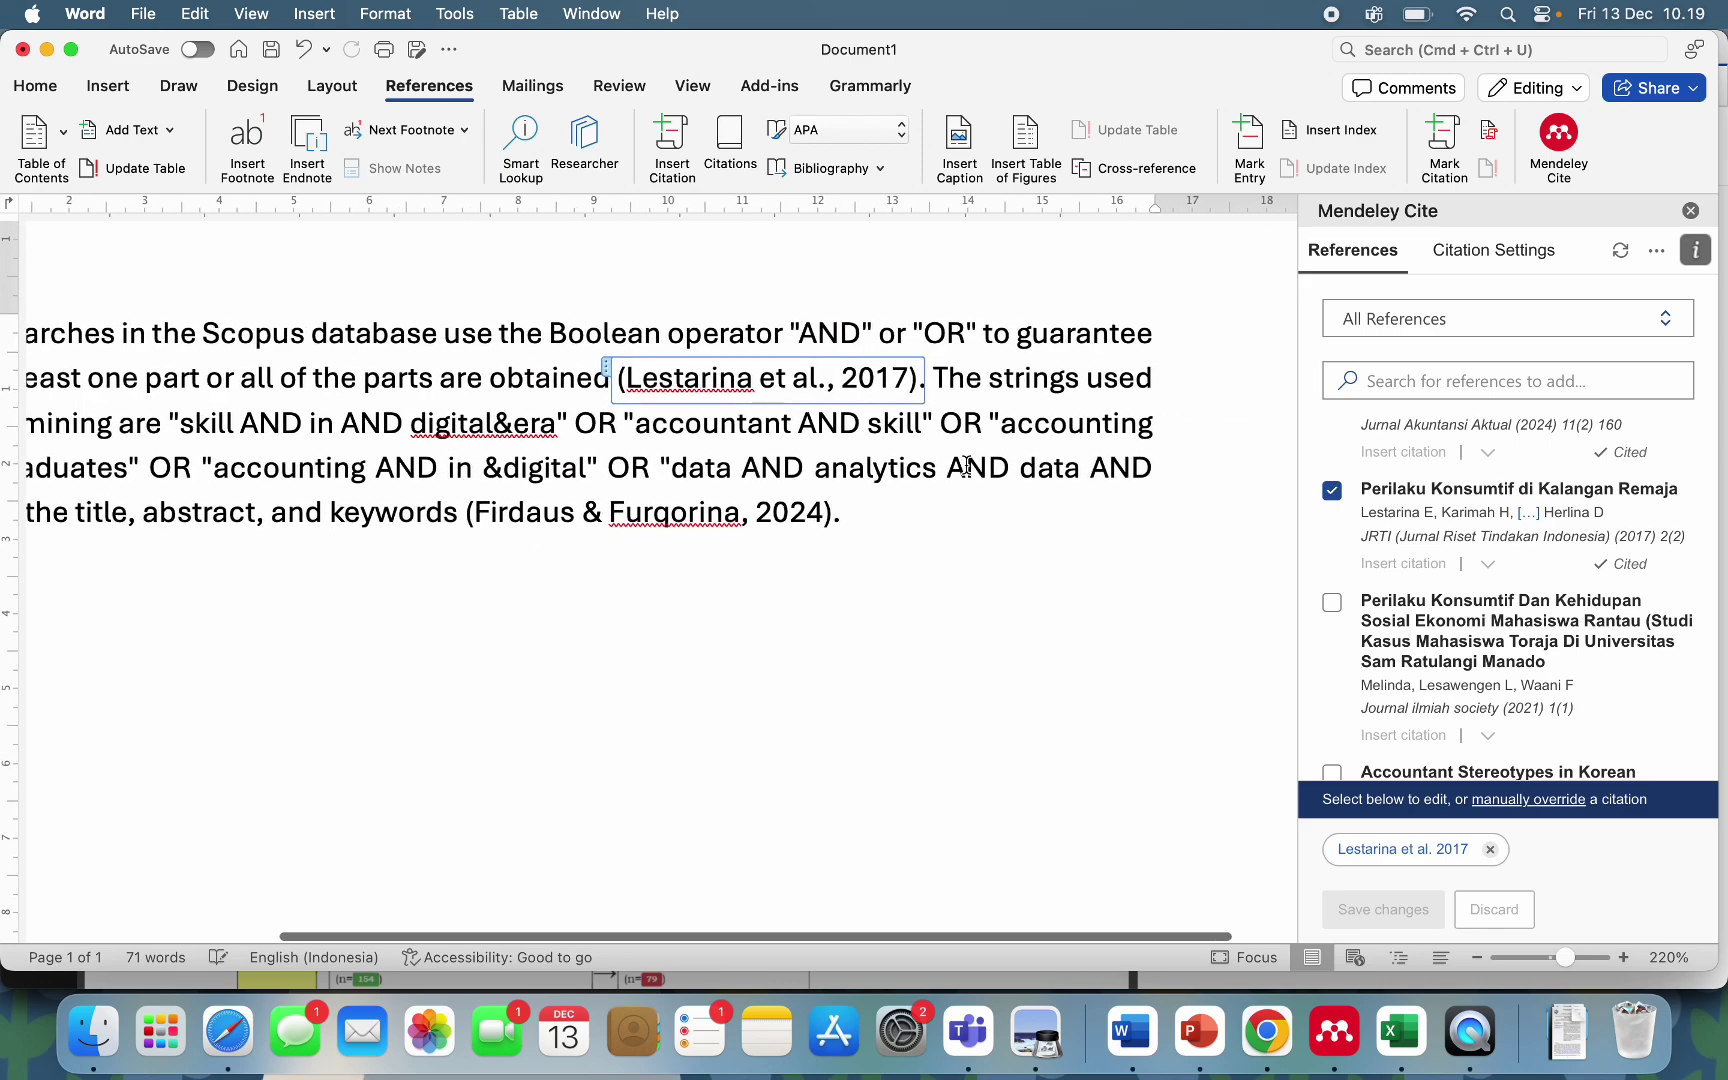
scroll(966, 465, left, 5)
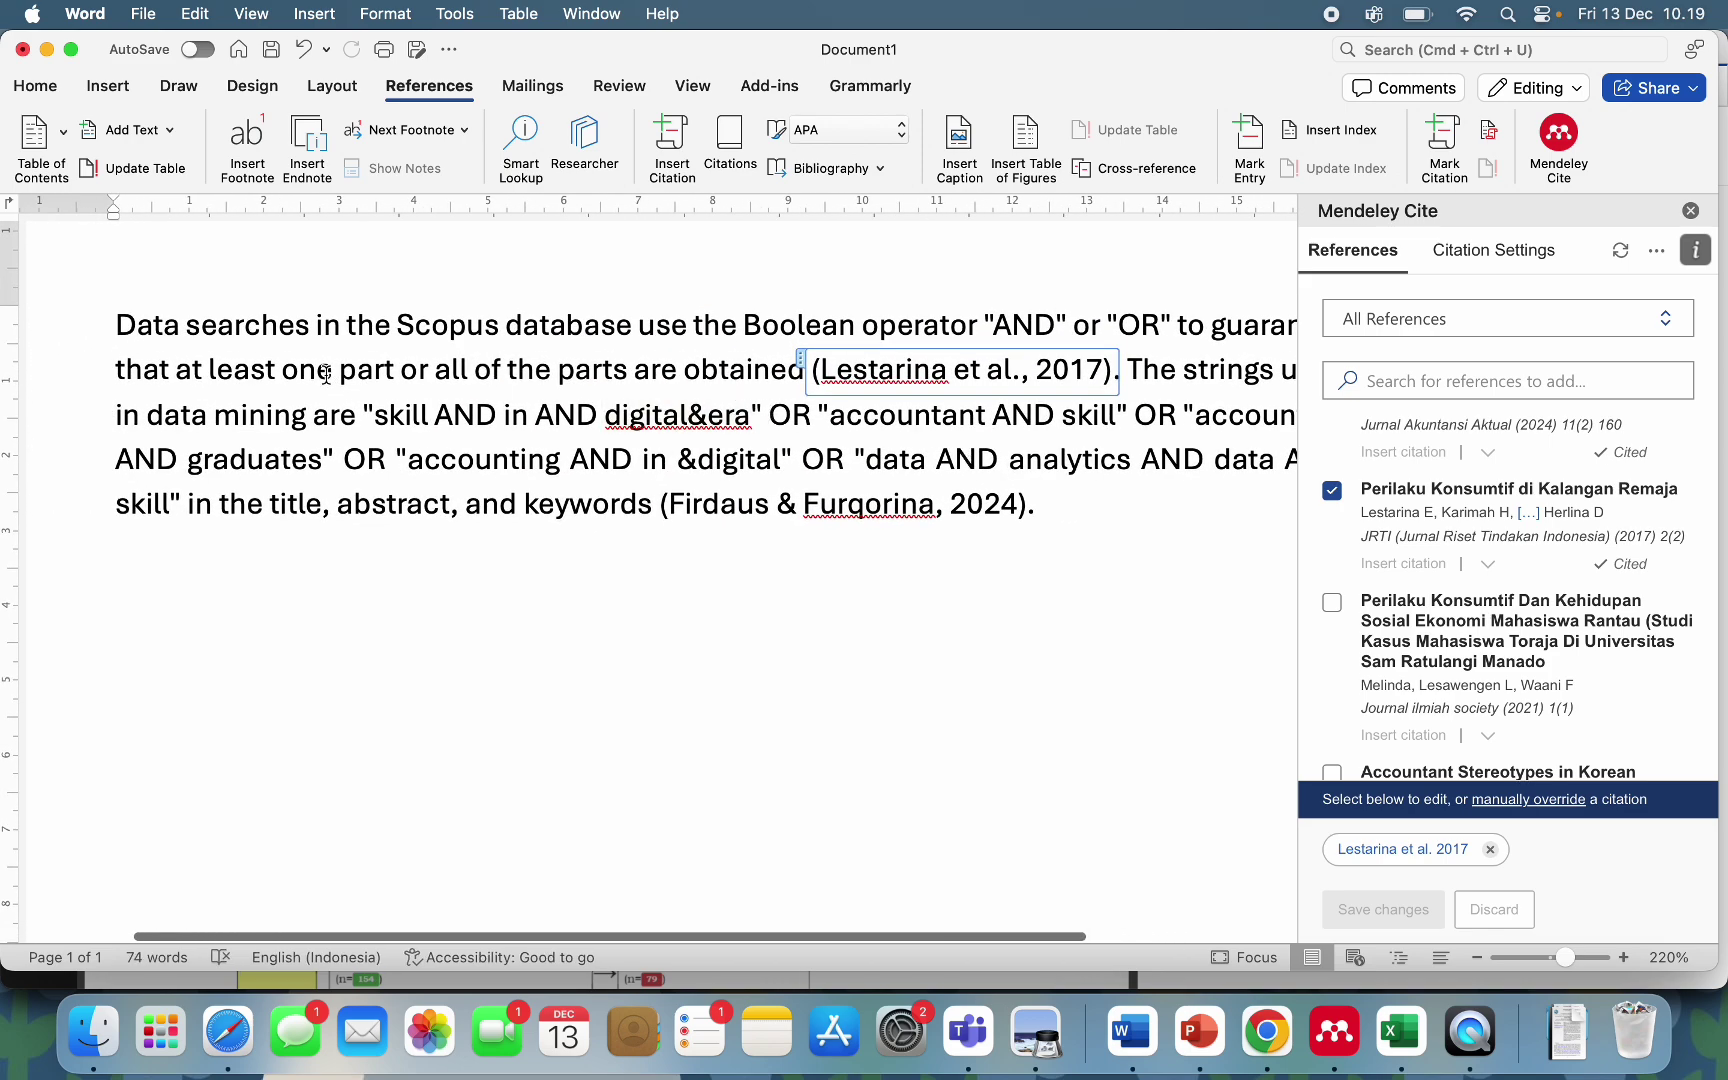
click(427, 405)
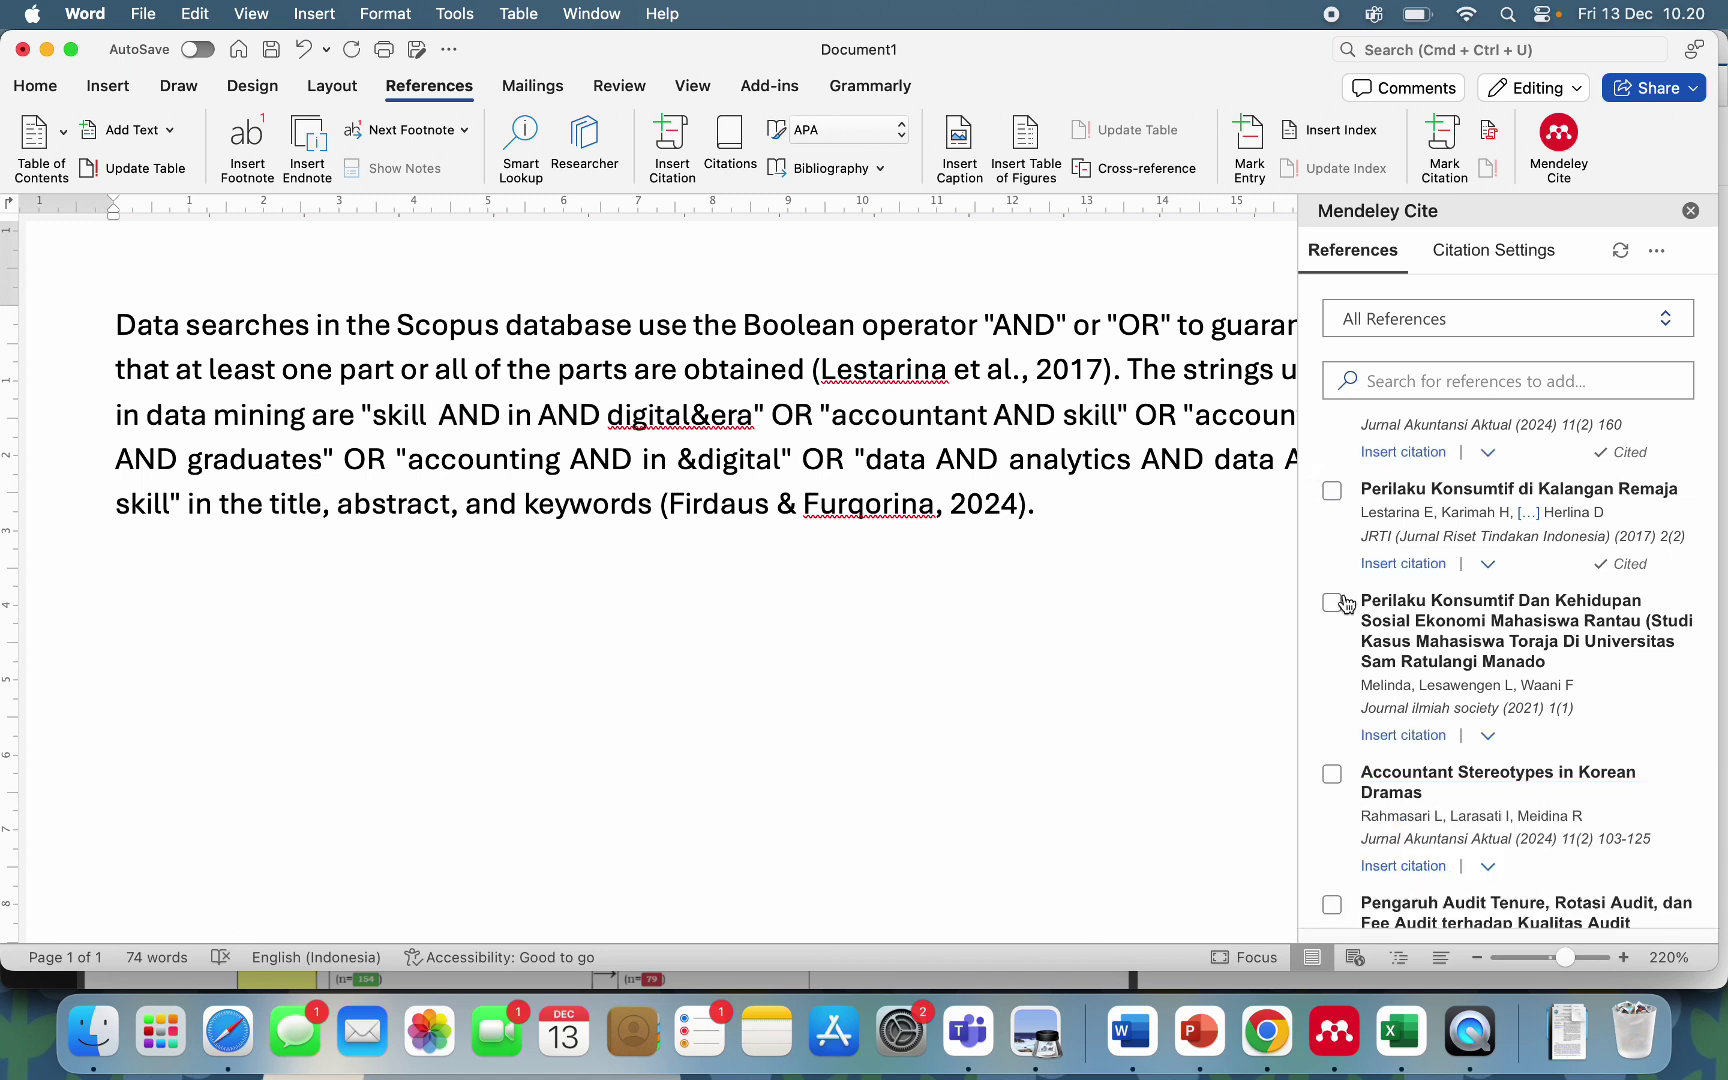
scroll(1345, 603, down, 1)
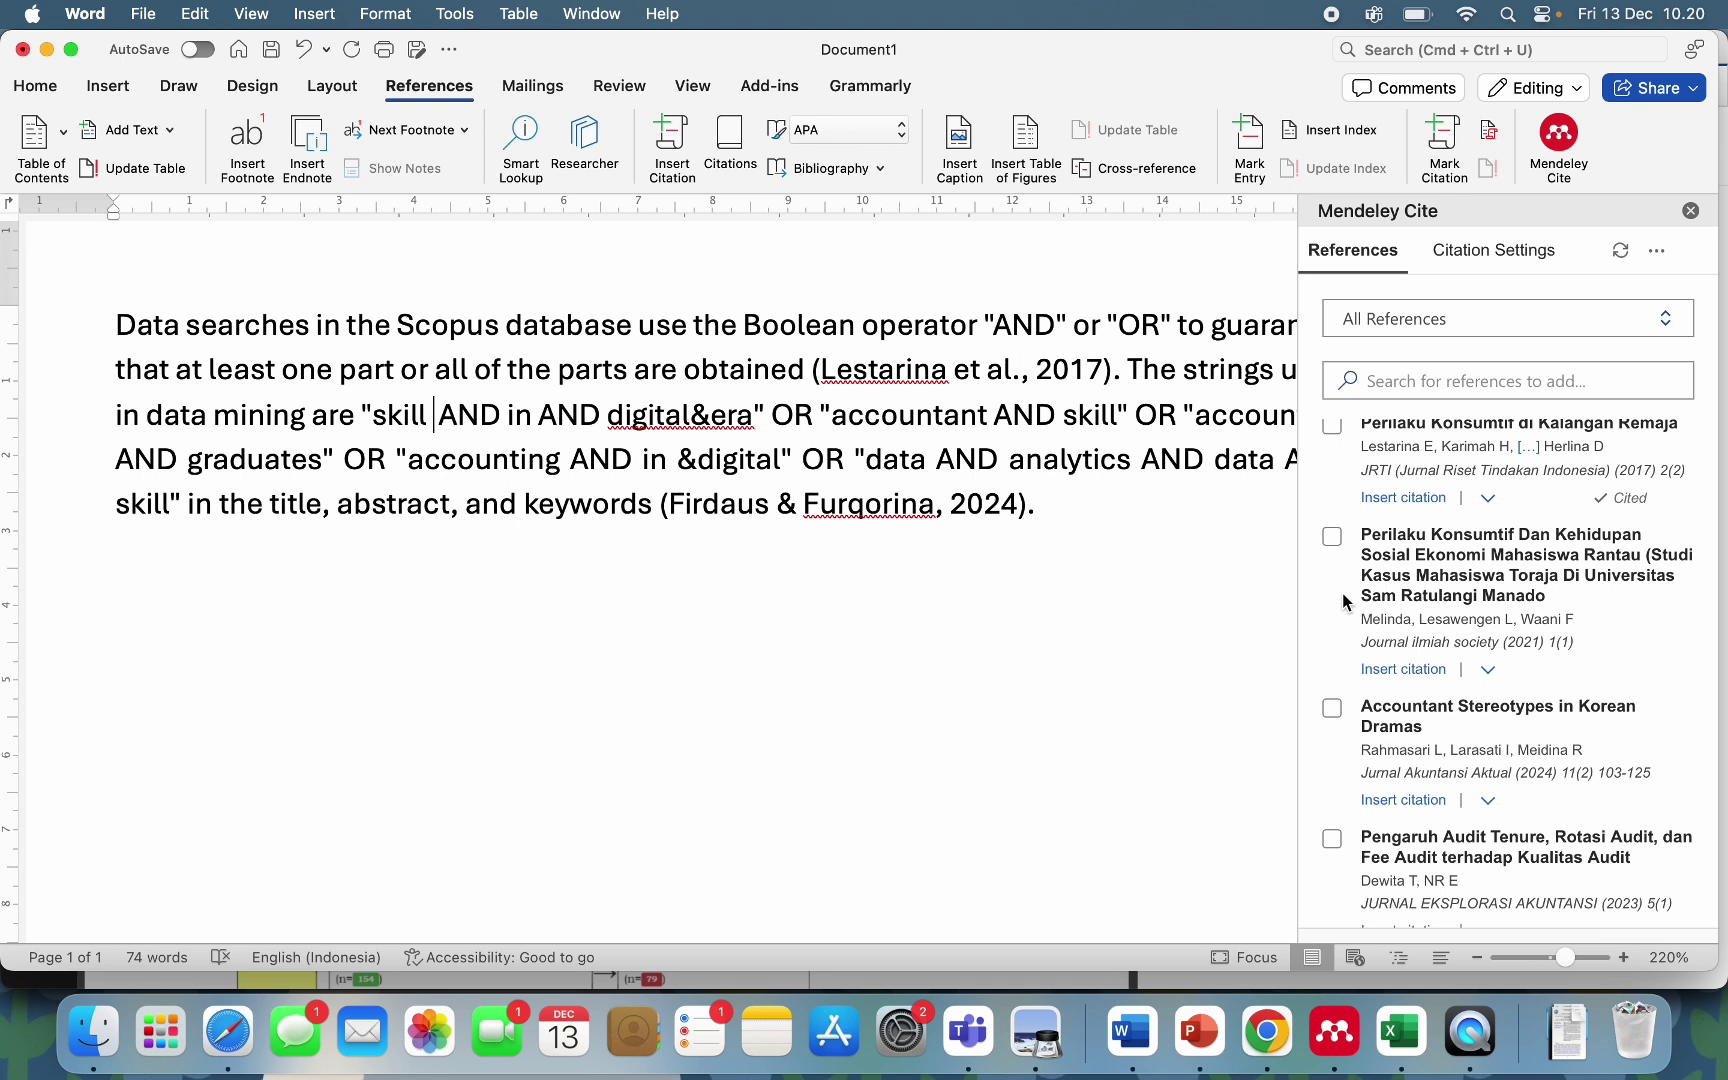
scroll(1342, 593, down, 1)
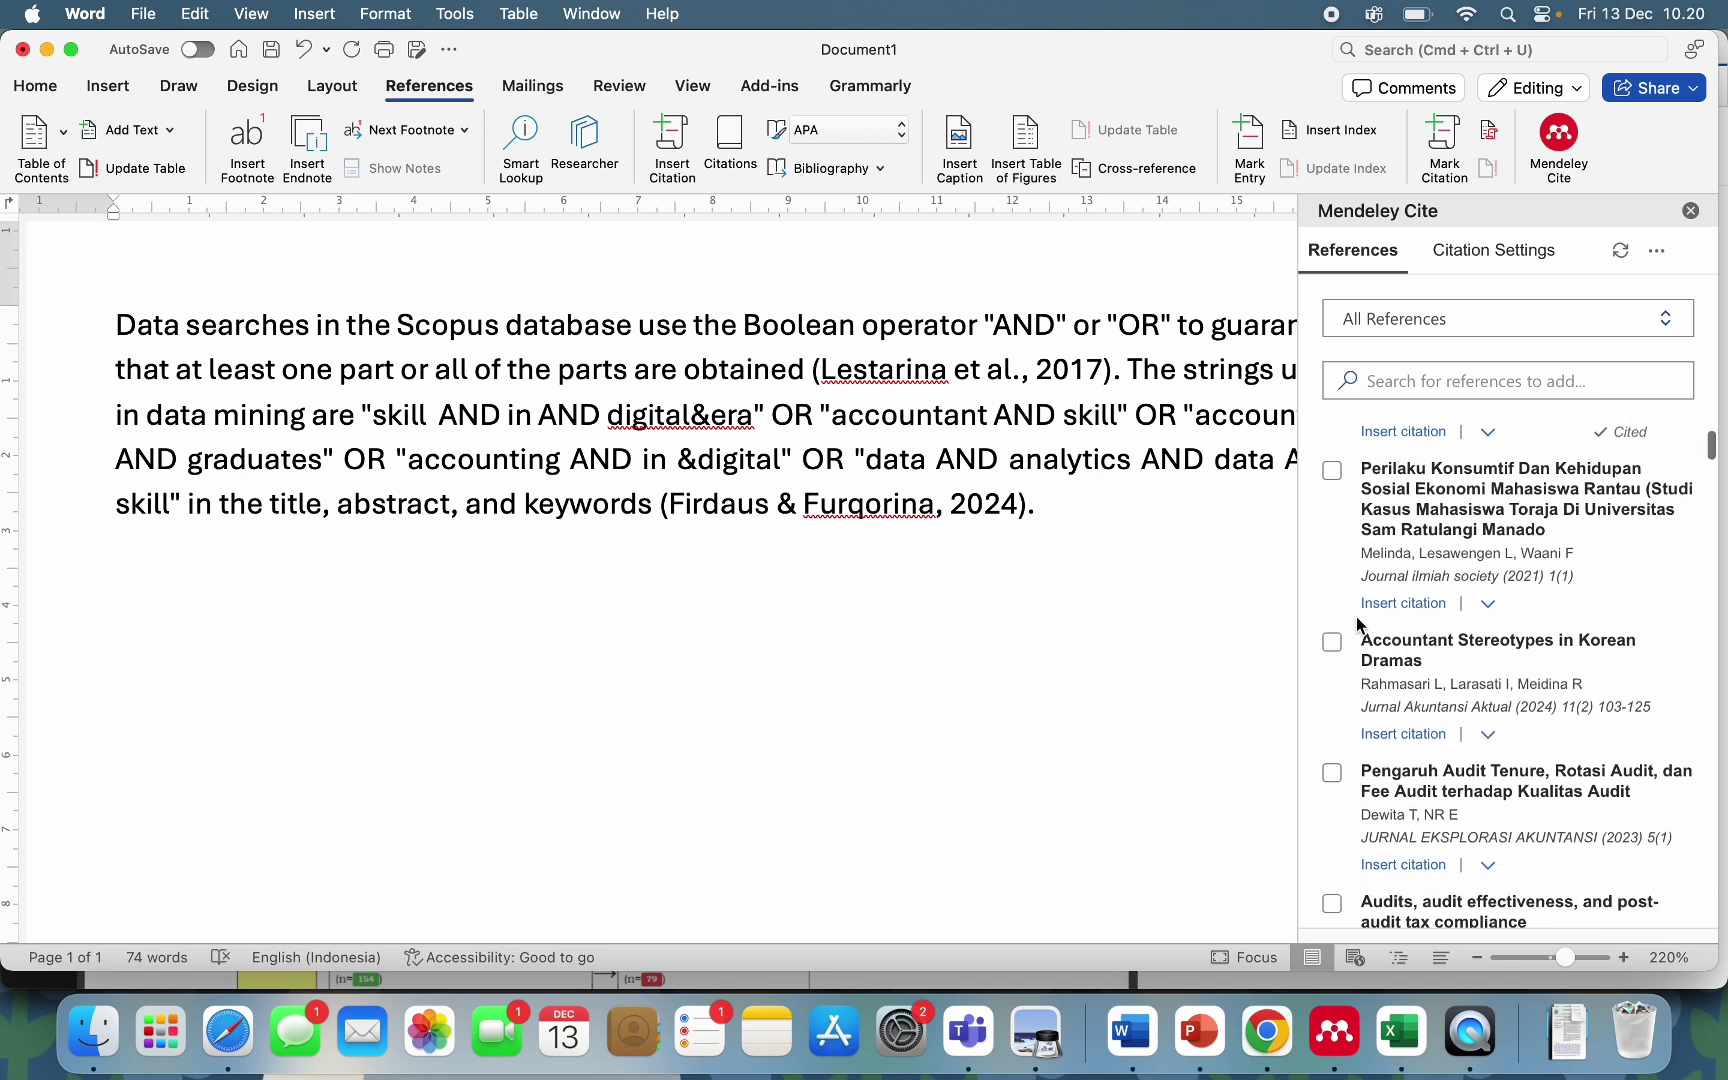
scroll(1355, 616, down, 3)
click(1333, 457)
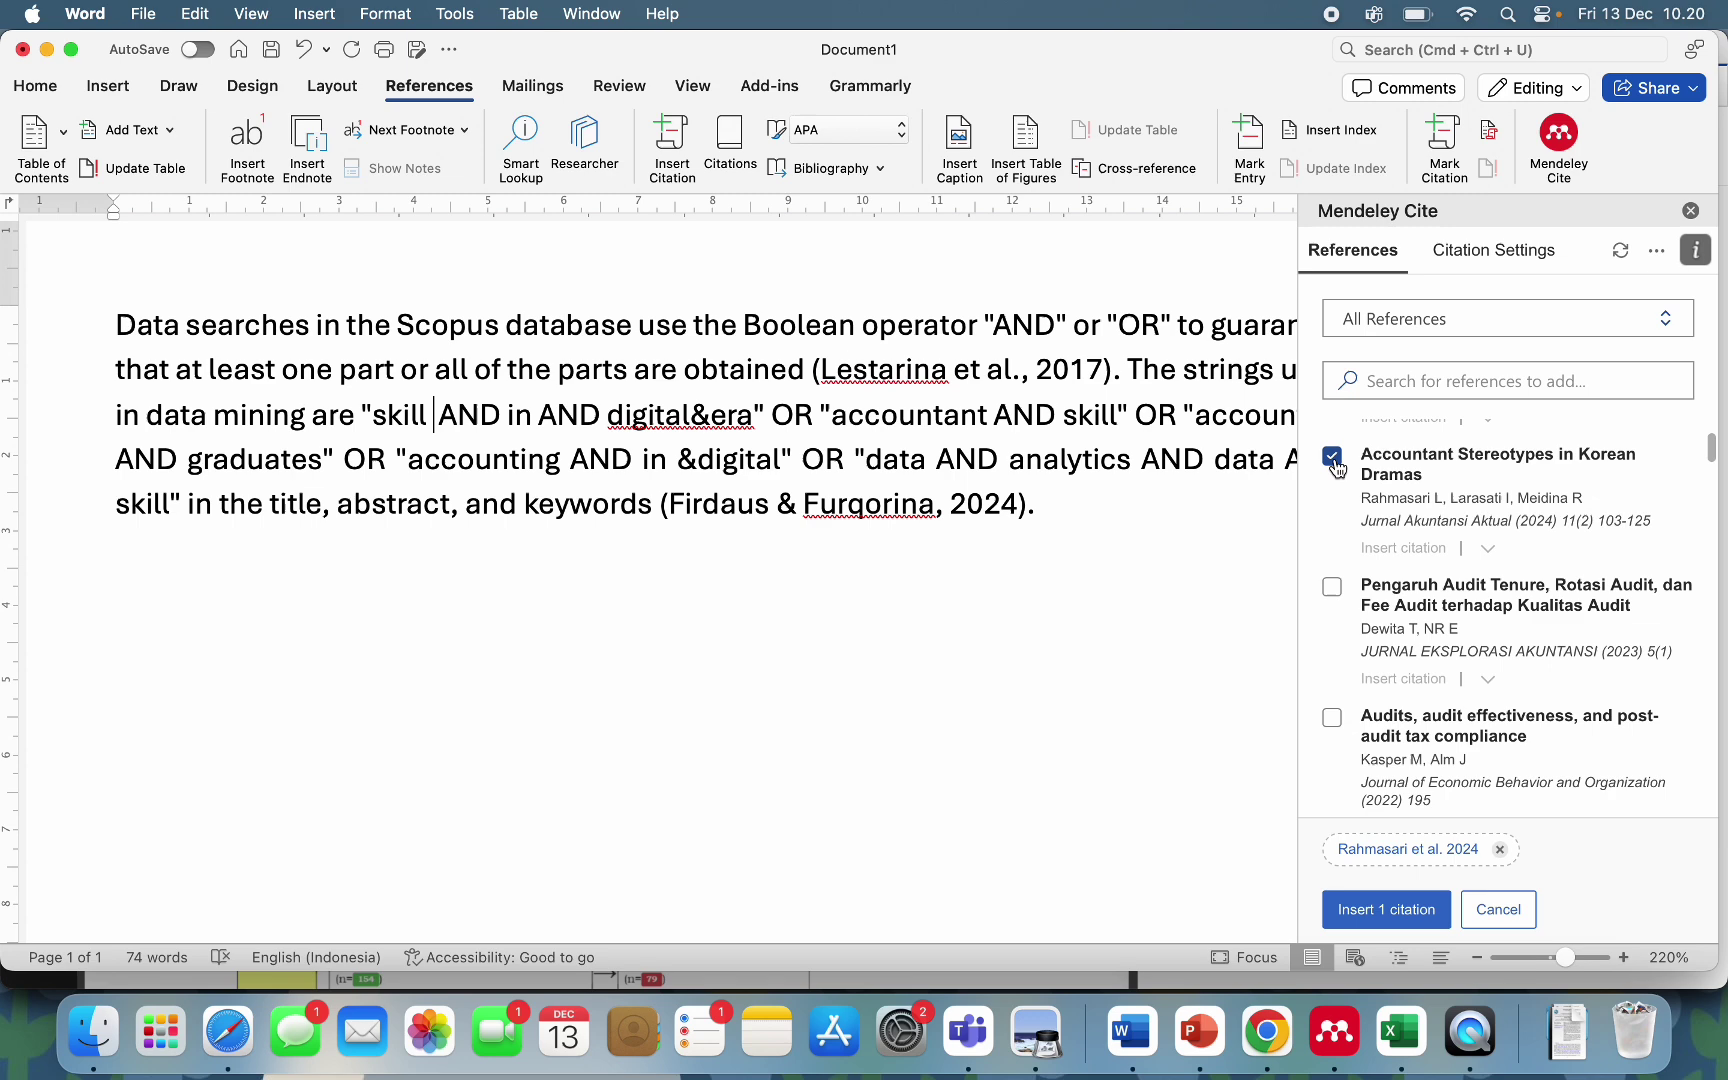
click(1332, 587)
click(1382, 906)
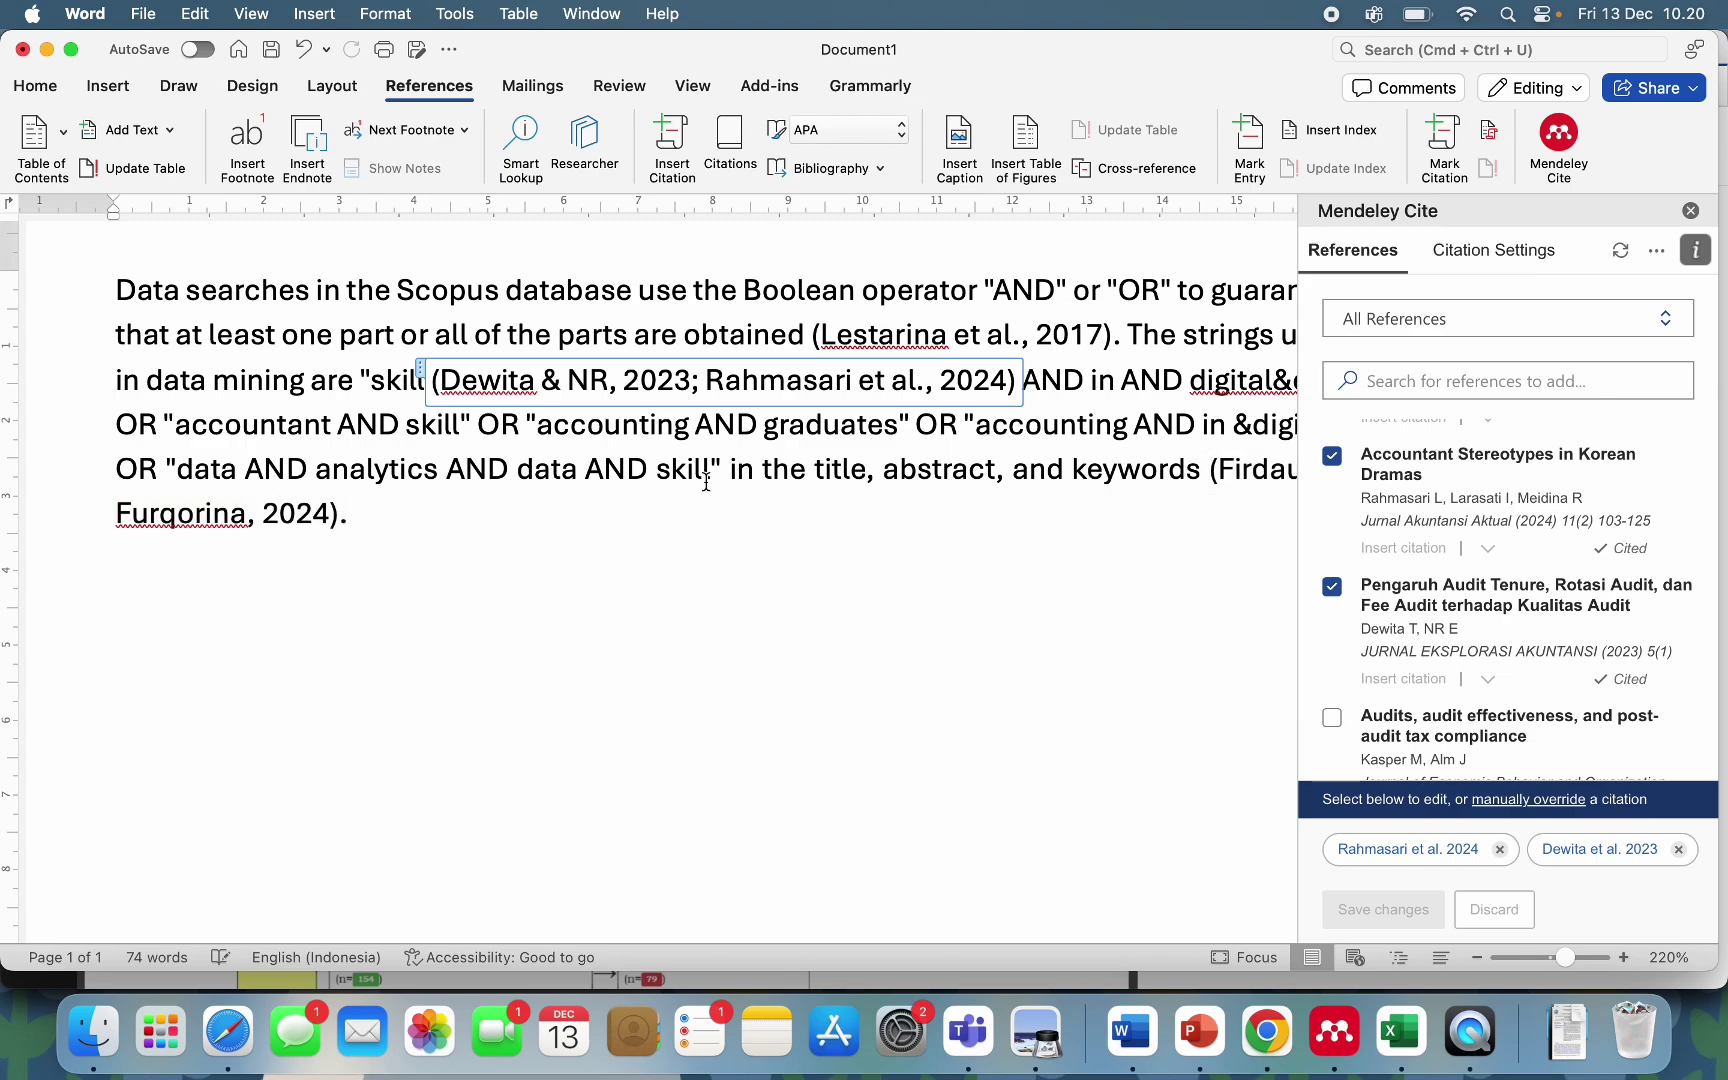
Insert a citation of "Distressed Firm and Bankruptcy Prediction in an International Context" after "data" in the phrase "data AND analytics".
scroll(705, 481, right, 2)
scroll(705, 481, left, 2)
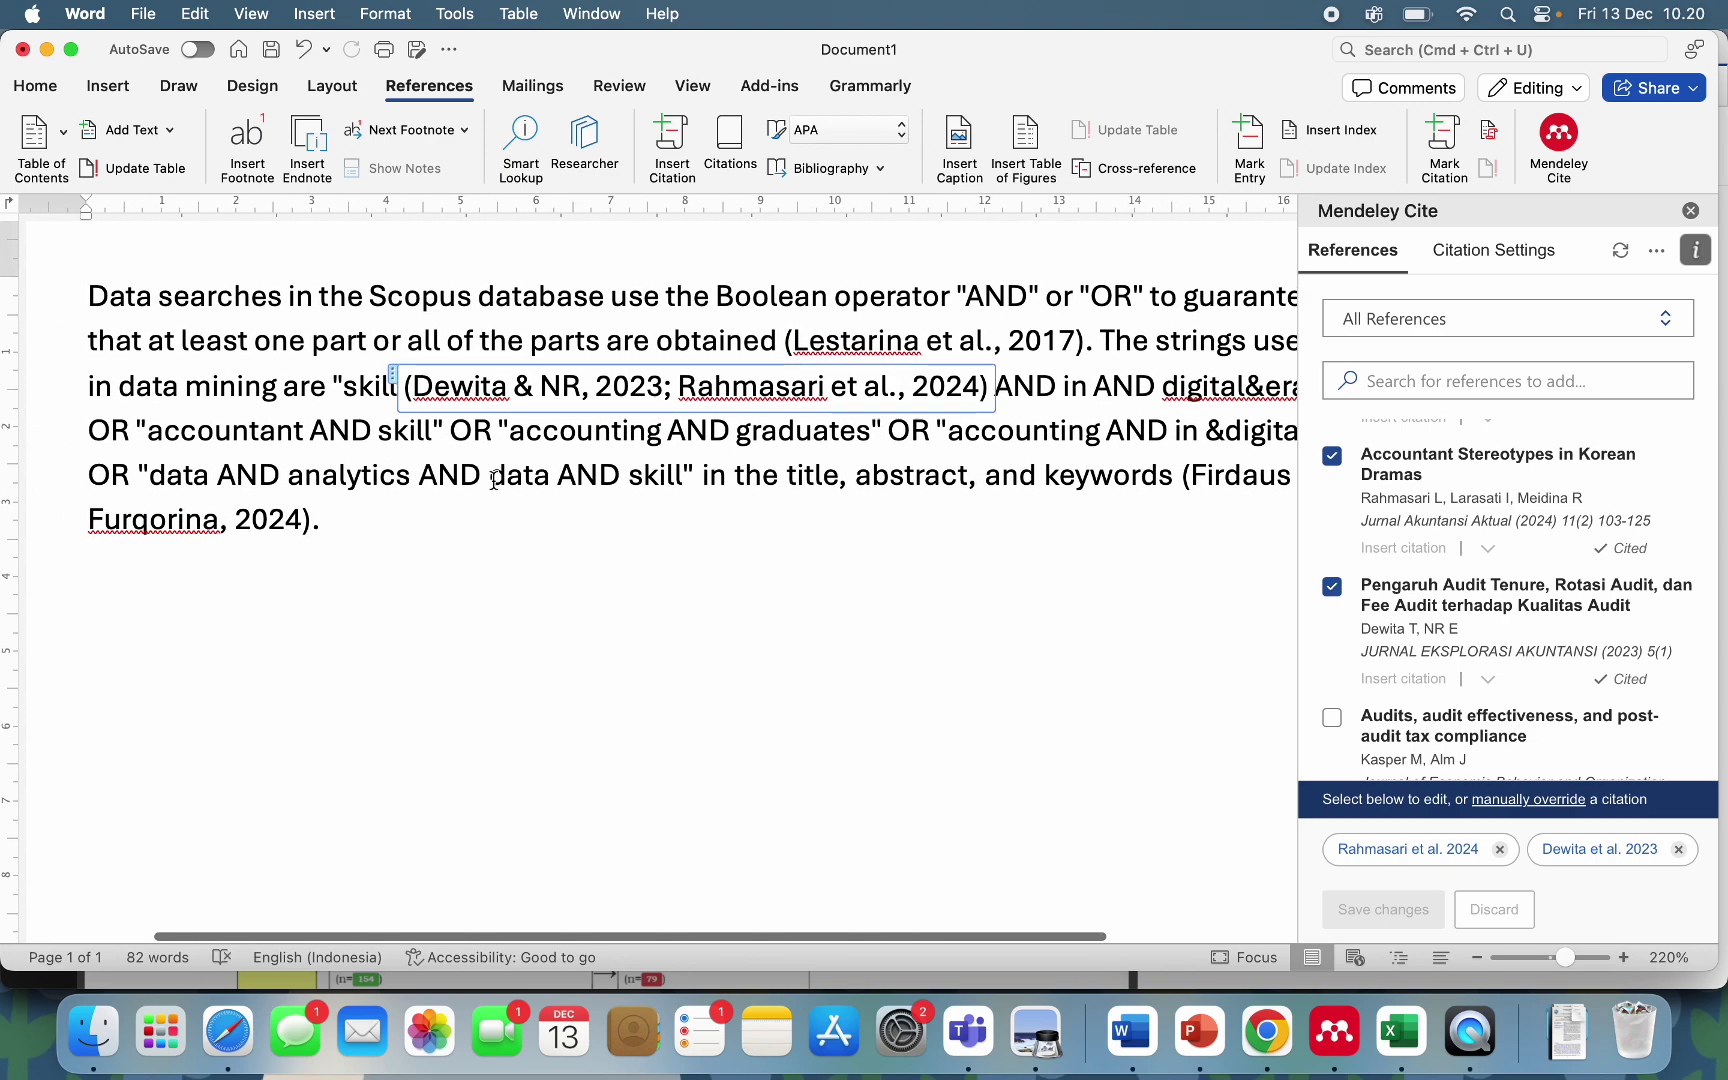
click(219, 474)
click(1332, 587)
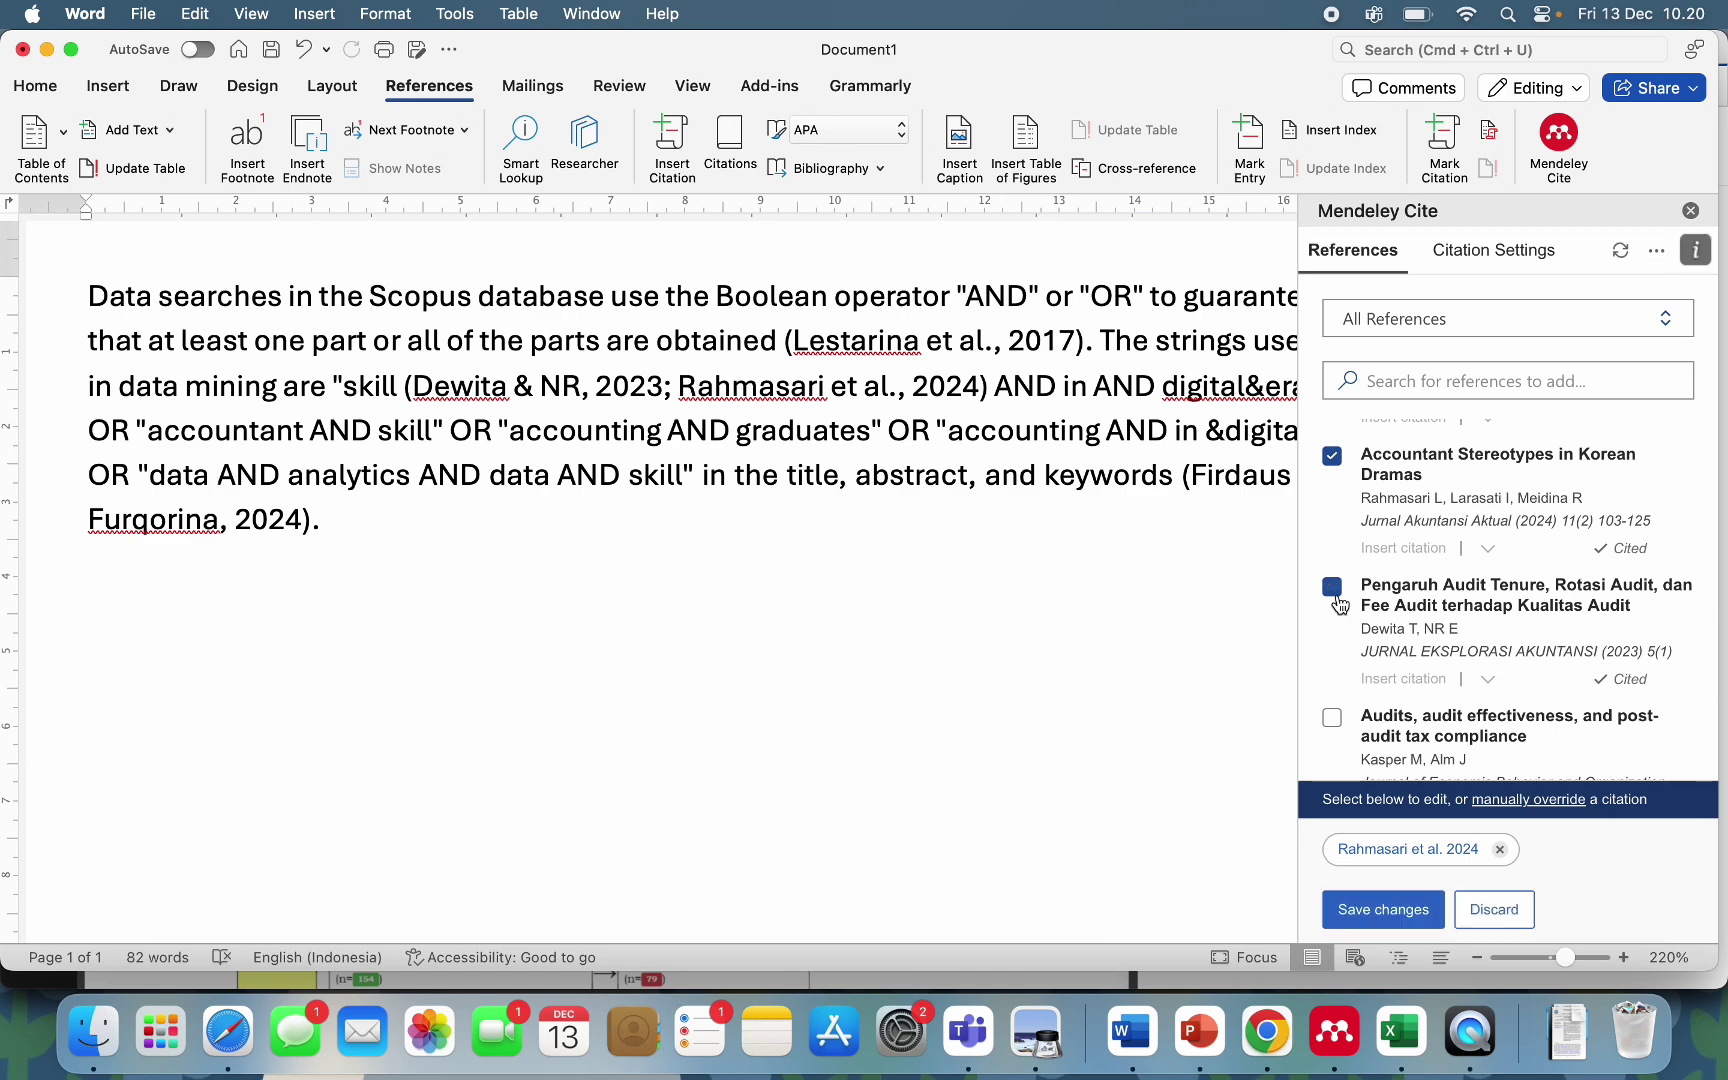
click(1333, 459)
click(1333, 459)
click(1333, 459)
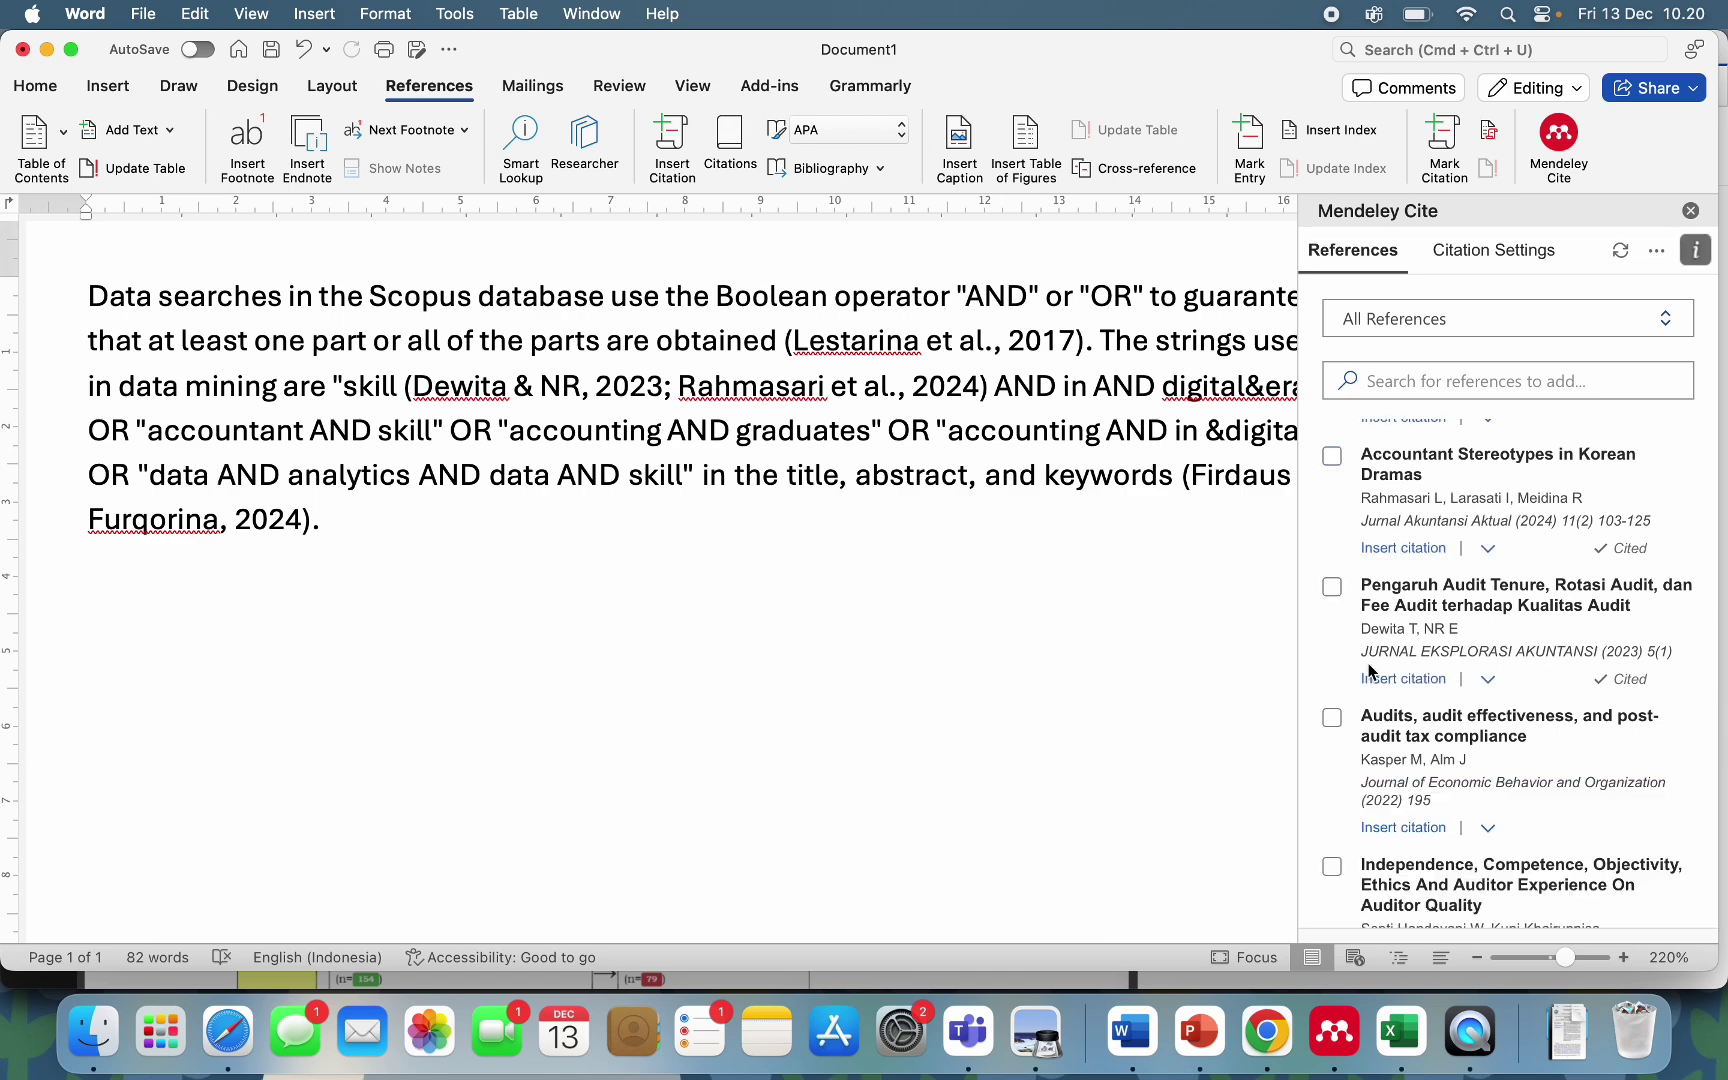
scroll(1369, 663, down, 5)
click(1331, 587)
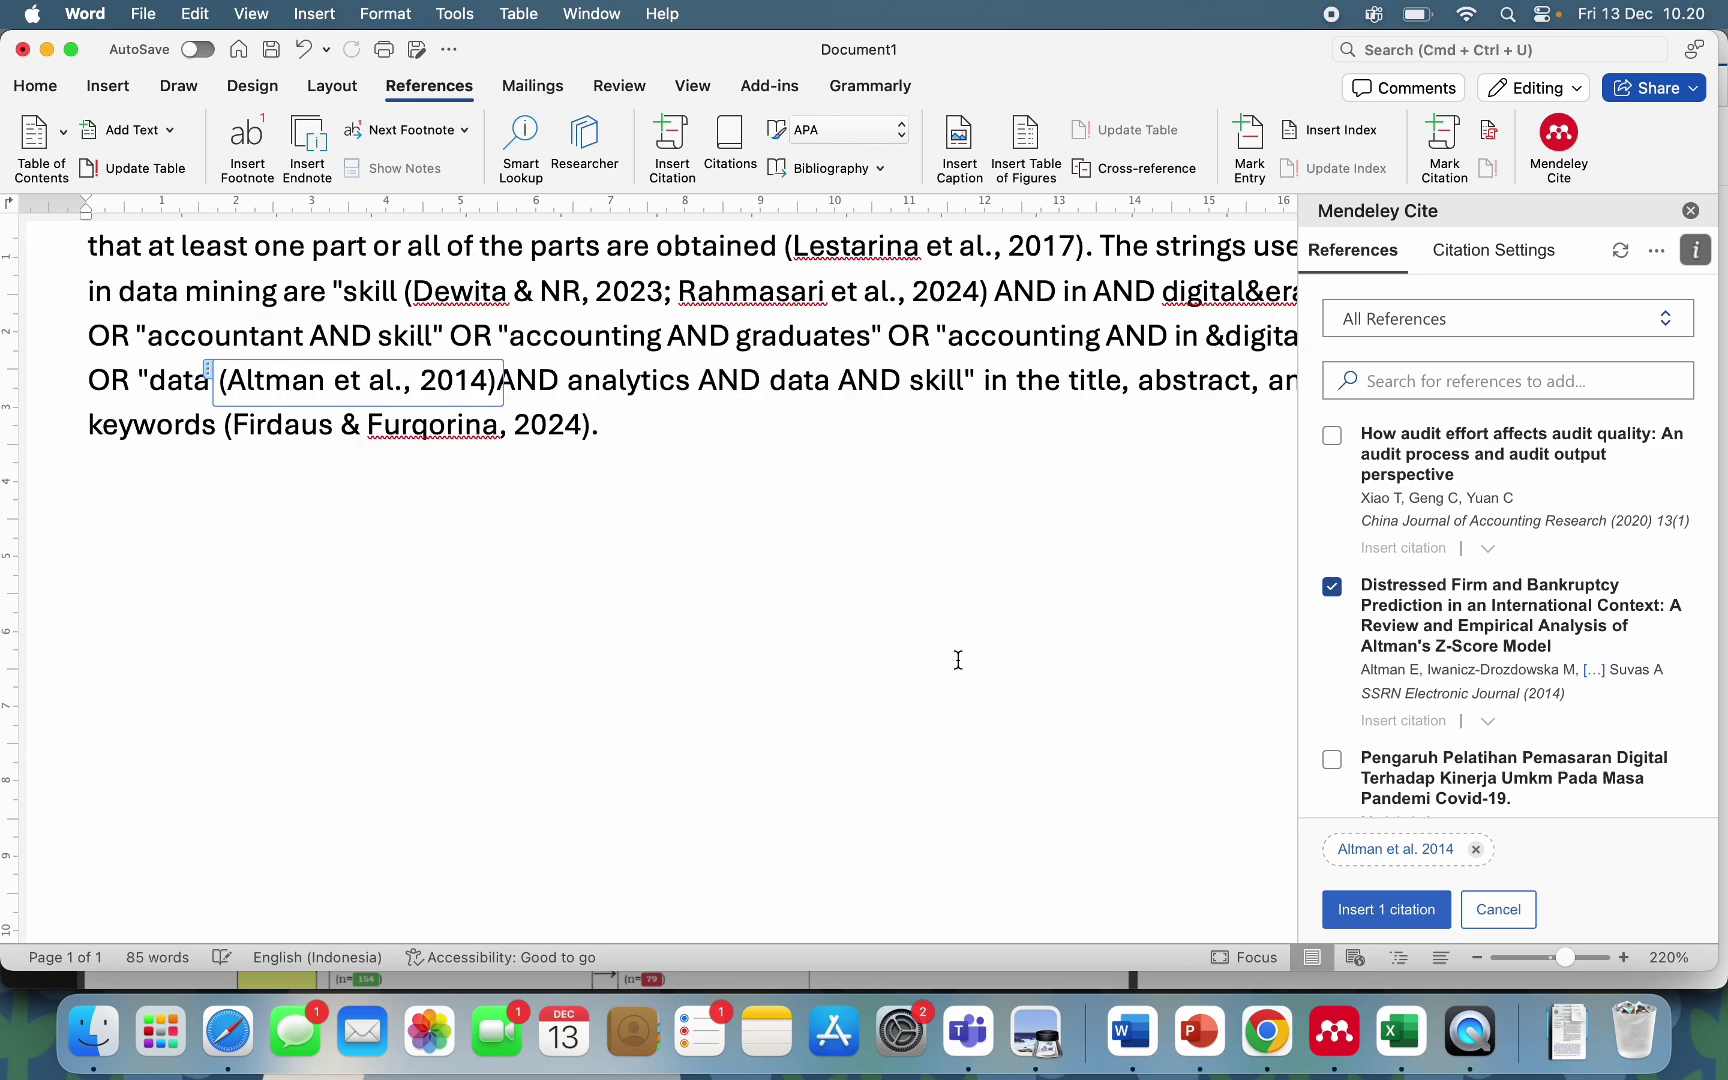
Add a period followed by a space after the citation that follows "data", before "AND analytics".
click(665, 478)
click(500, 380)
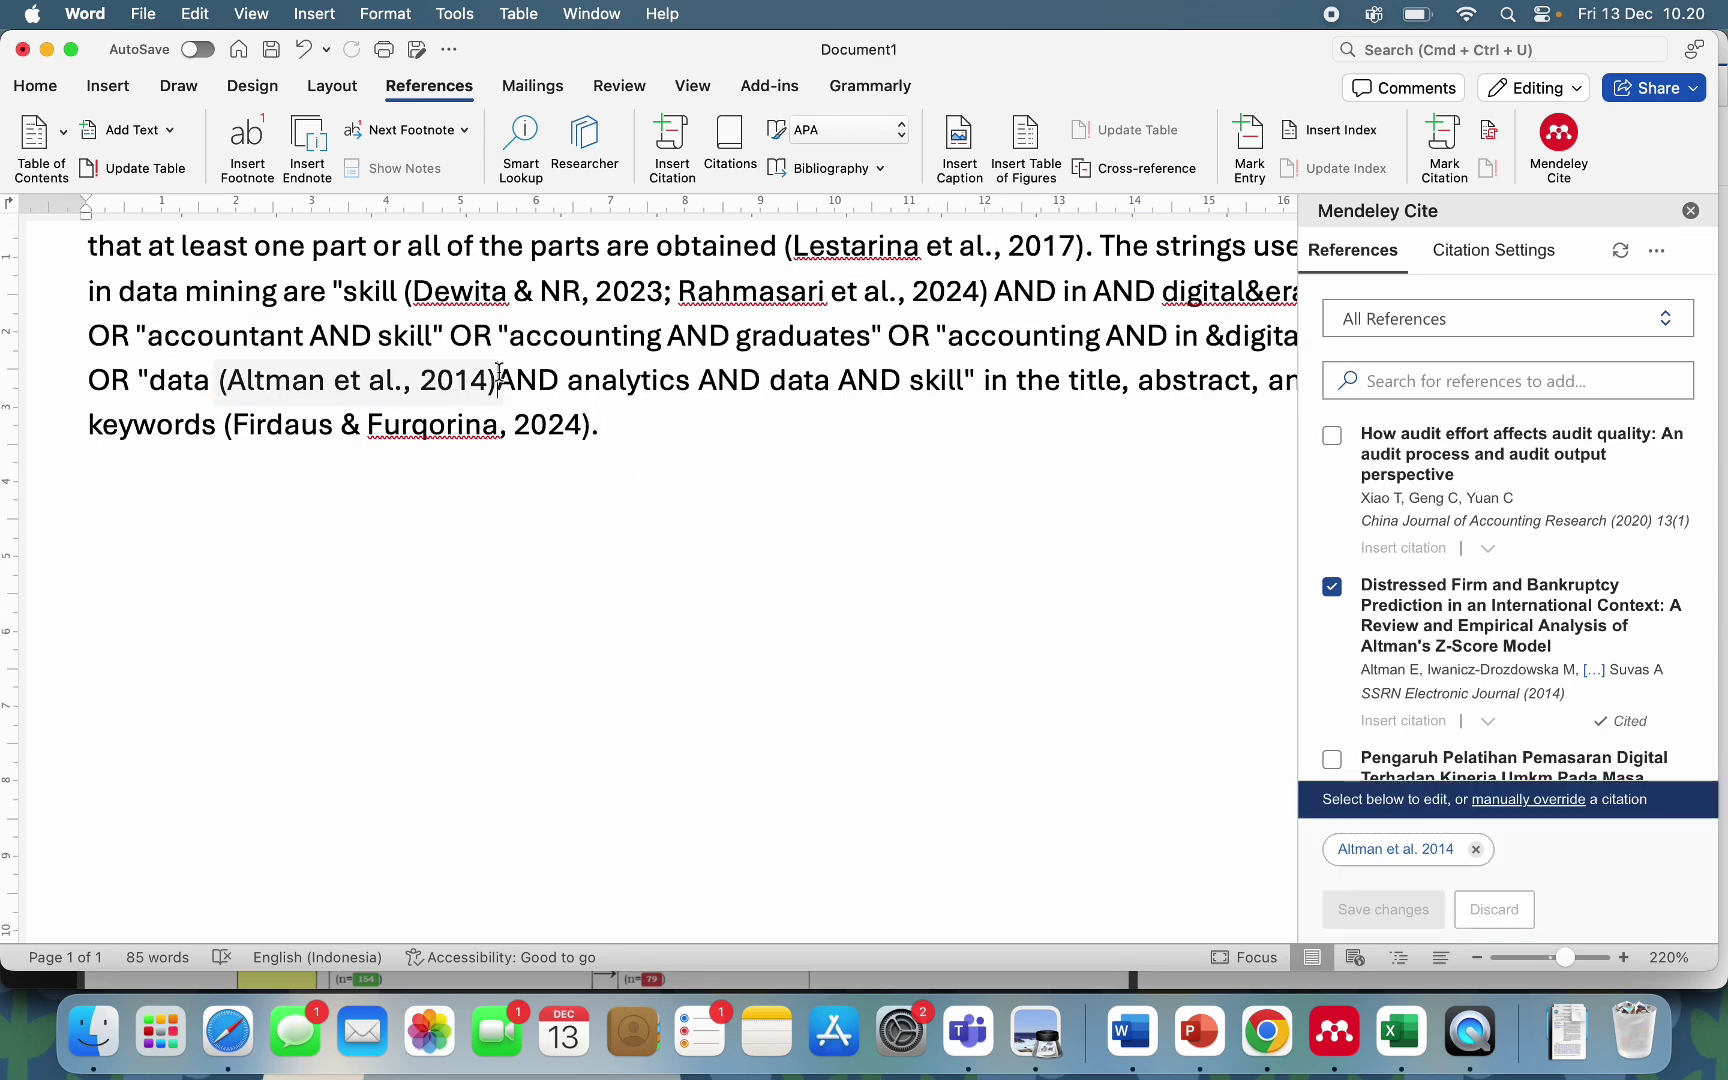
text(.)
key(BackSpace)
key(BackSpace)
text(.)
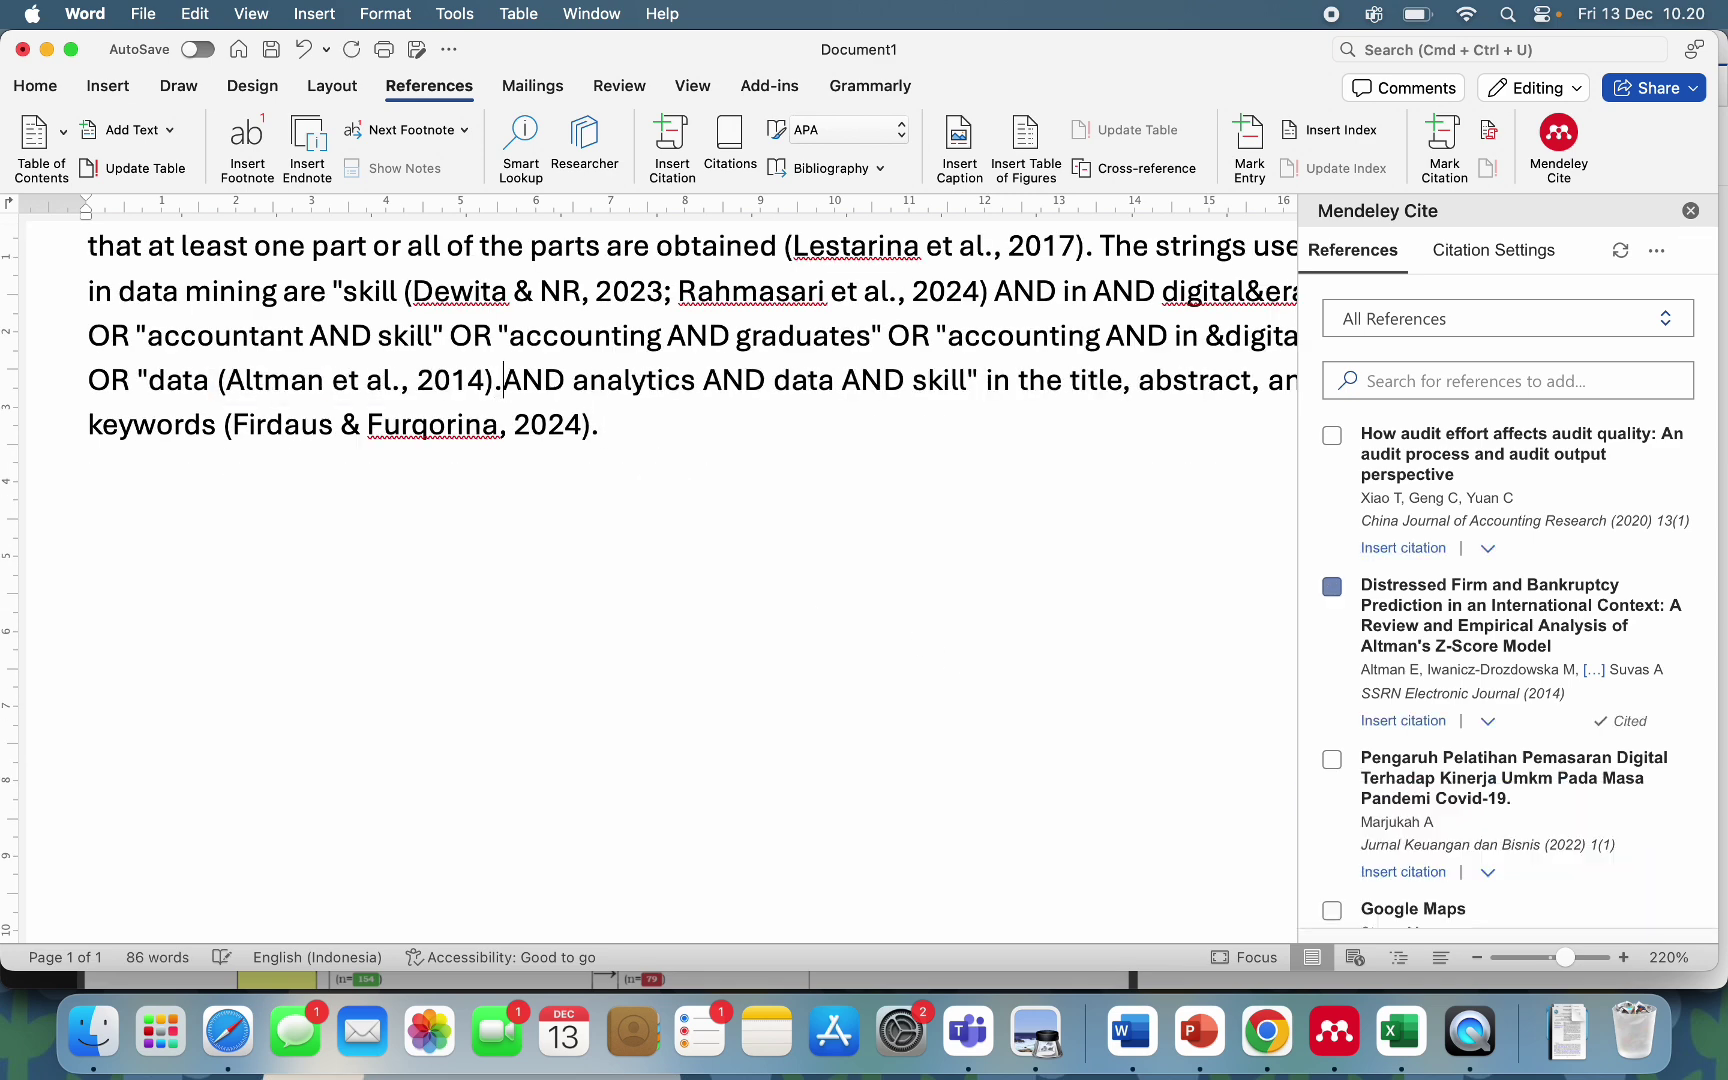
Insert a page break after the paragraph and write the heading "Daftar Pustaka" on one line of the new page.
click(619, 448)
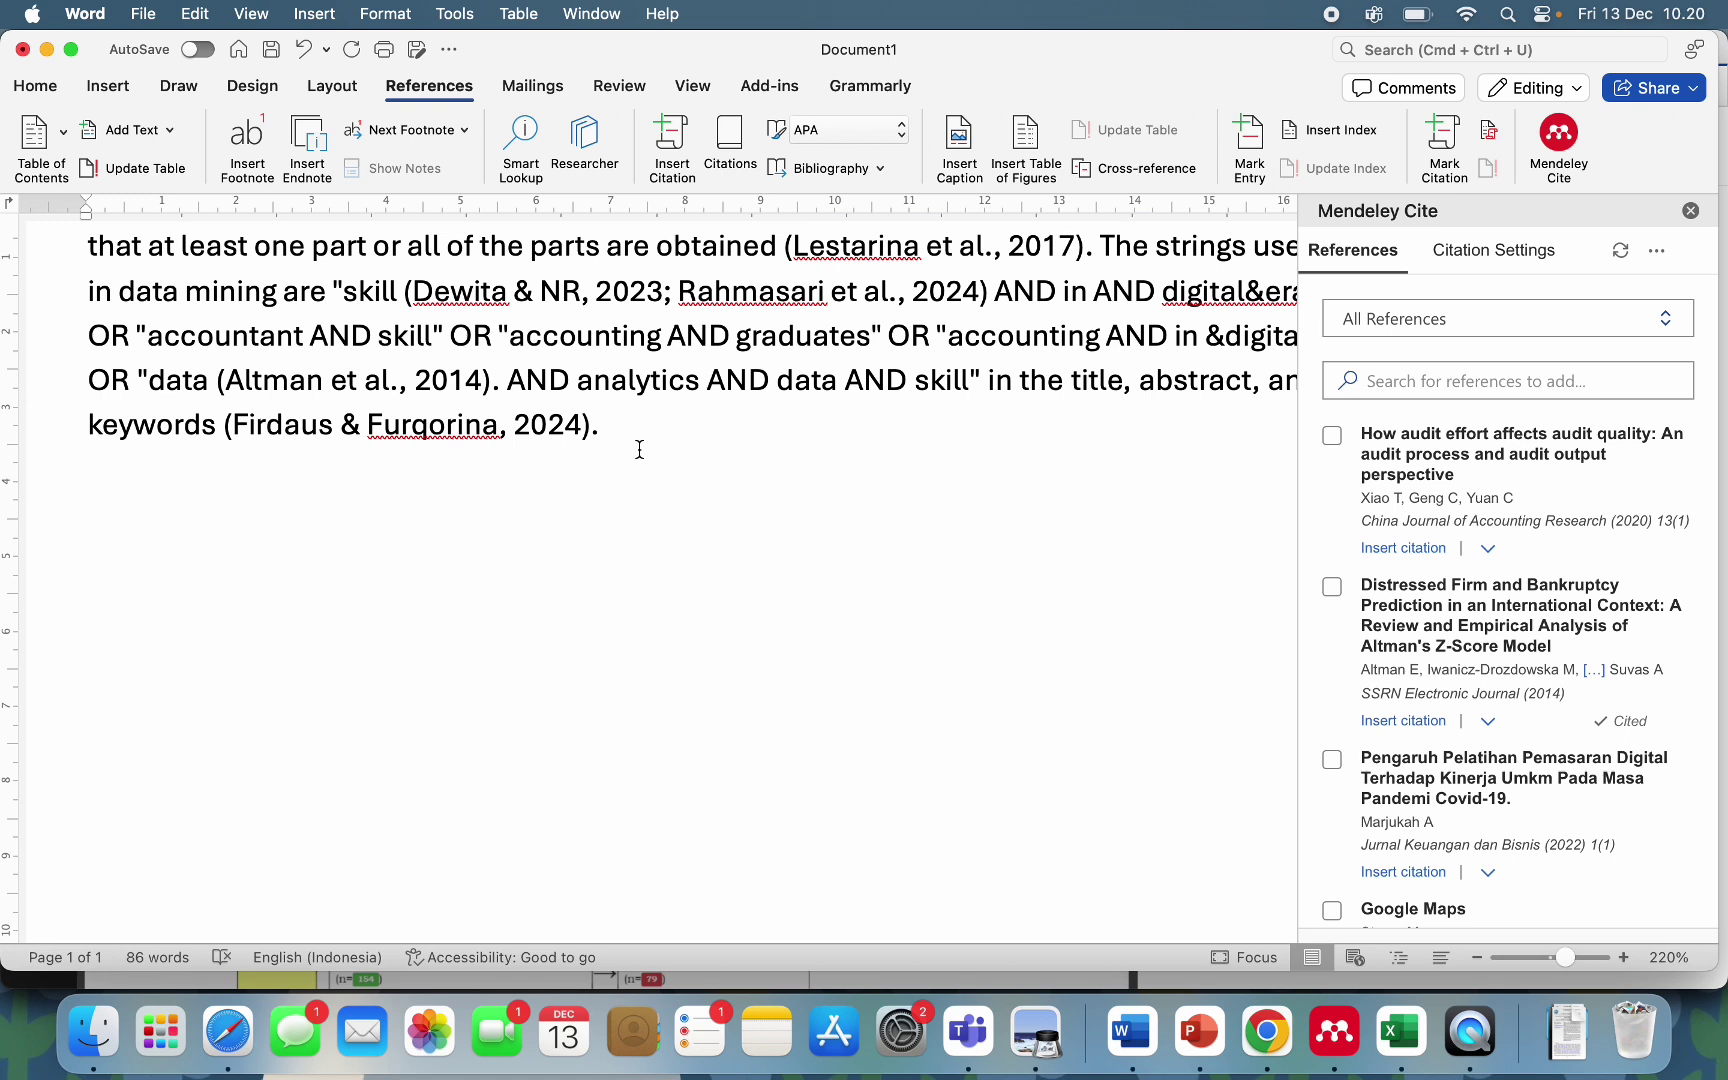
key(super+Return)
text(d)
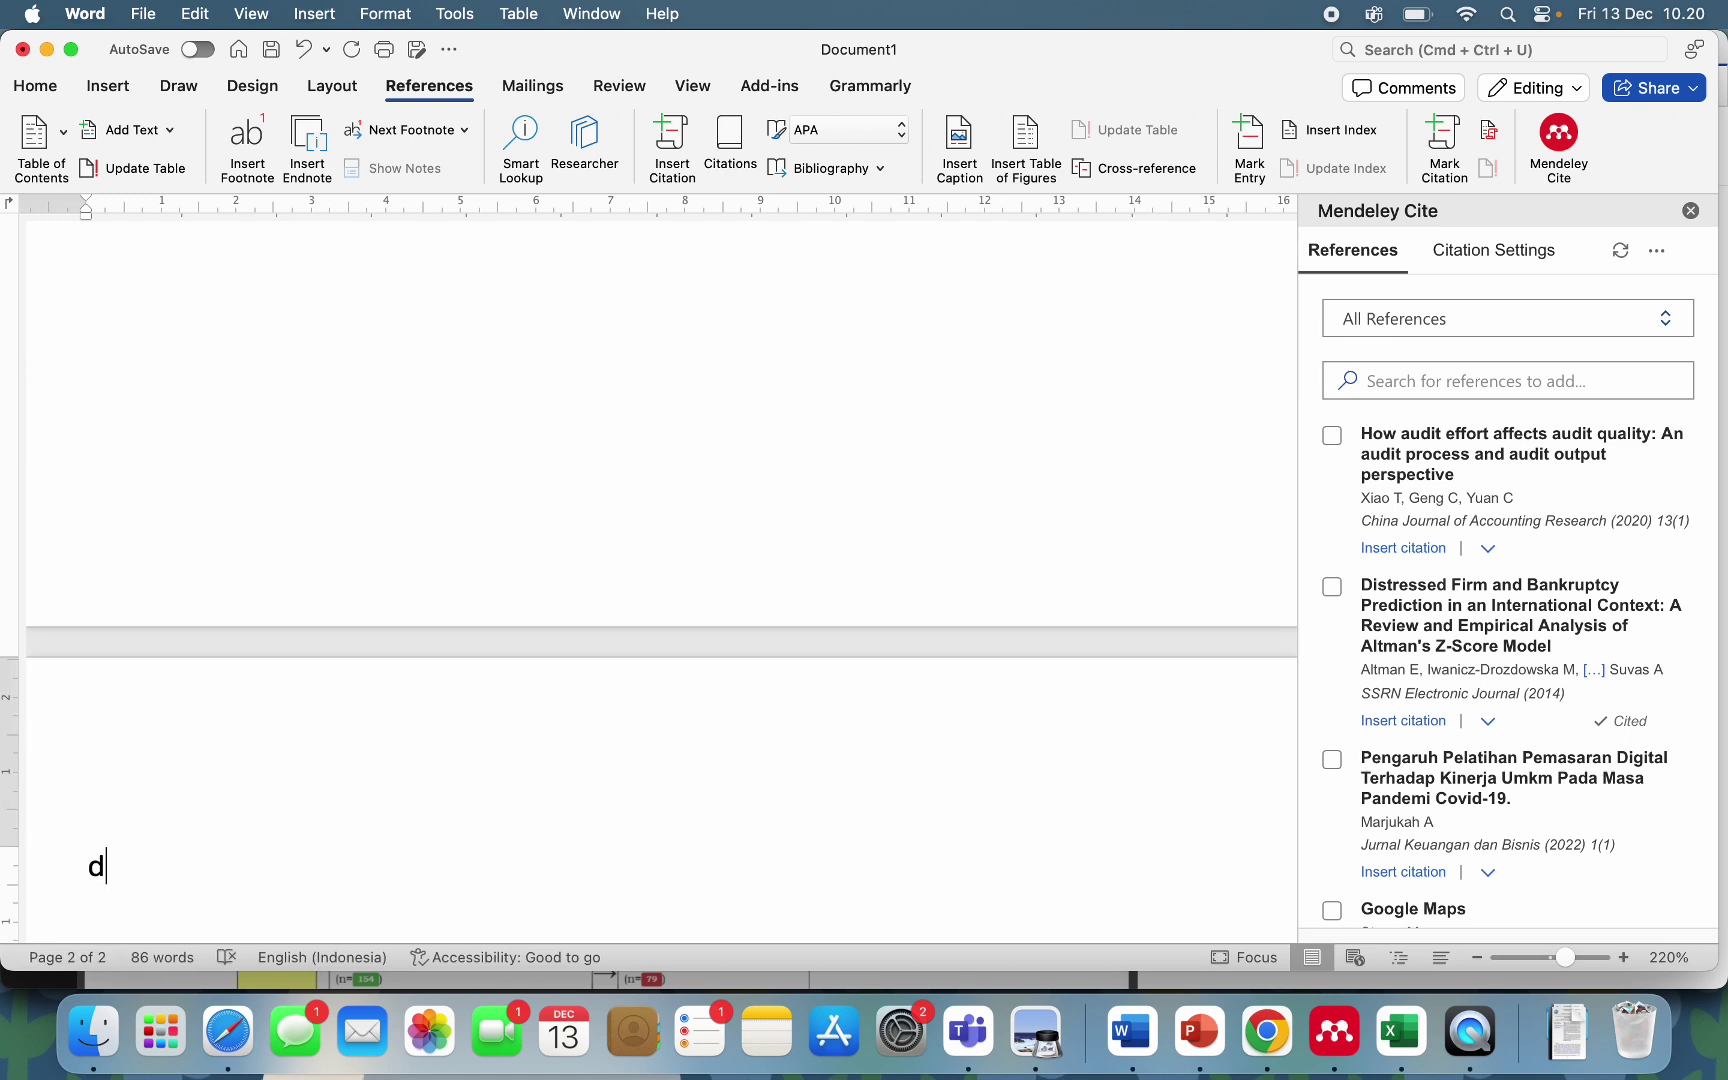
text(aftar)
key(Return)
text(pust)
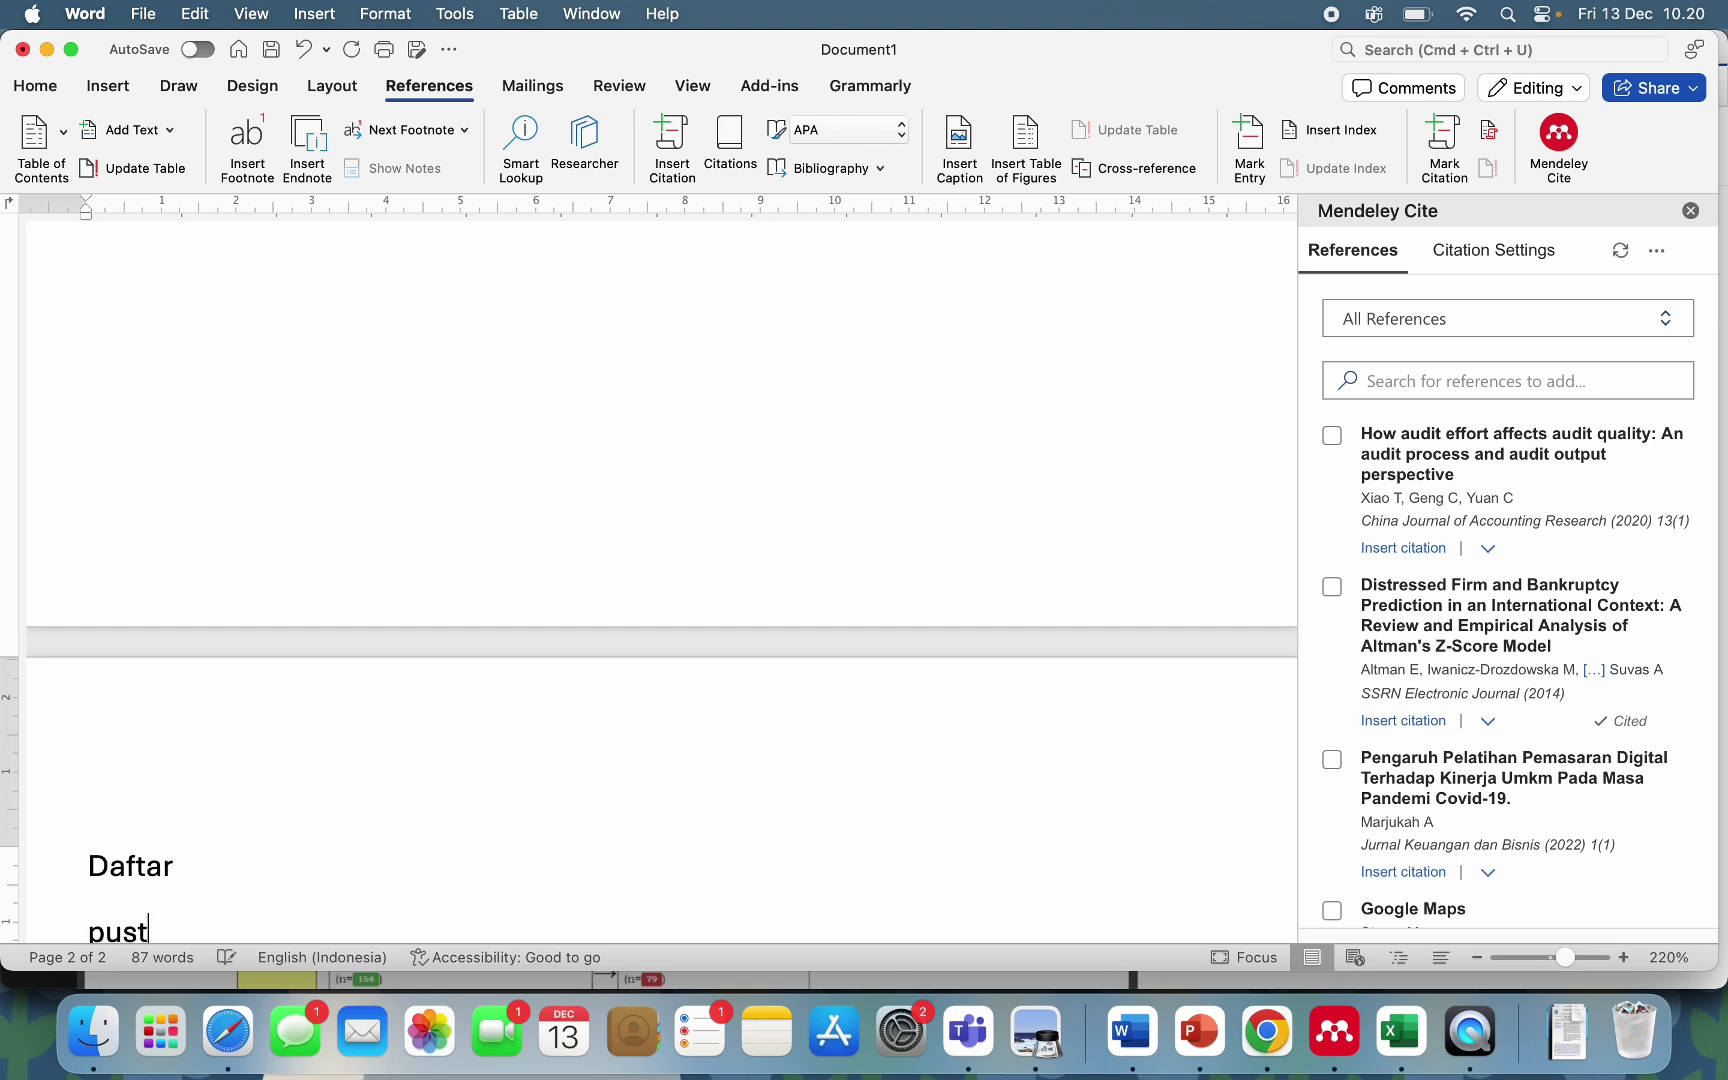
text(ai=)
text(k)
click(89, 930)
key(BackSpace)
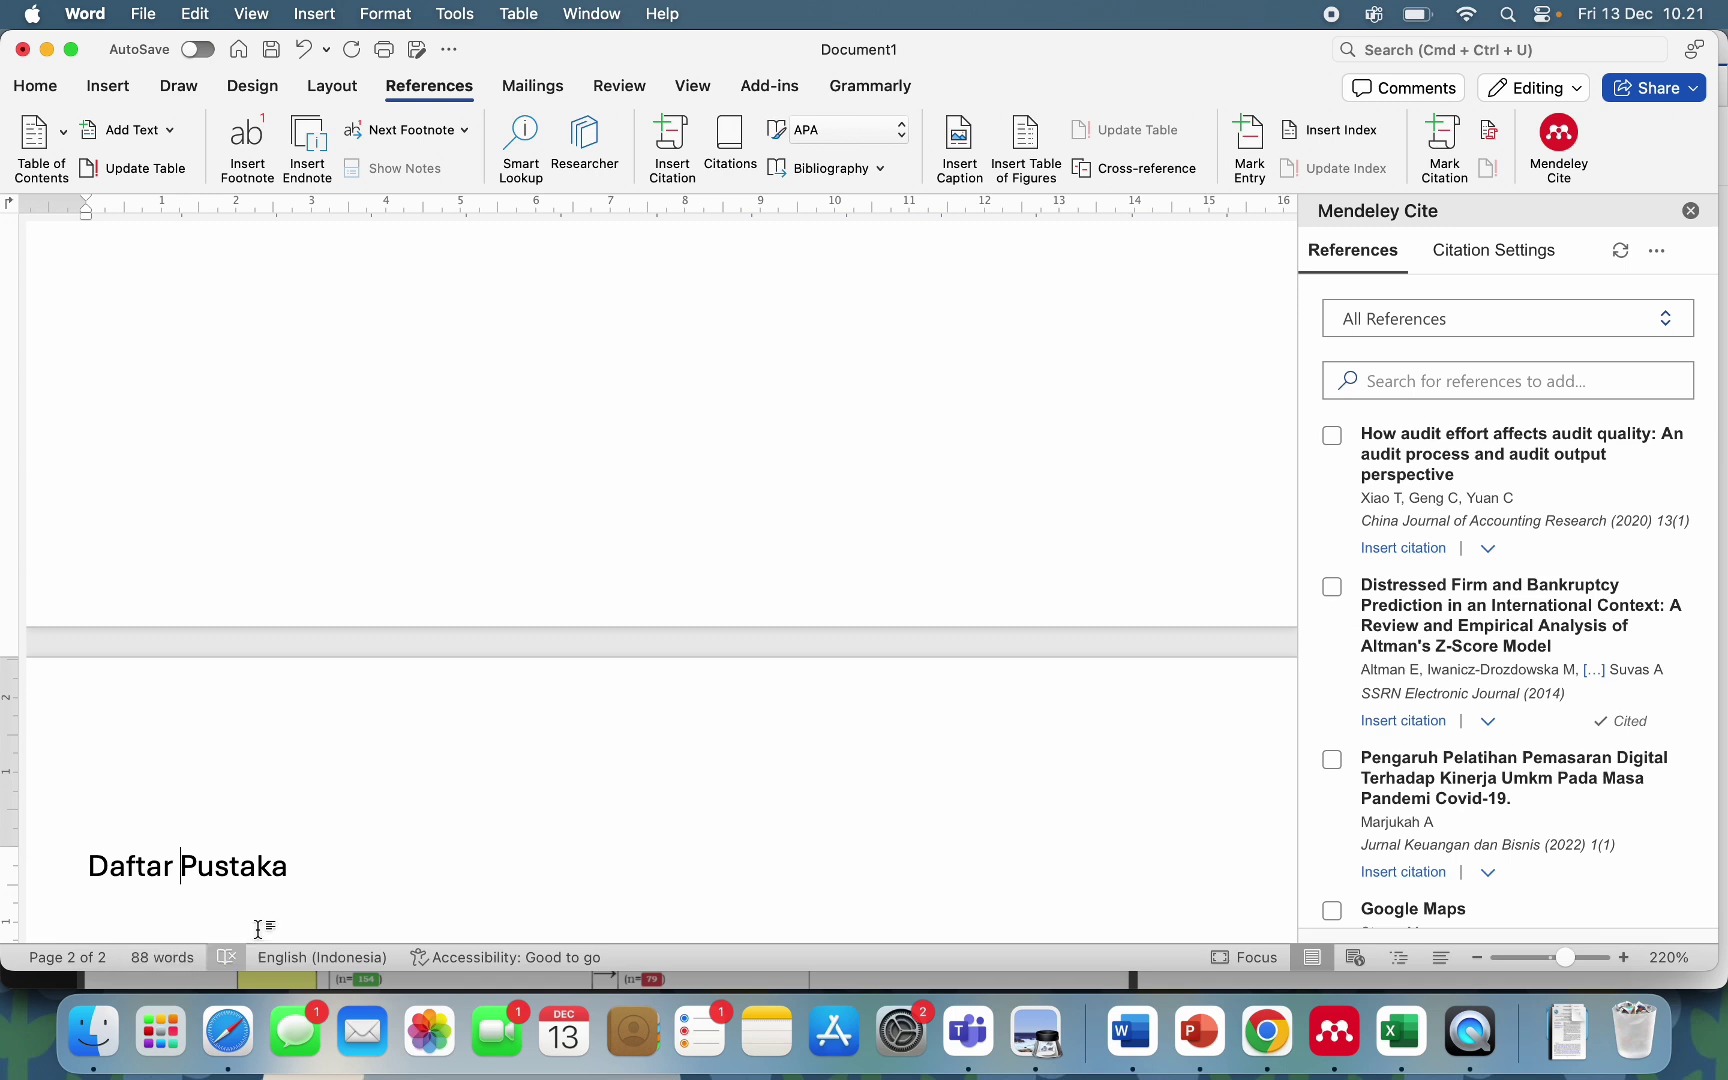
Start an empty line directly below the "Daftar Pustaka" heading.
click(319, 888)
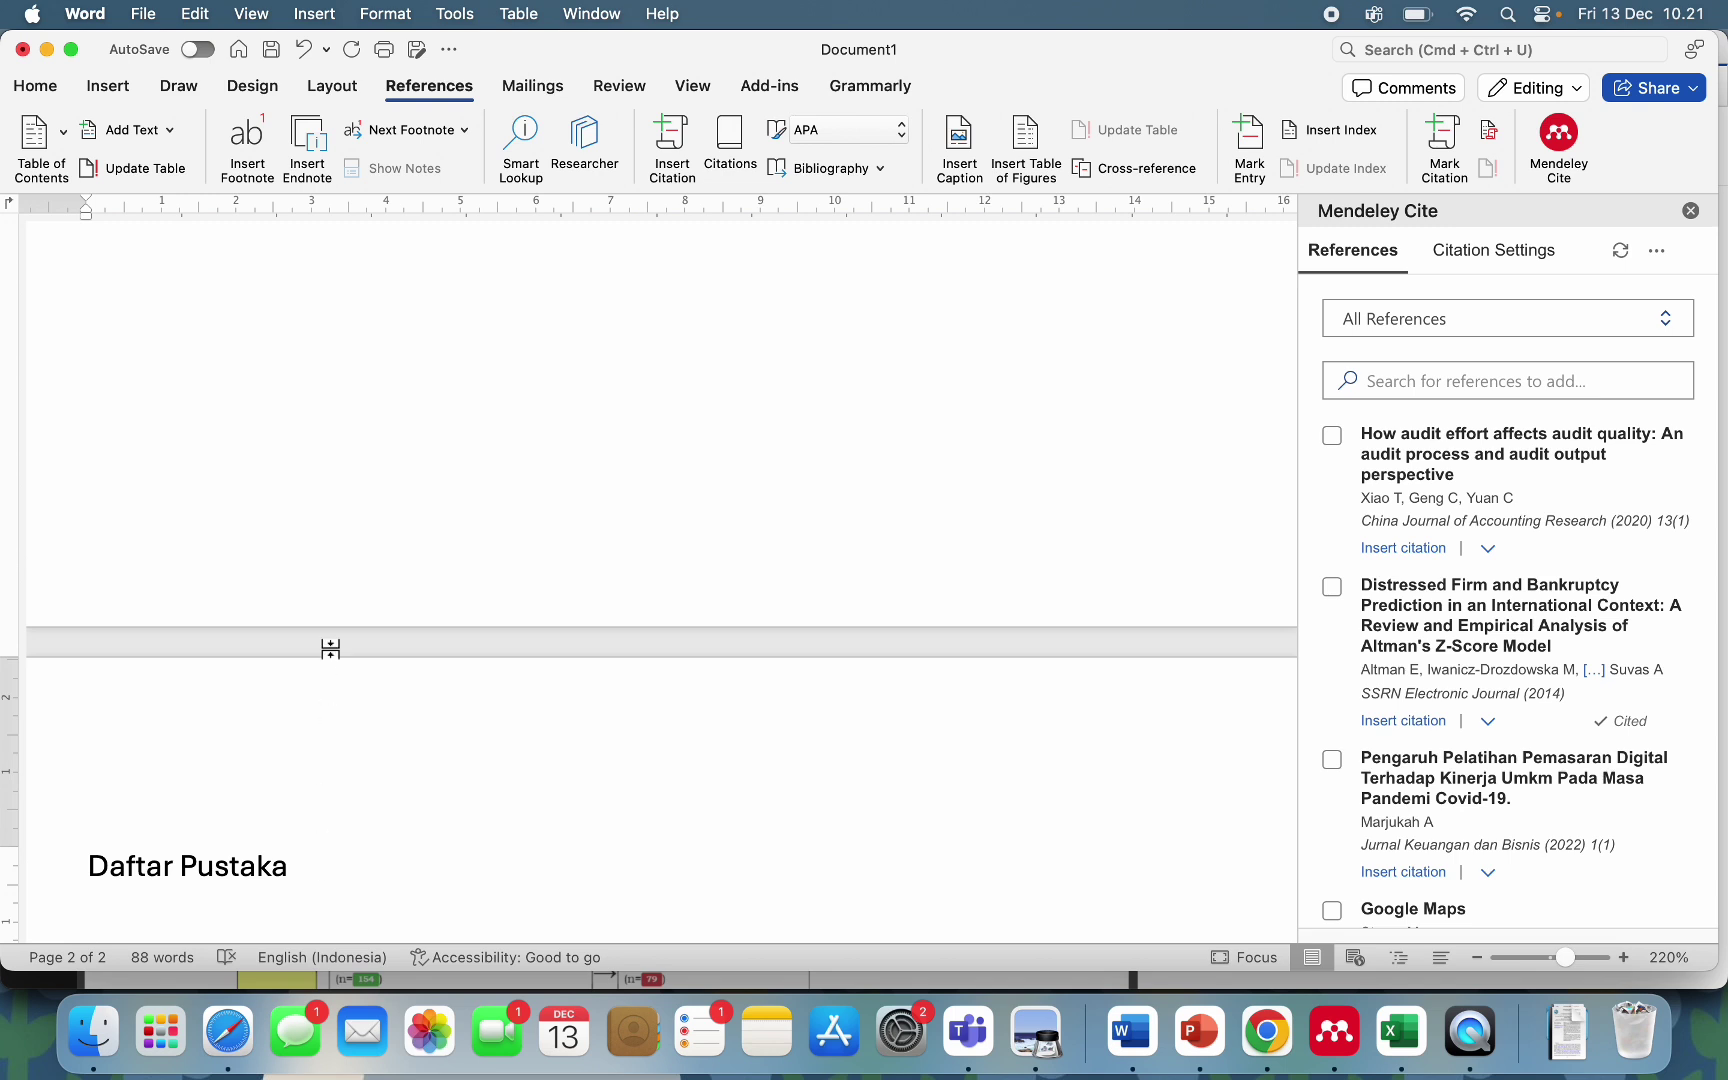
scroll(330, 649, down, 3)
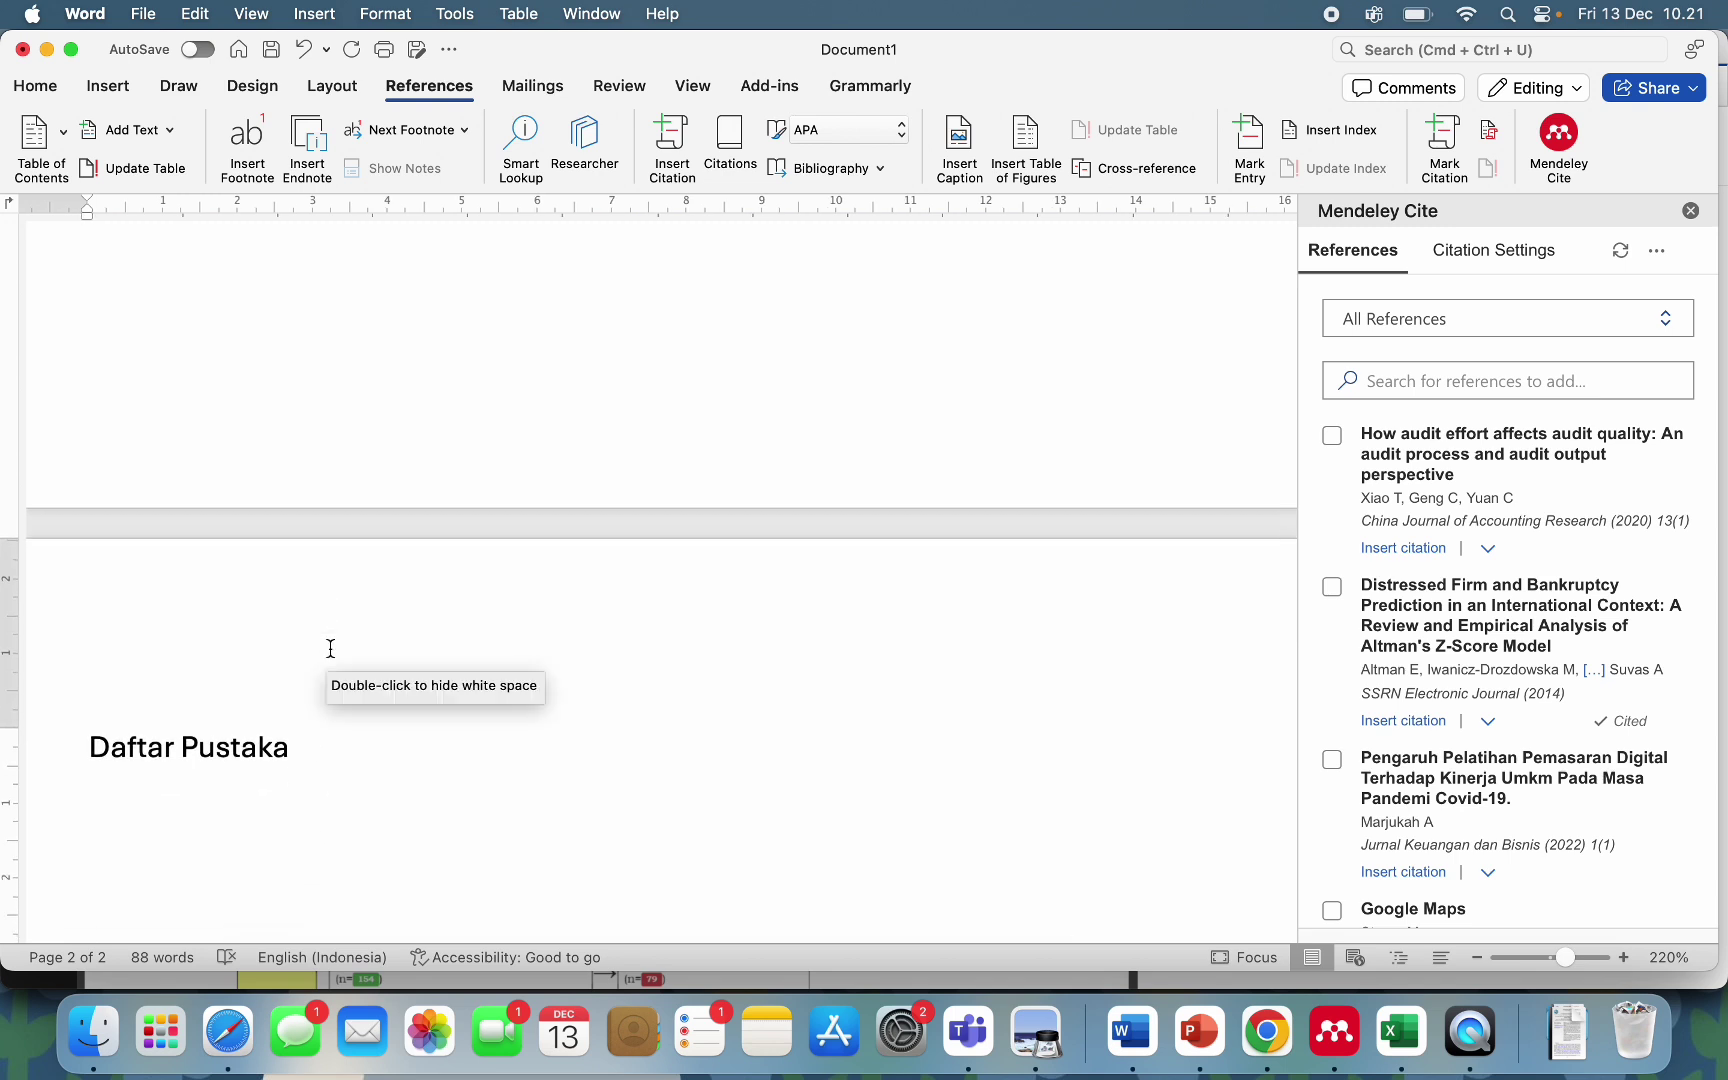
scroll(330, 649, up, 5)
scroll(330, 649, left, 2)
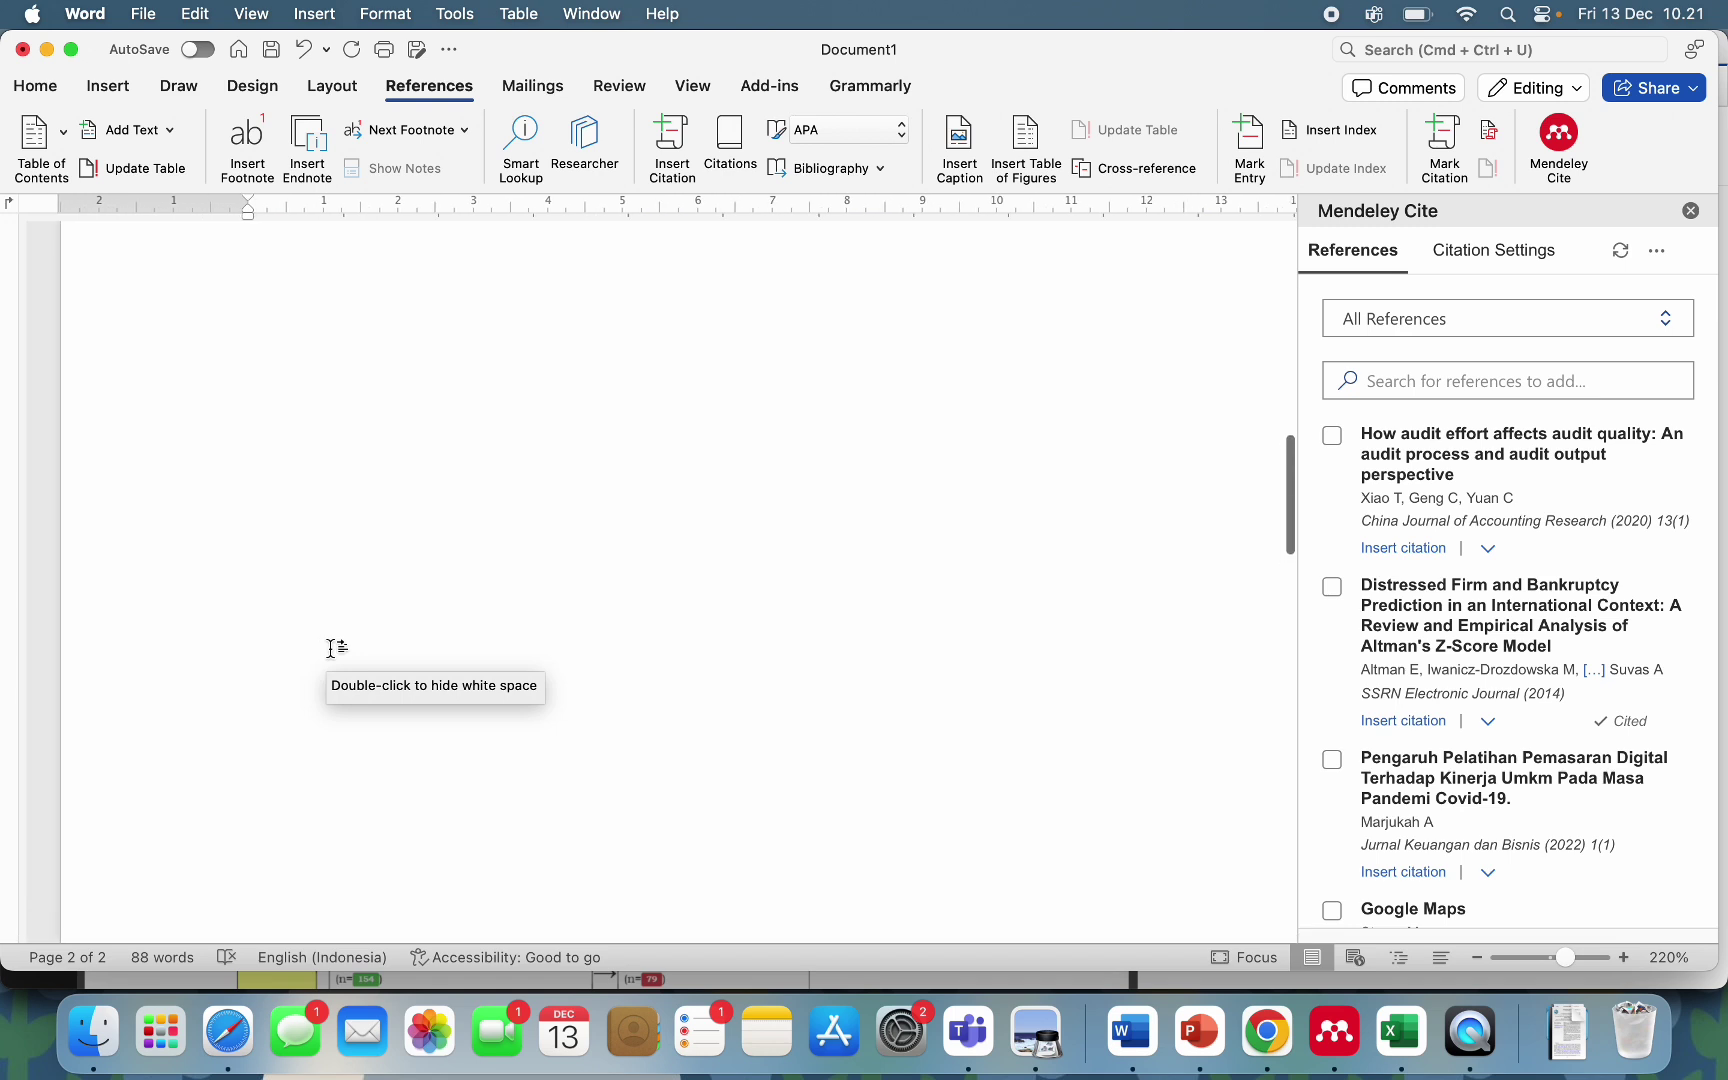
scroll(331, 649, down, 5)
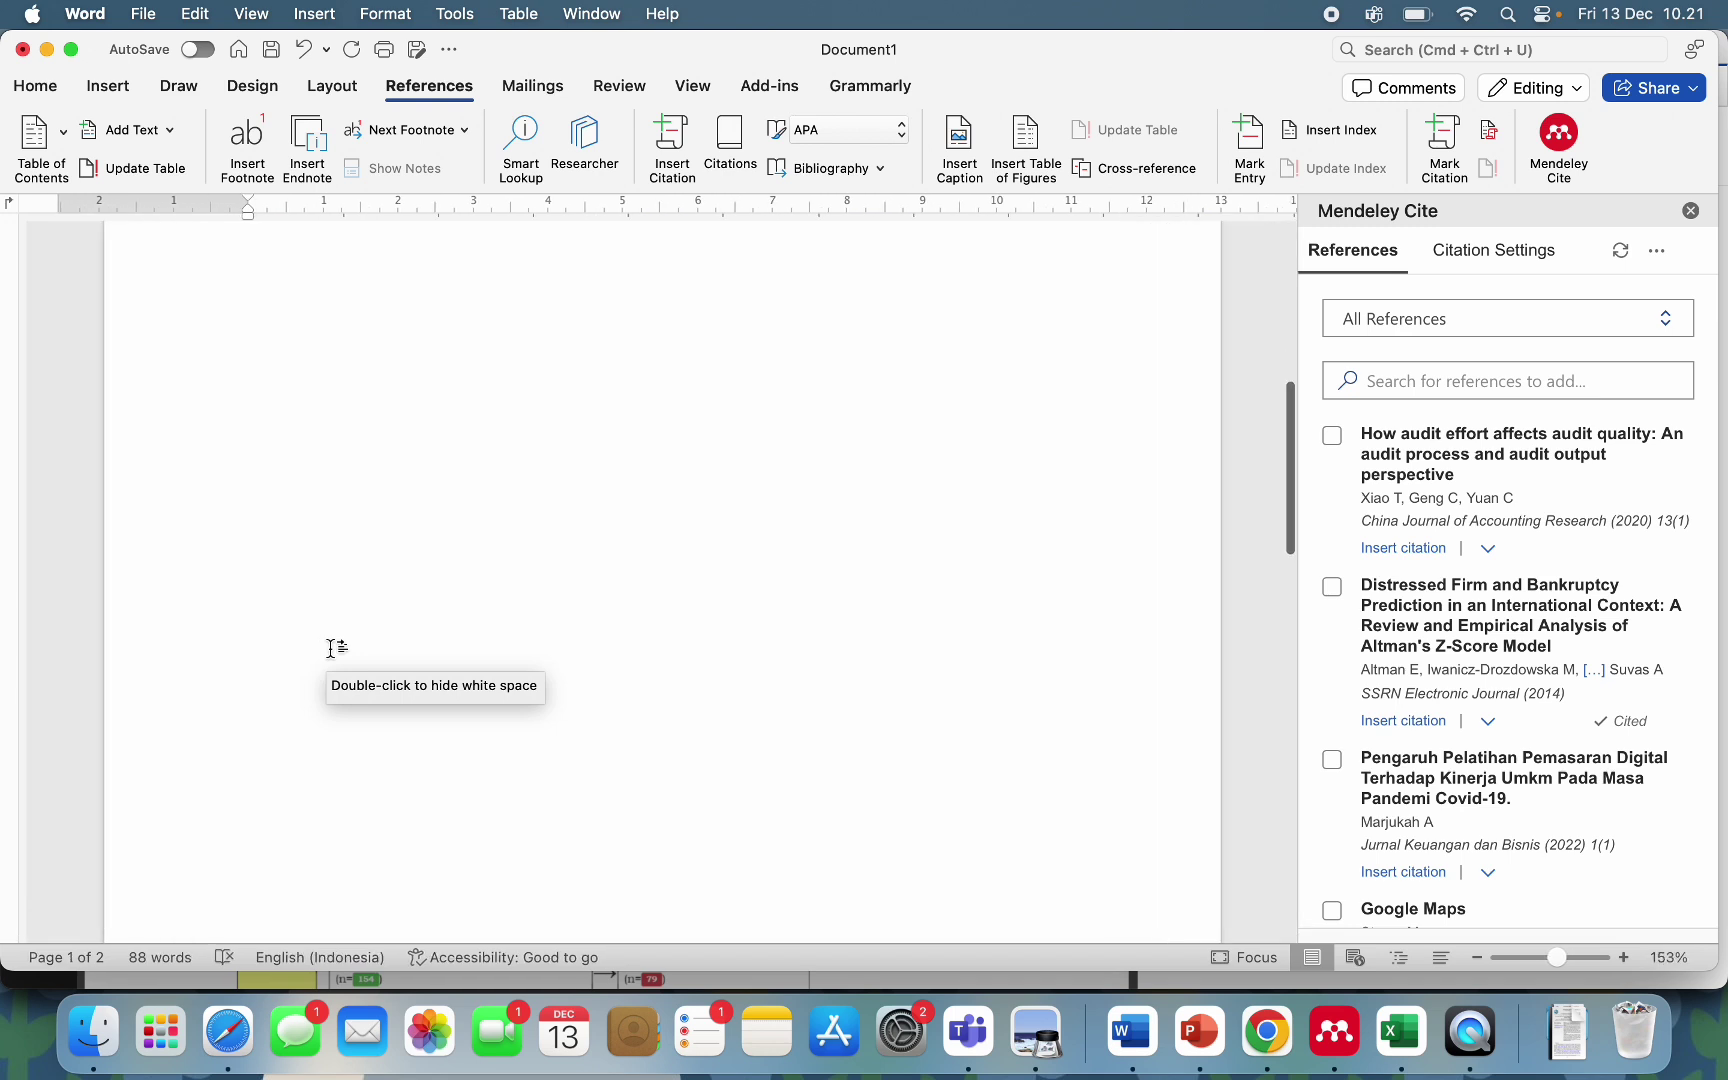
scroll(331, 649, down, 8)
click(258, 582)
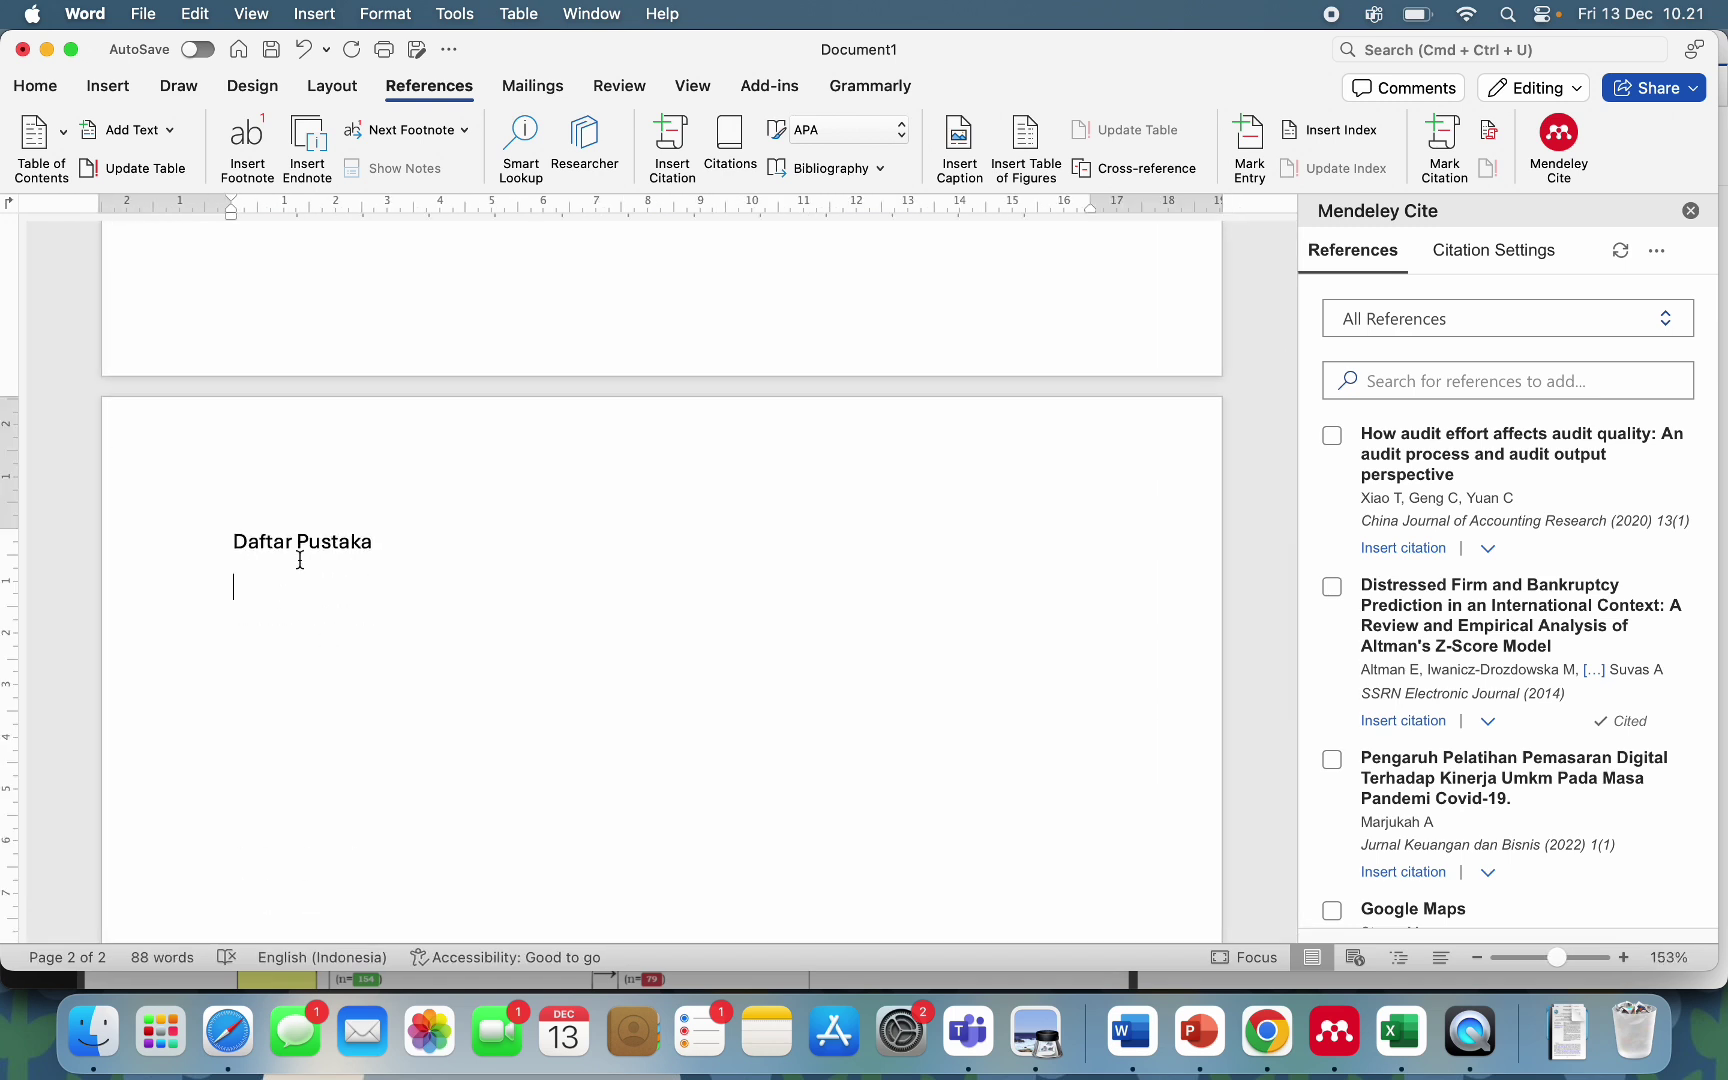
Review the citation styles offered by Mendeley Cite, choosing American Psychological Association 7th edition.
click(1512, 258)
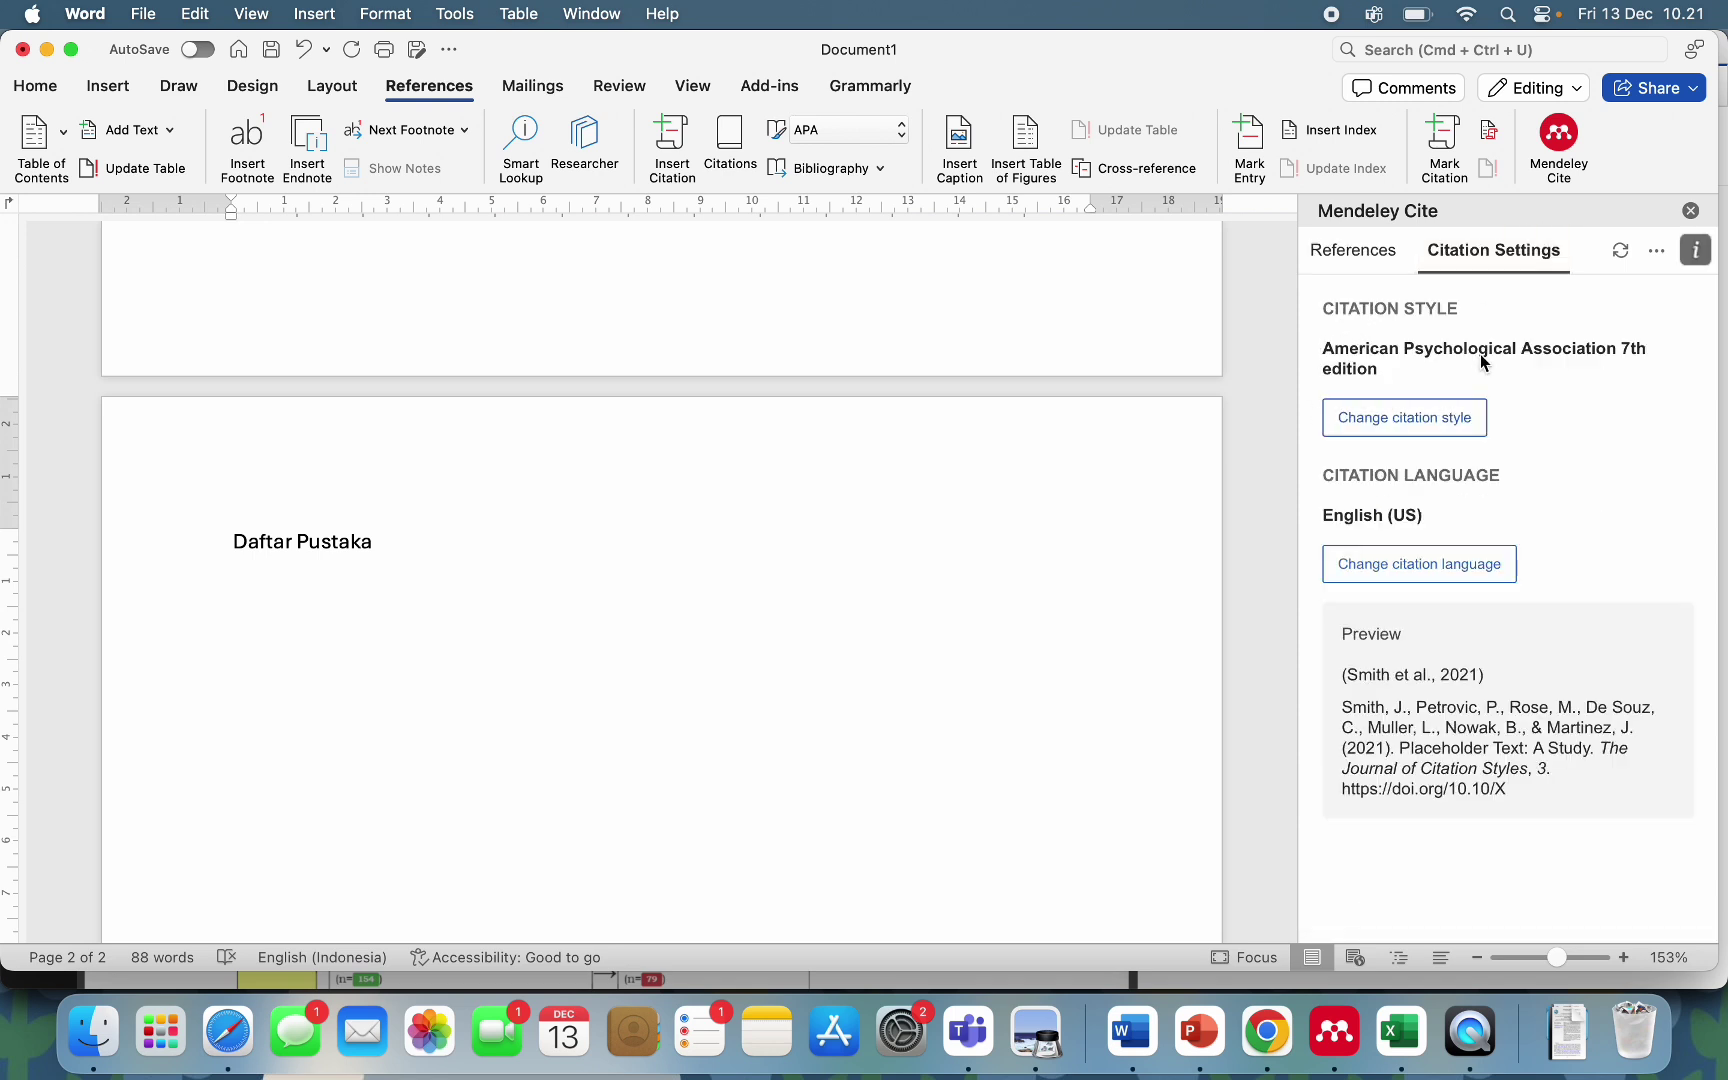
click(1399, 427)
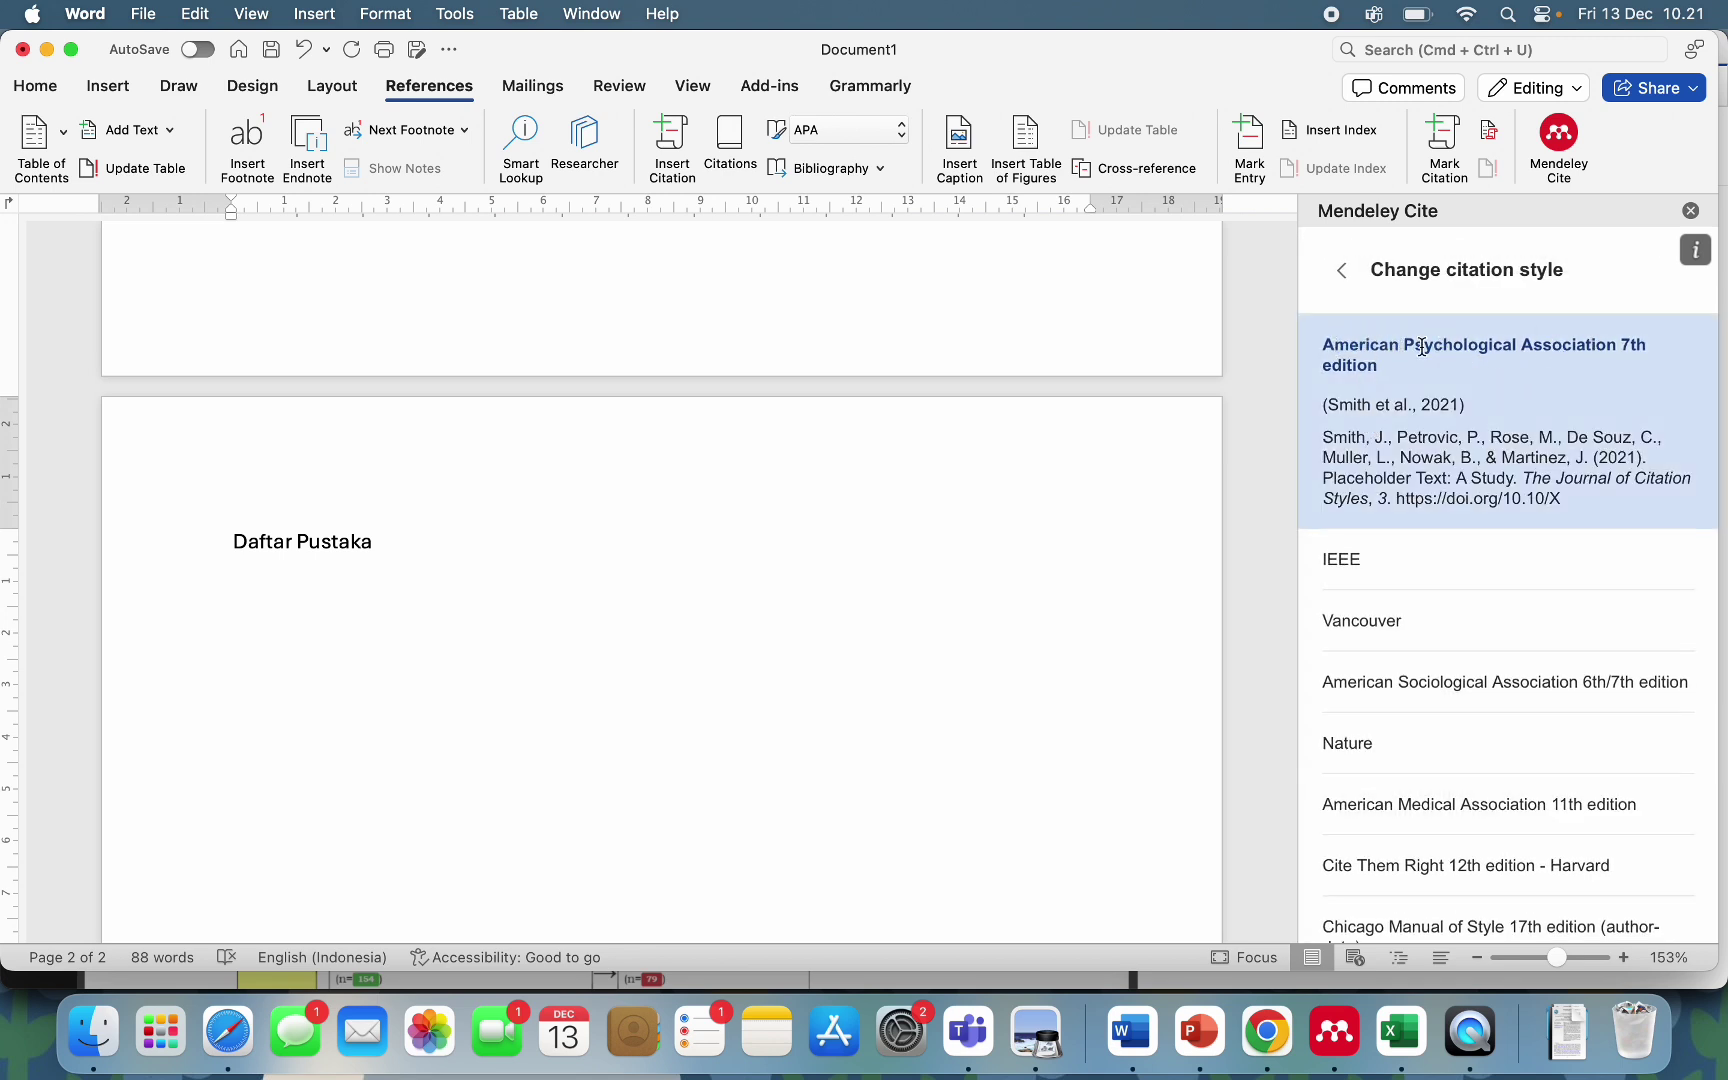
scroll(1405, 437, down, 2)
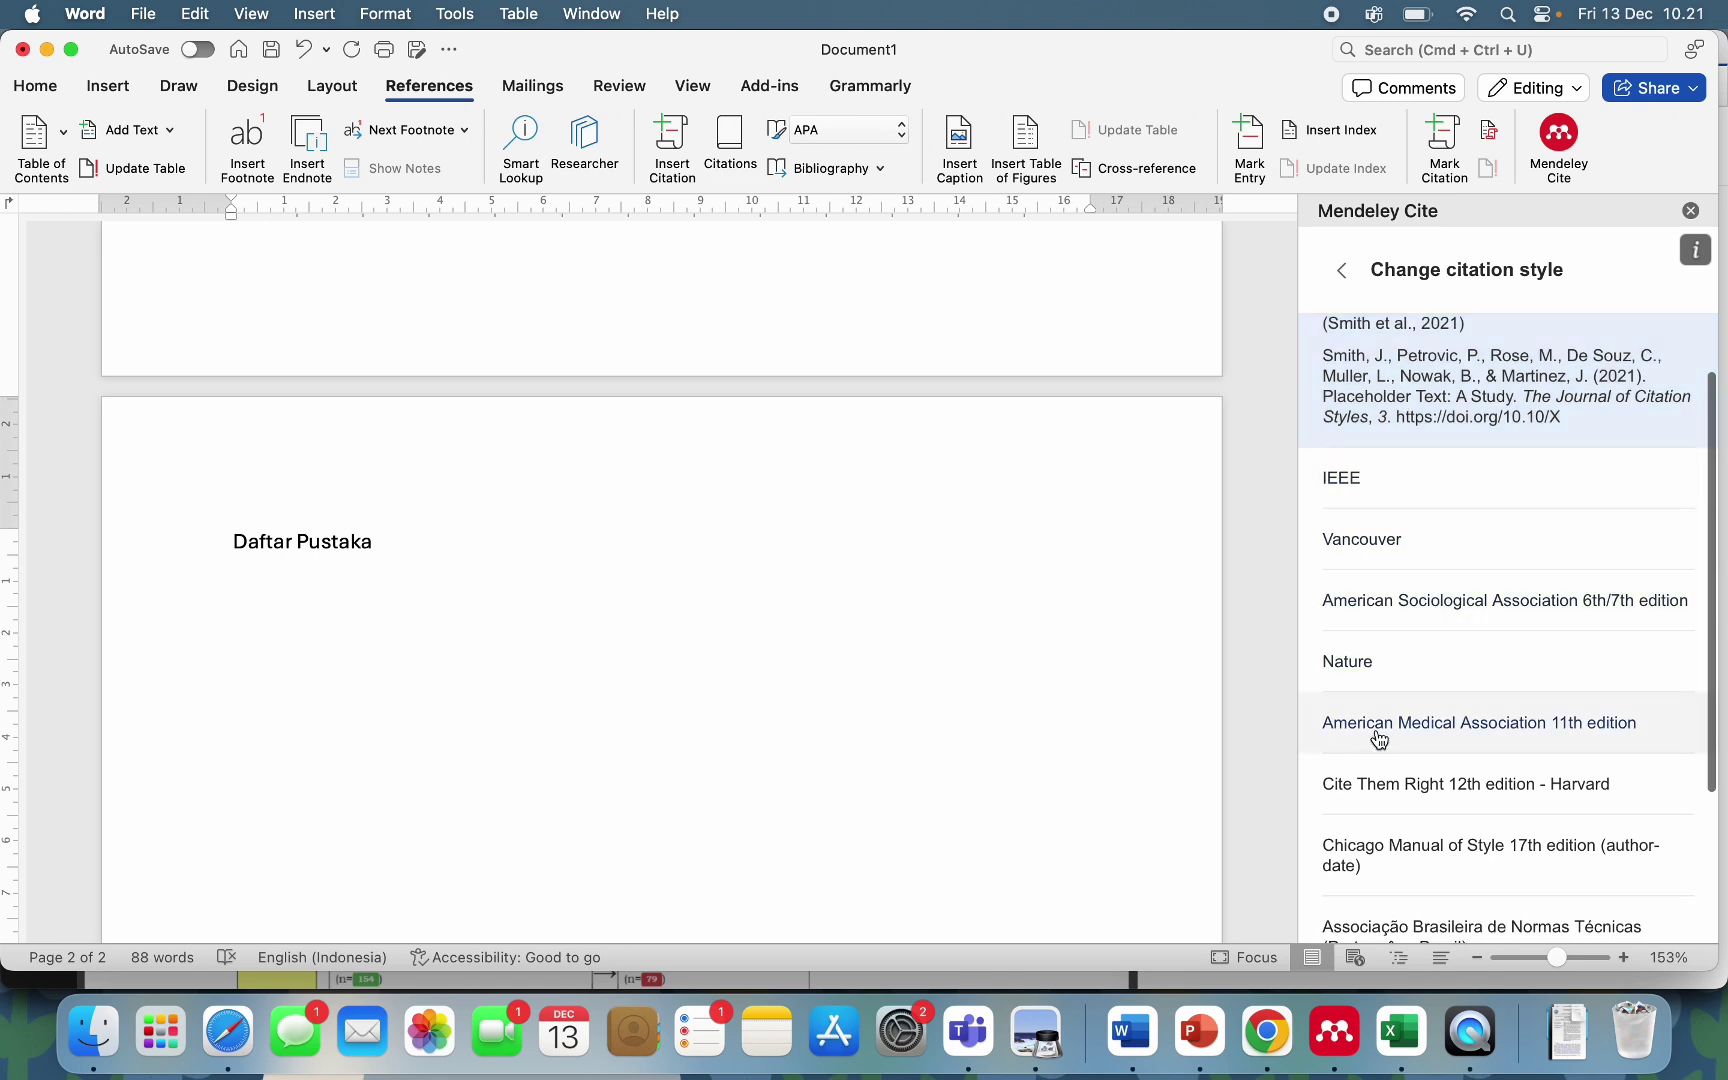
scroll(1378, 738, down, 2)
scroll(1378, 738, down, 3)
scroll(1378, 737, up, 8)
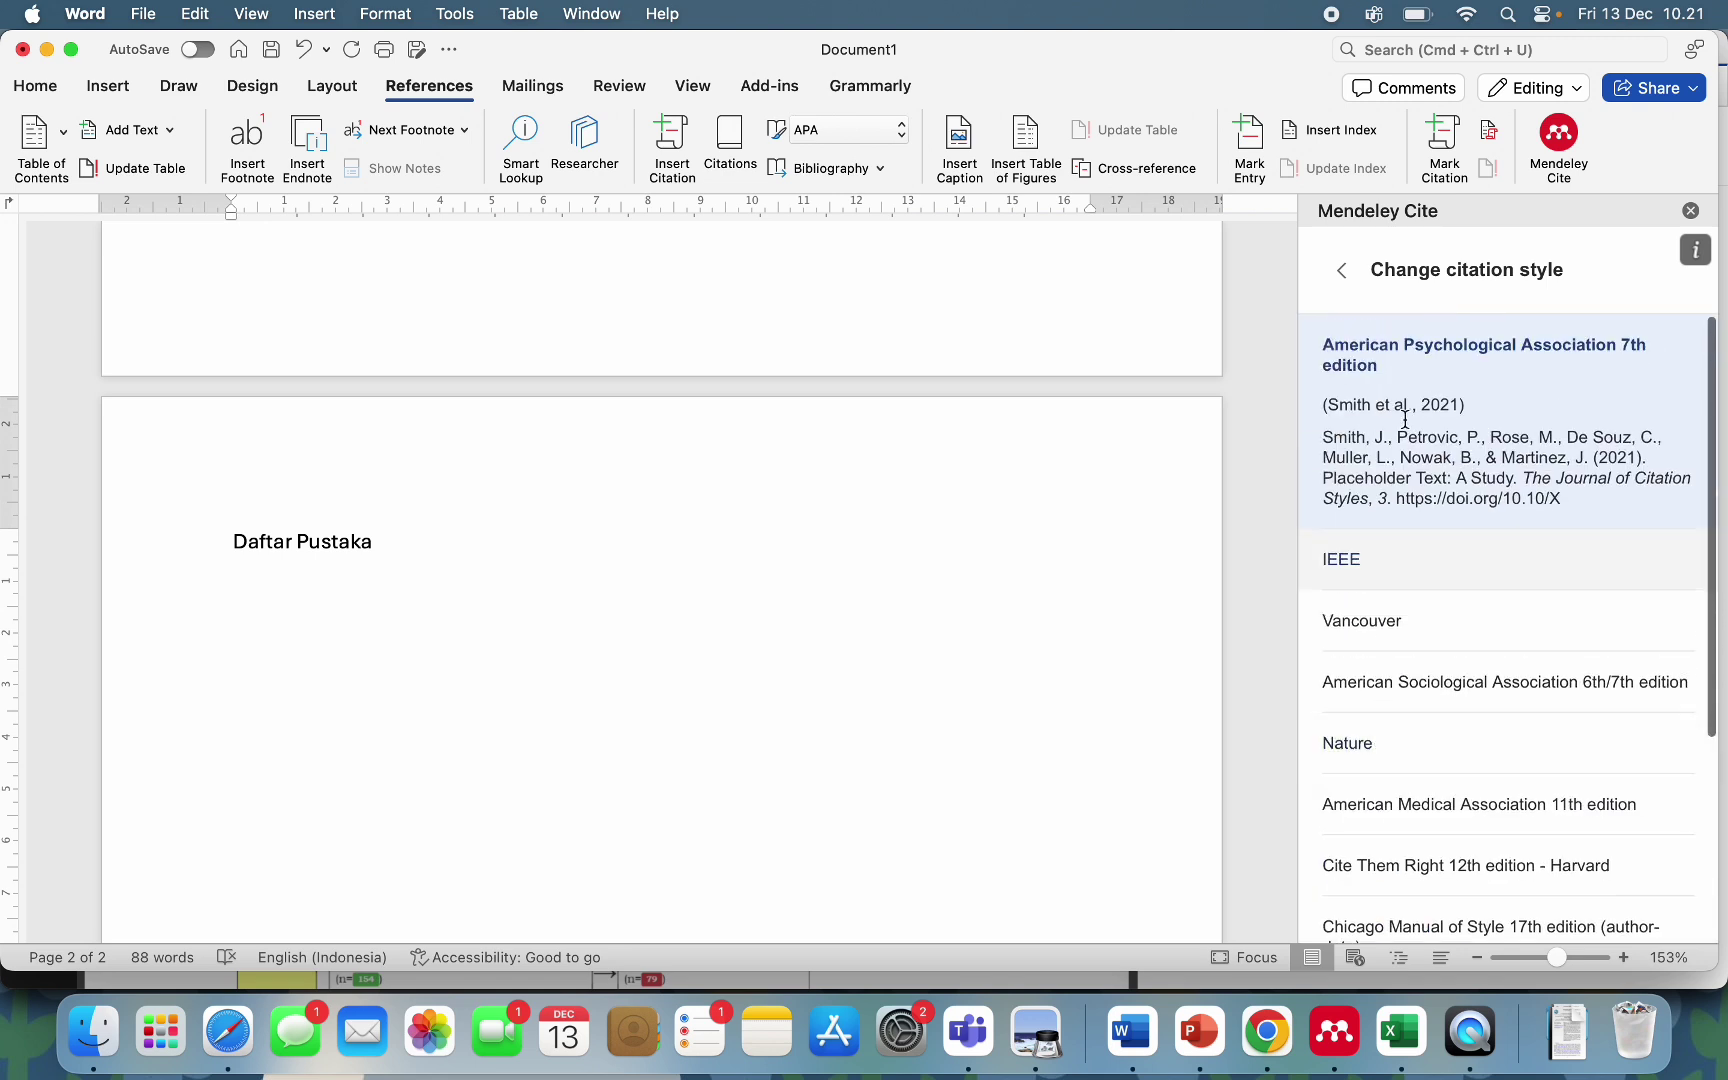
click(1377, 404)
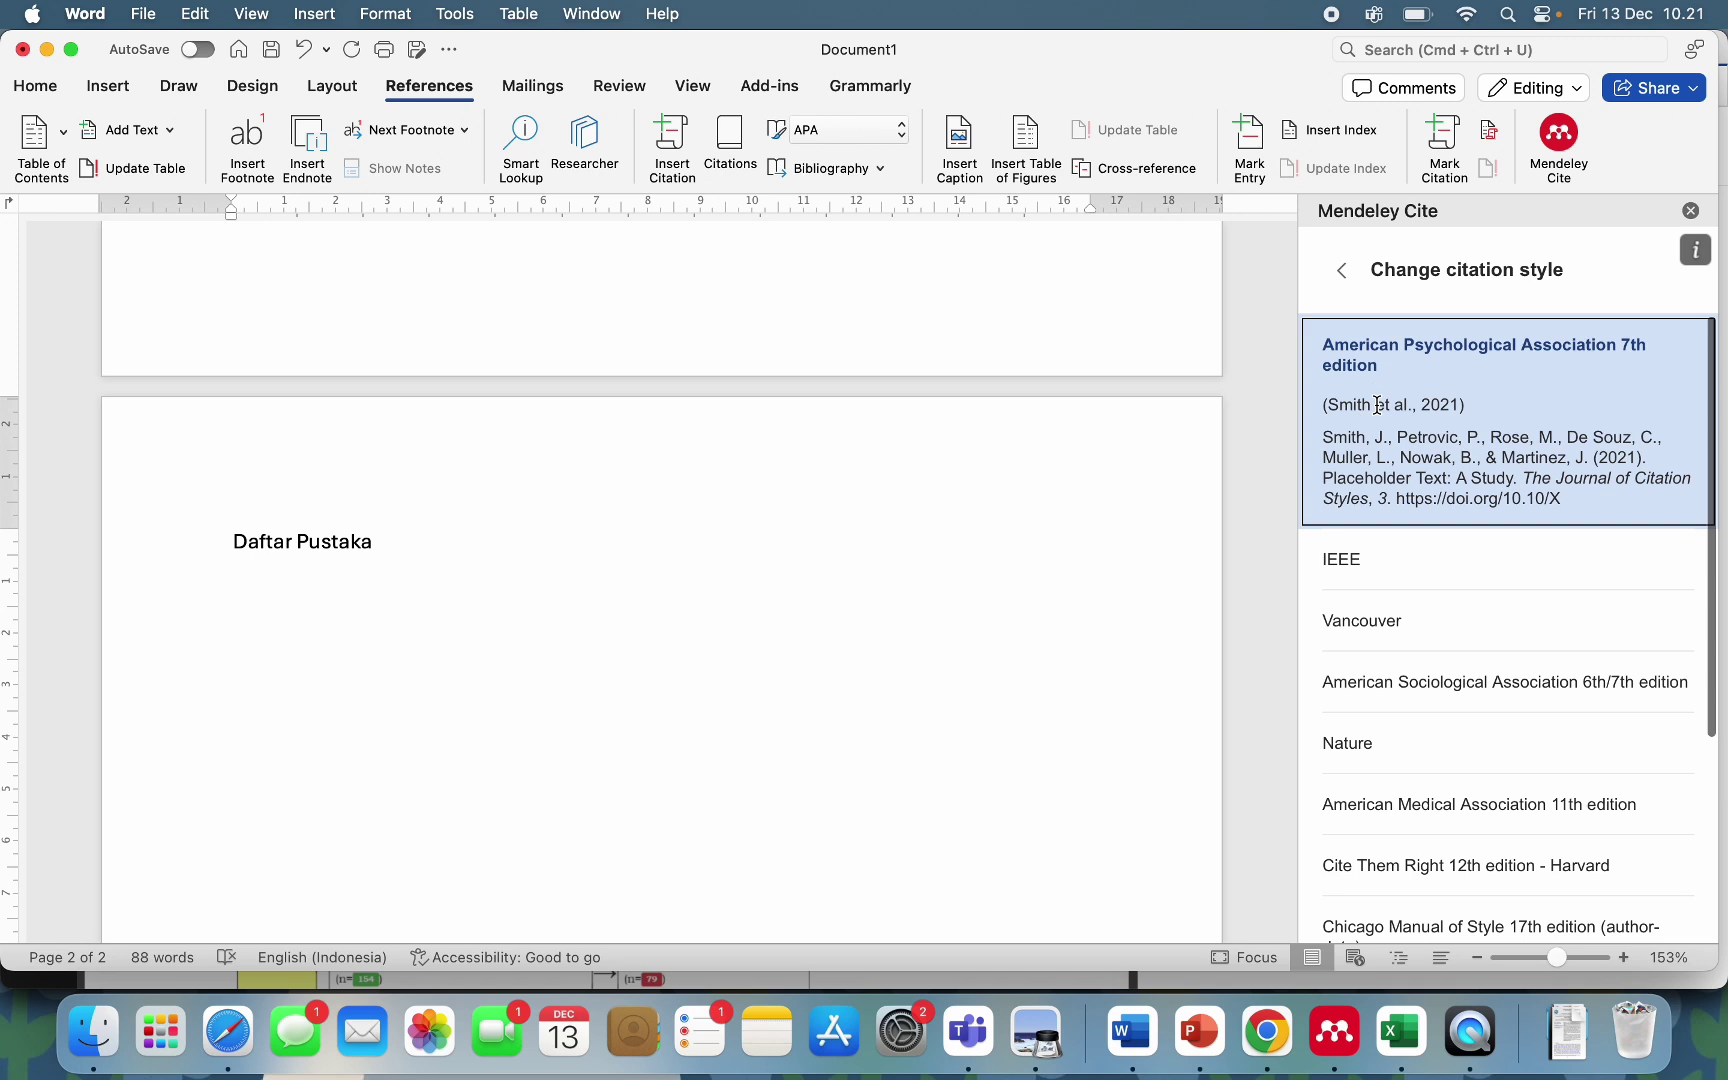
click(1342, 270)
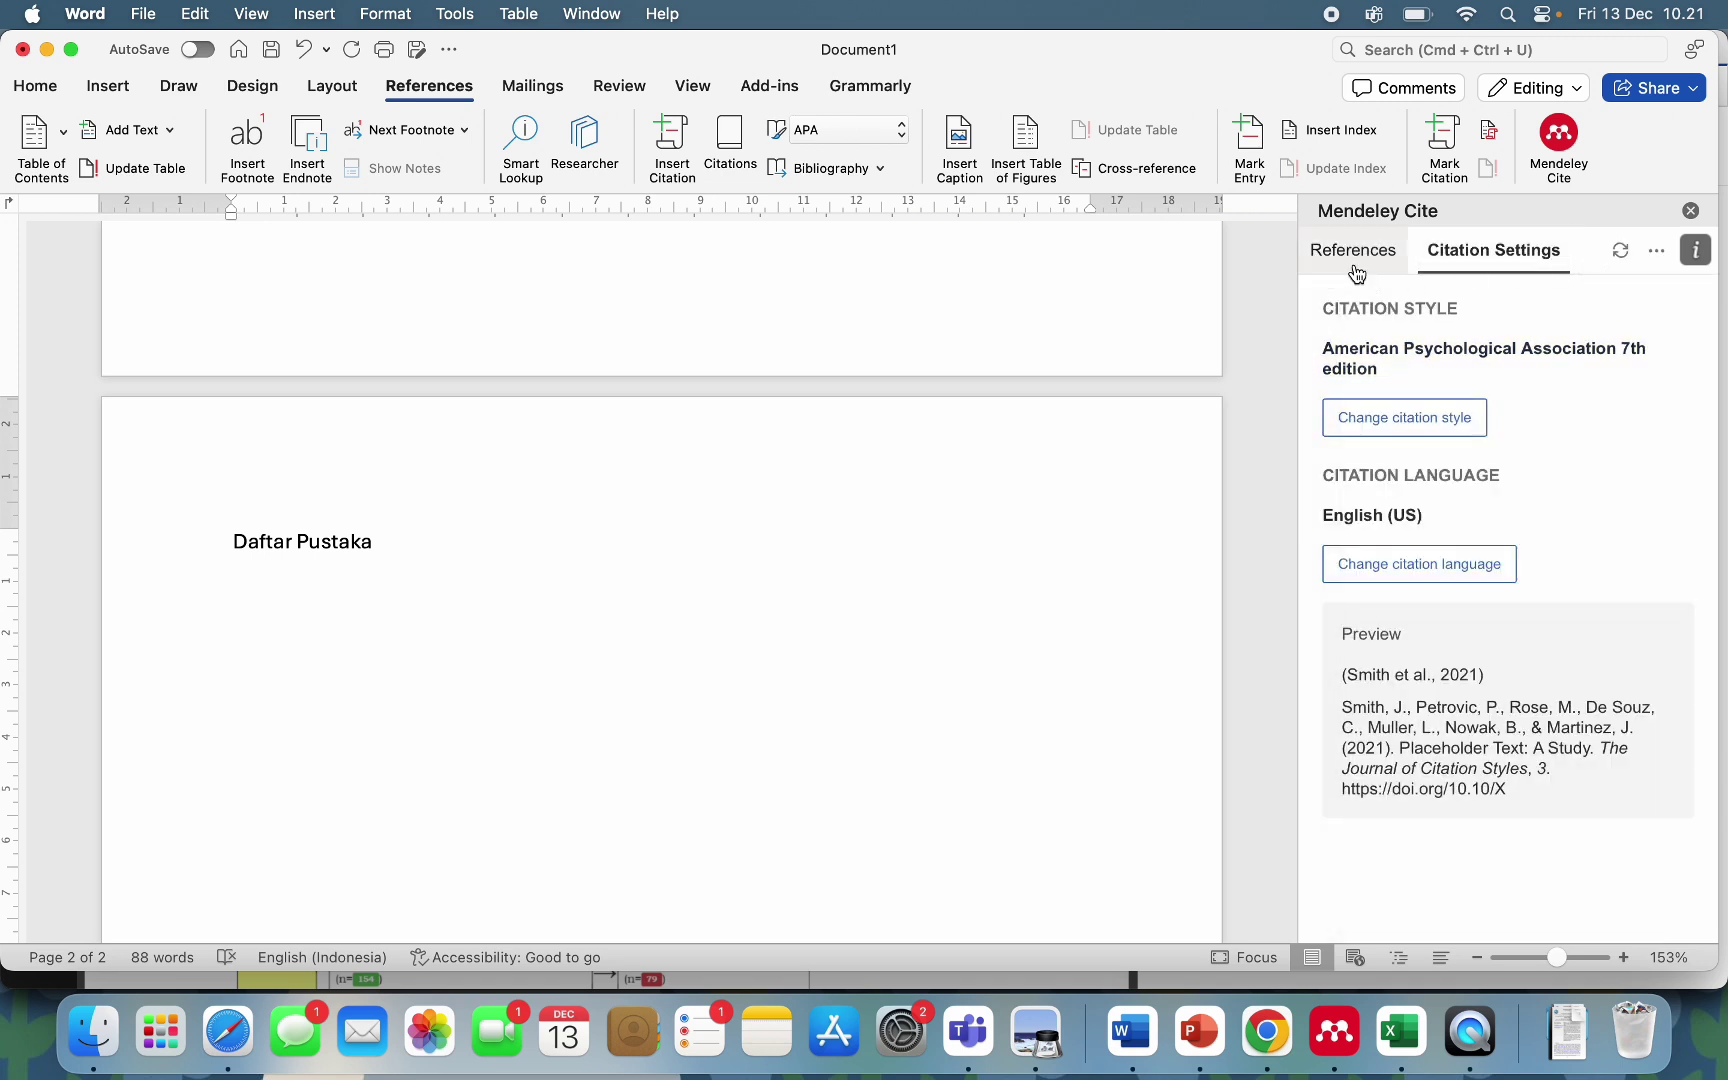
Insert the Mendeley bibliography on the empty line below the "Daftar Pustaka" heading.
click(1352, 264)
click(259, 589)
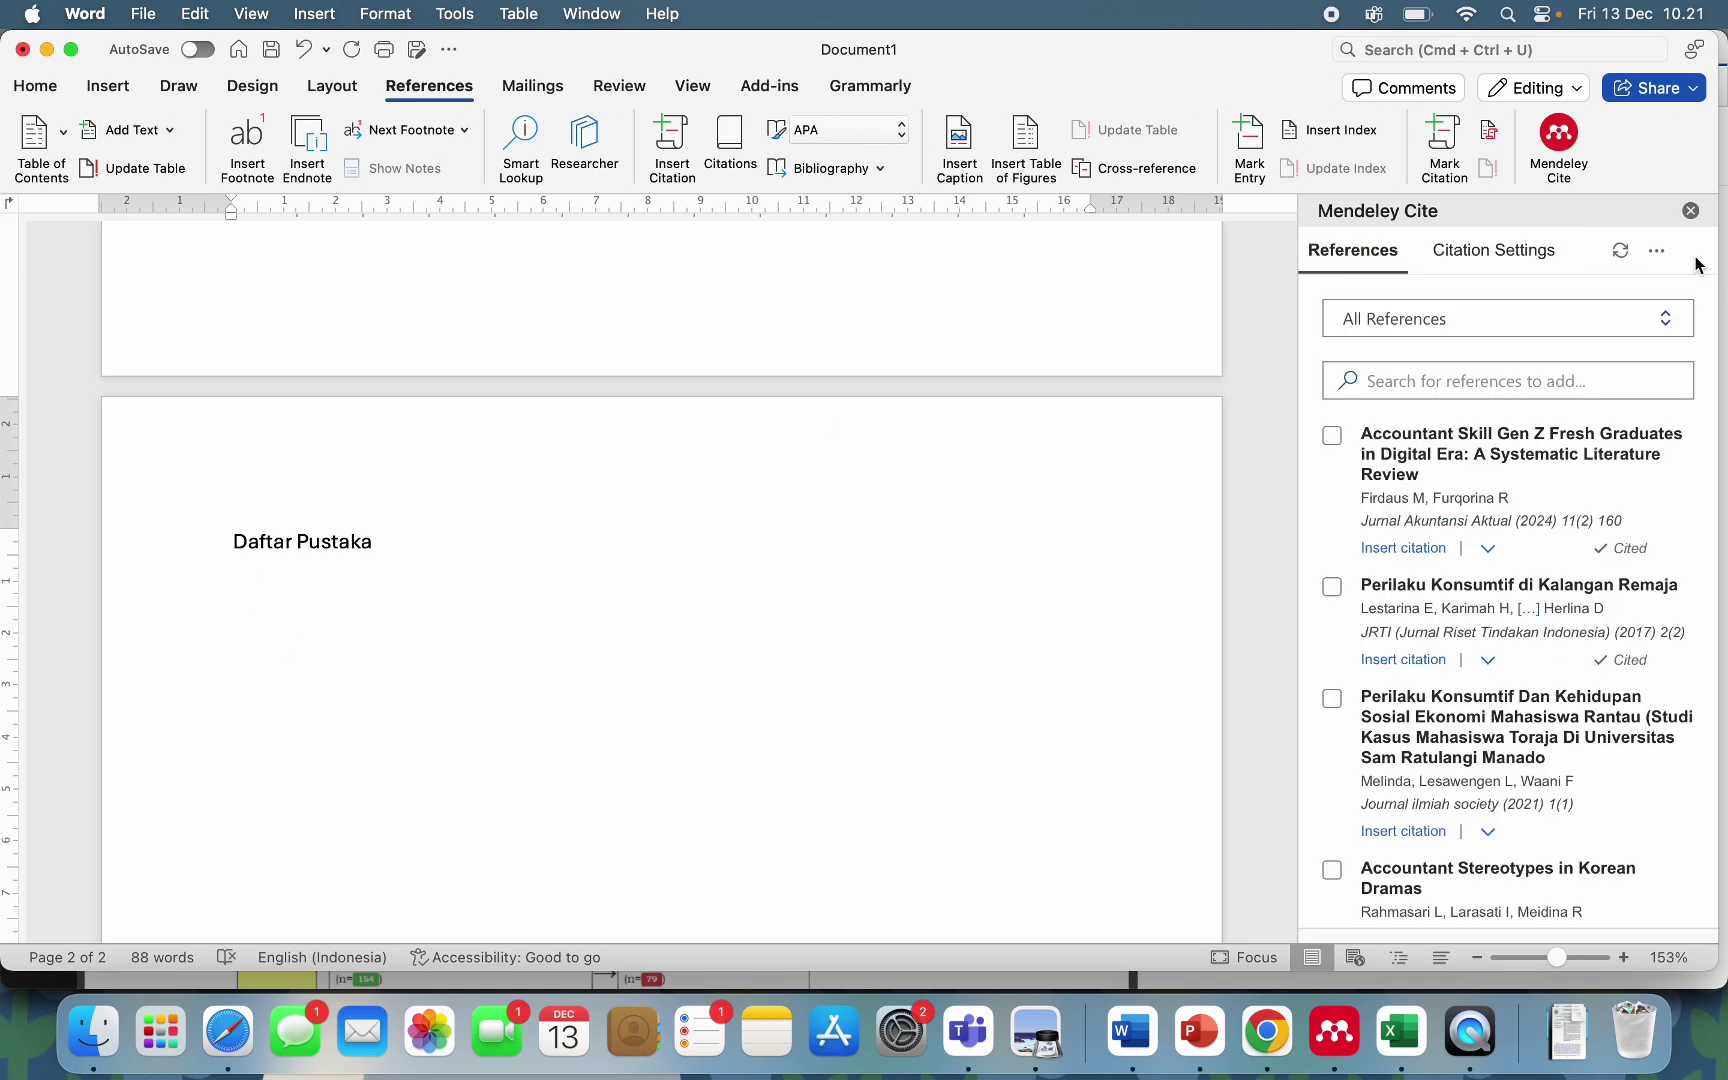
click(1656, 256)
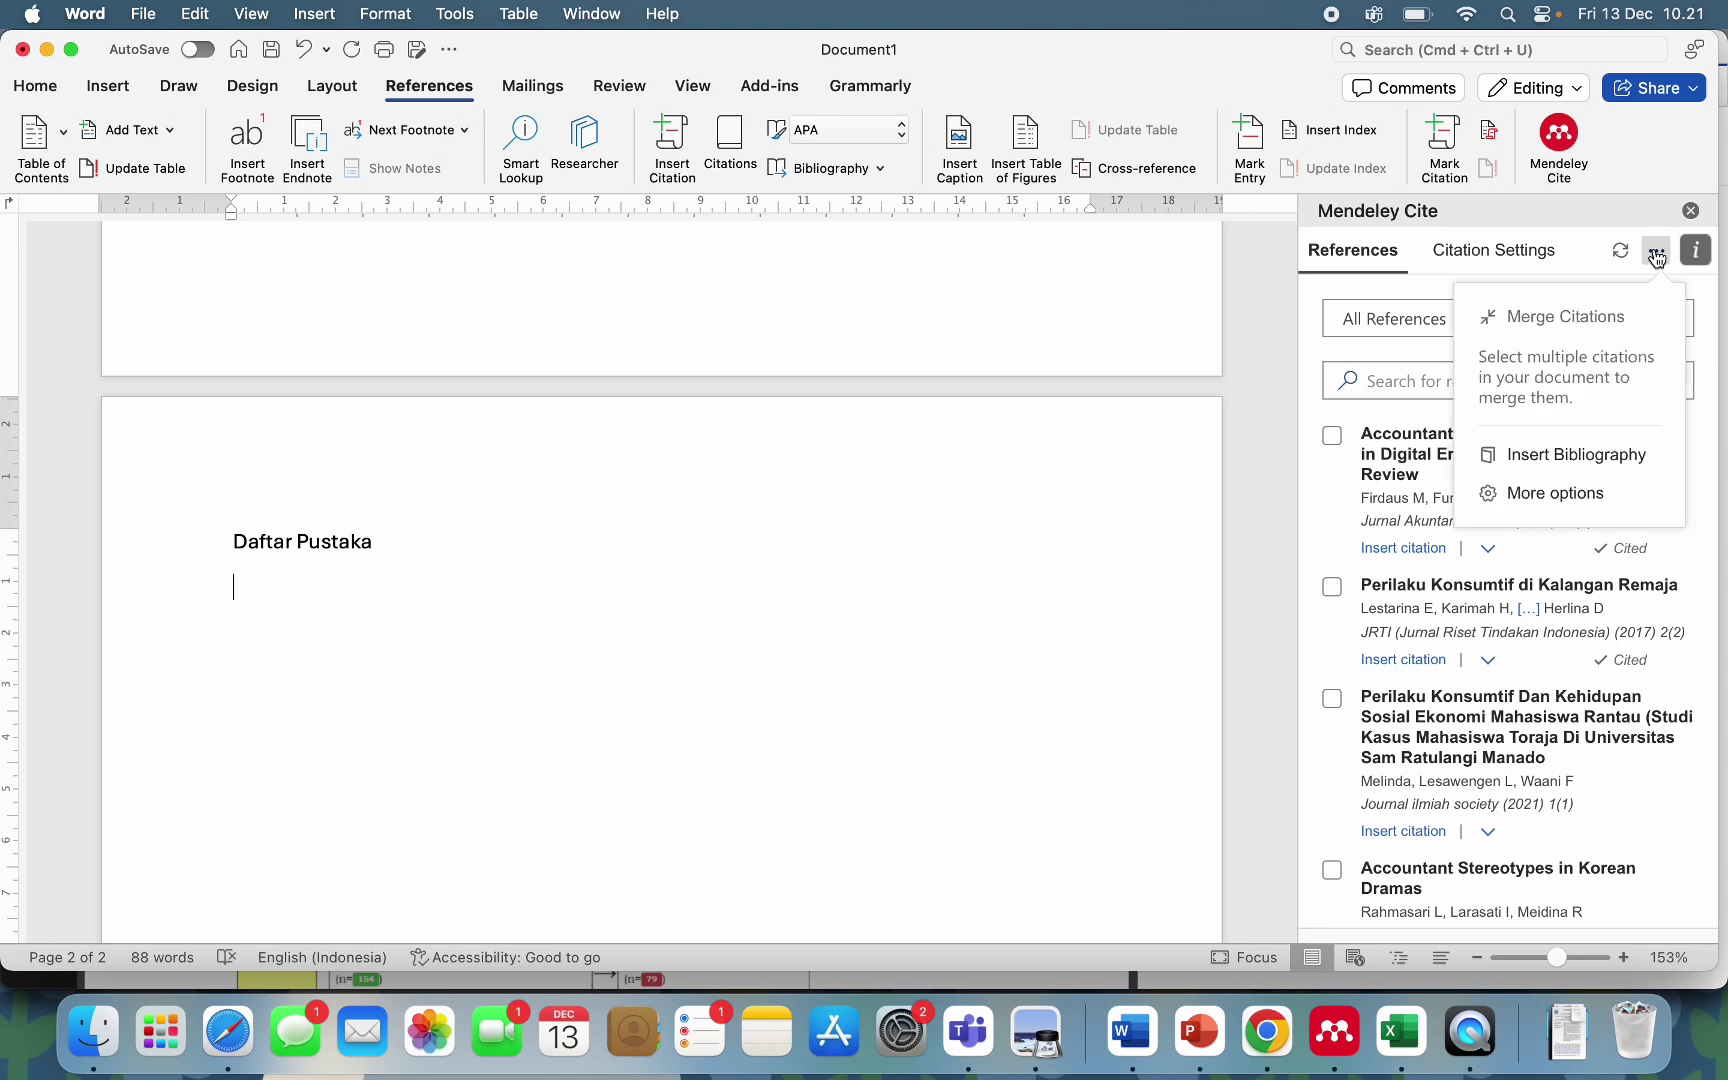
click(1589, 454)
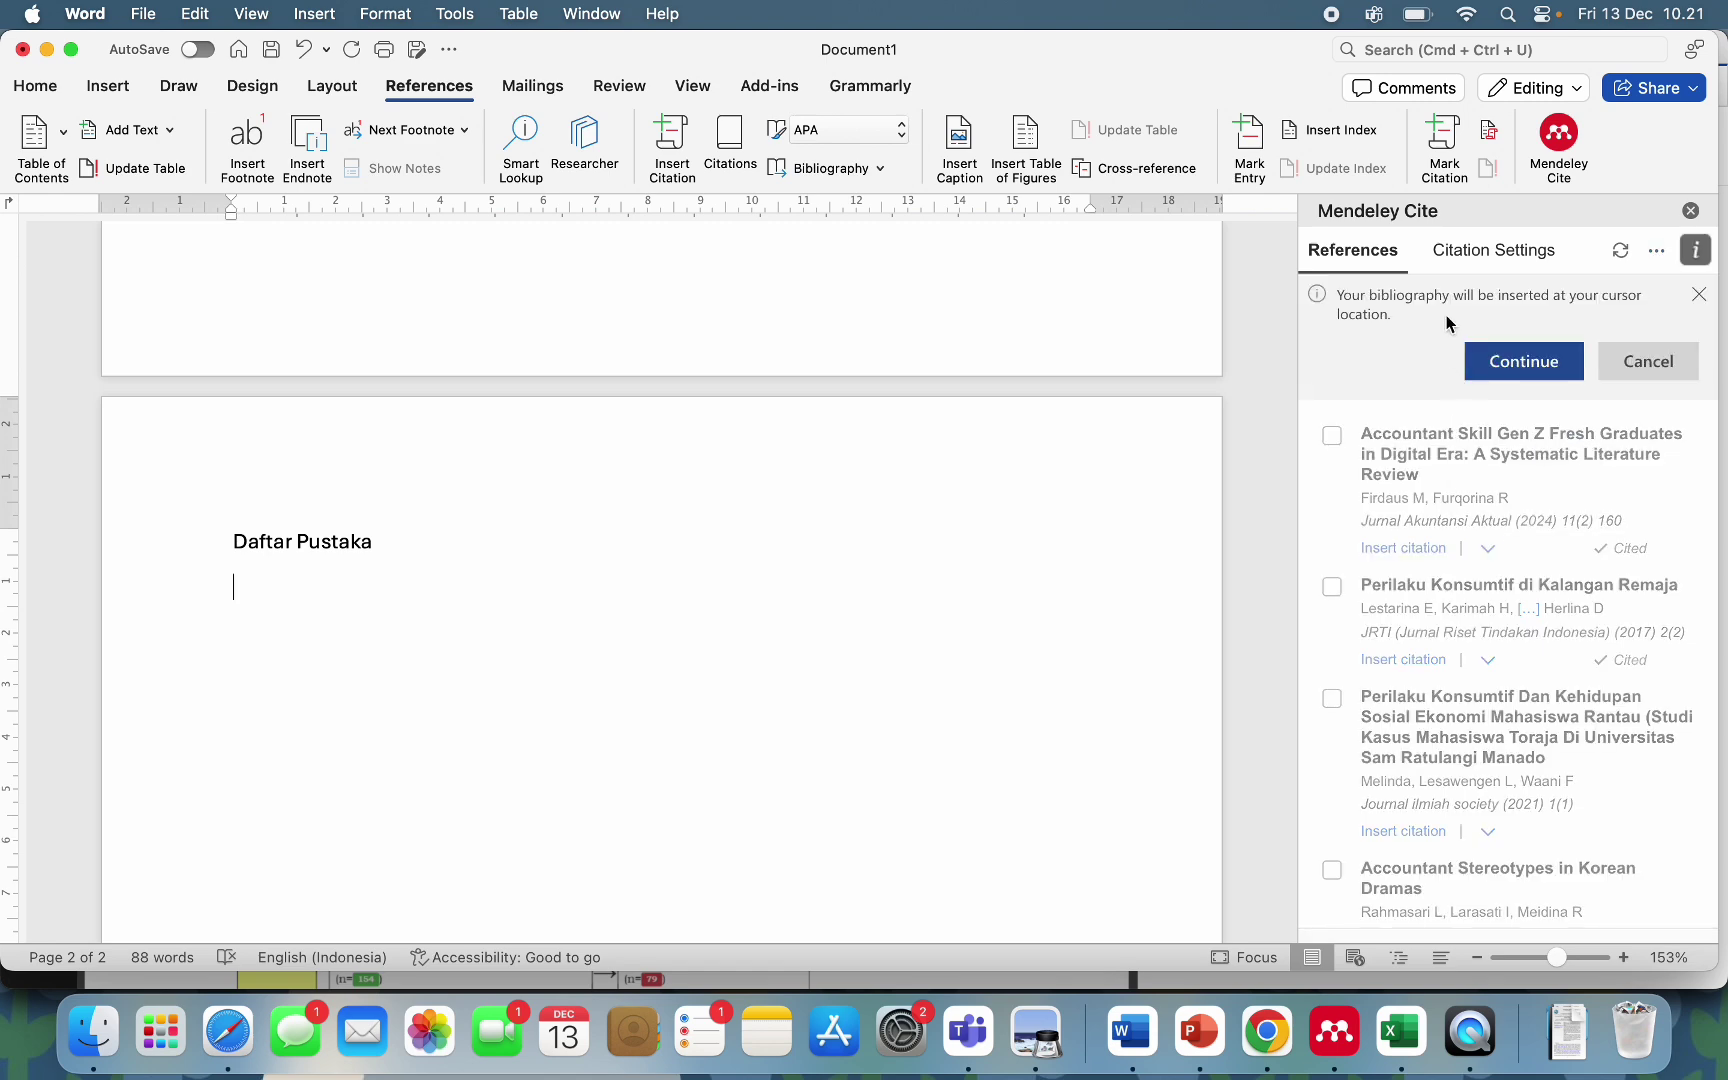
click(1520, 363)
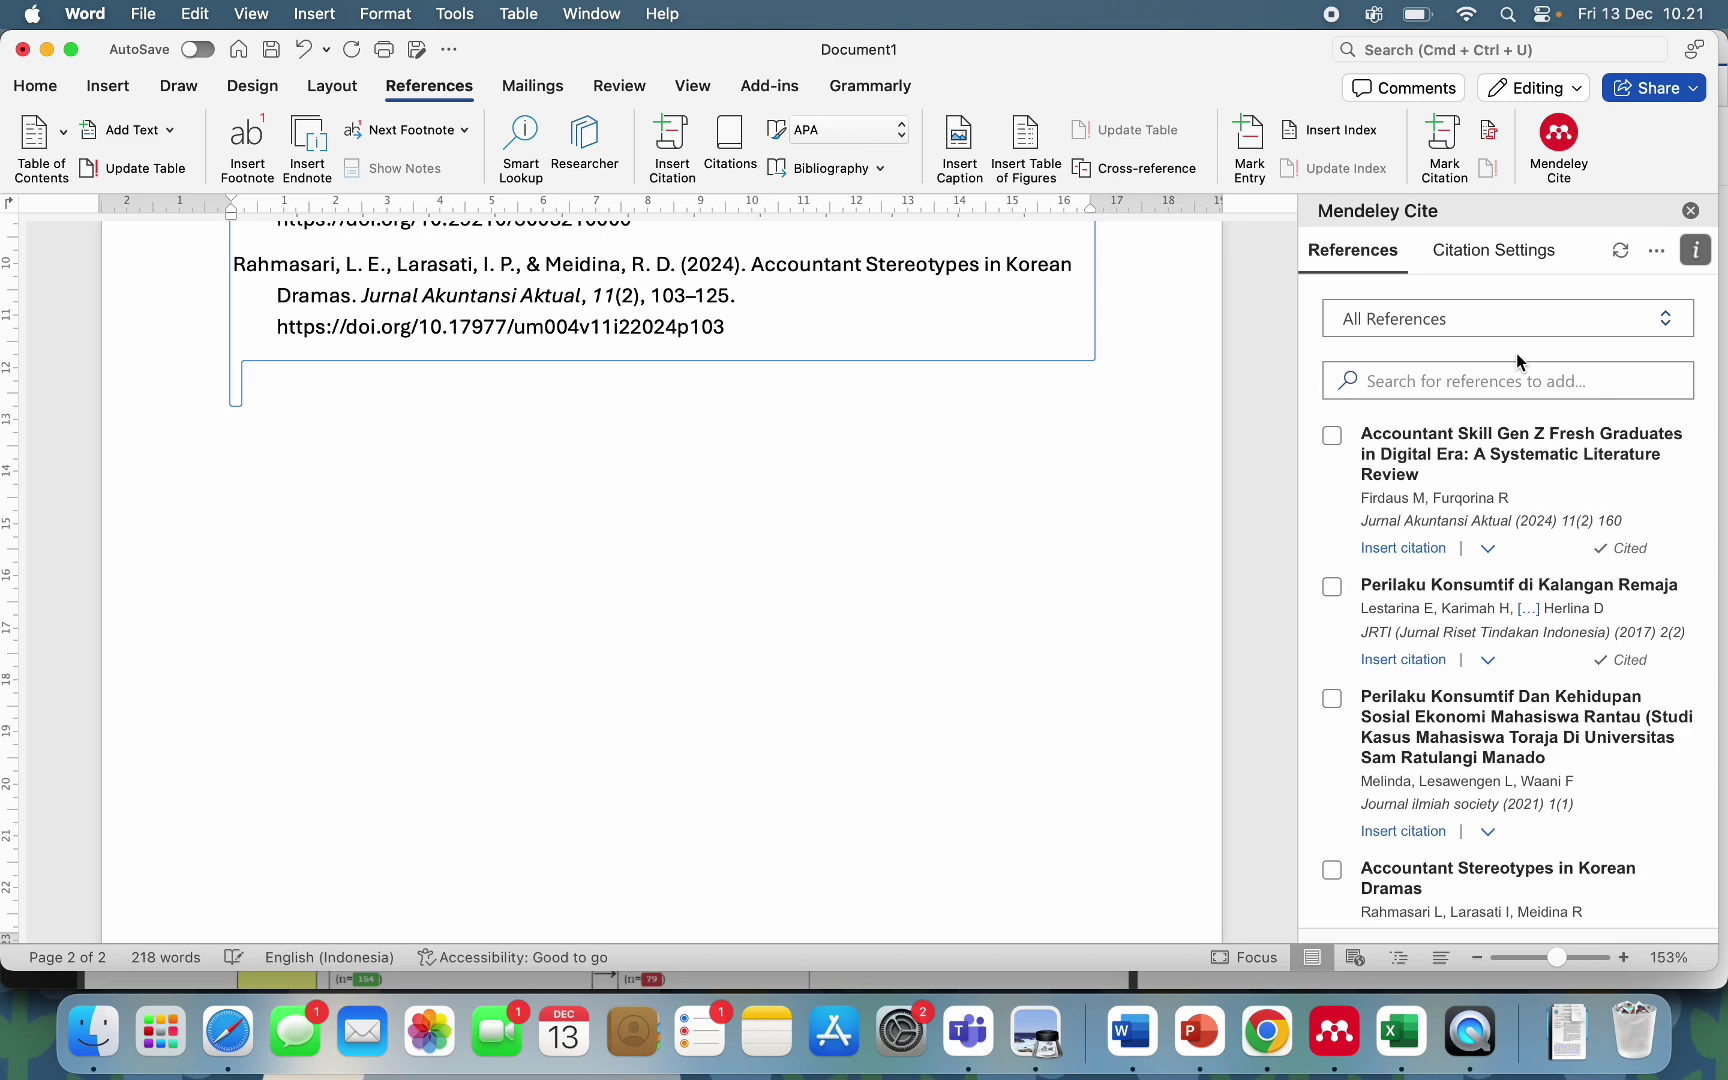
Compare the bibliography entries with each in-text citation in the first-page paragraph.
scroll(971, 342, up, 15)
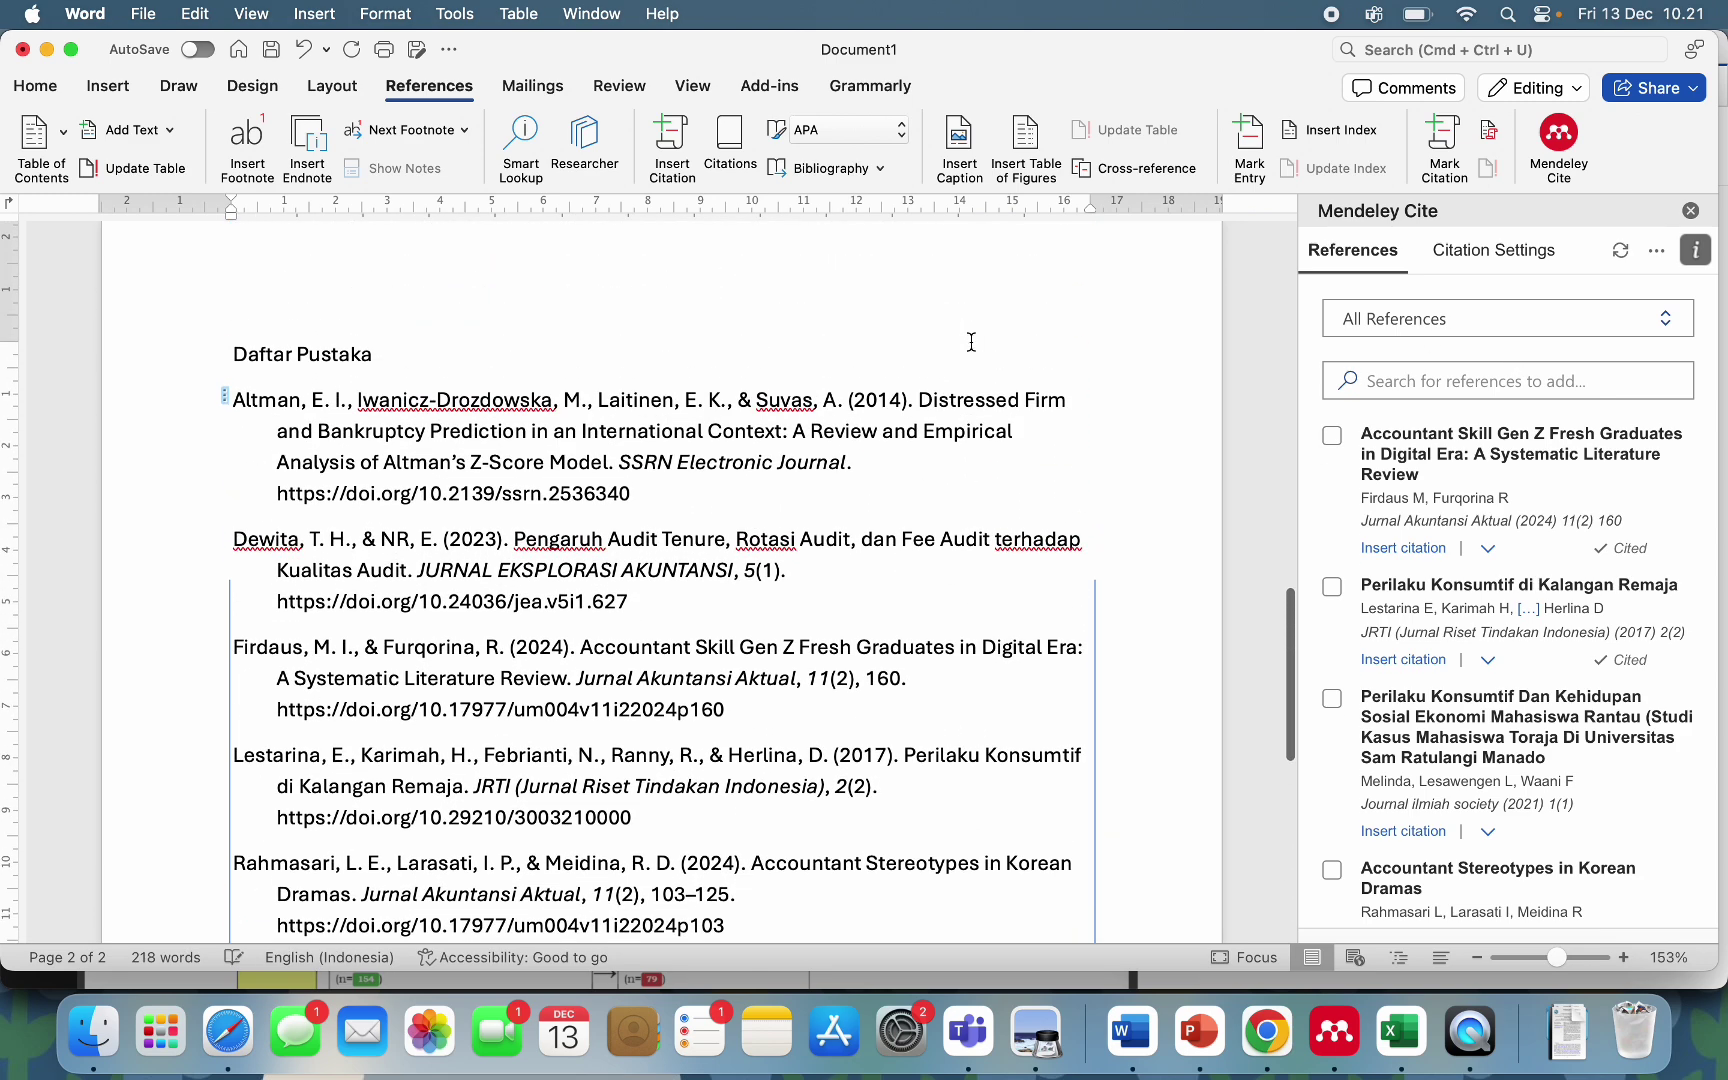
scroll(971, 342, down, 5)
scroll(656, 544, down, 3)
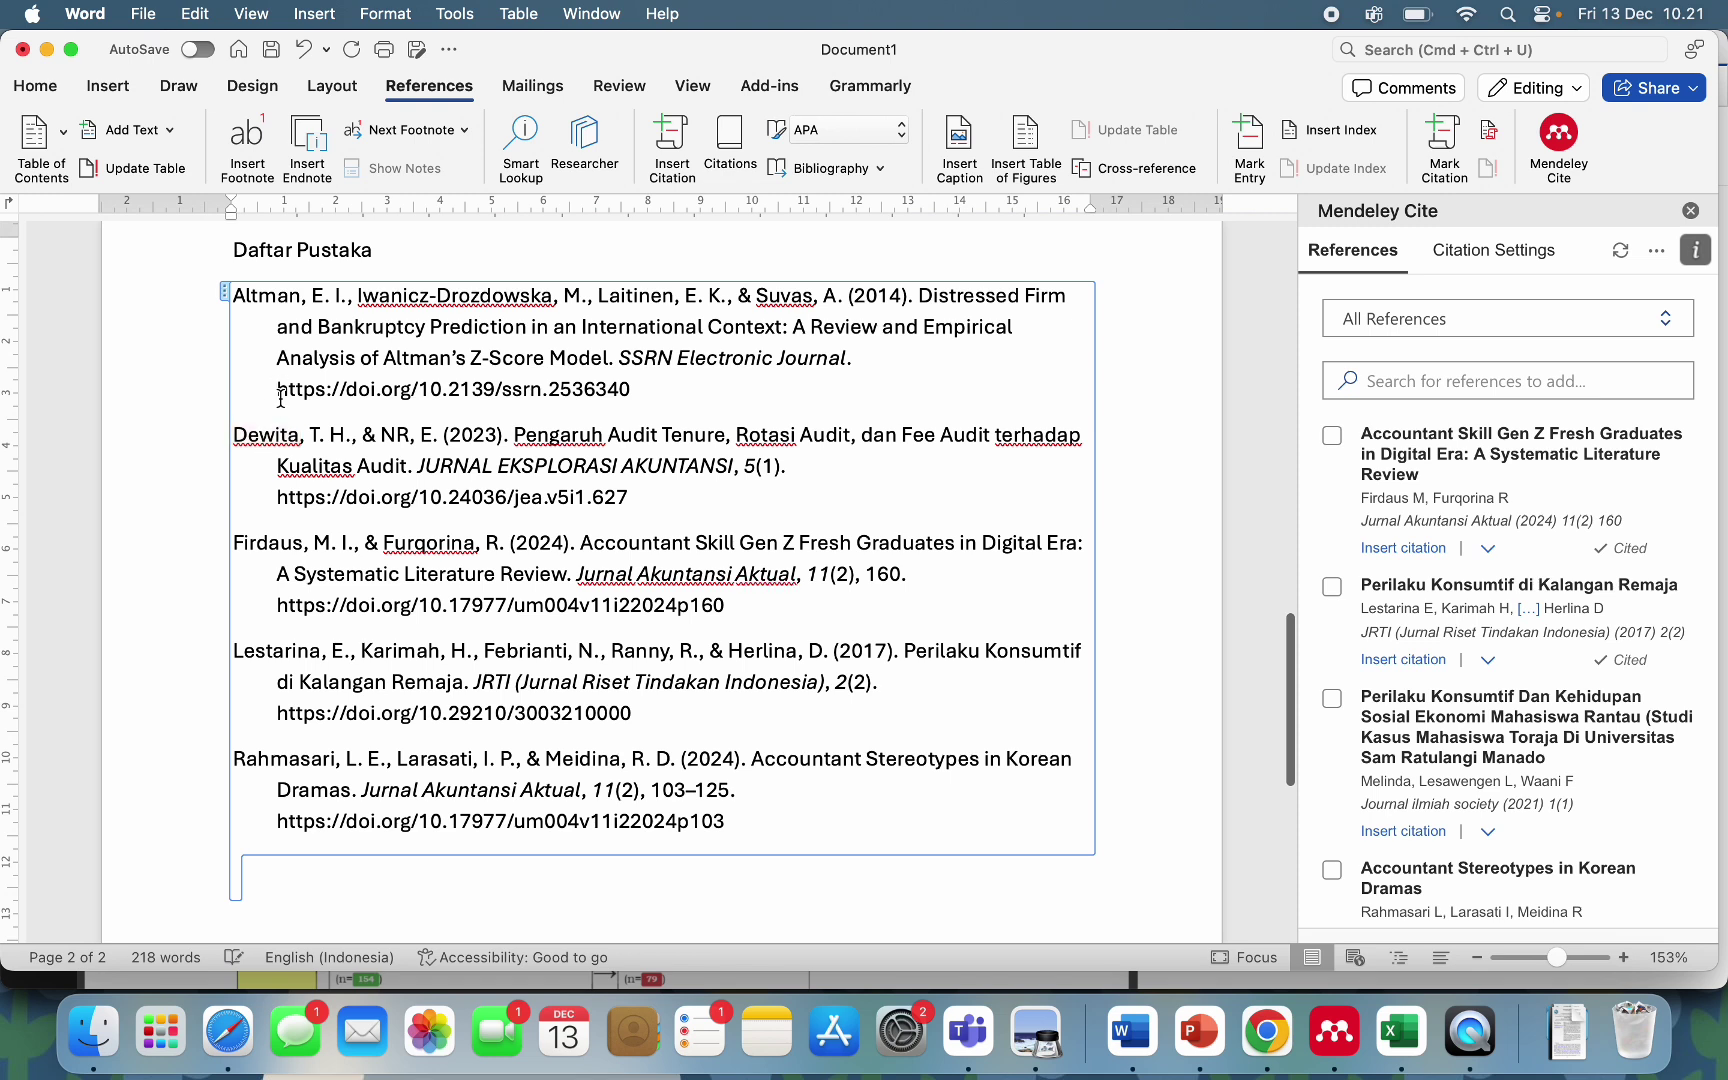
scroll(264, 672, up, 10)
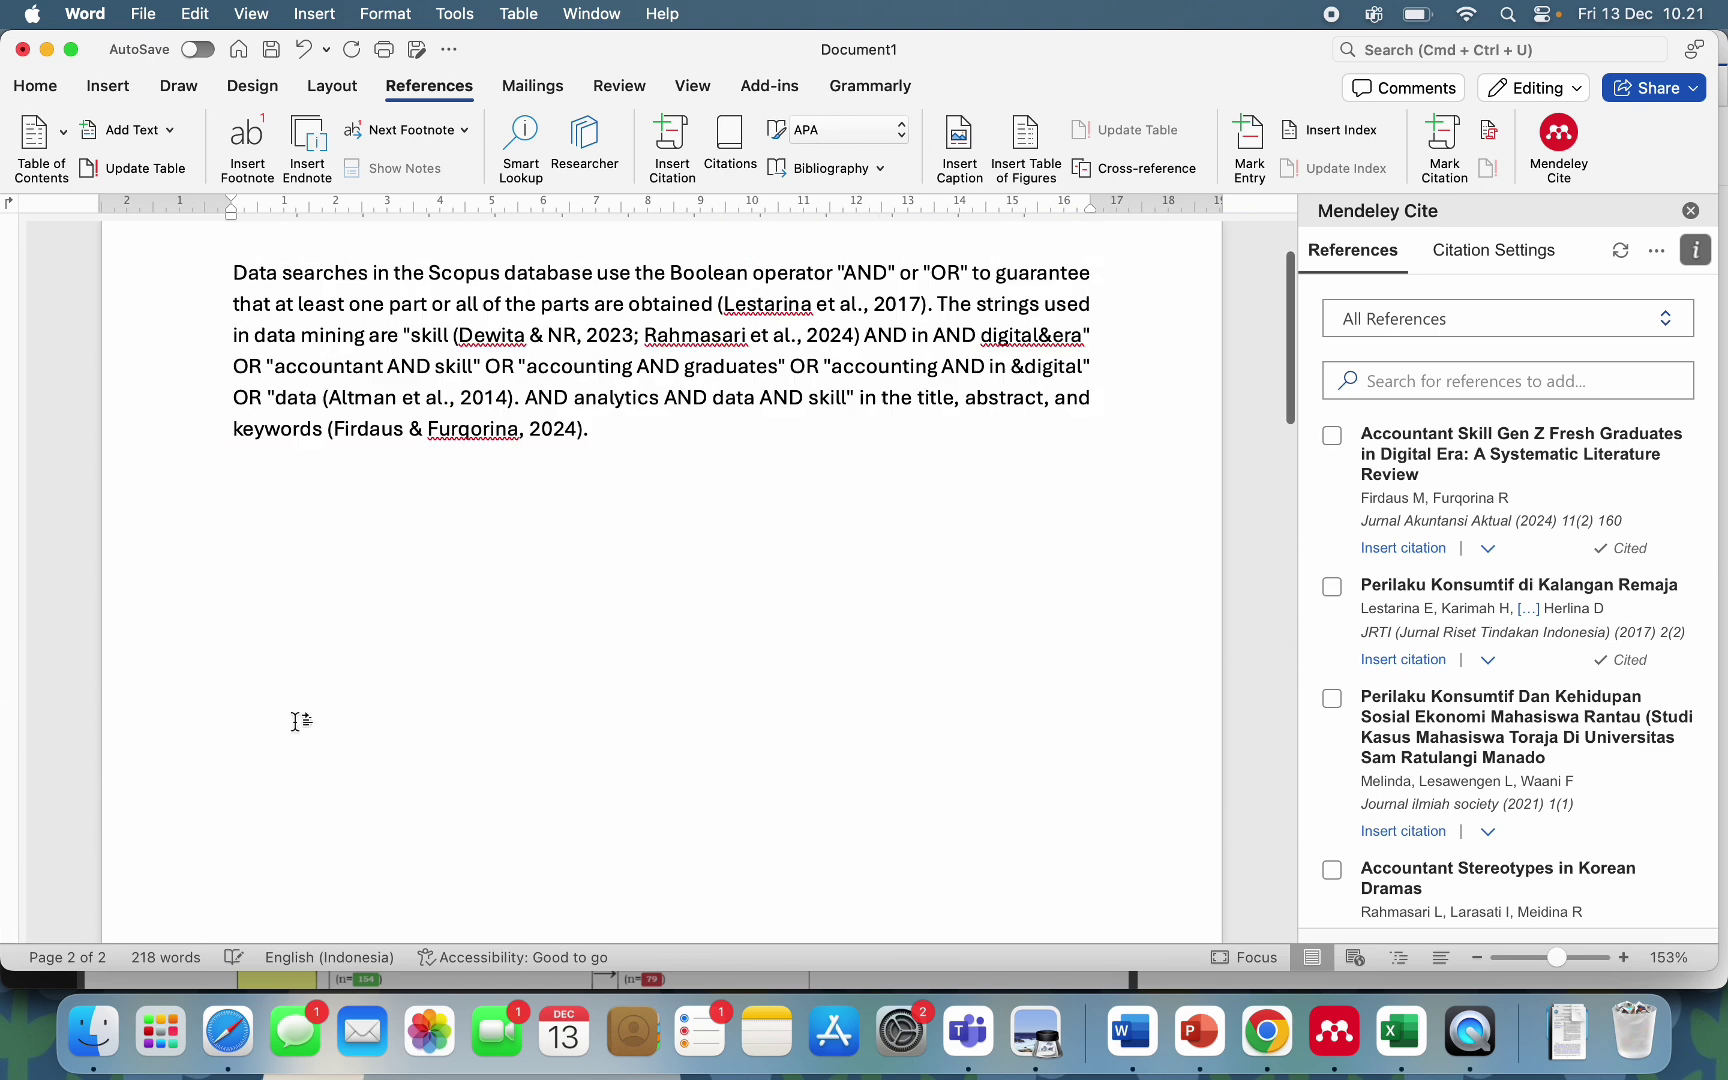
click(784, 424)
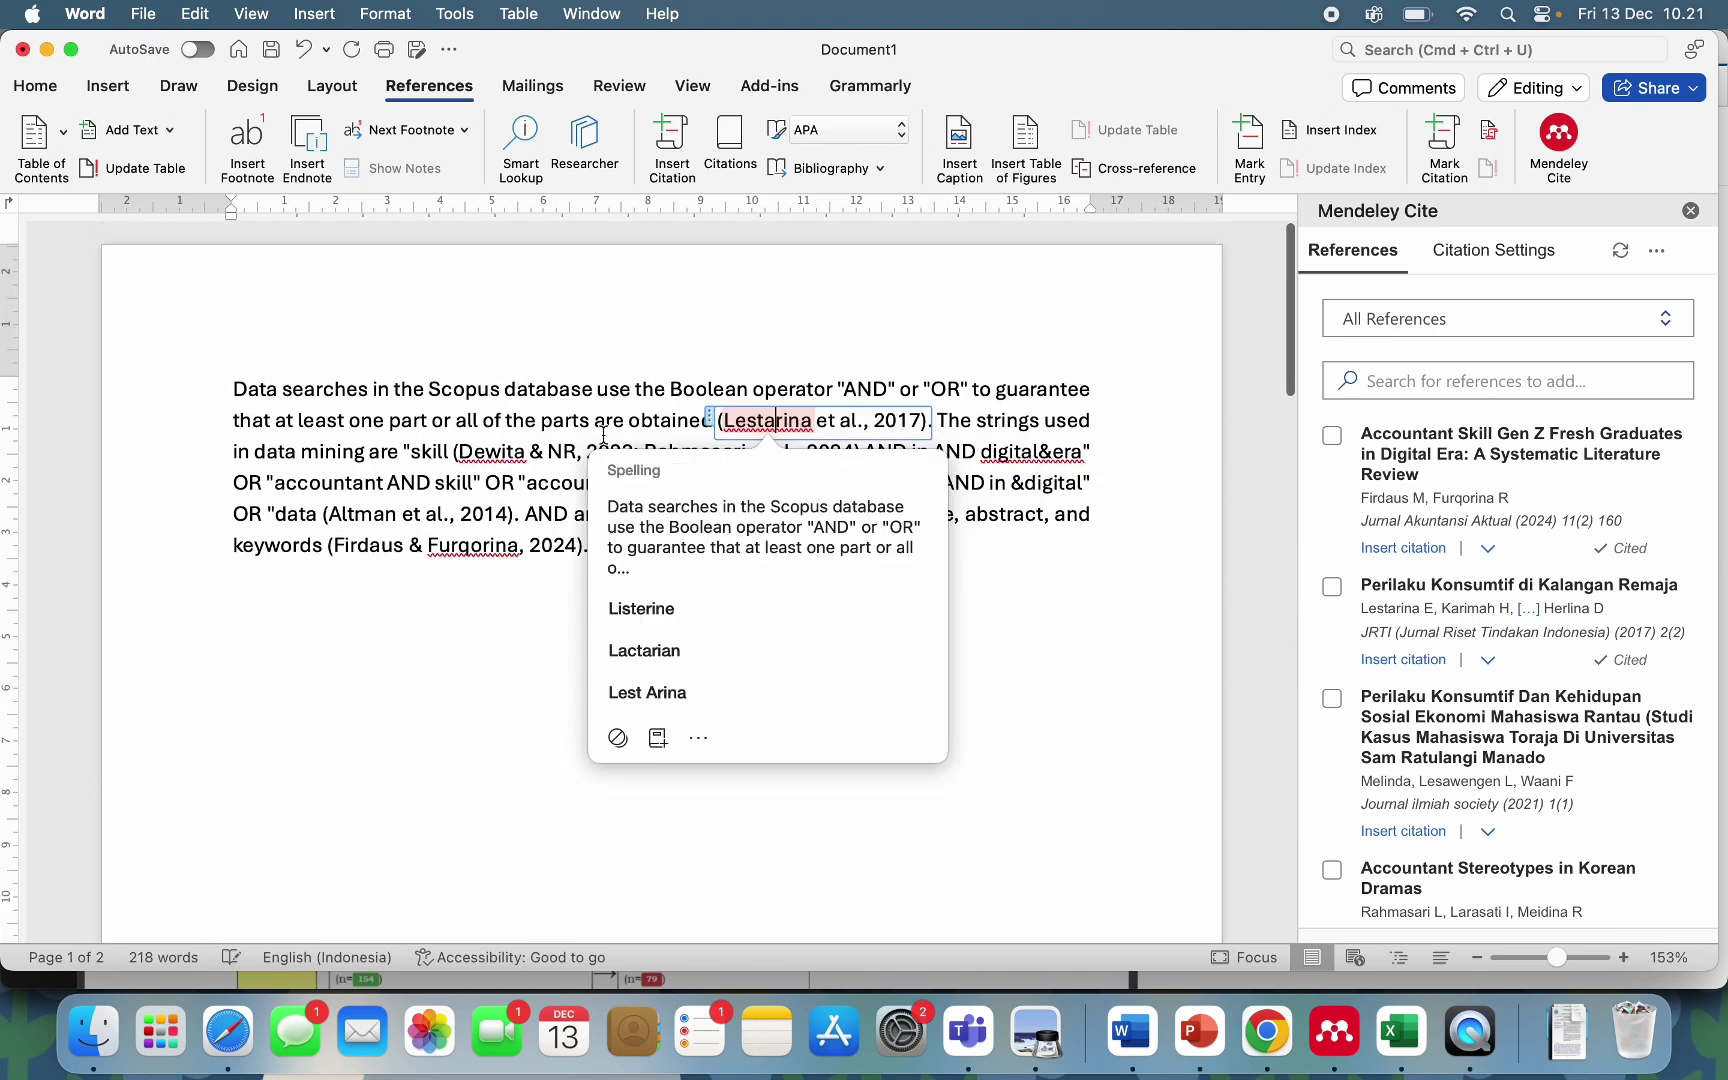
click(514, 450)
click(790, 449)
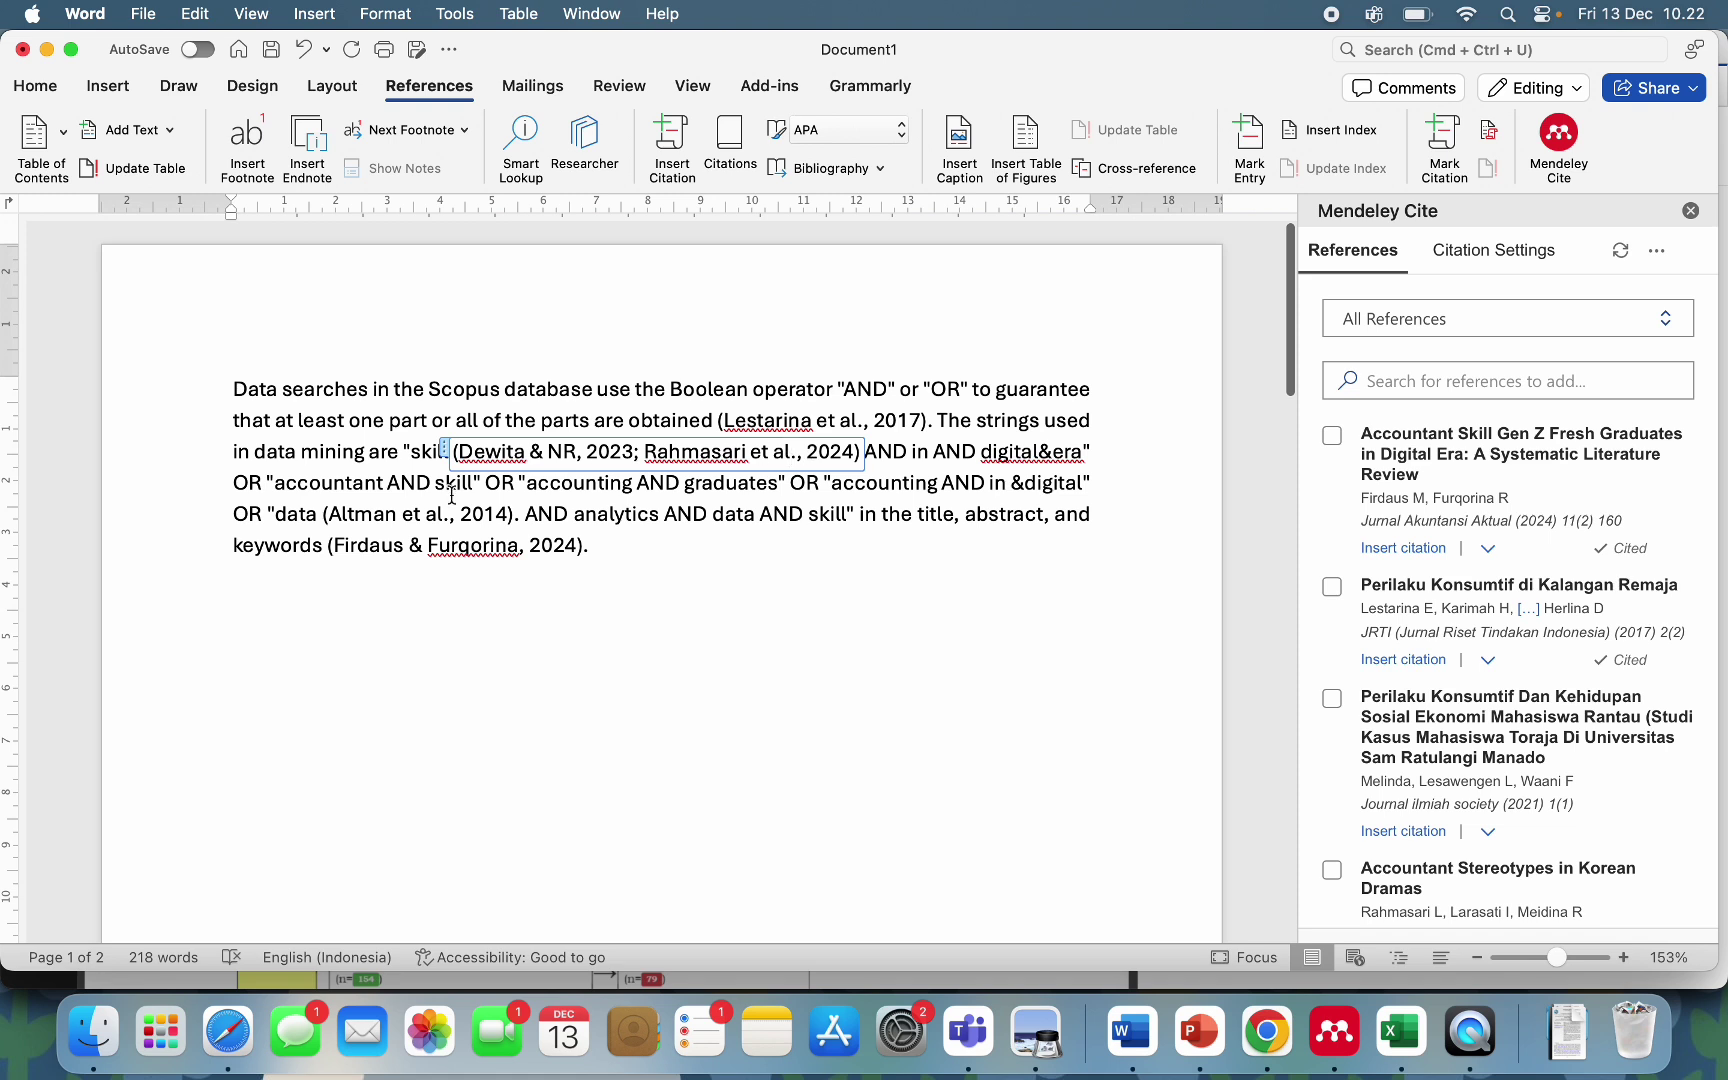
click(367, 517)
click(381, 547)
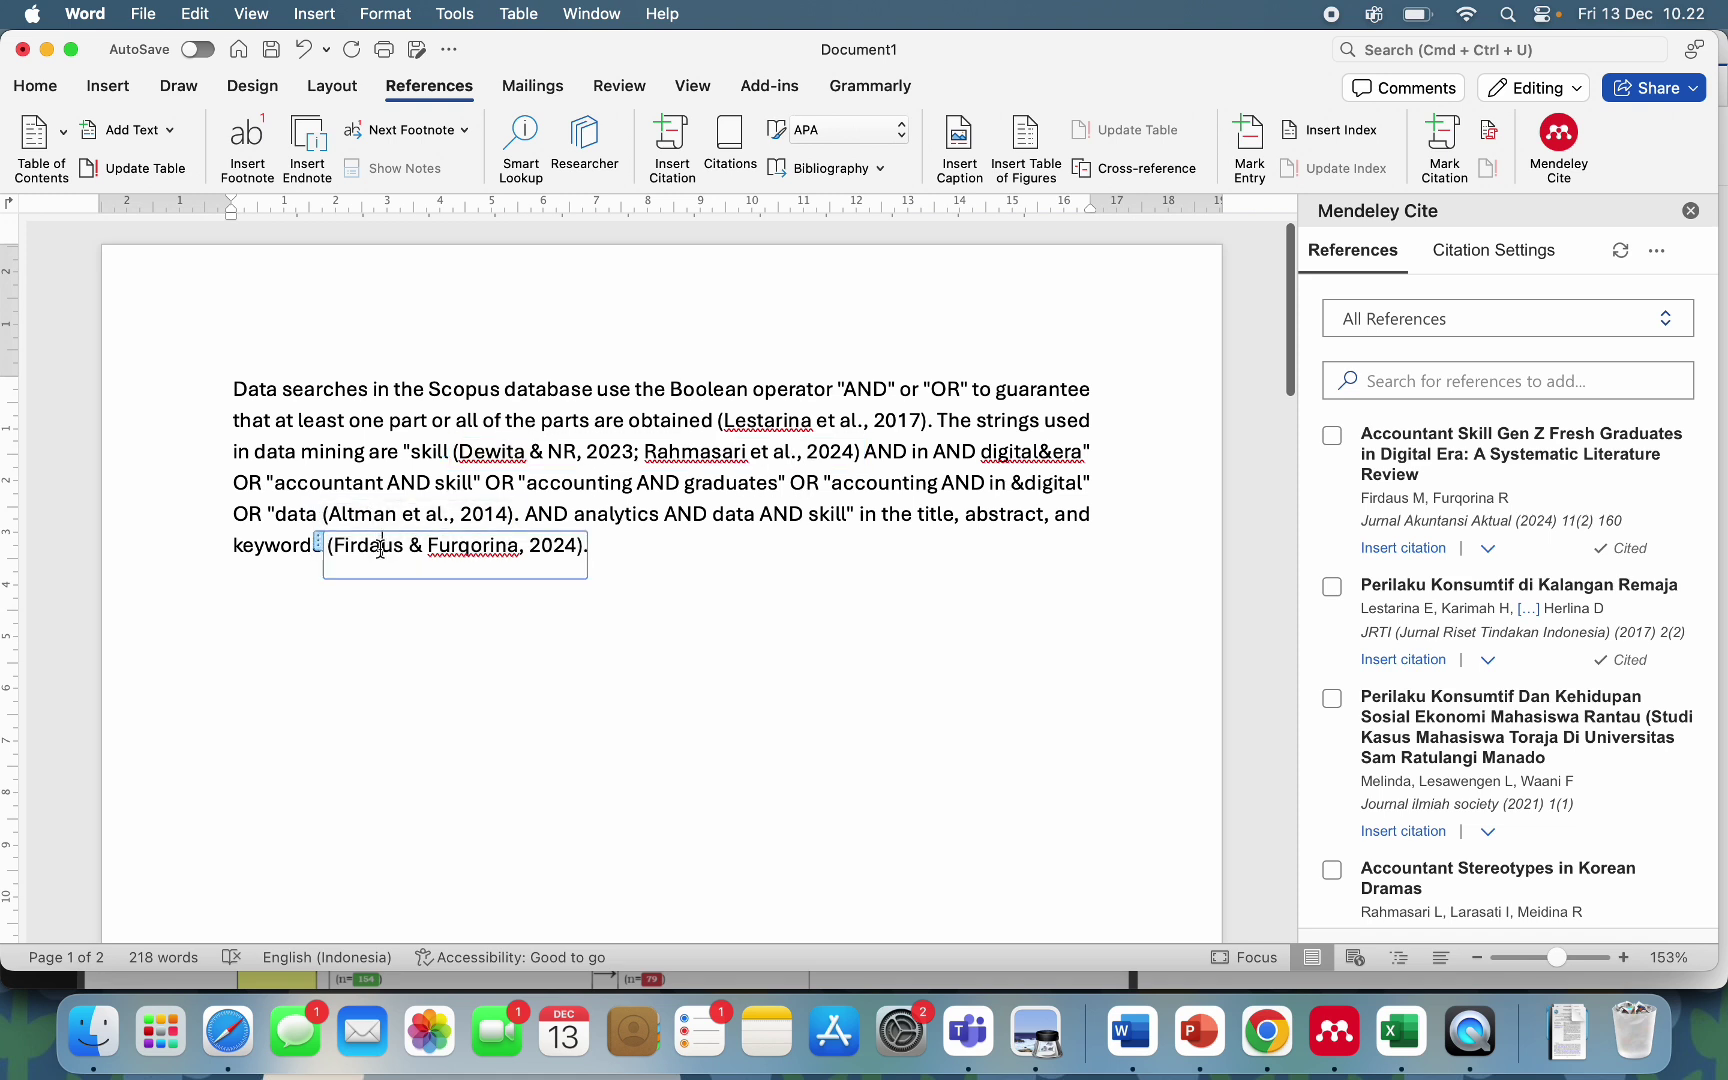
Insert a citation of "Pedampingan Pemanfaatan Digital Marketing Melalui Google Business Pada UMKM Kelurahan Kertajaya" after the word "title", before the comma.
click(955, 515)
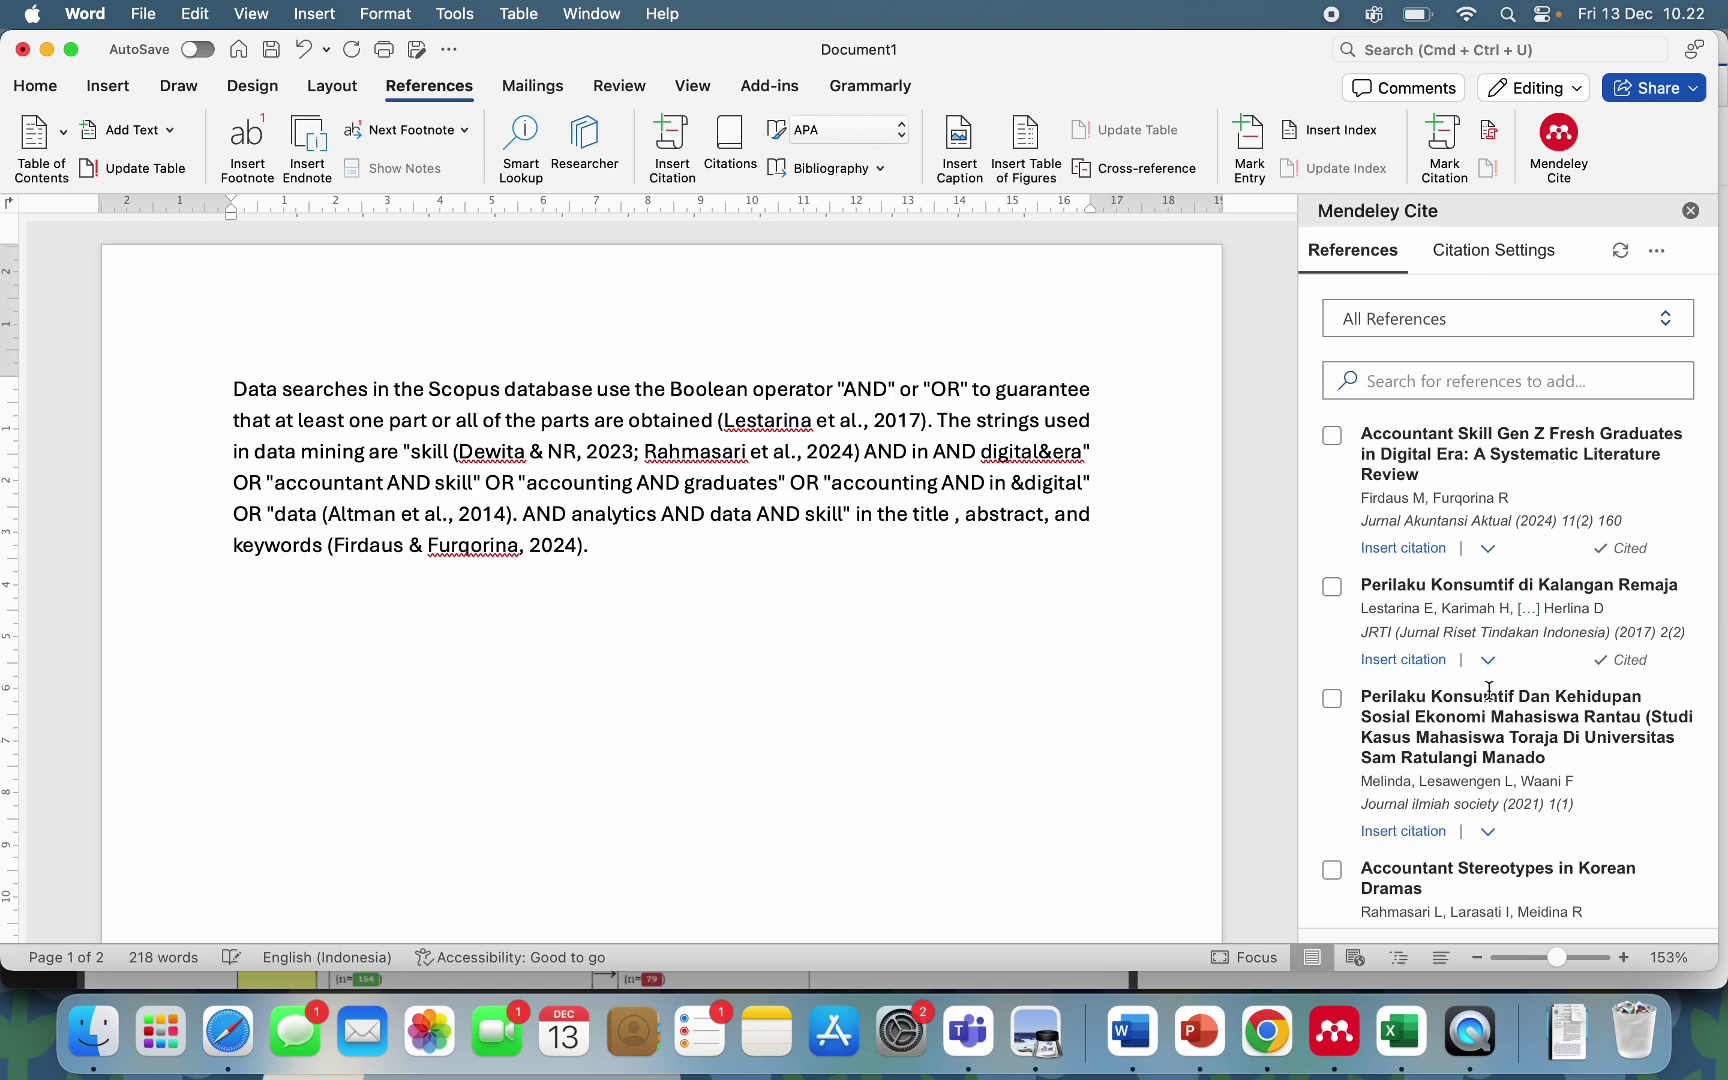
scroll(1489, 690, down, 15)
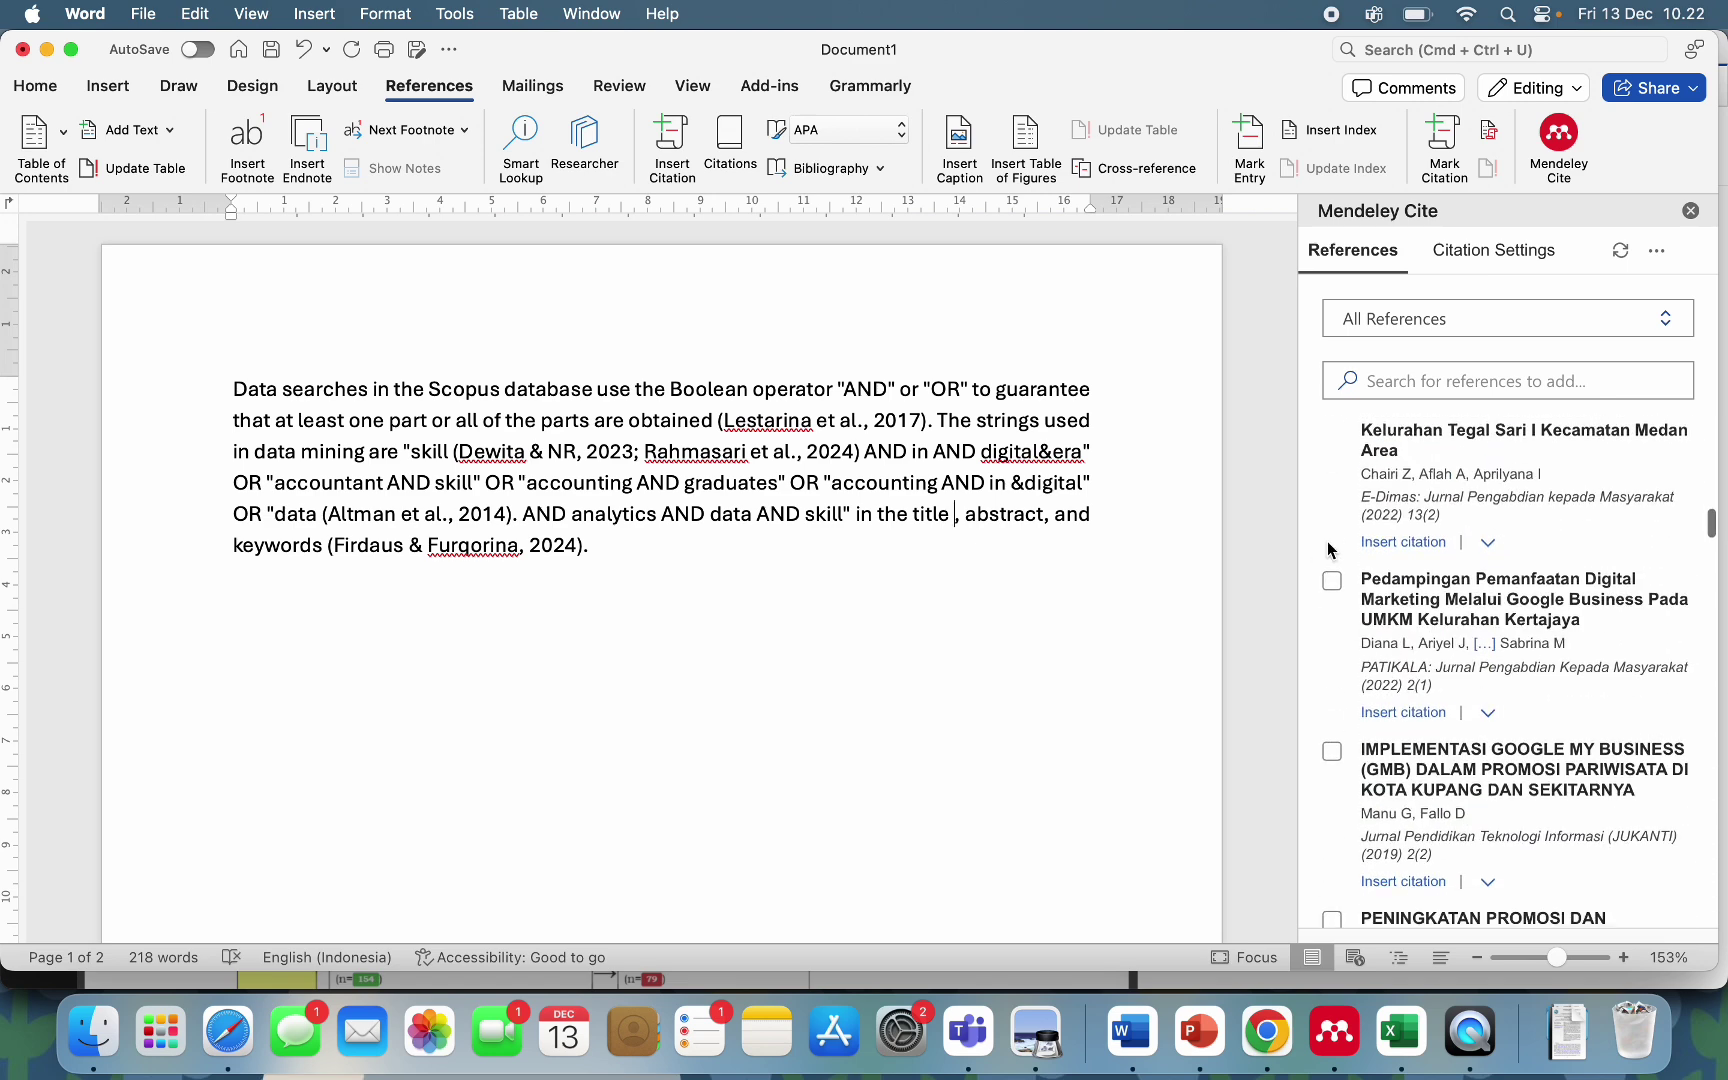
click(1332, 581)
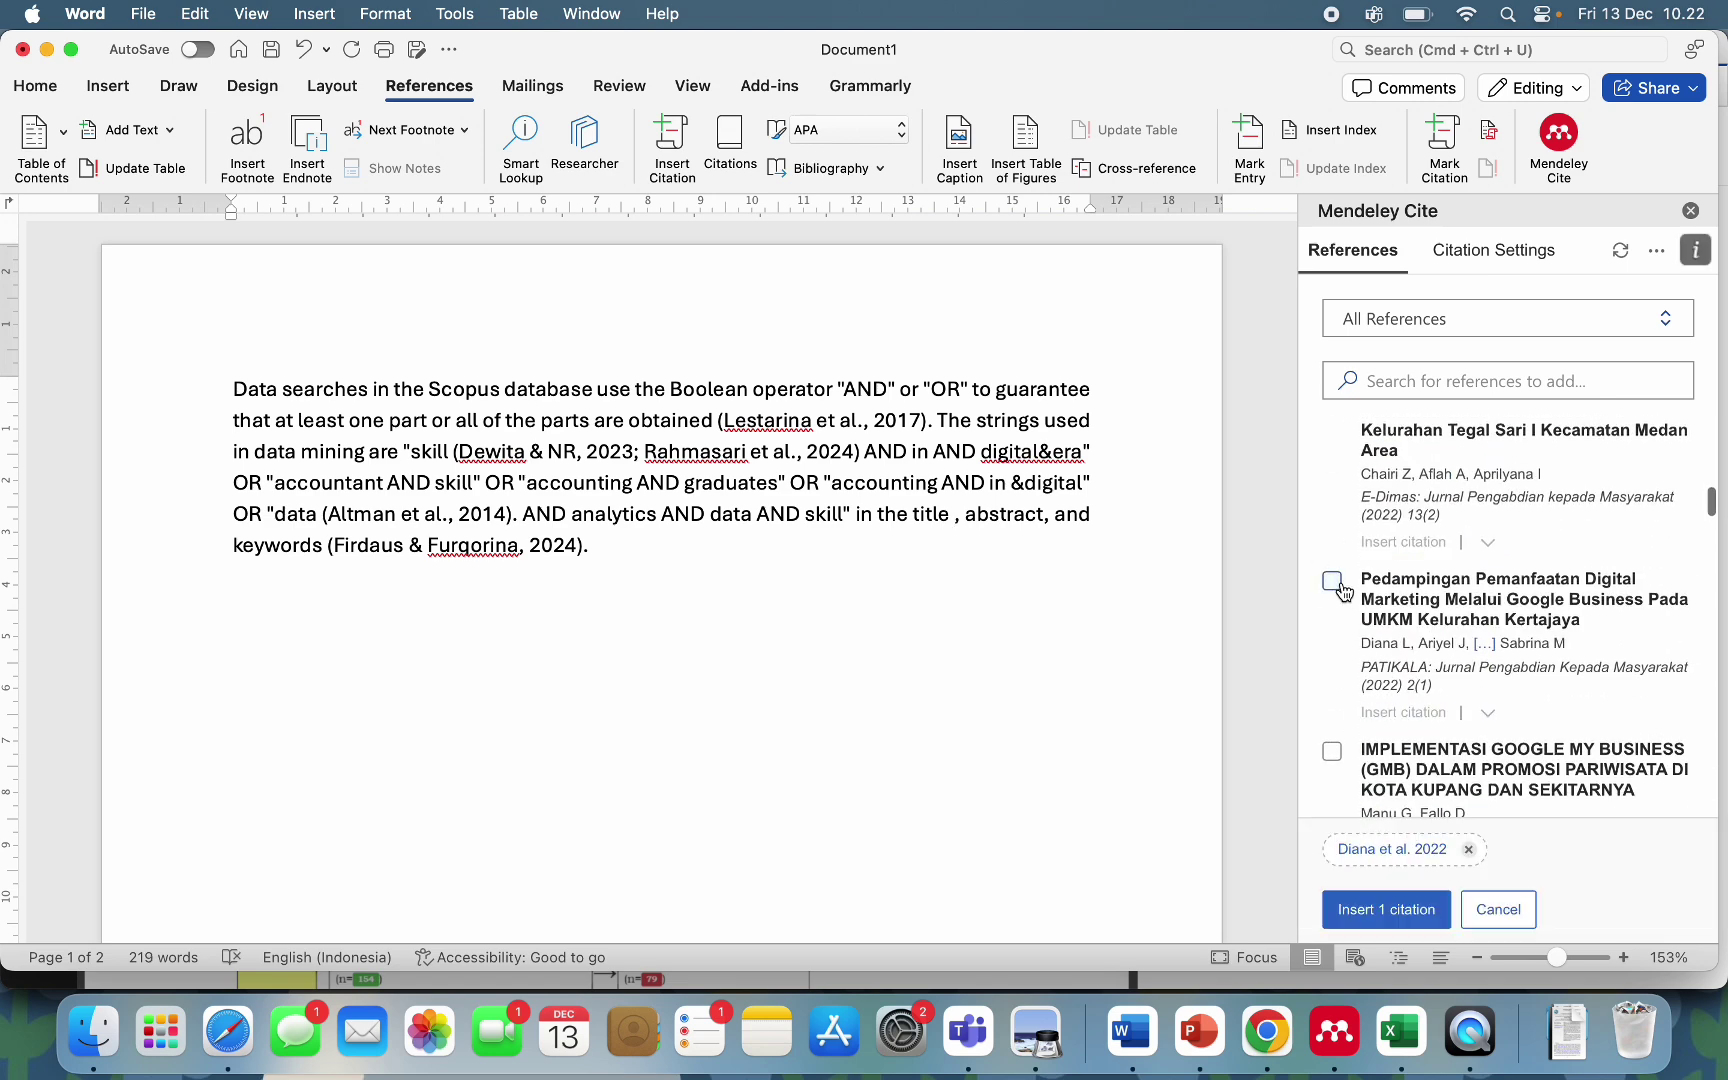
click(1374, 911)
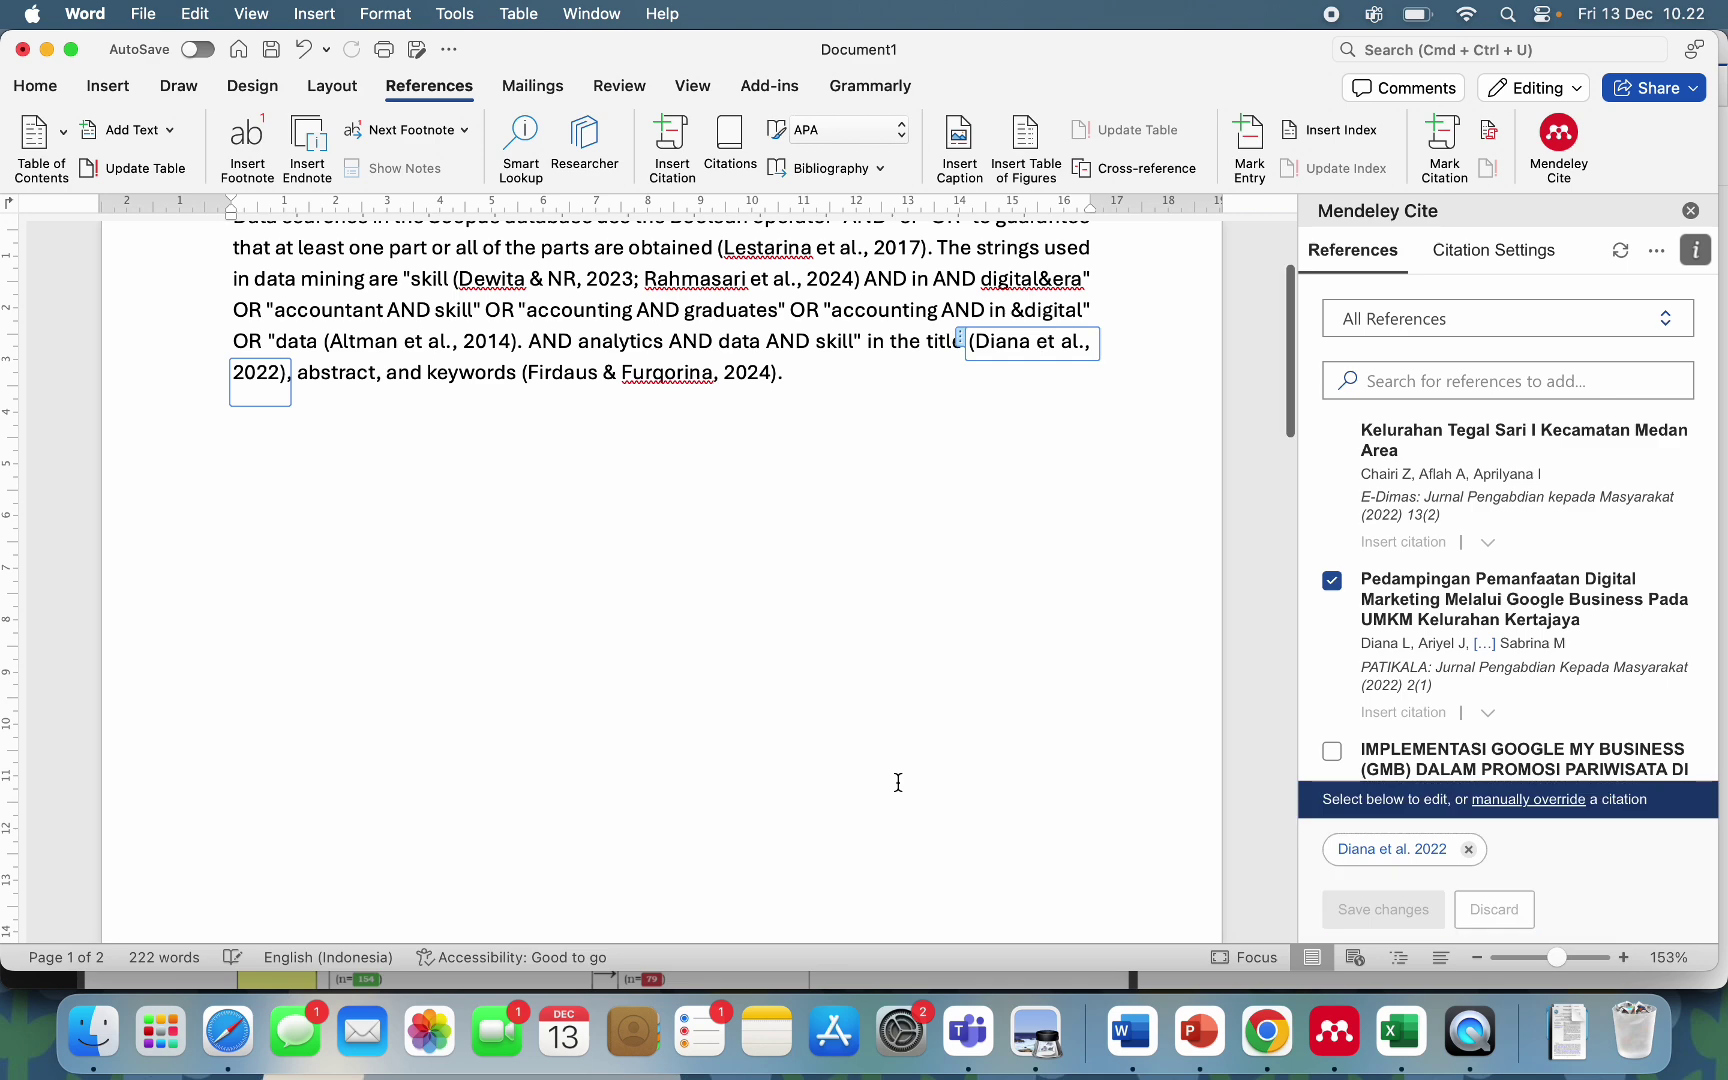
Check the bibliography under "Daftar Pustaka" for the entry of the newly cited digital marketing article.
scroll(898, 782, down, 1)
scroll(845, 567, down, 10)
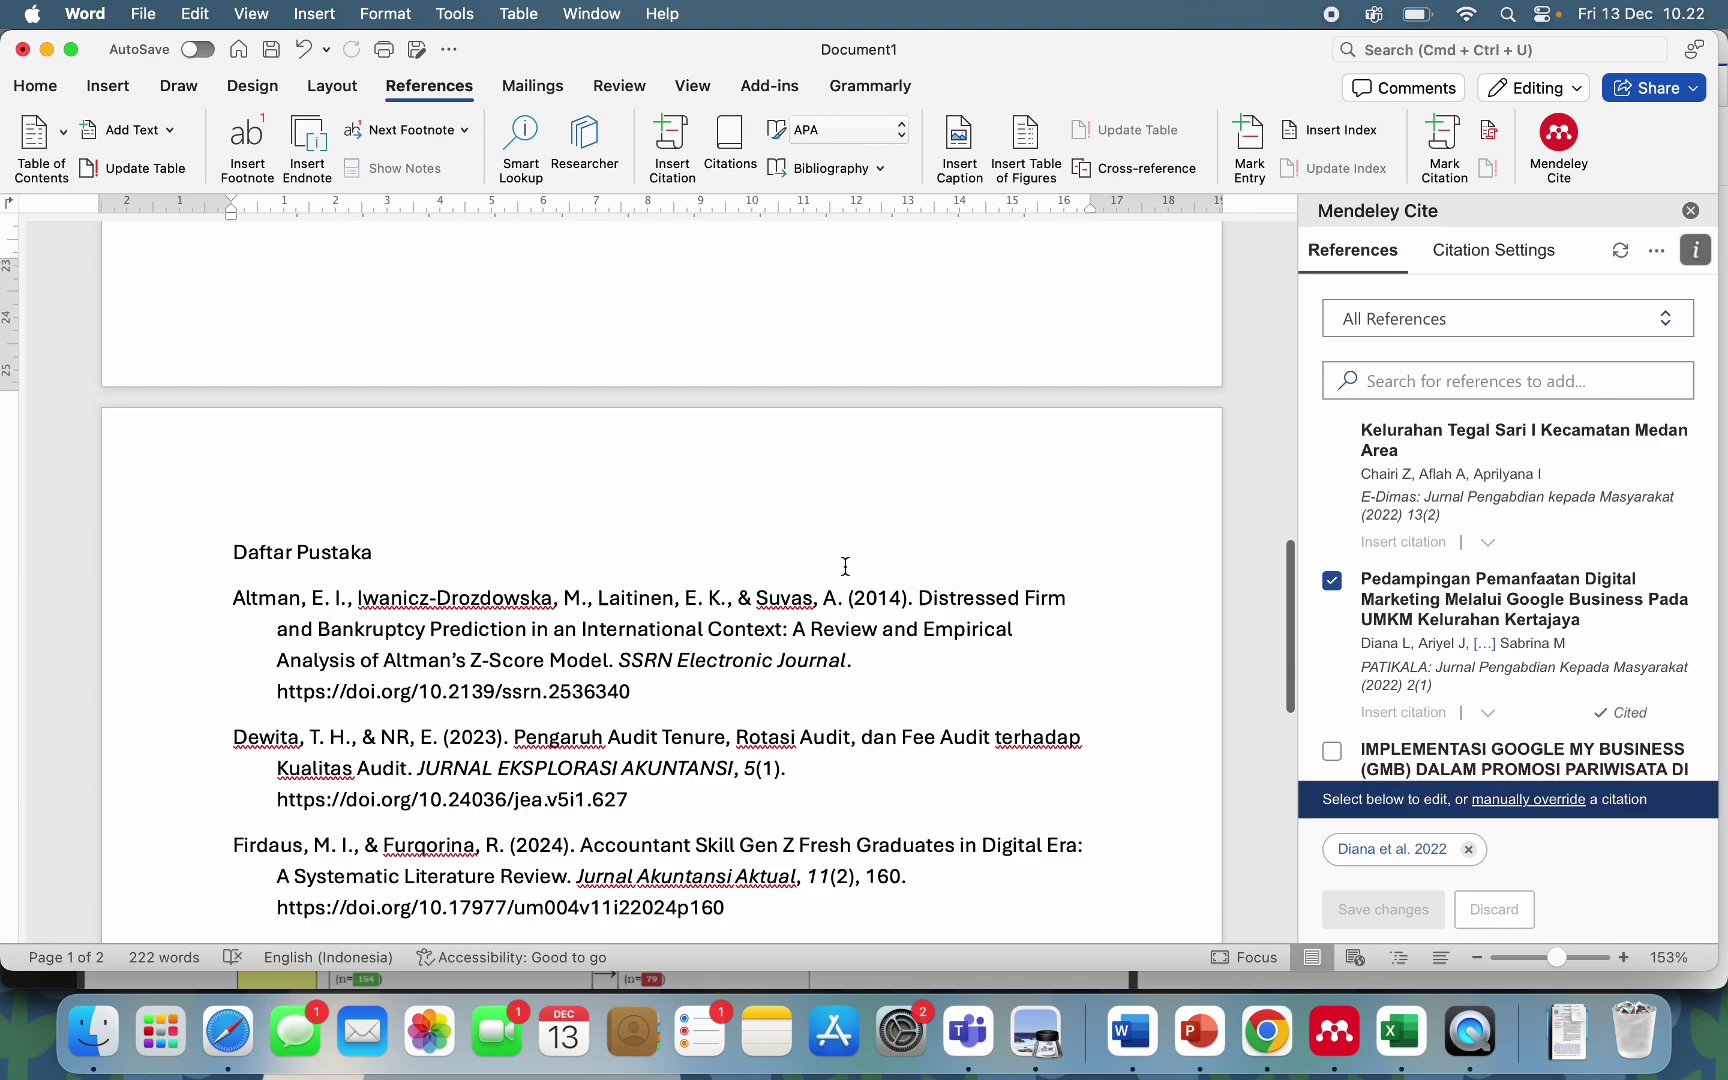
click(275, 707)
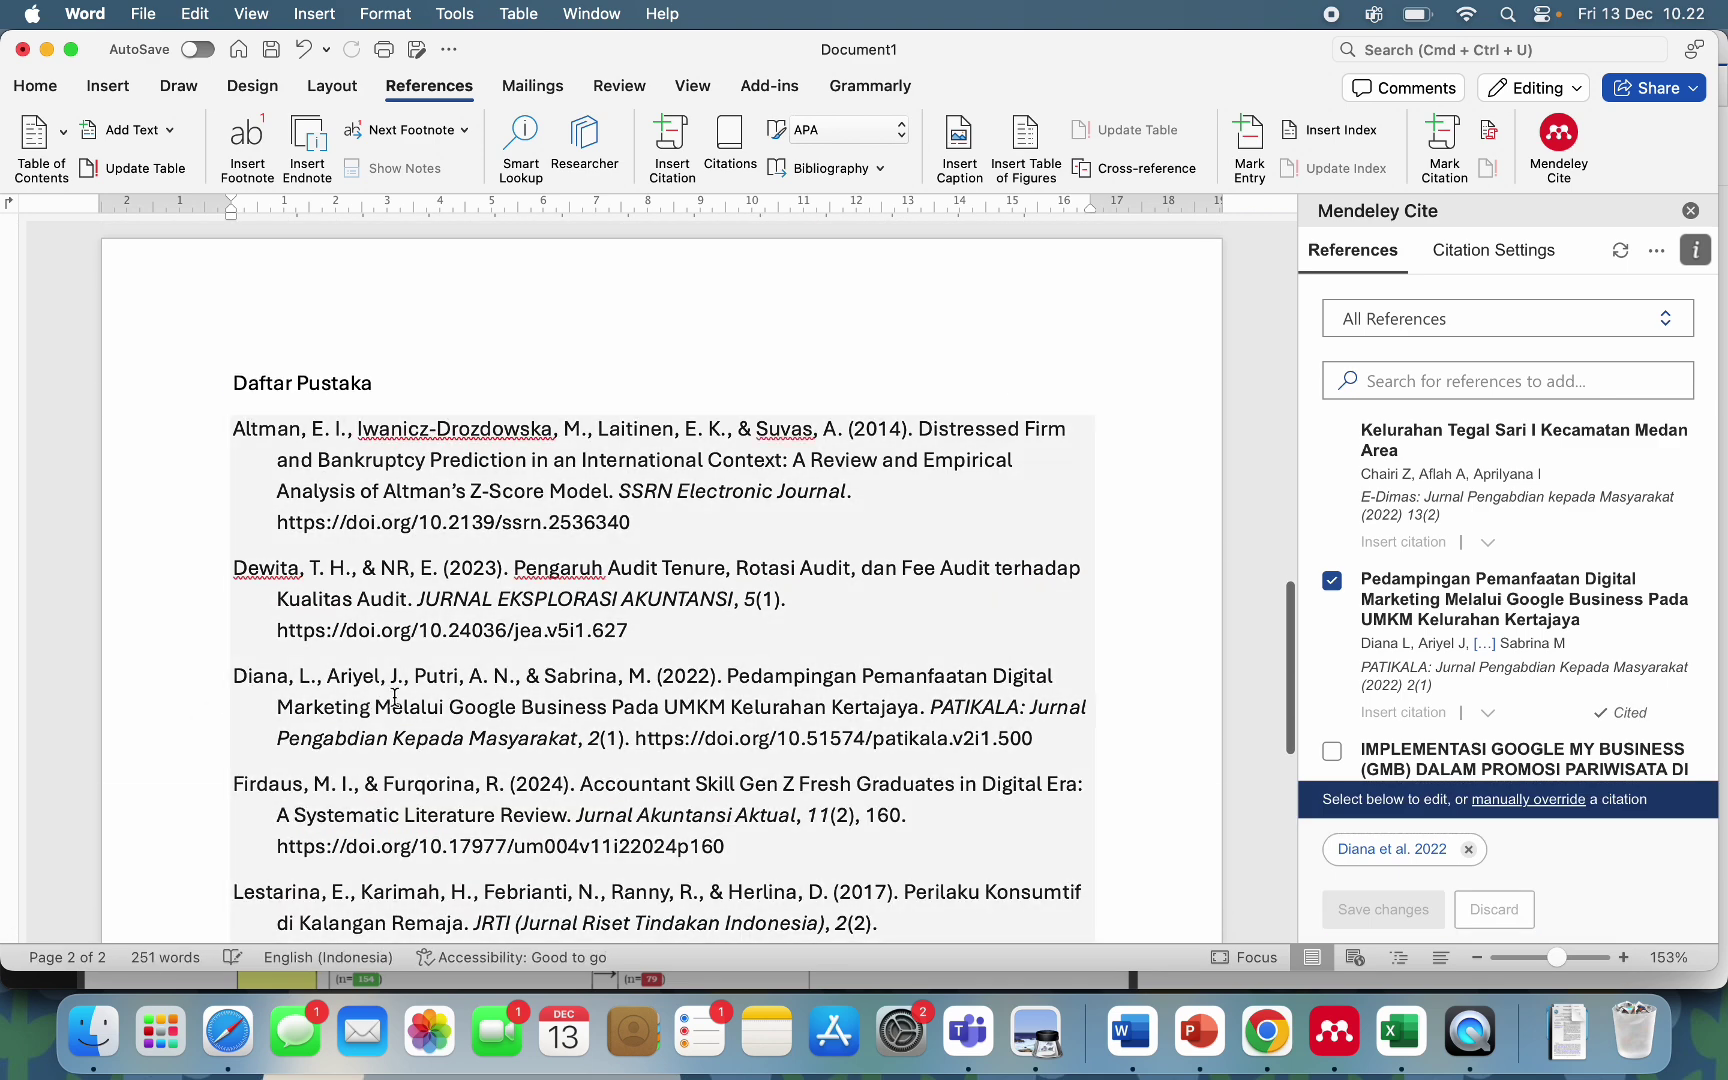
scroll(395, 697, down, 5)
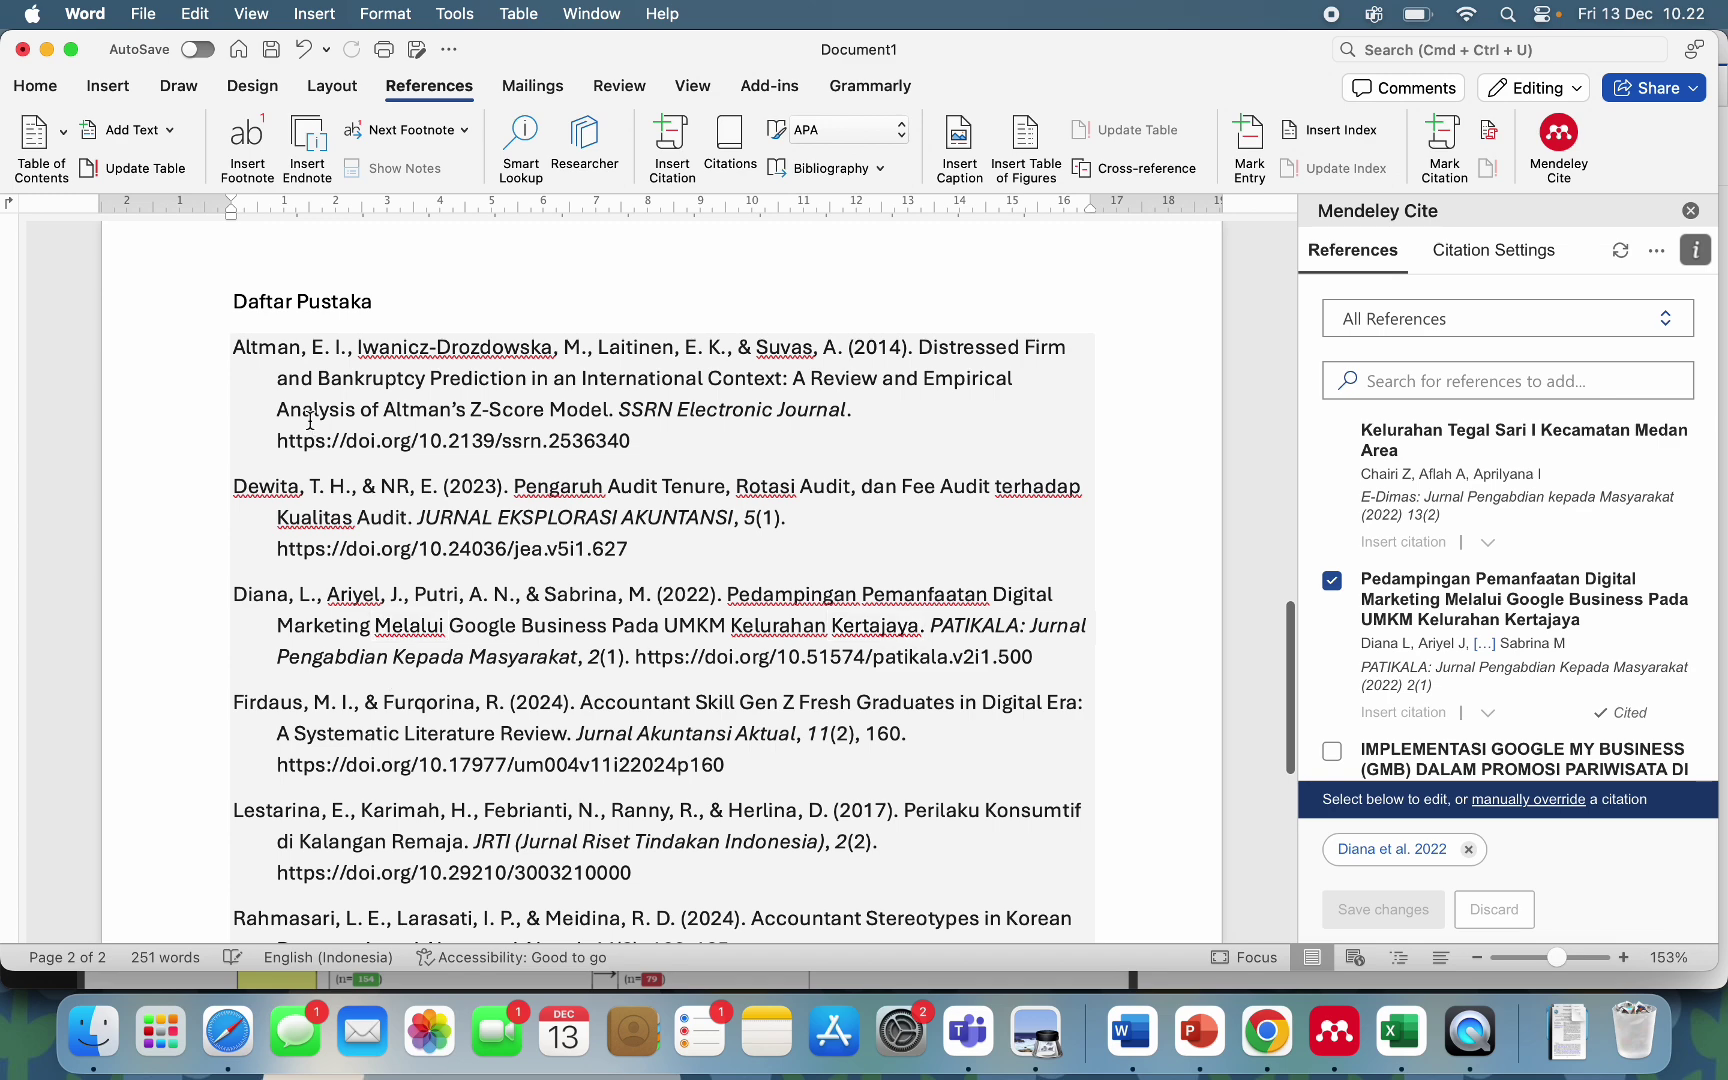
scroll(310, 420, up, 3)
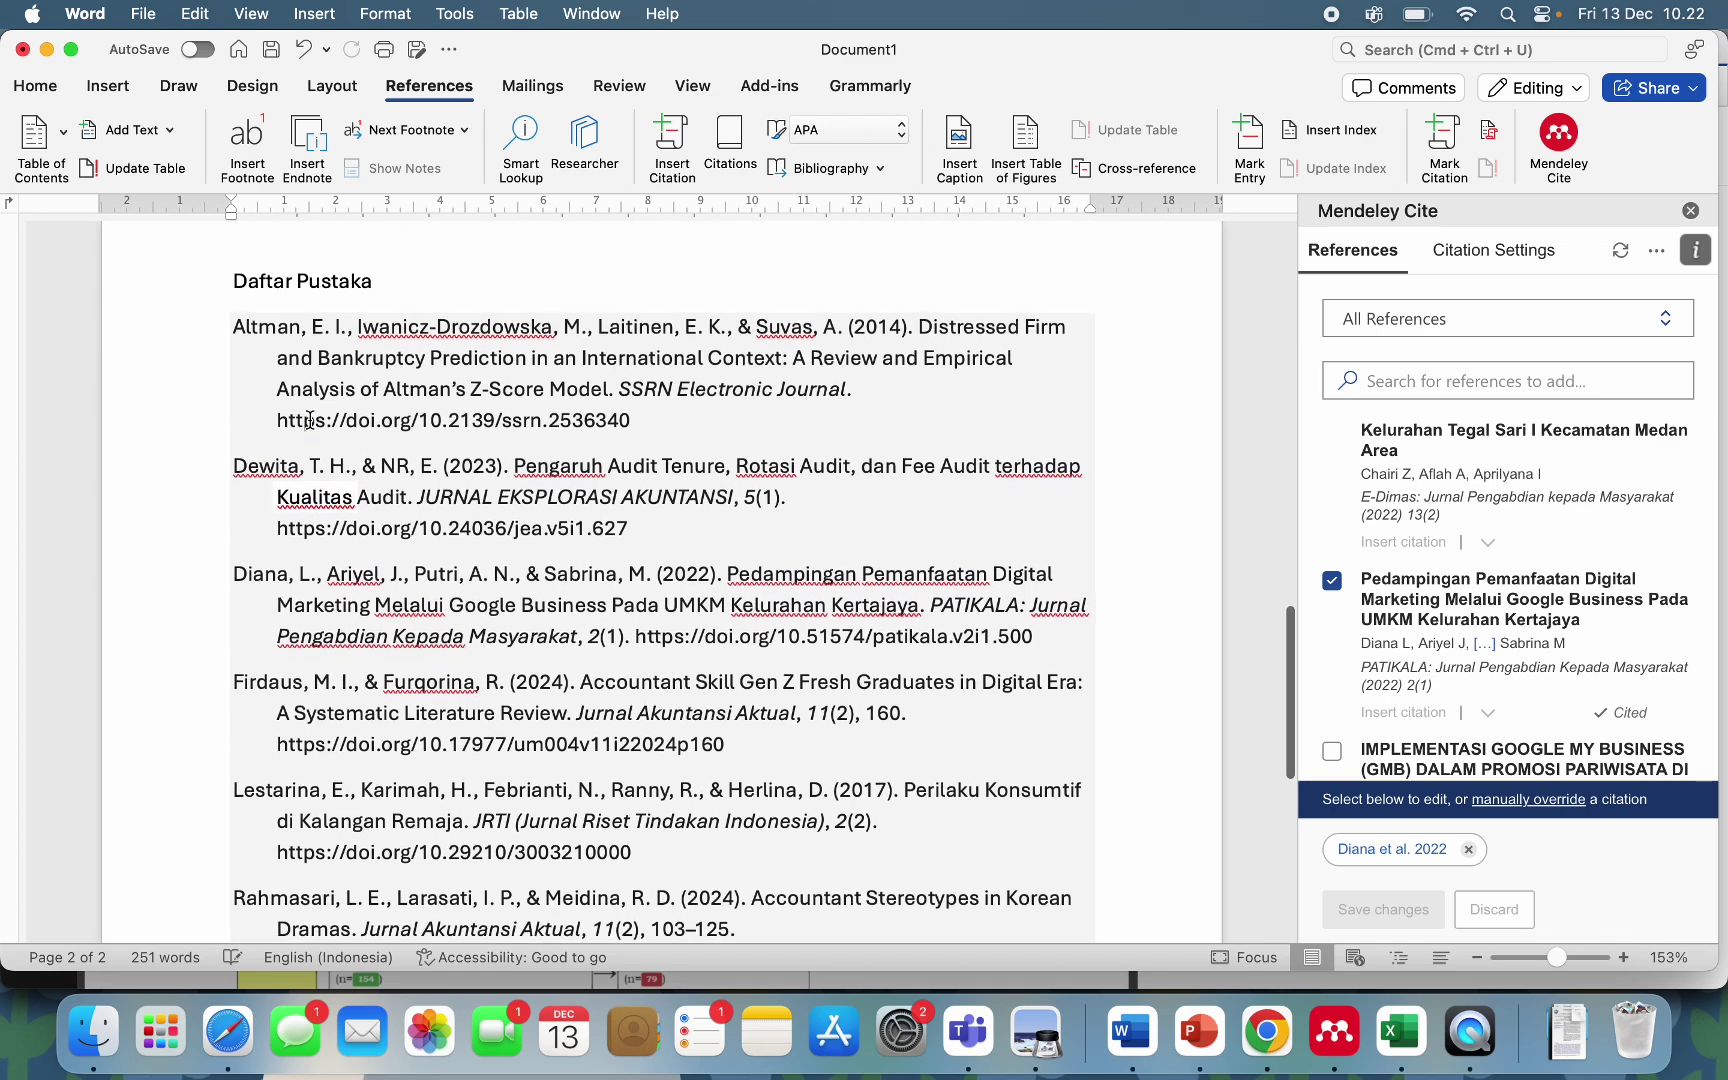
Deselect the digital marketing article in the Mendeley Cite reference list and resync the library.
click(1332, 582)
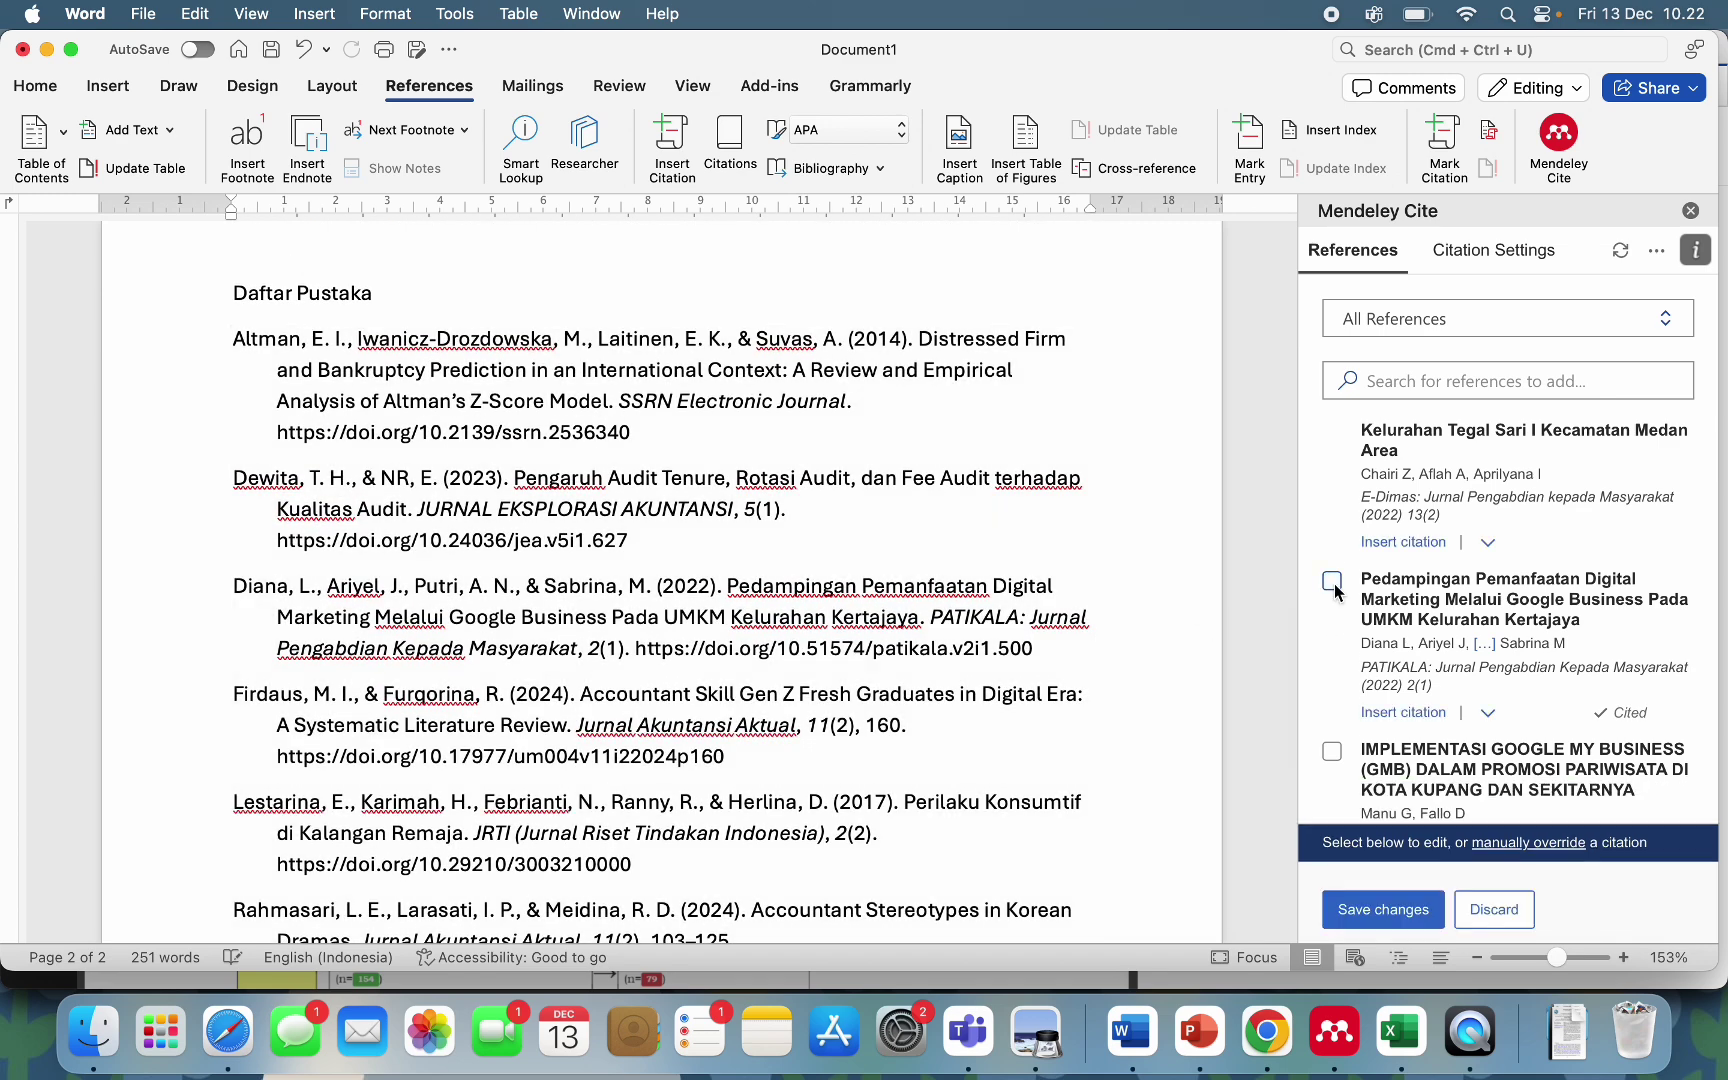
scroll(1470, 541, down, 10)
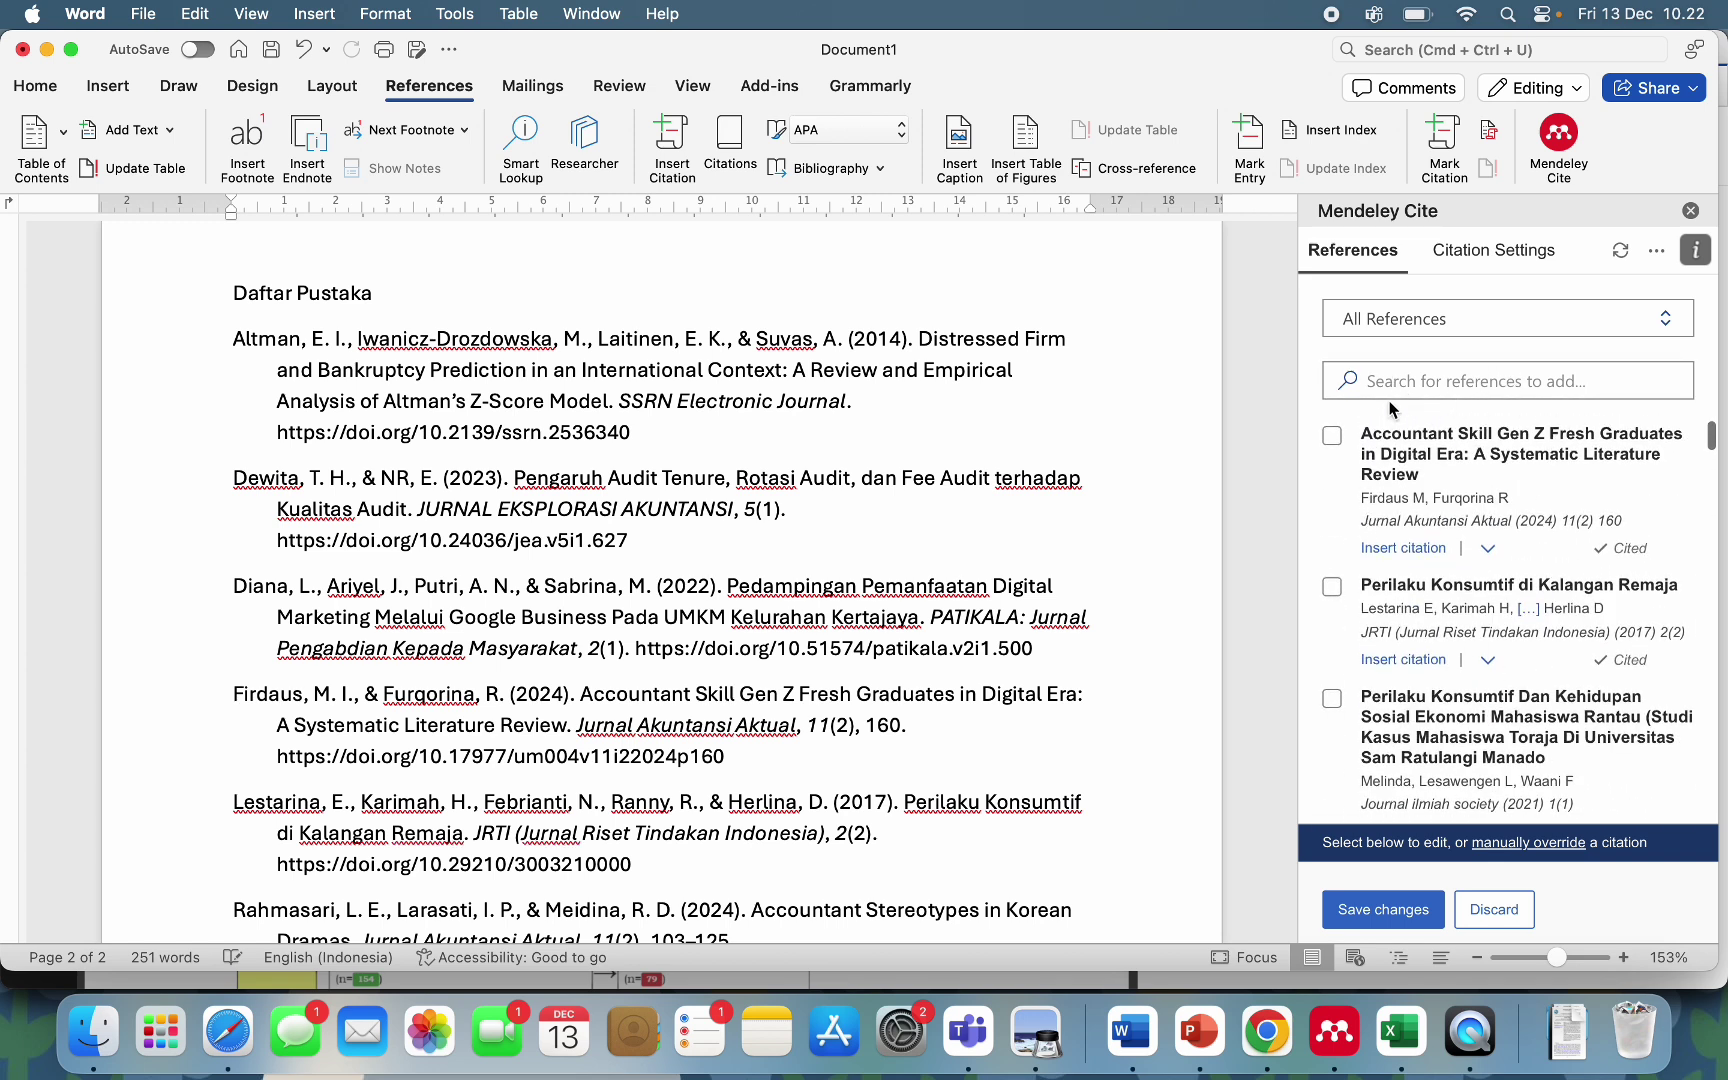
click(1619, 254)
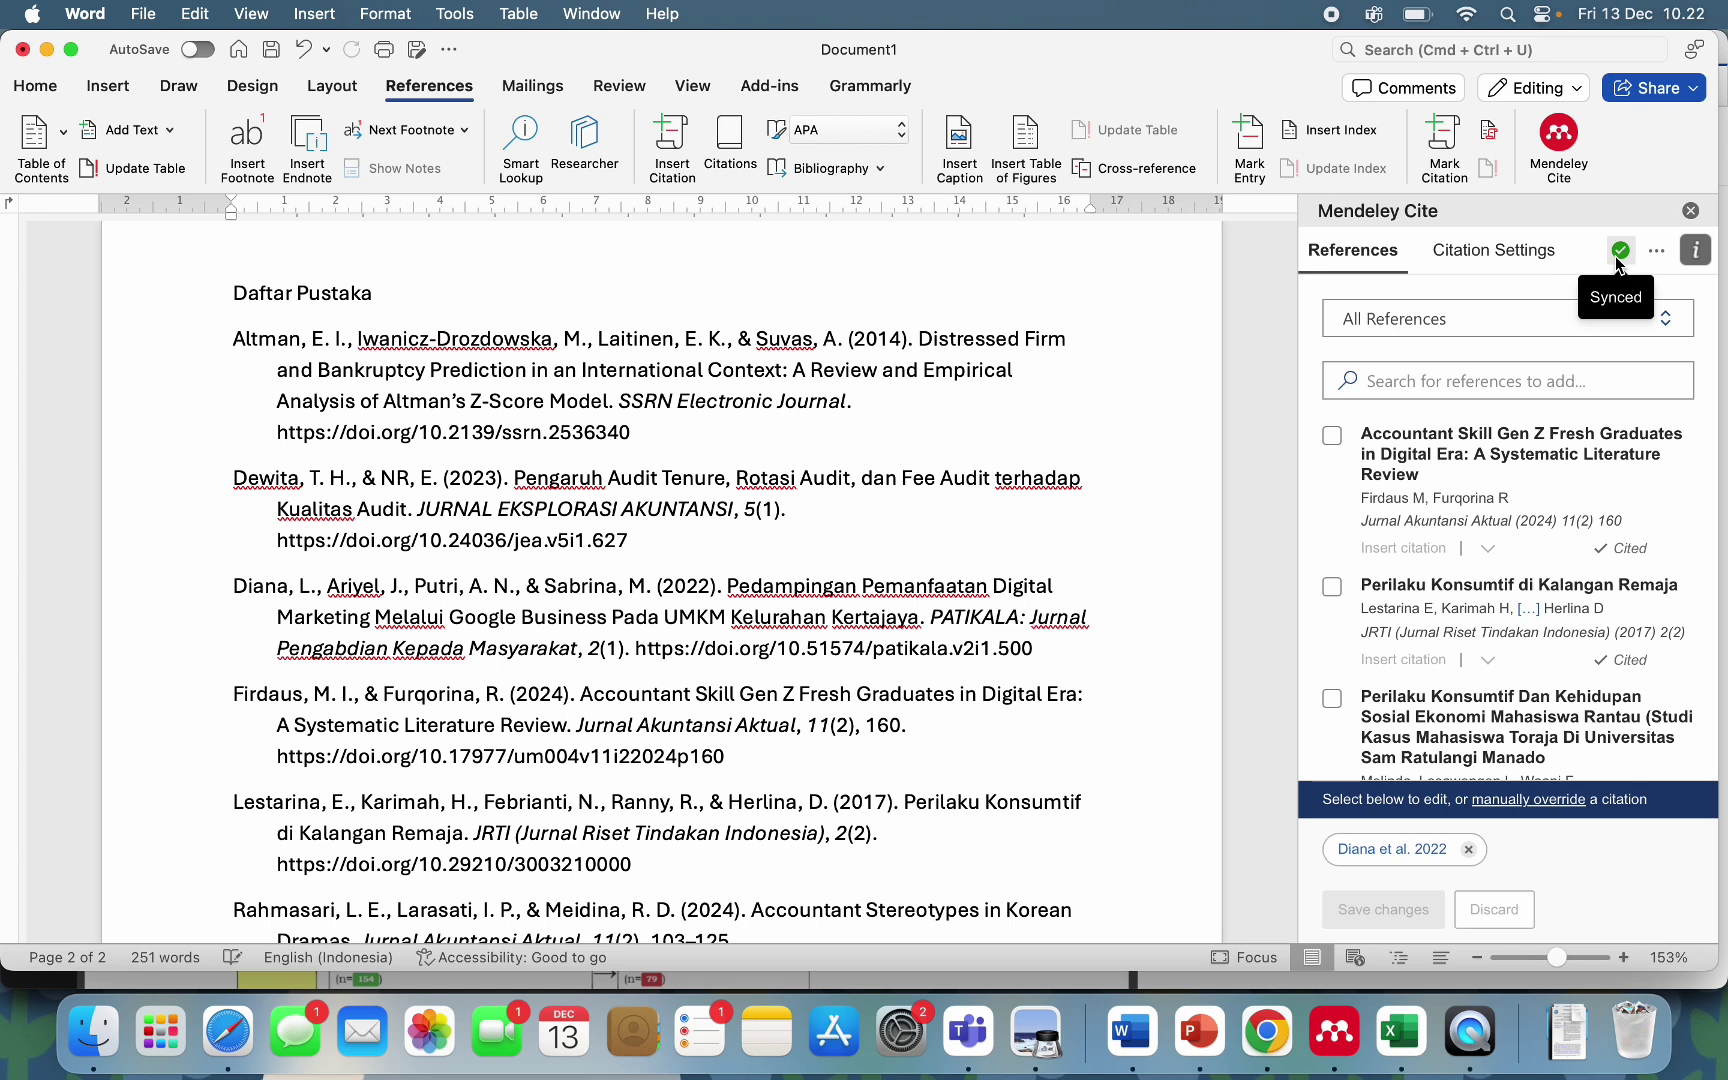
Change the journal title "JURNAL EKSPLORASI AKUNTANSI" in the 2023 audit tenure bibliography entry to Capitalize Each Word.
scroll(962, 538, up, 1)
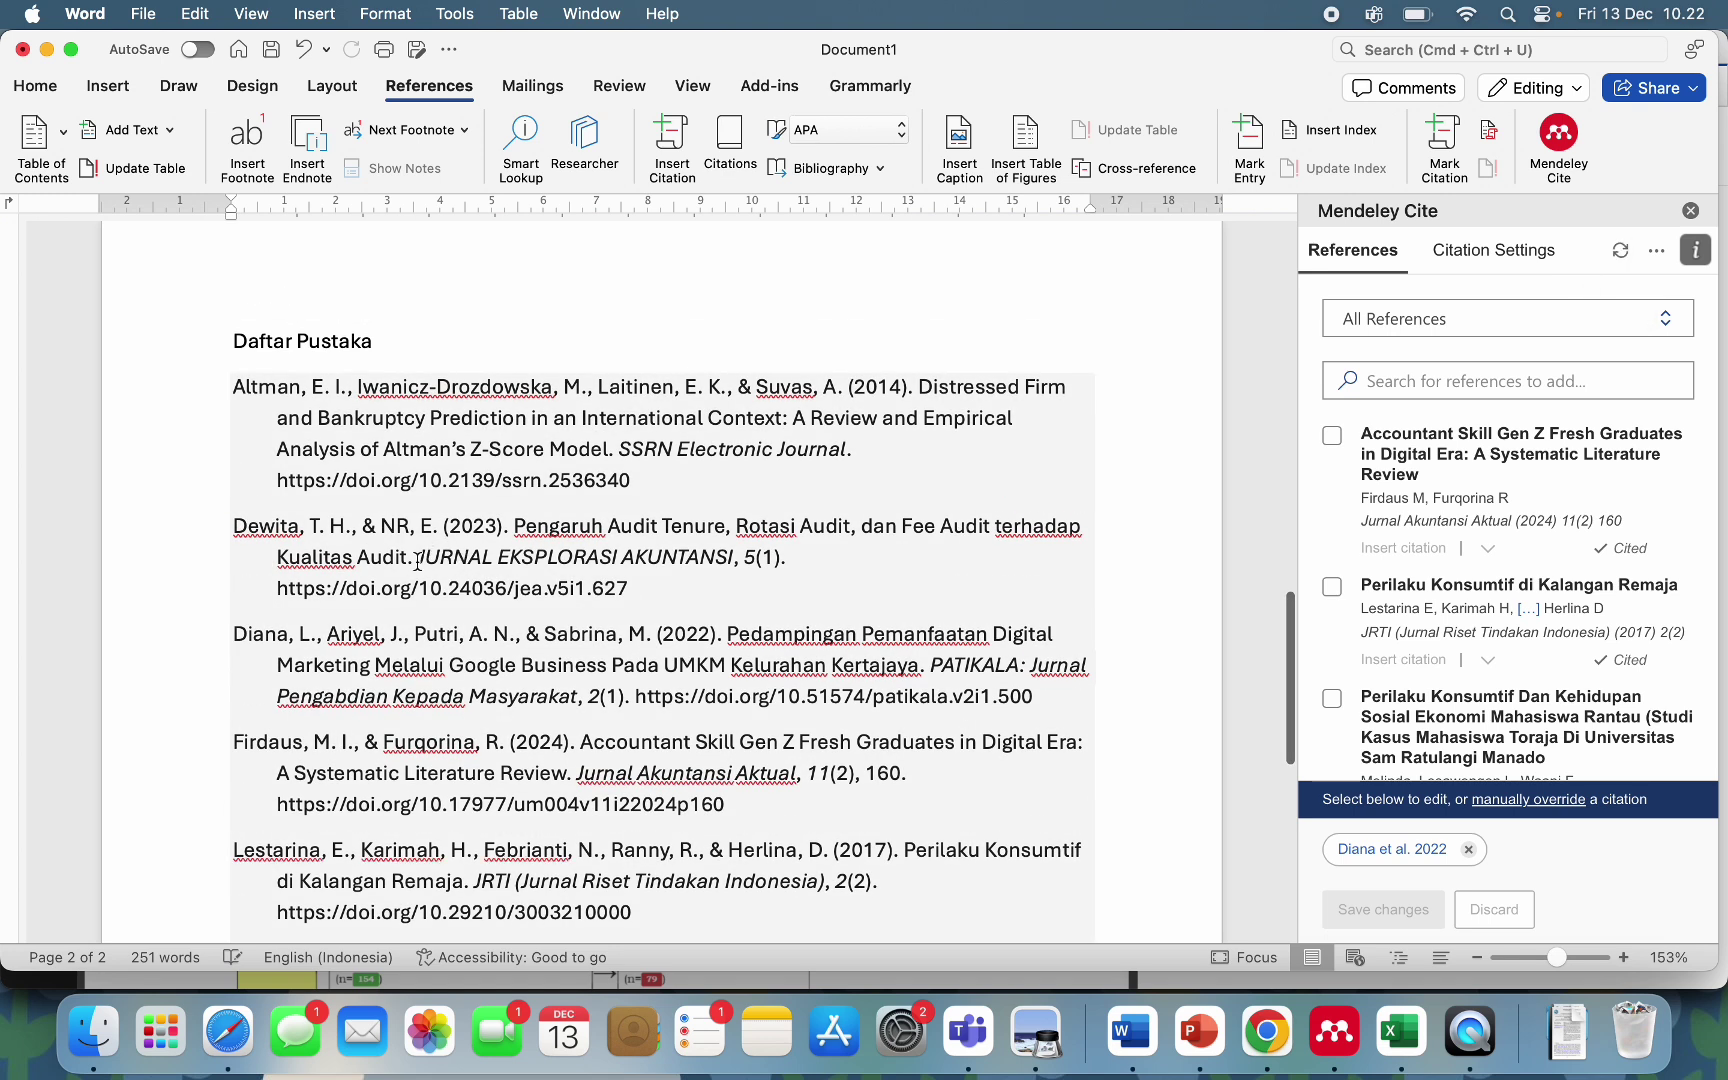
scroll(448, 552, down, 2)
scroll(418, 560, down, 1)
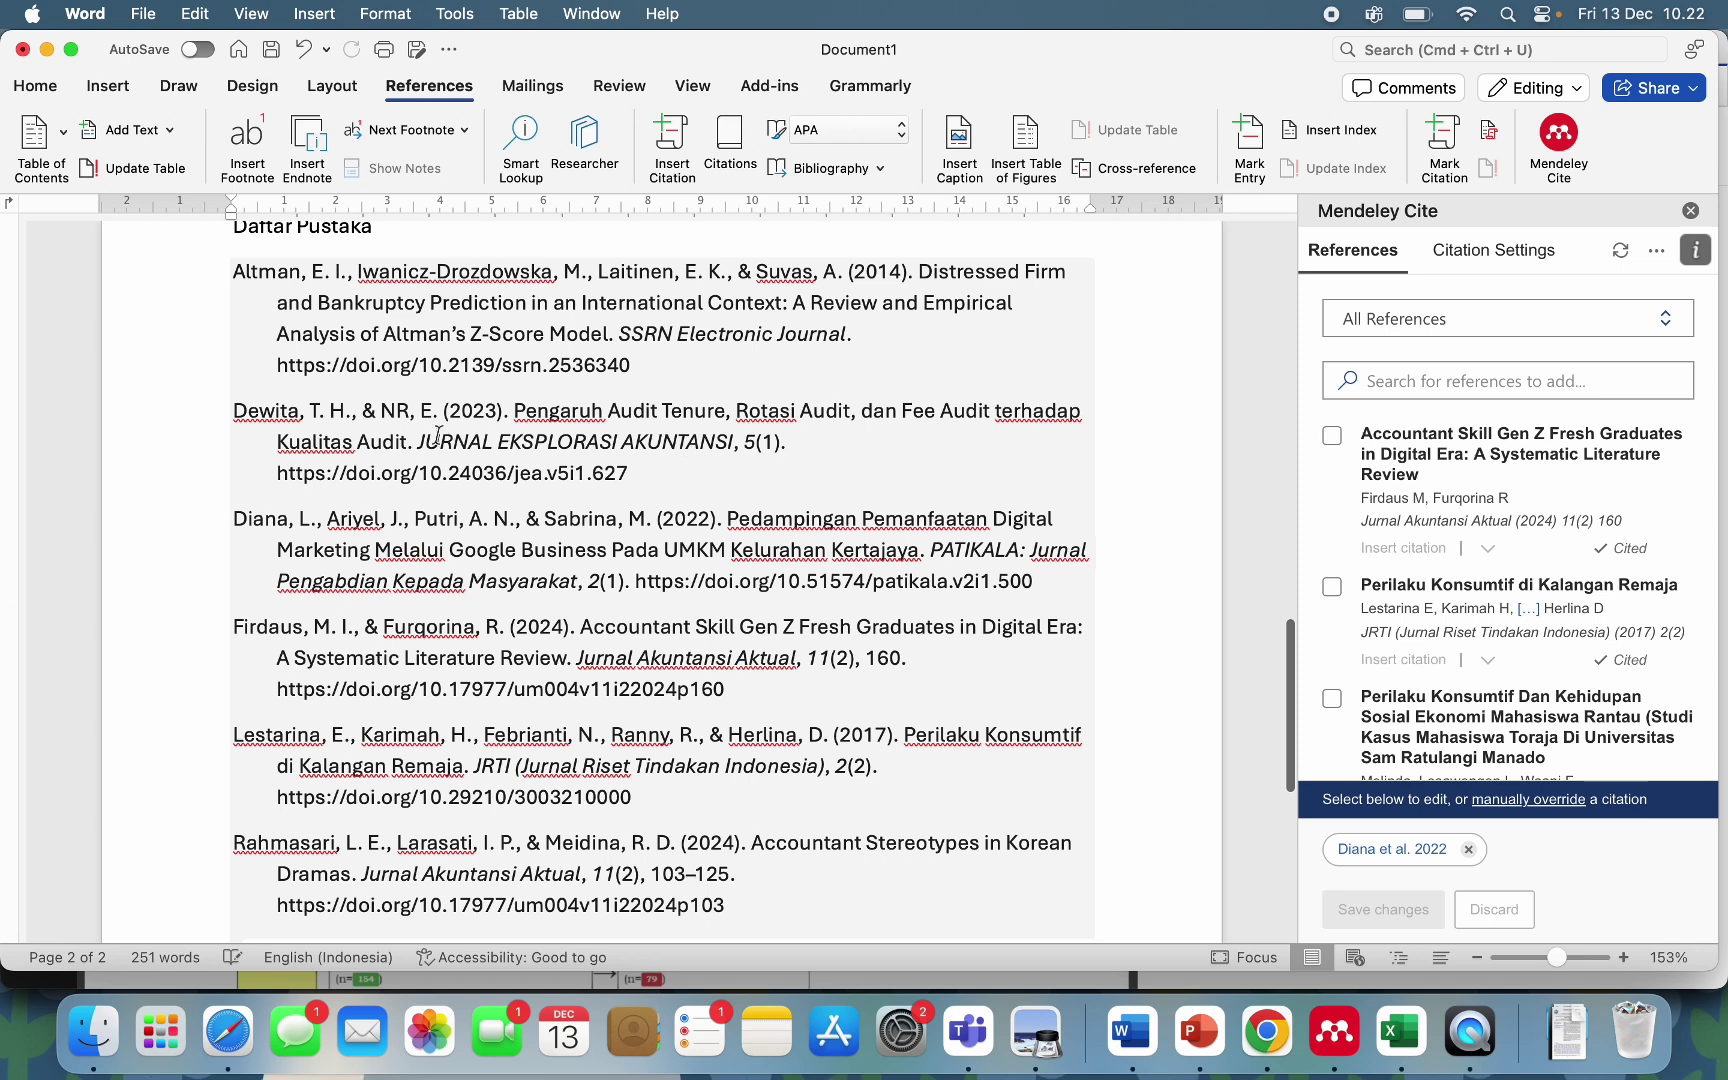
drag(422, 440, 711, 446)
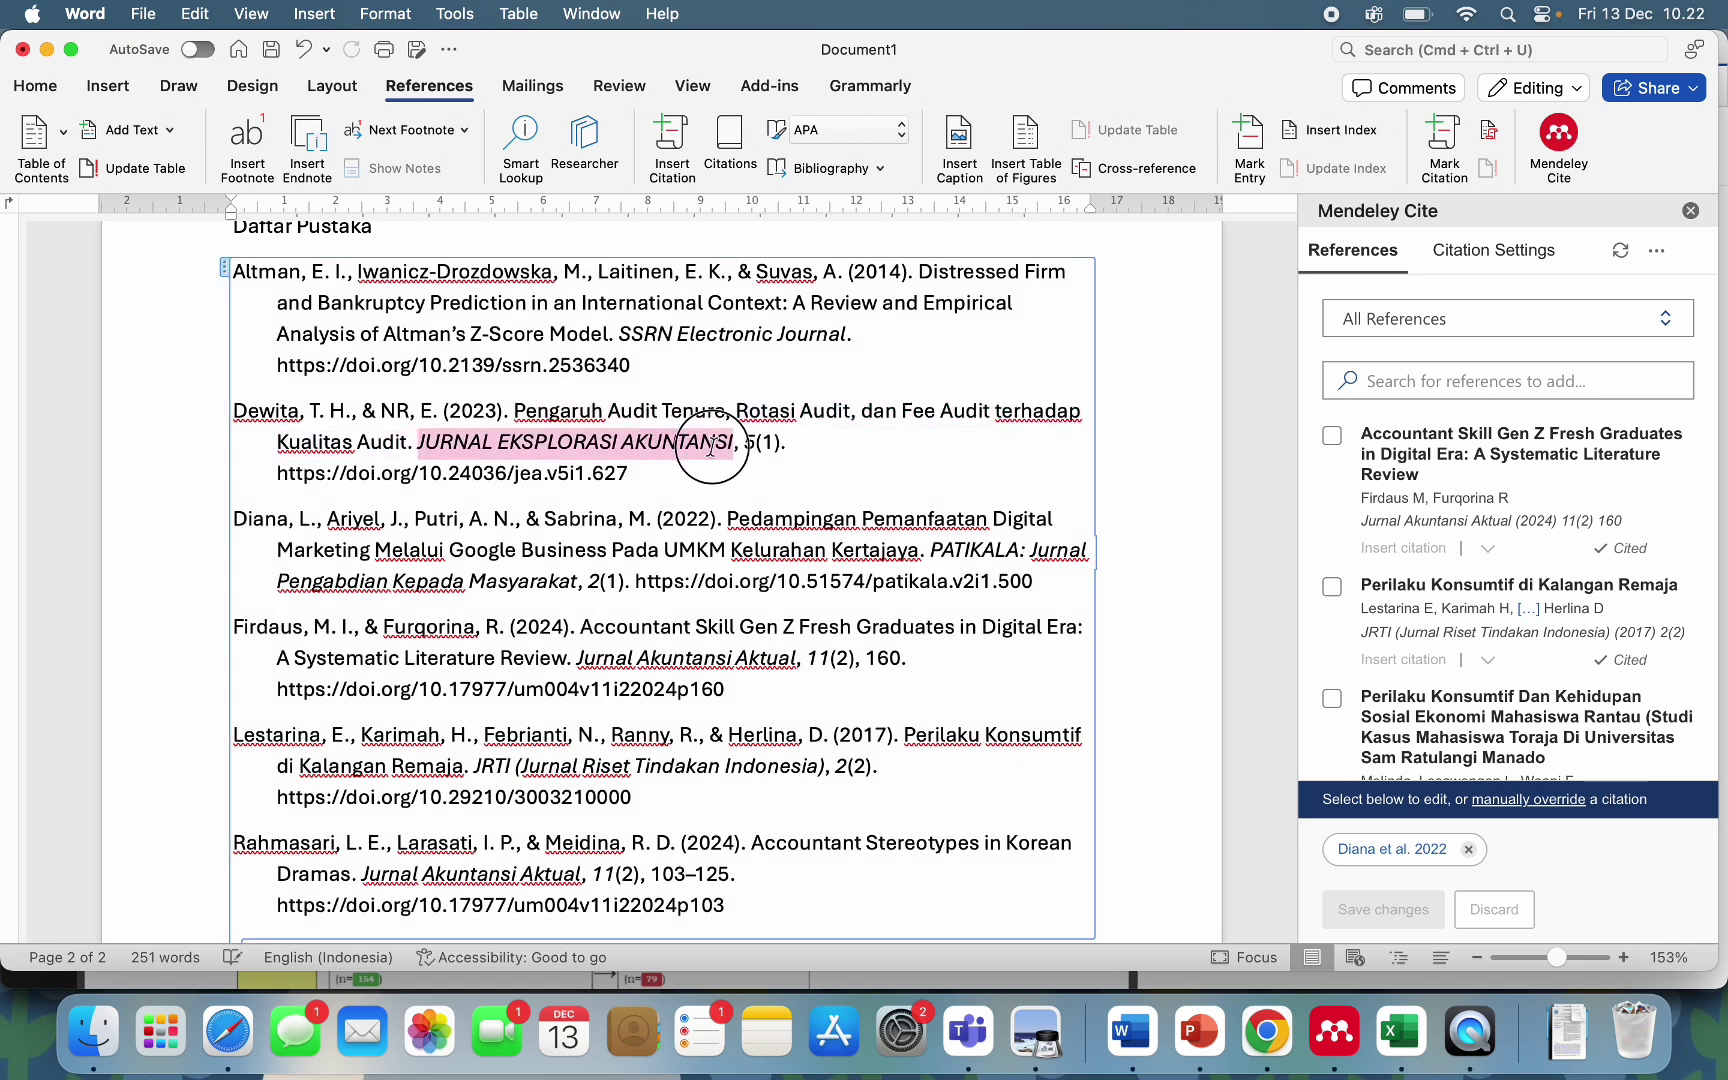
click(35, 88)
click(412, 130)
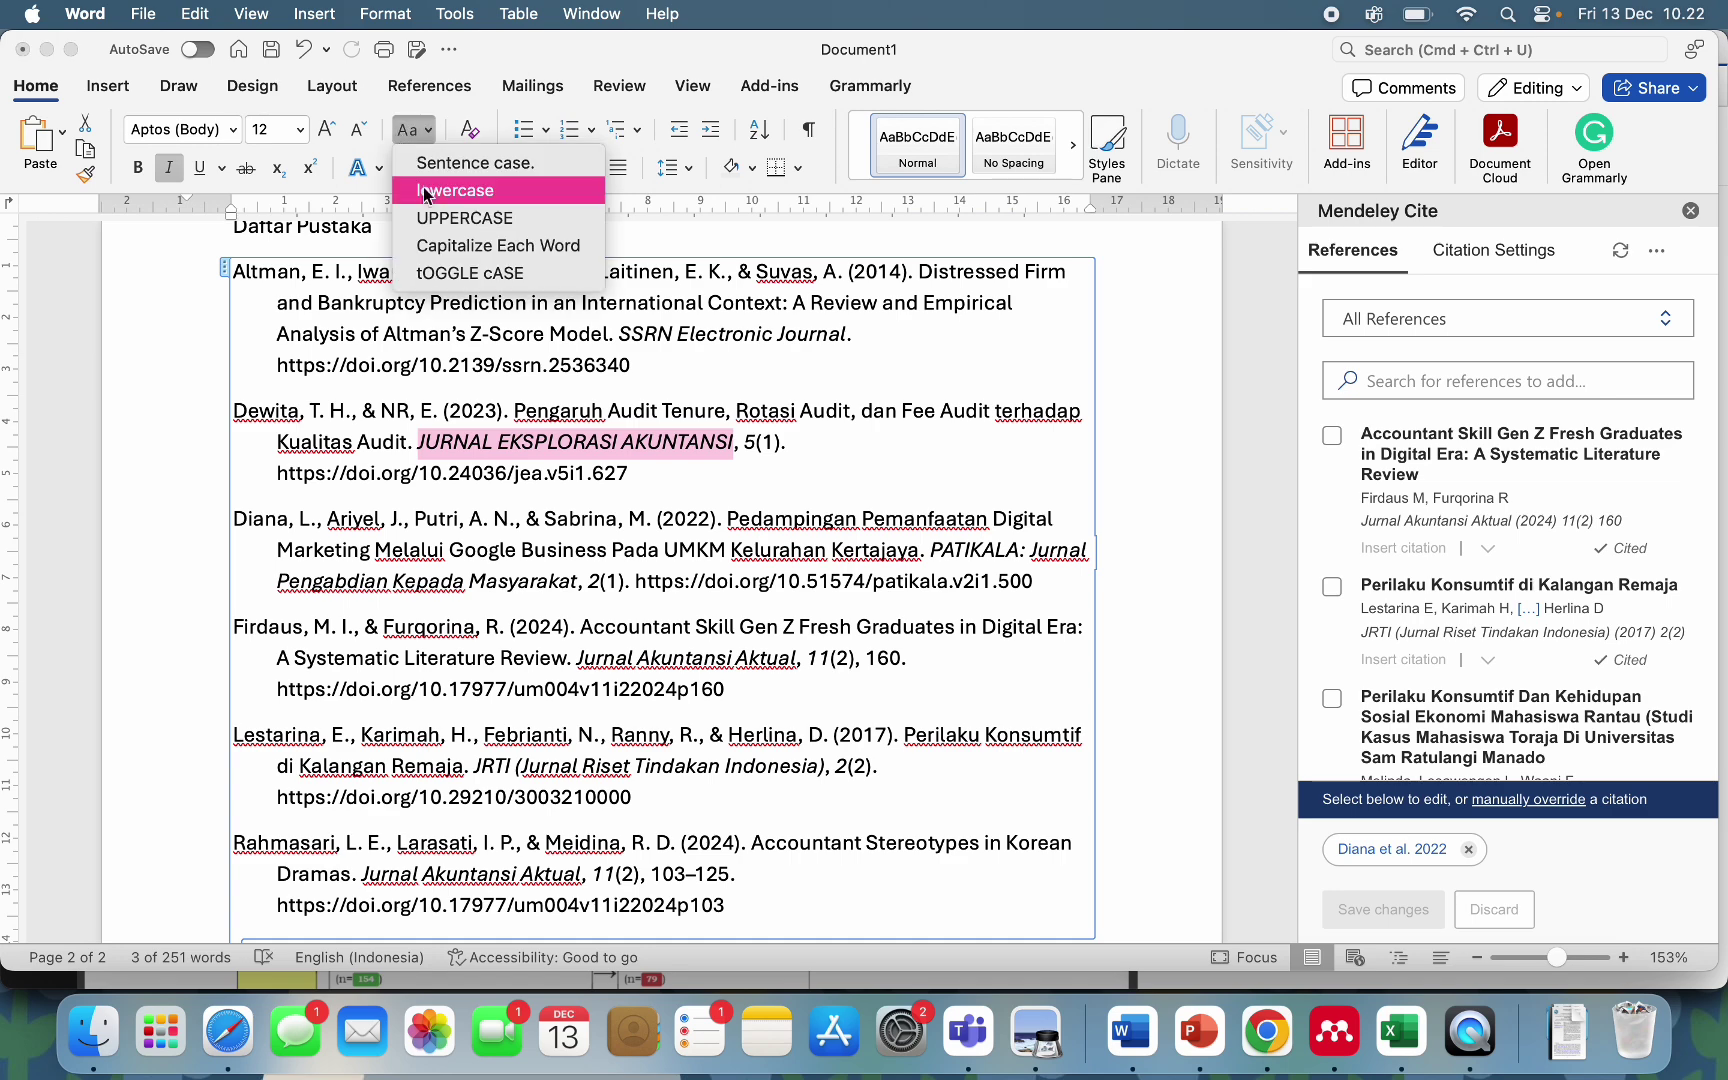
click(470, 245)
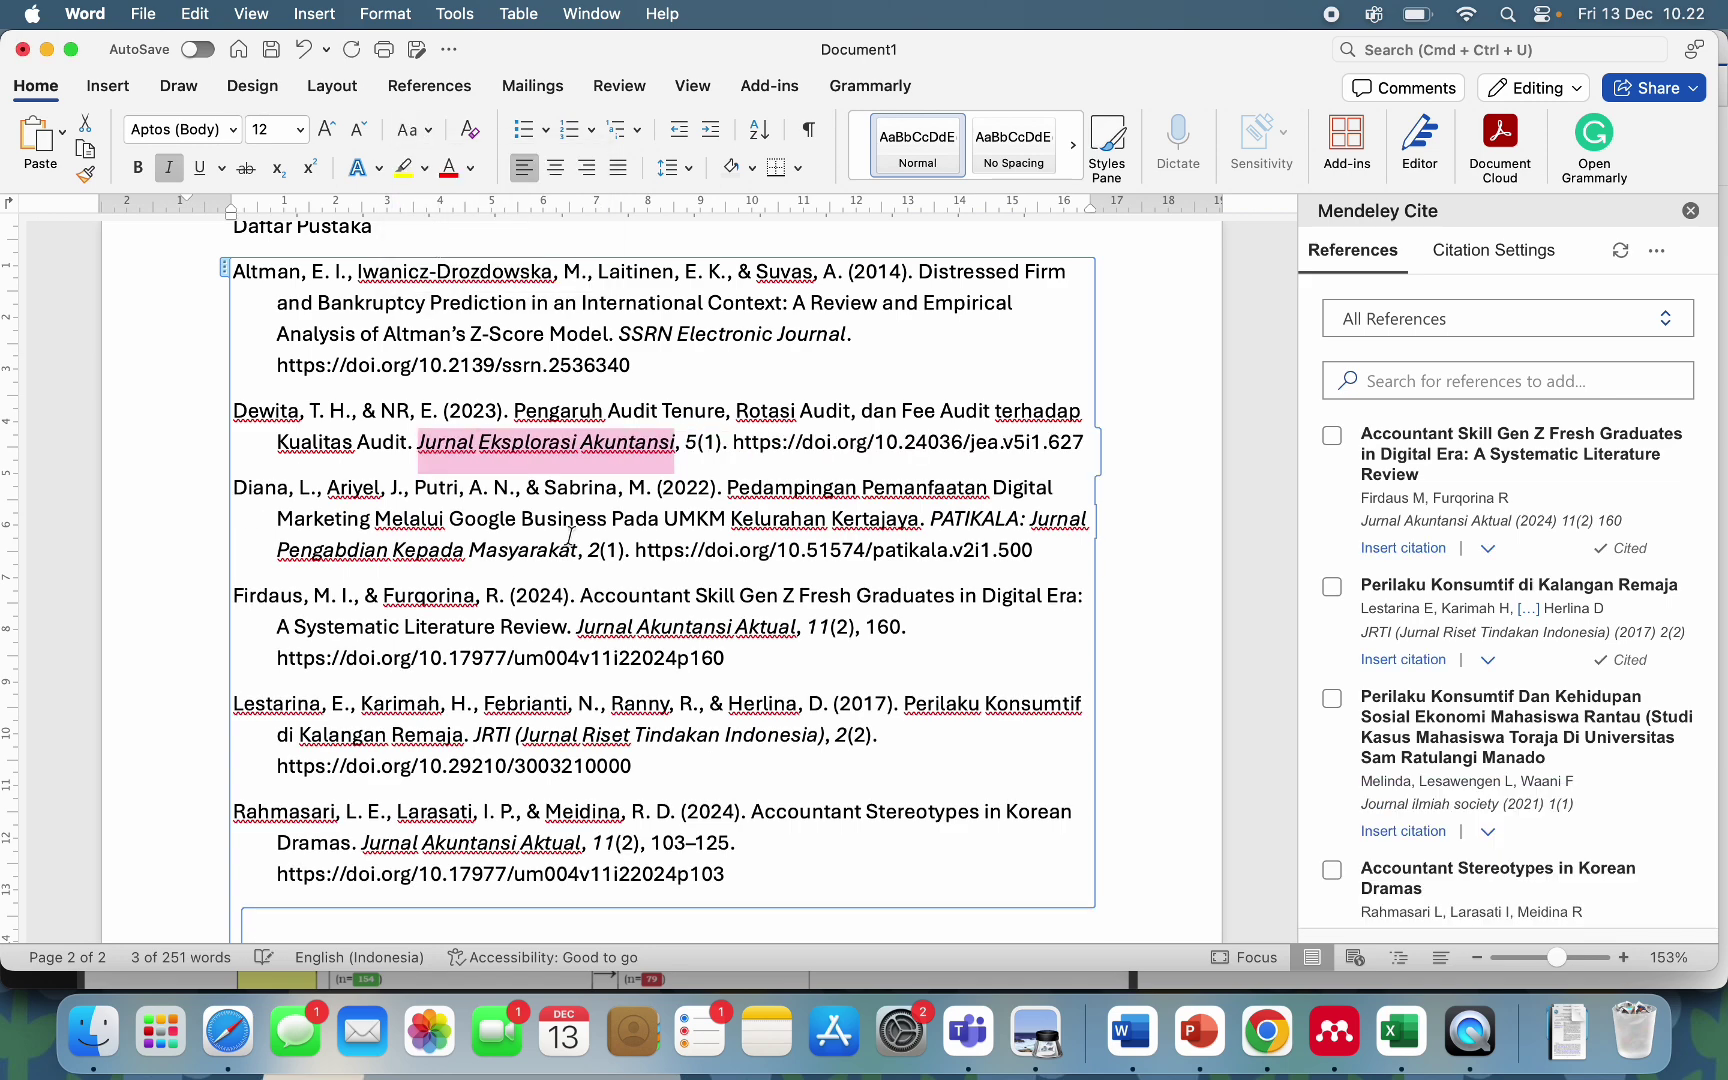
Review the bibliography under "Daftar Pustaka" and the in-text citations in the first-page paragraph.
scroll(570, 537, down, 2)
scroll(570, 537, up, 6)
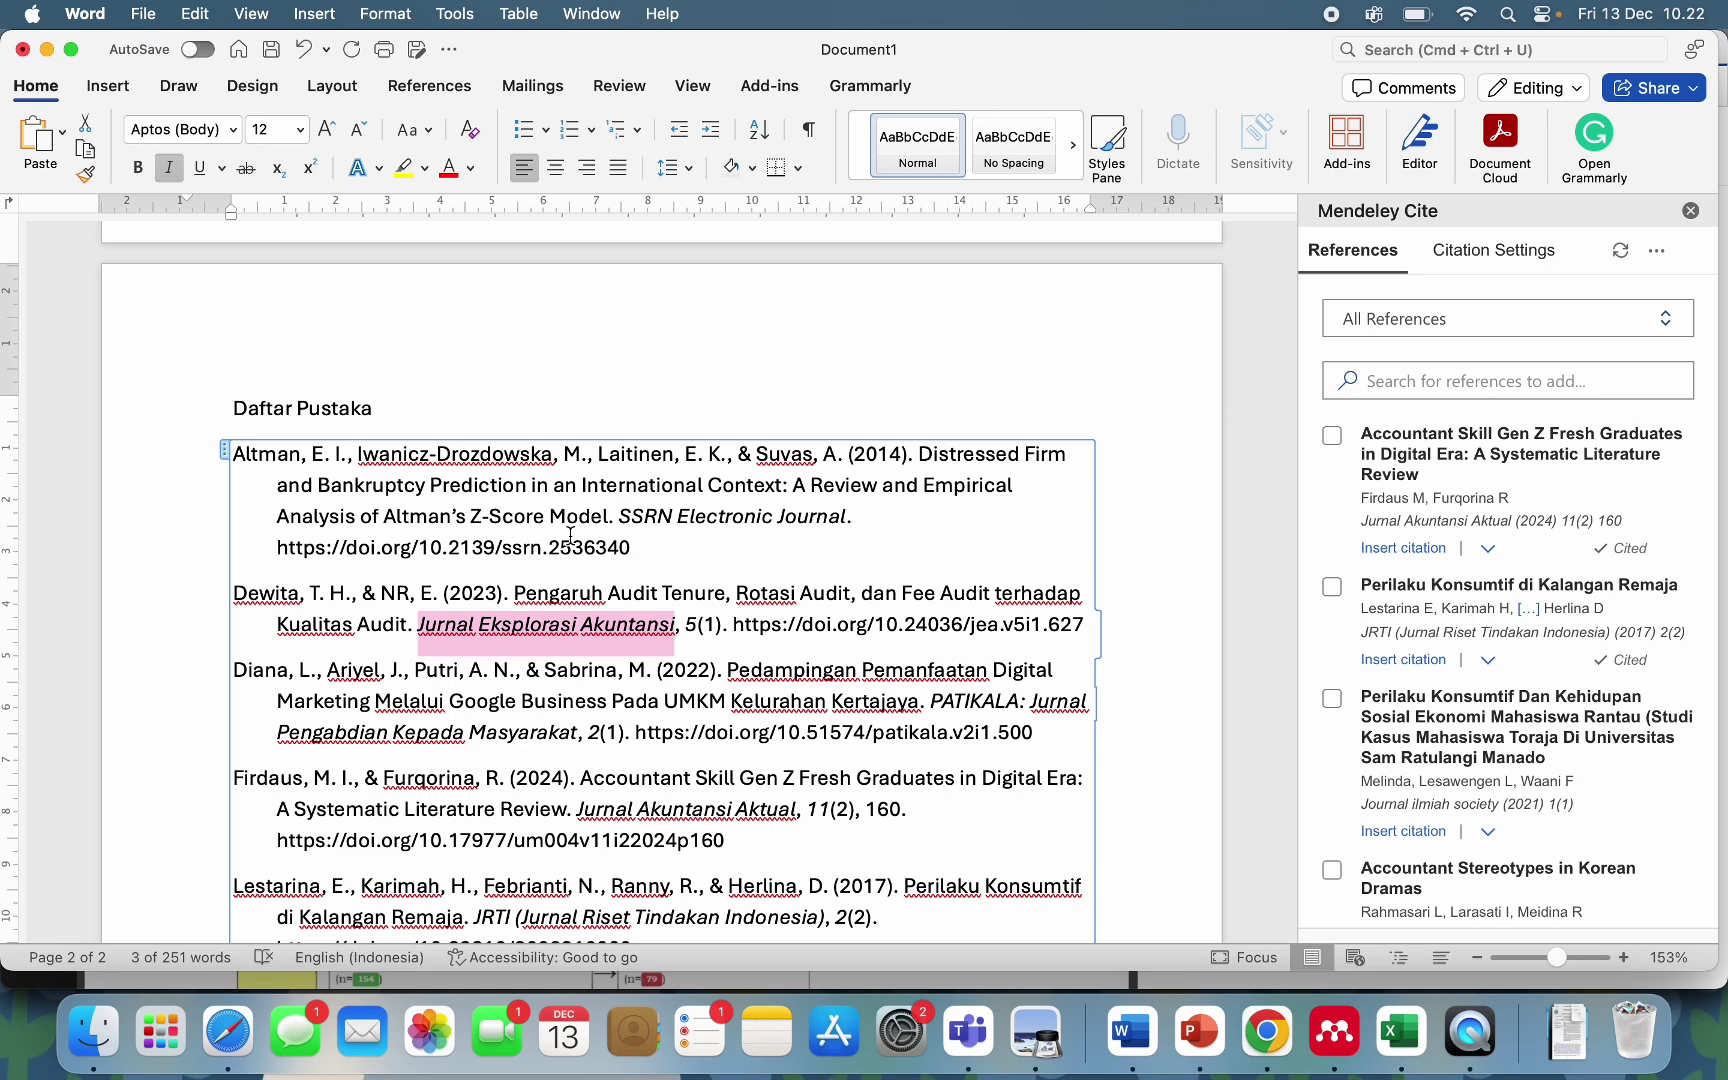
click(677, 375)
scroll(678, 375, up, 7)
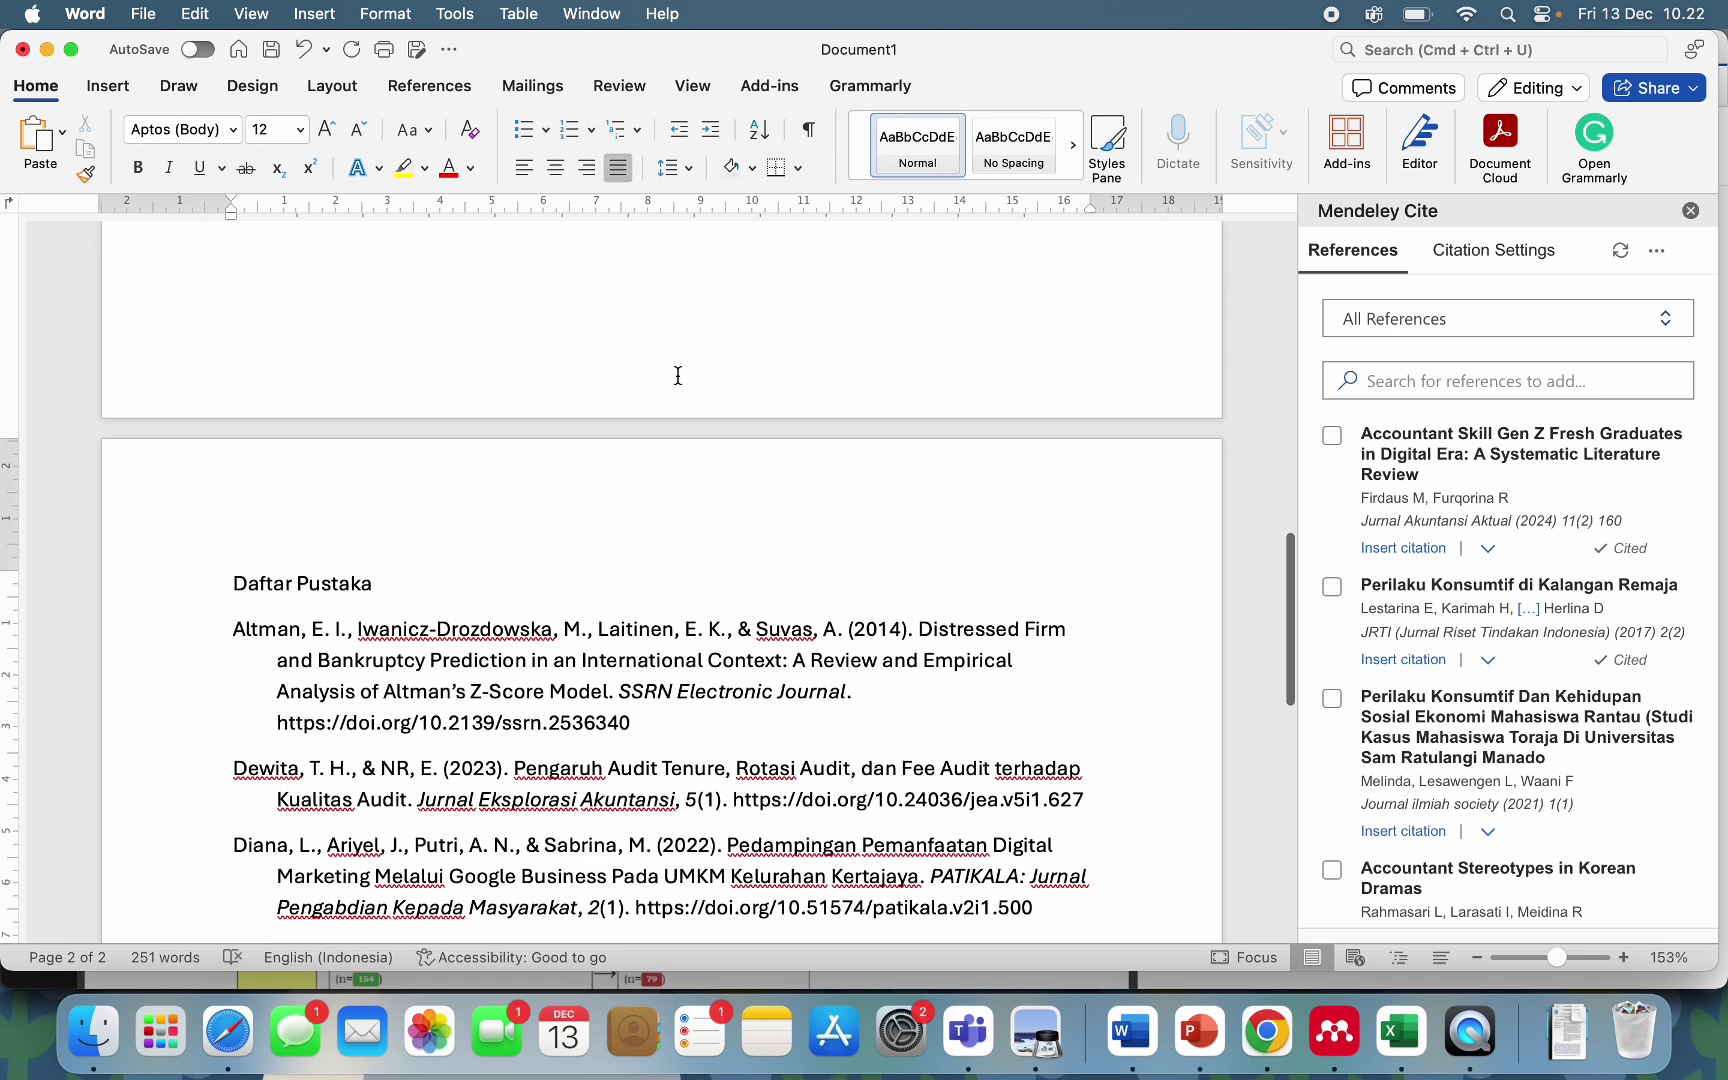
scroll(677, 375, up, 20)
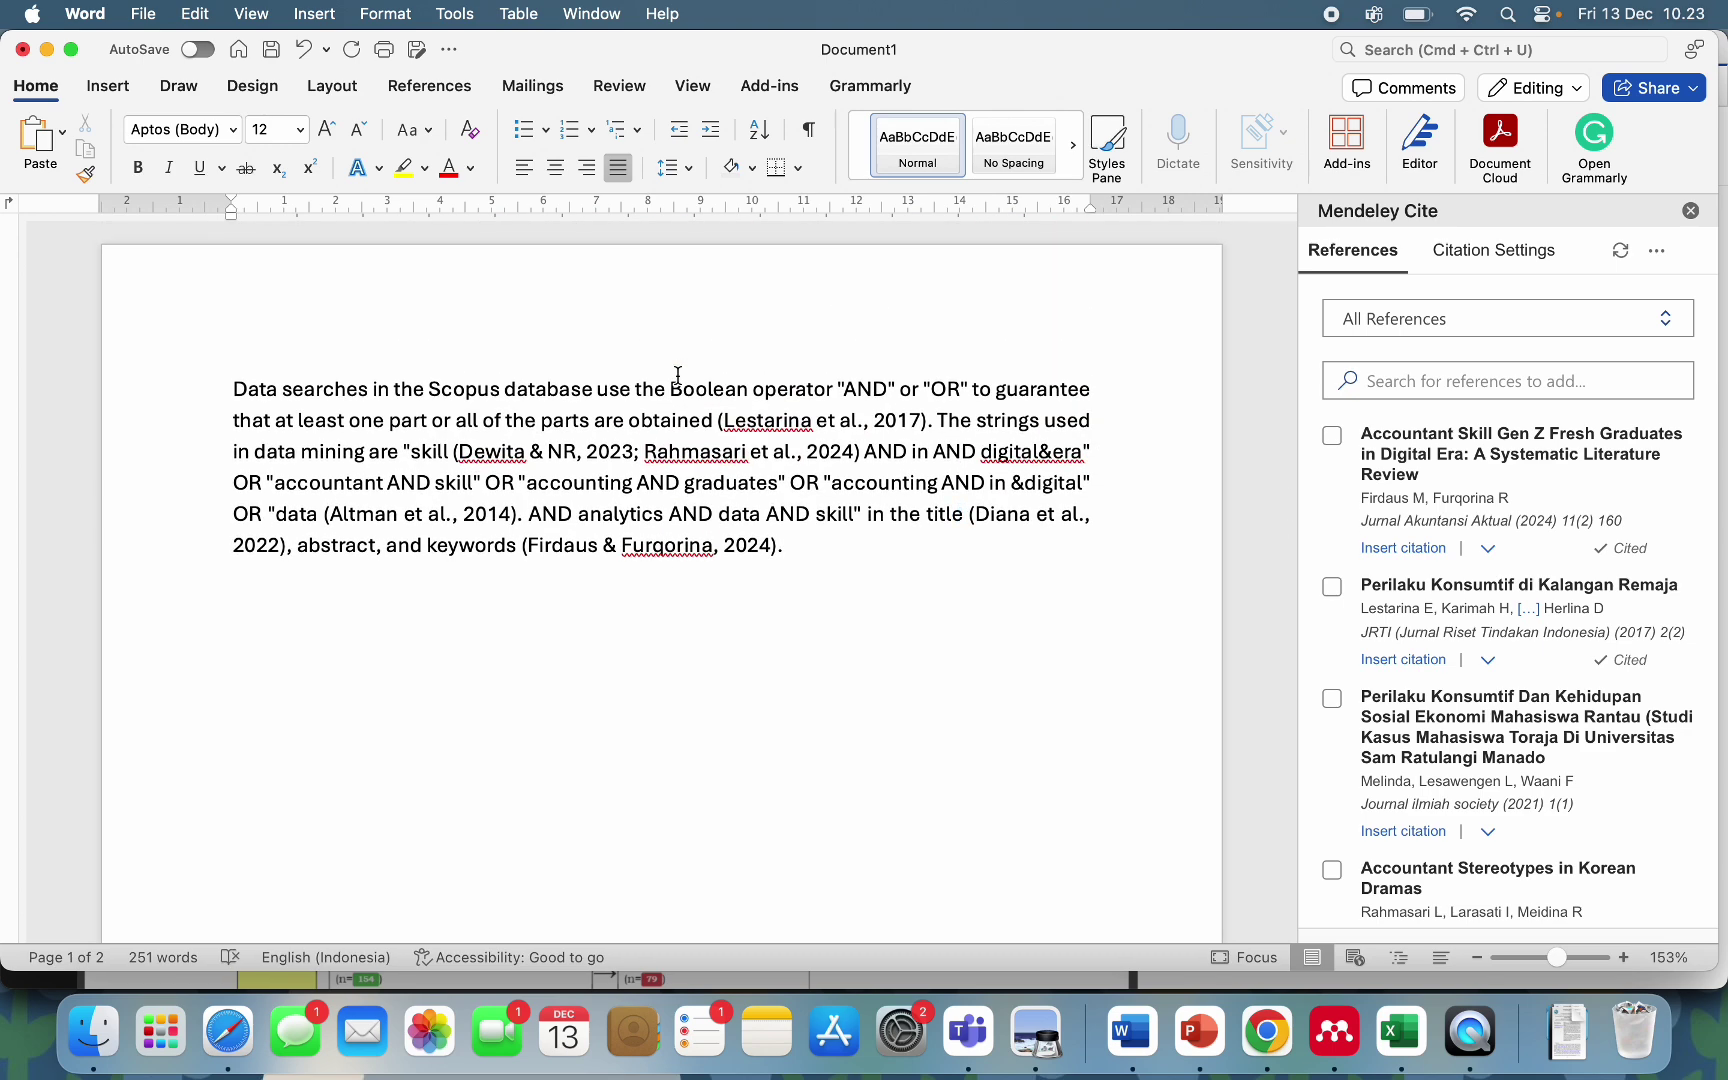
scroll(678, 375, down, 5)
scroll(678, 375, down, 5)
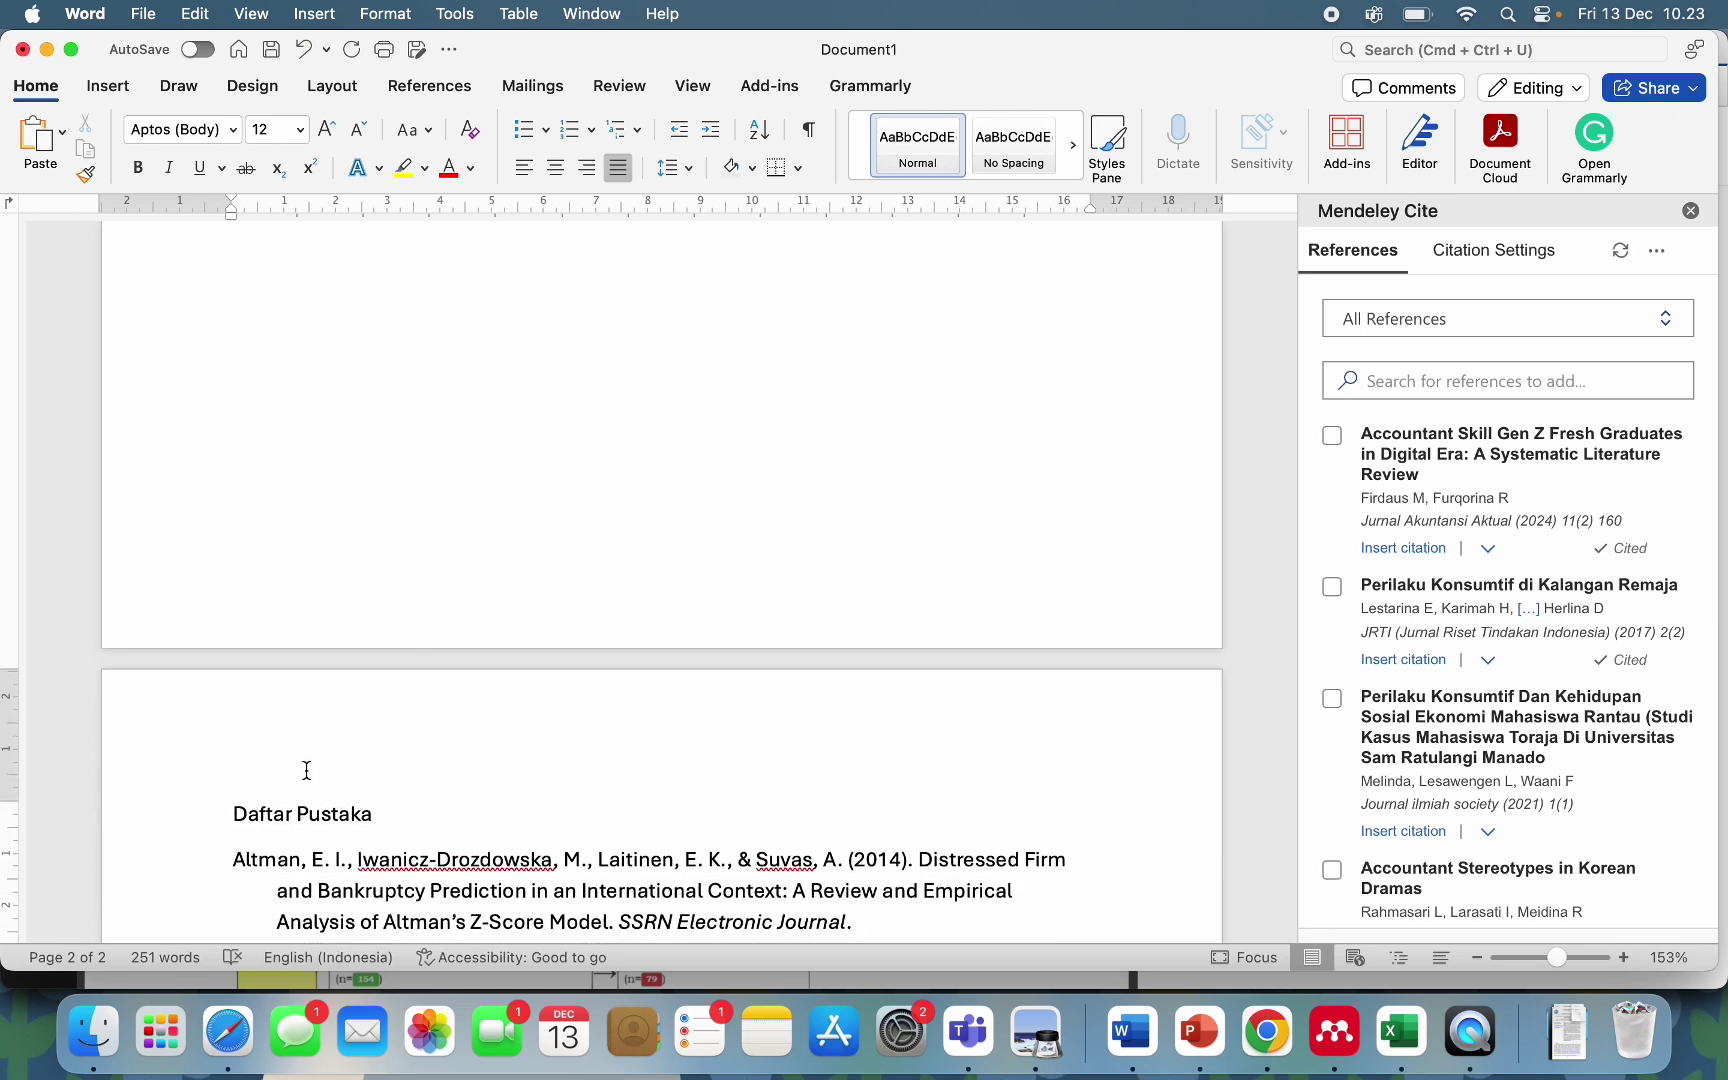
Switch to Safari and bring up the SINTA website at sinta.kemdikbud.go.id.
click(228, 1031)
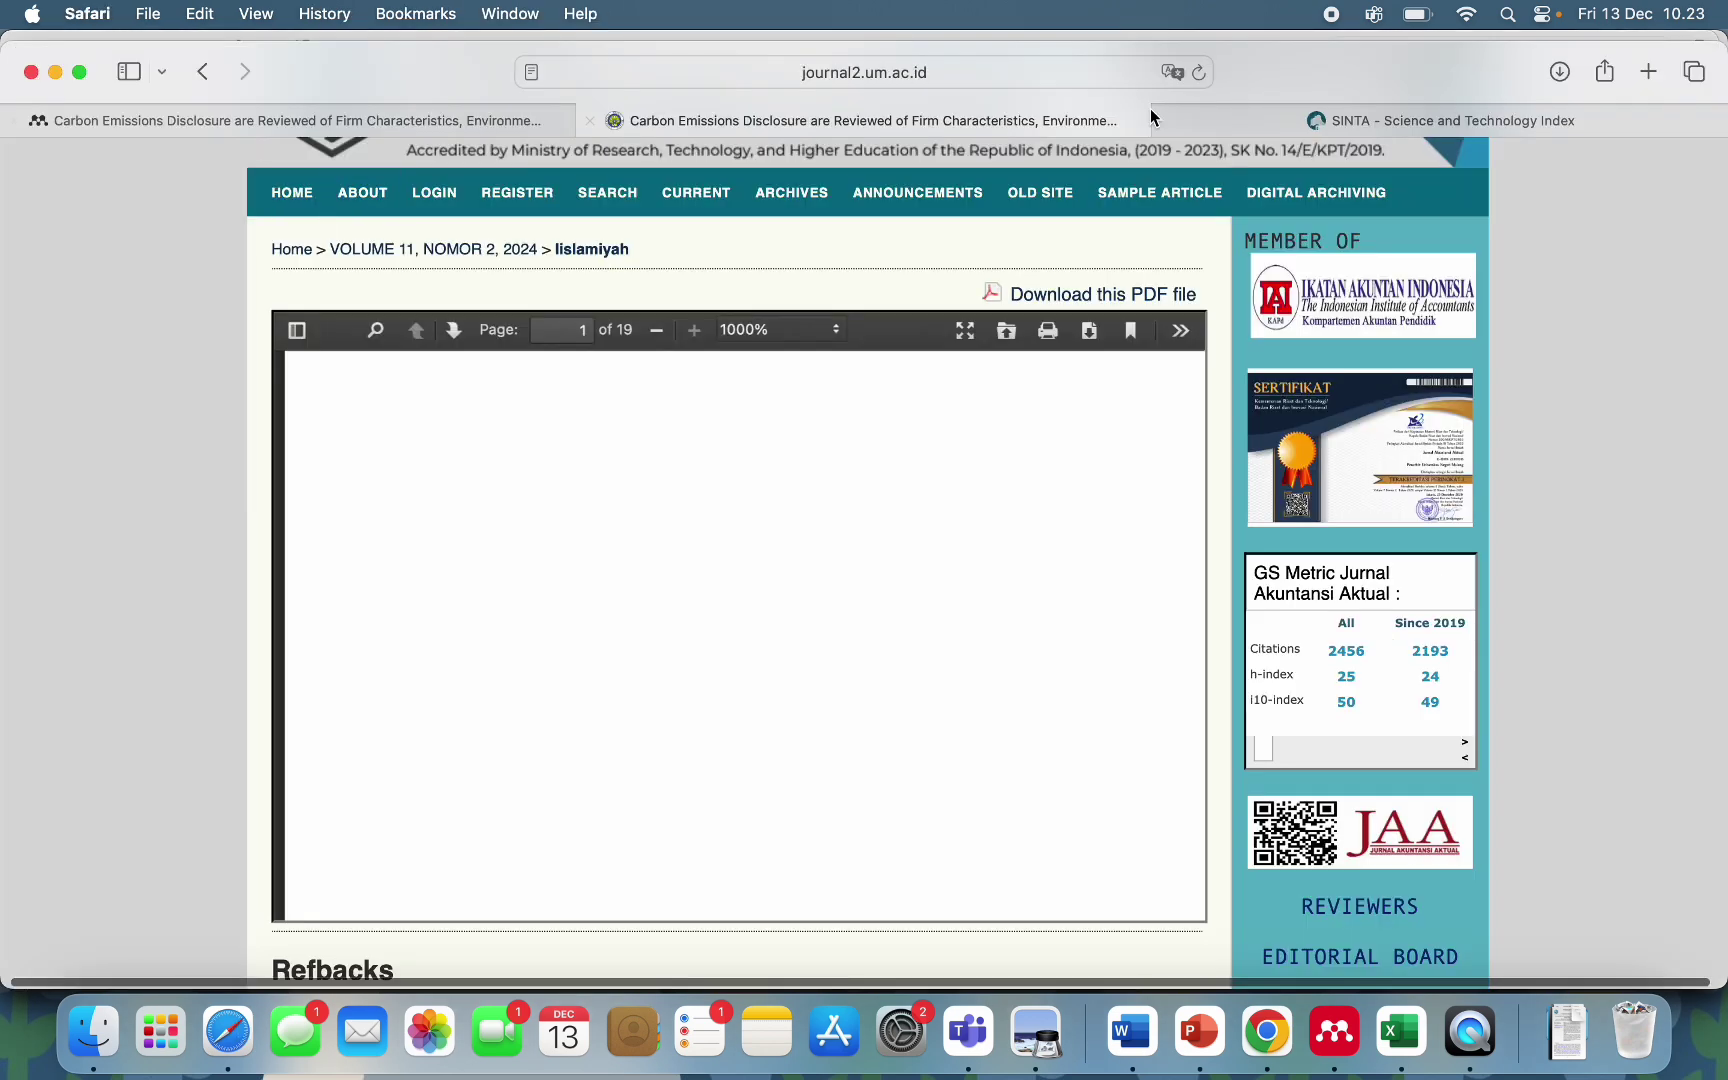
click(1324, 123)
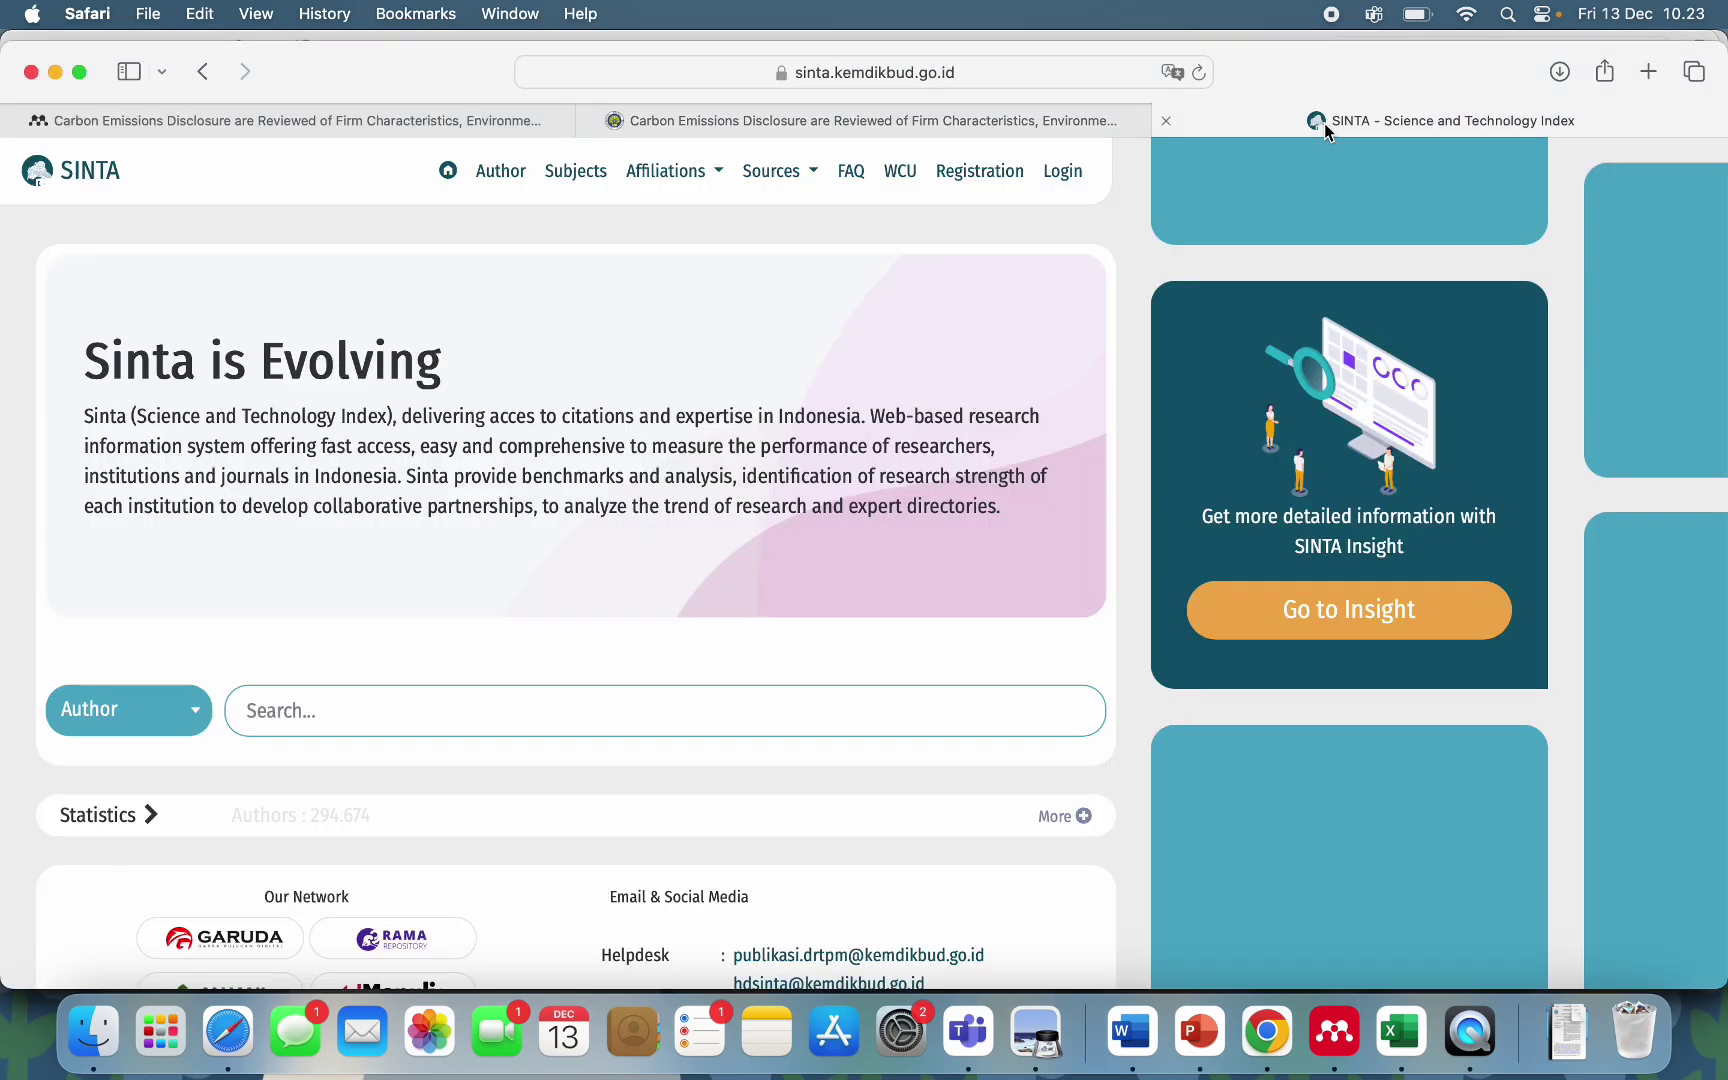
scroll(464, 259, up, 1)
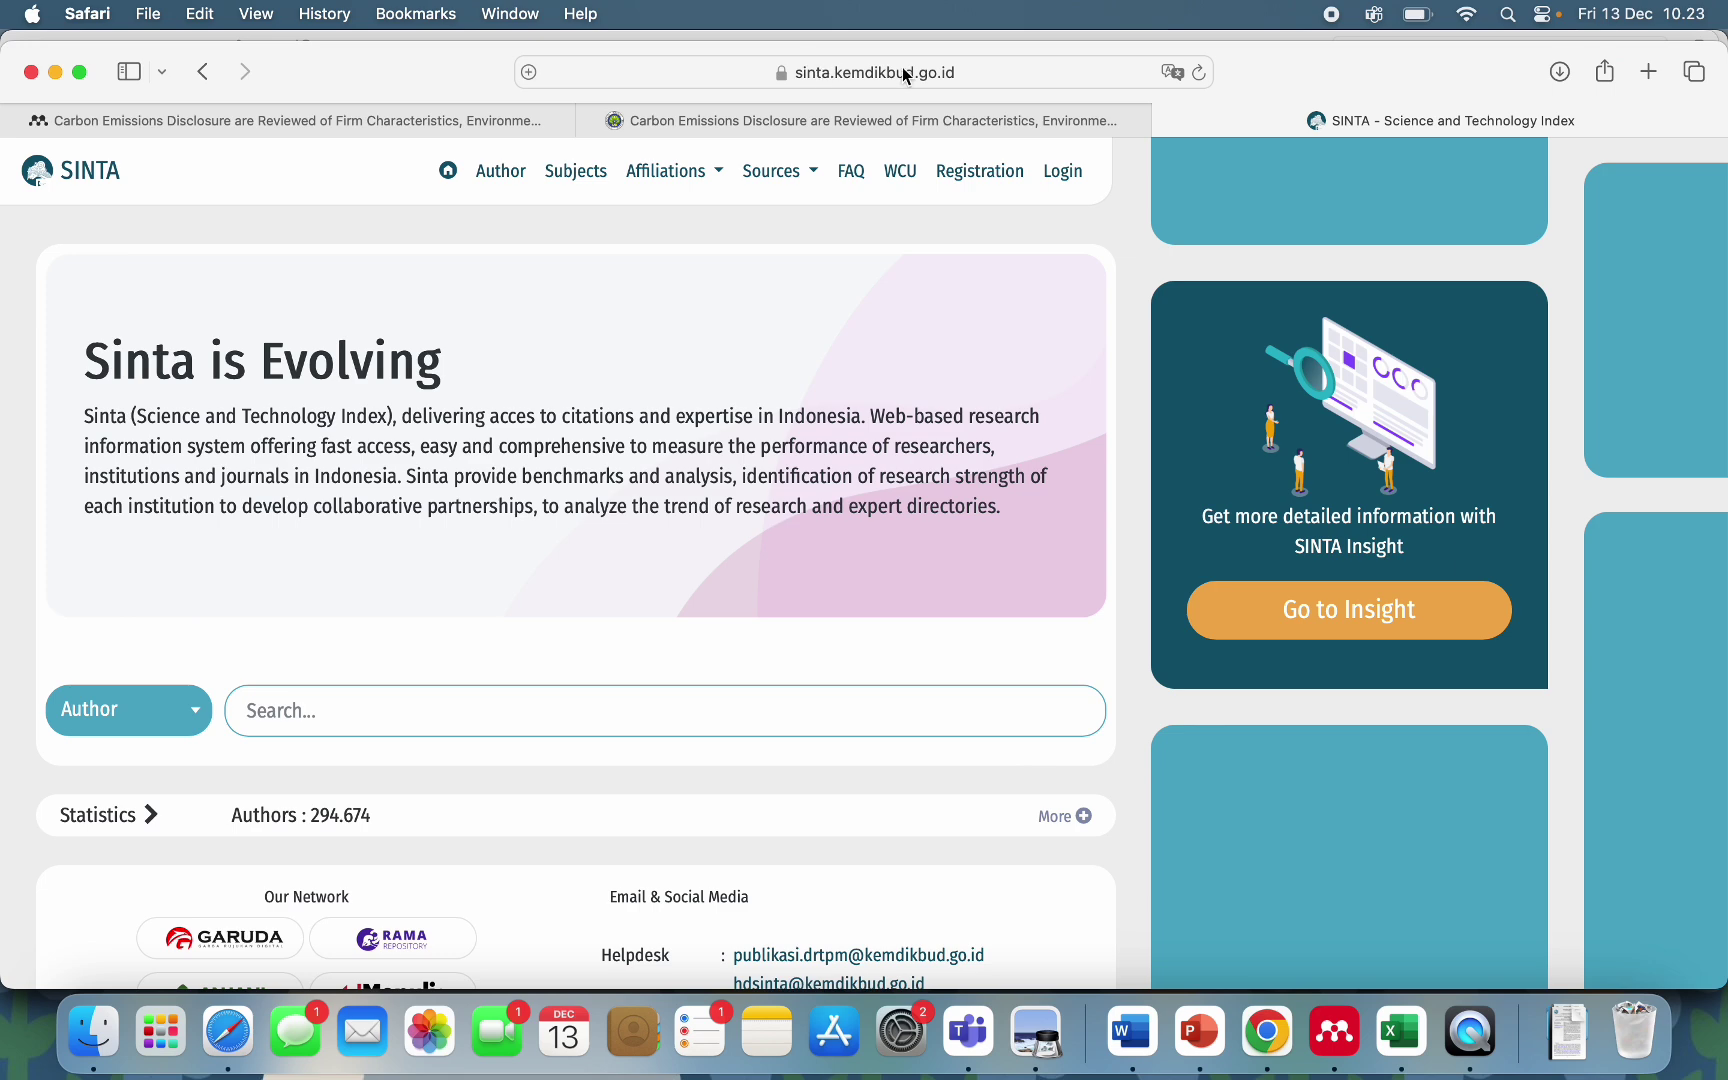
click(1005, 76)
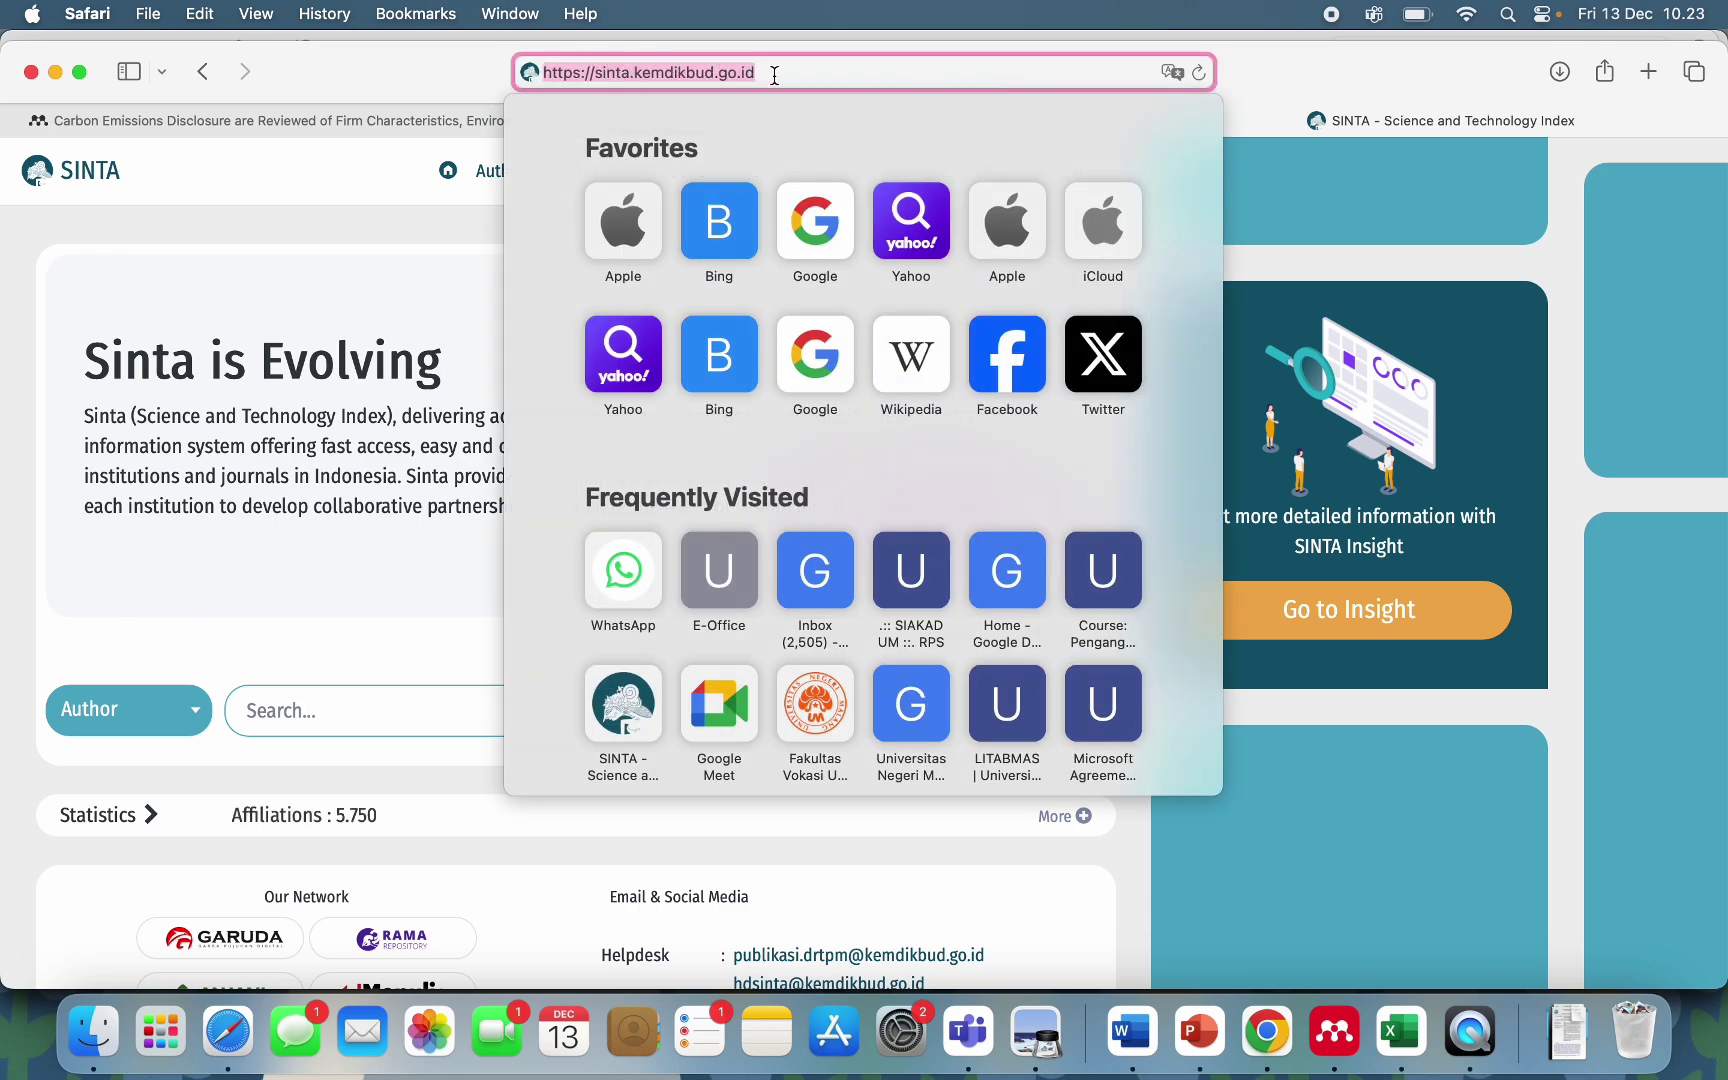
click(184, 552)
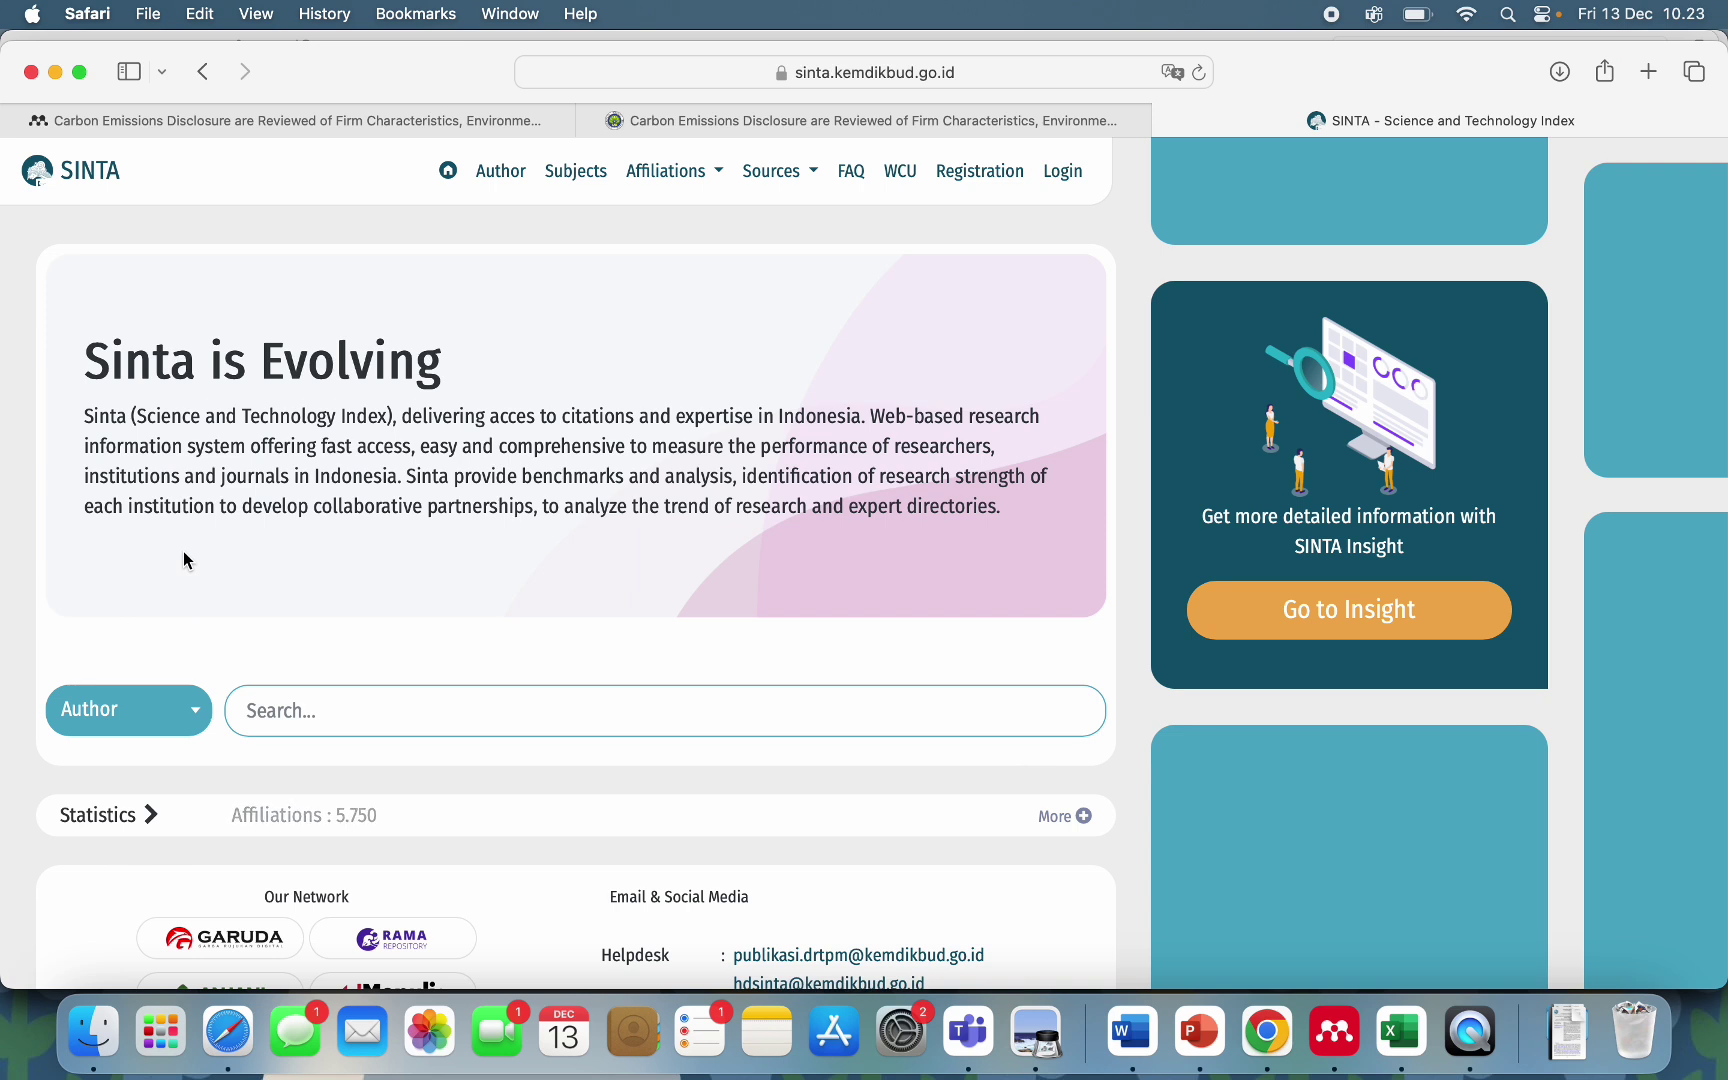
Set the SINTA search category to Journal and search for "akuntansi".
click(184, 704)
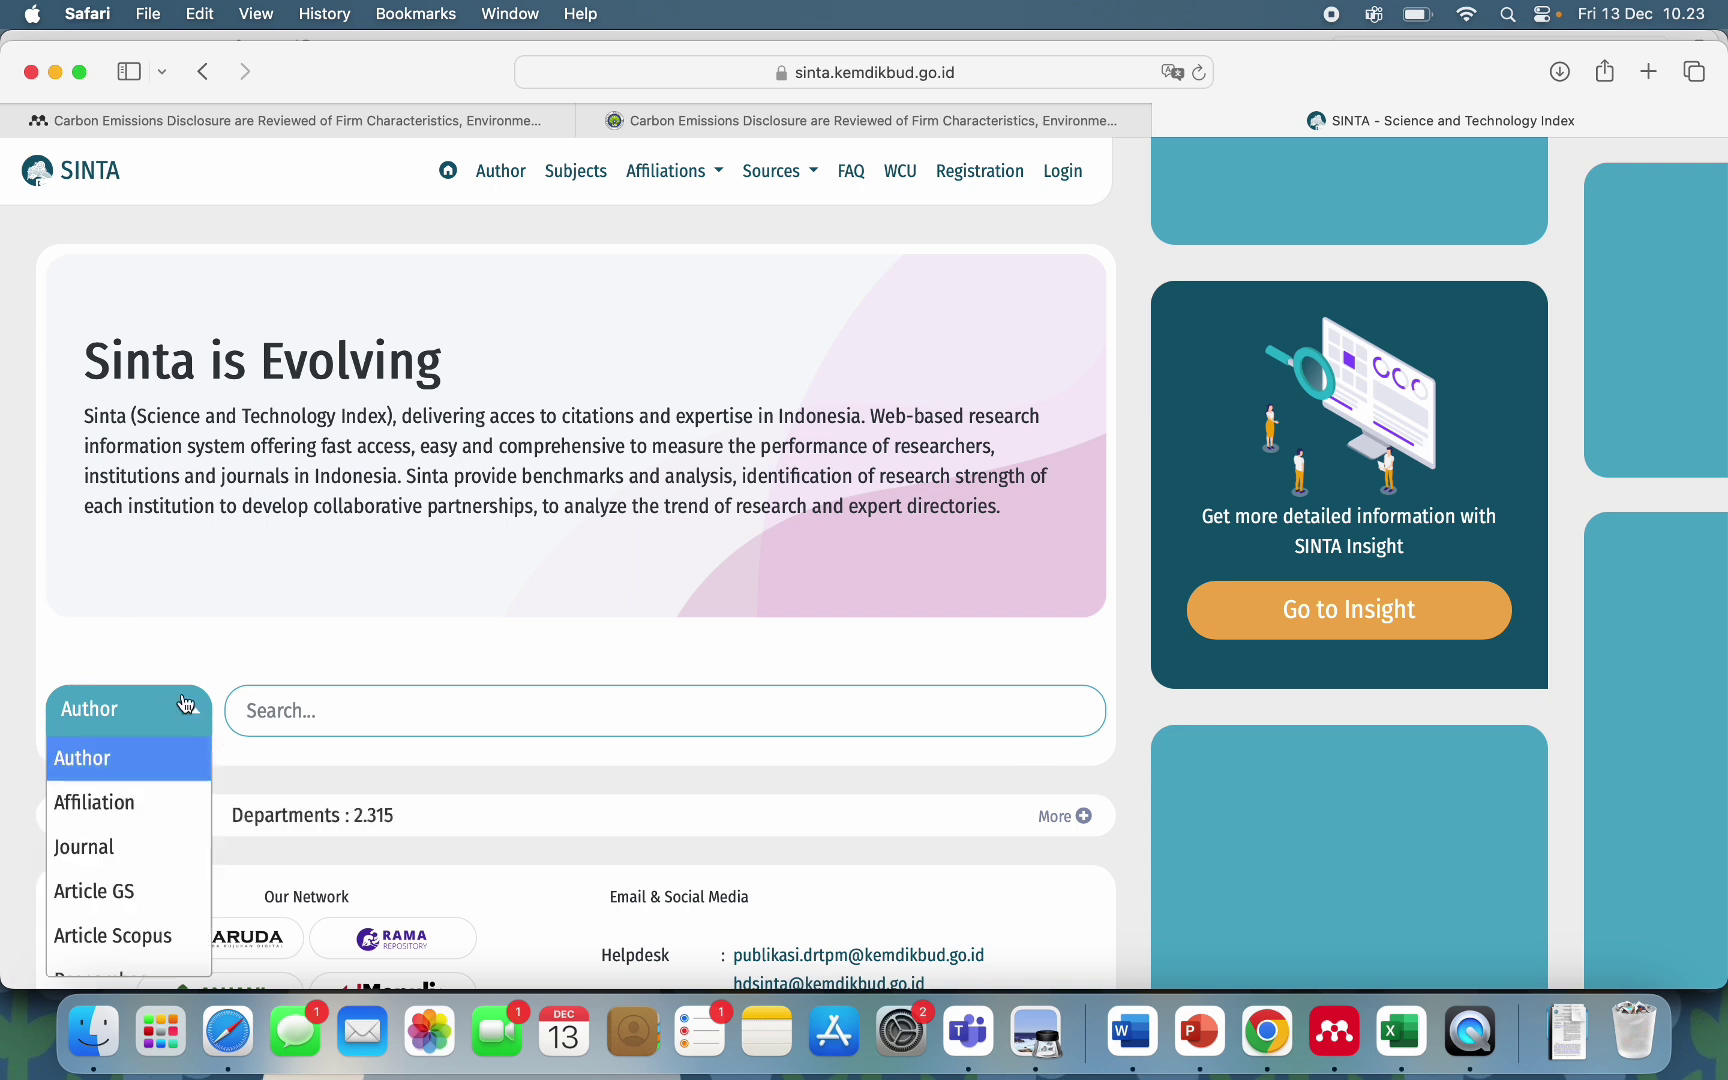
scroll(181, 702, down, 2)
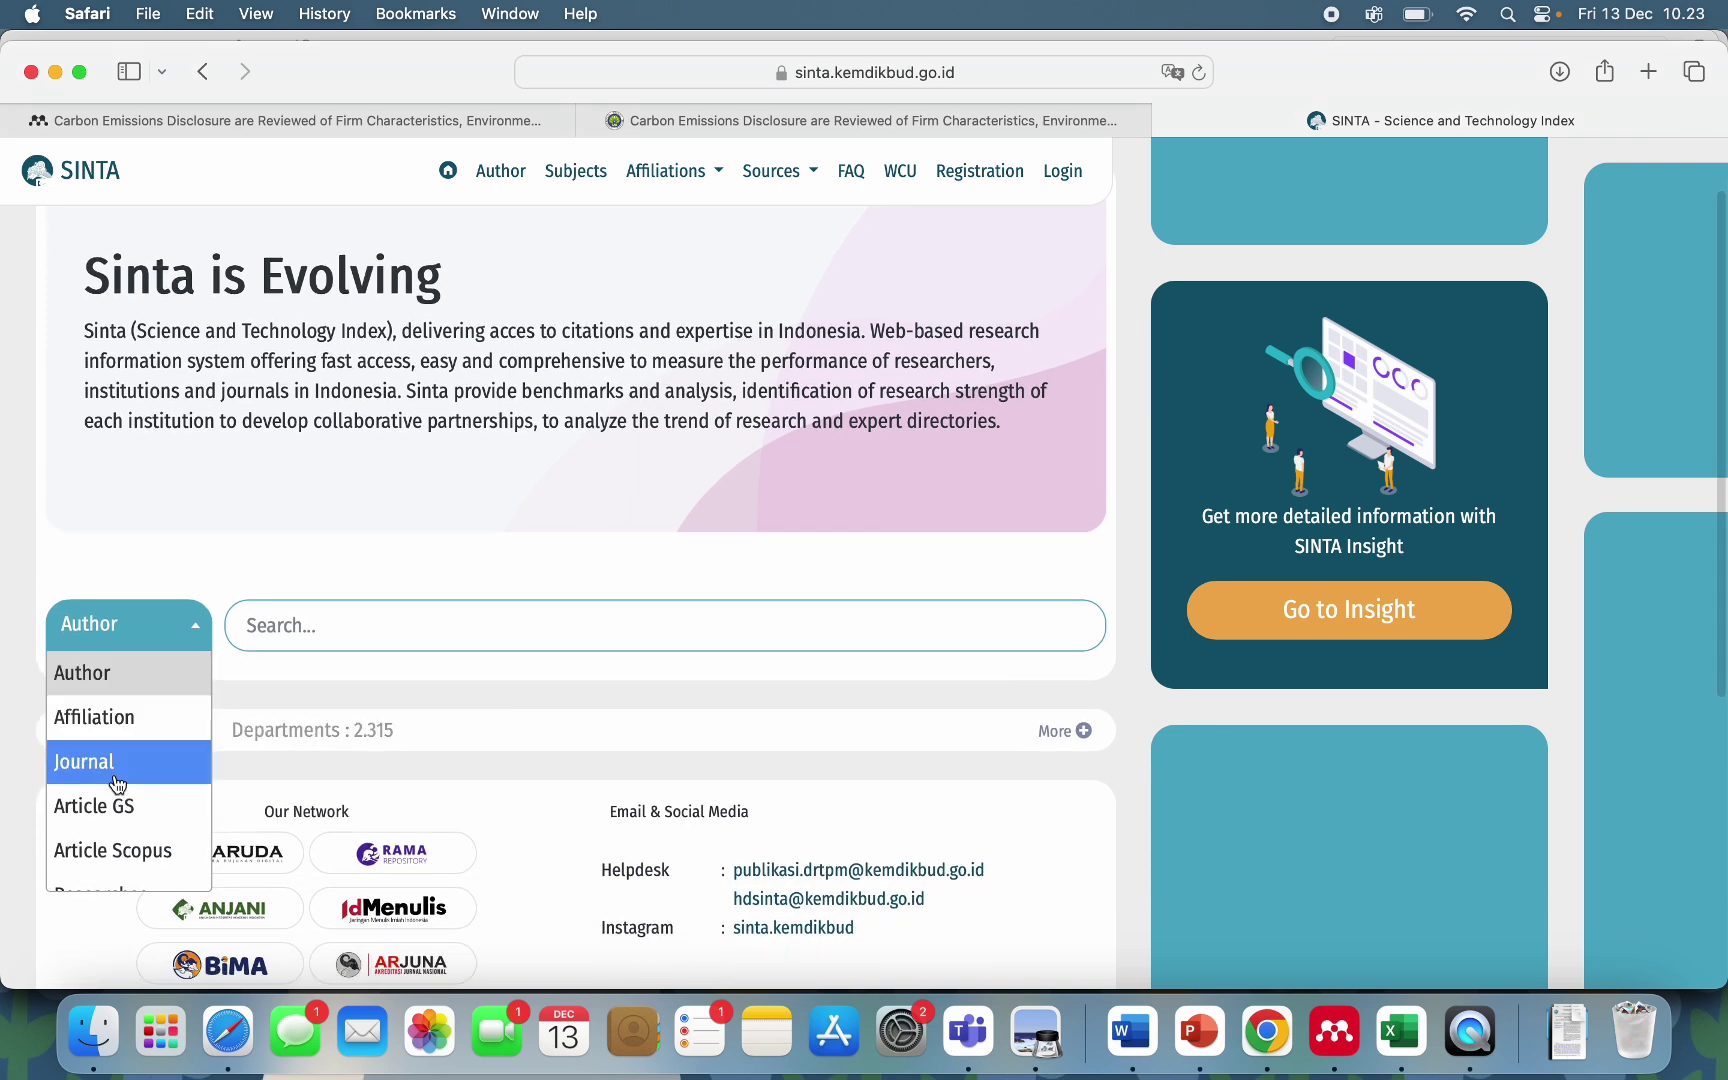
scroll(110, 783, down, 2)
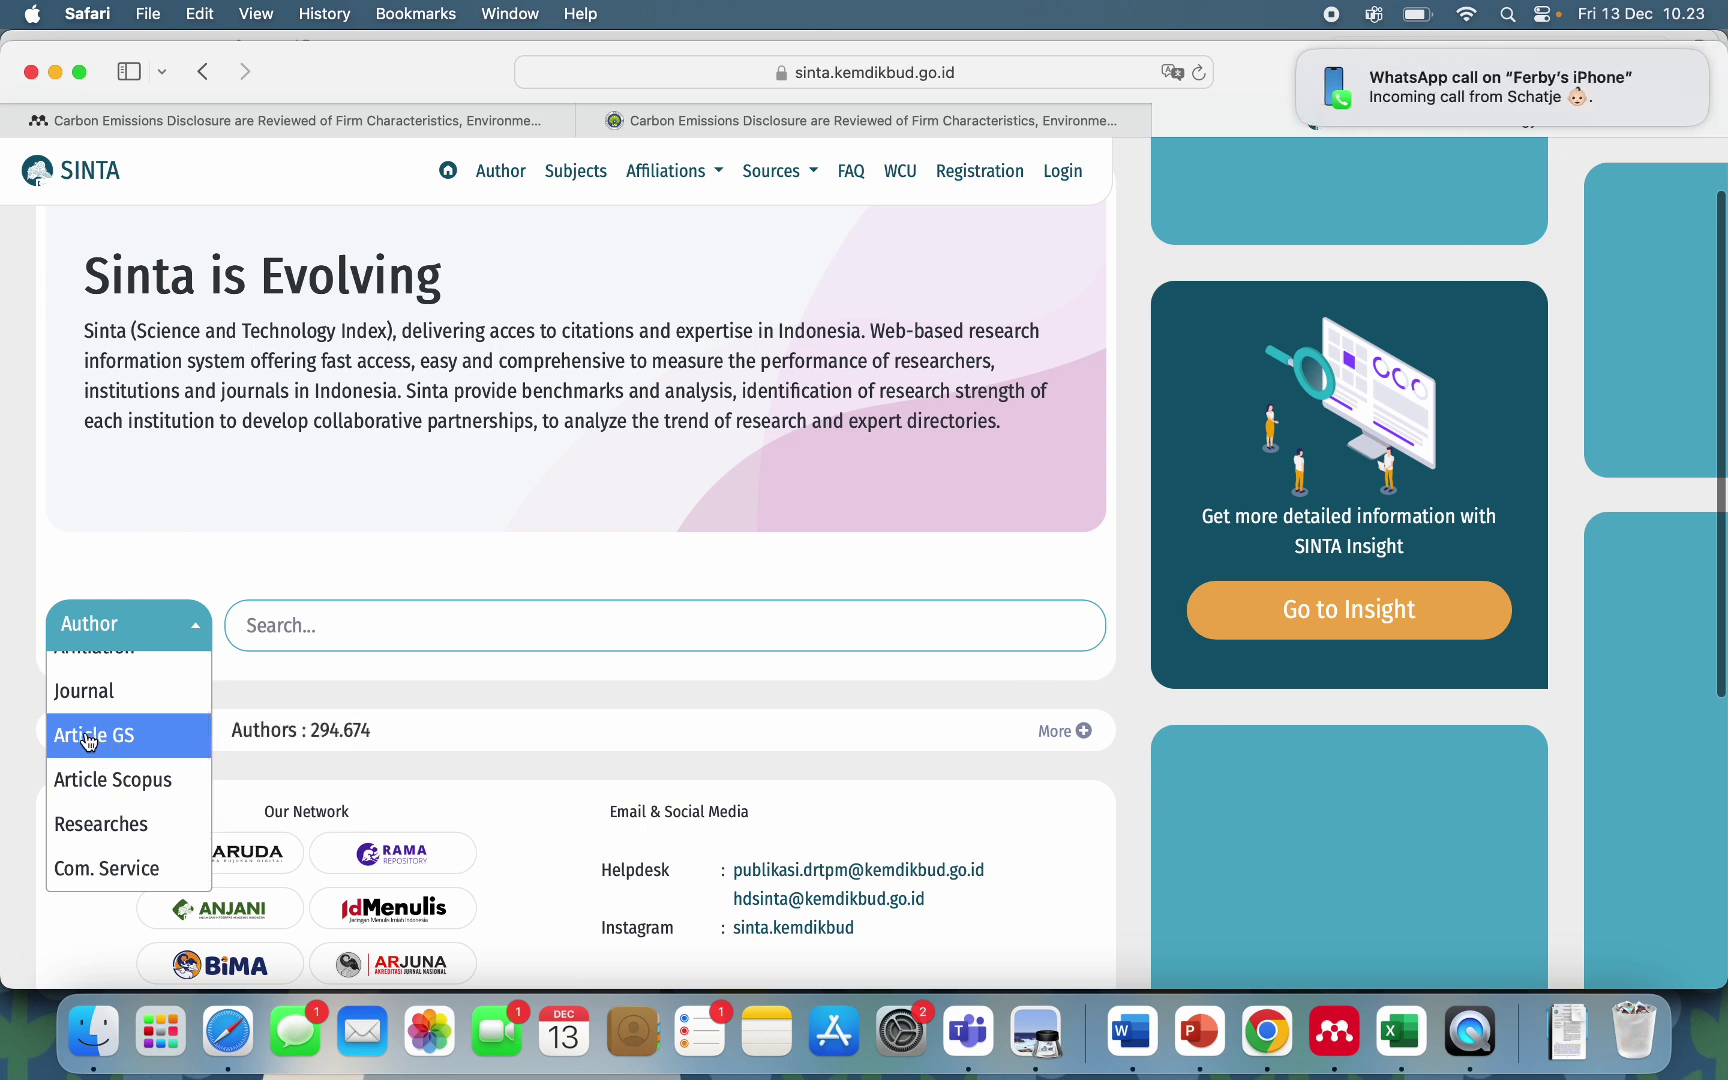
click(1299, 52)
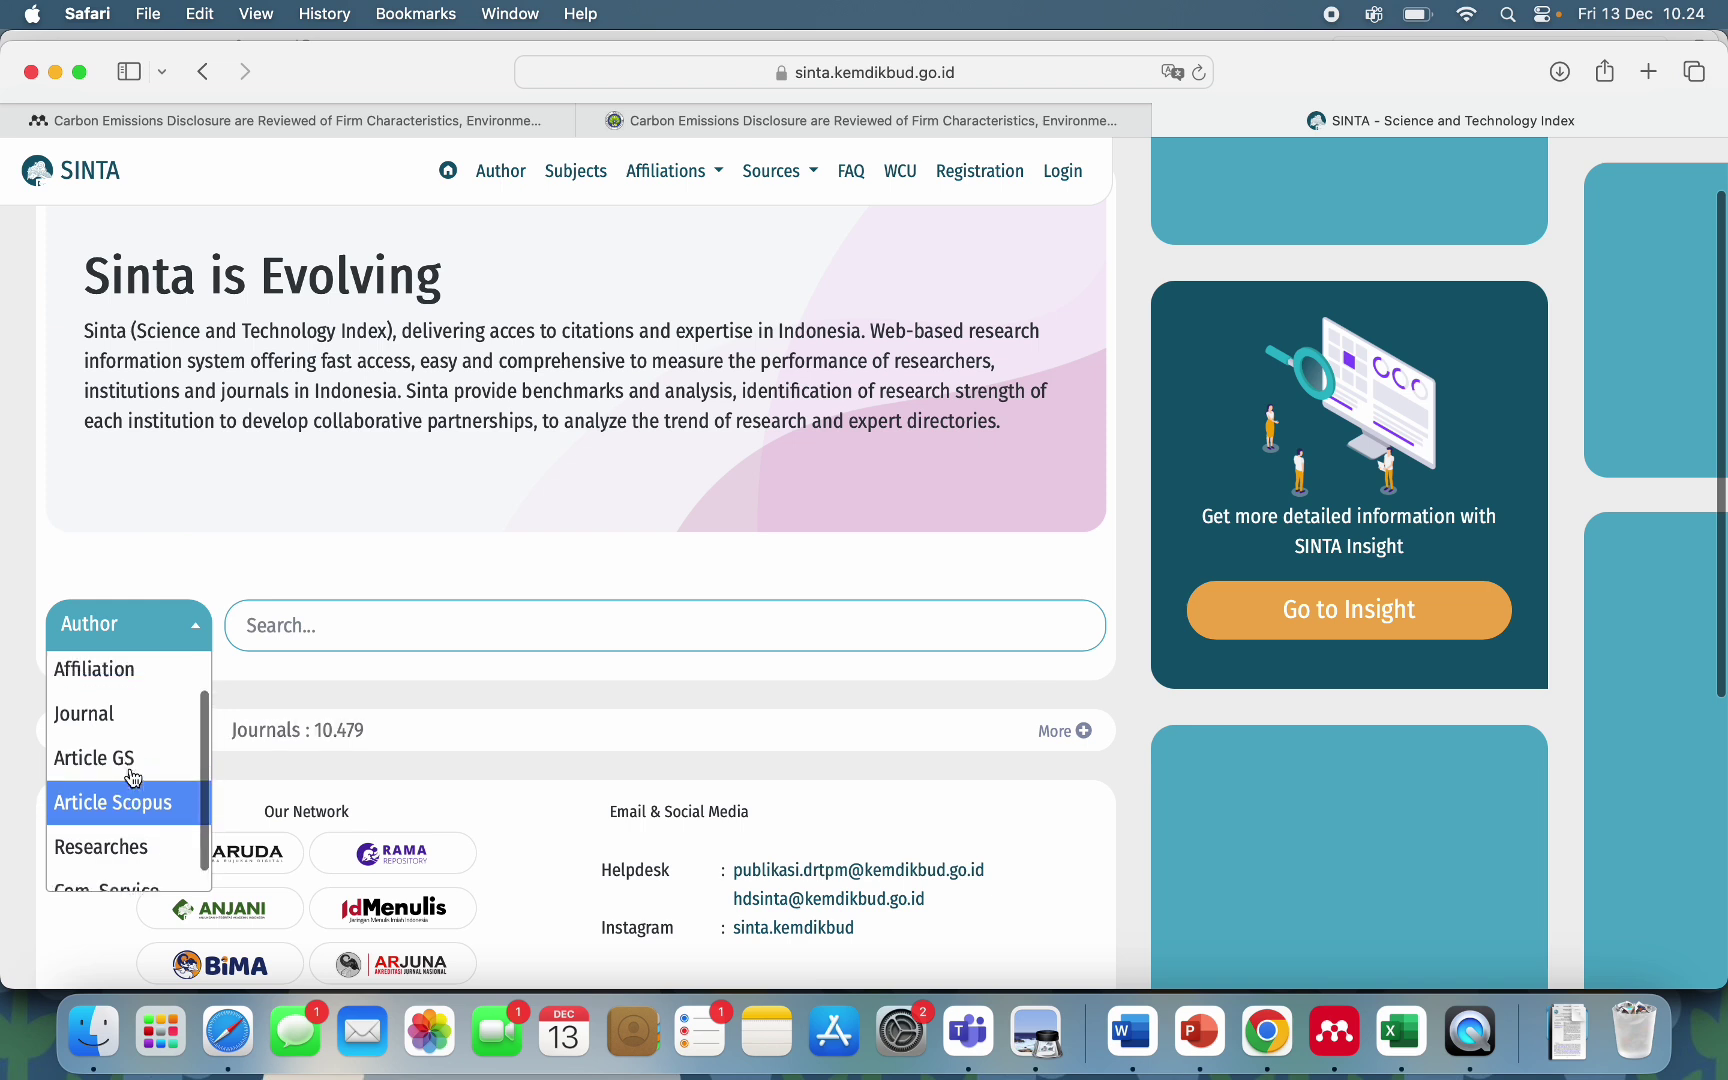
click(112, 738)
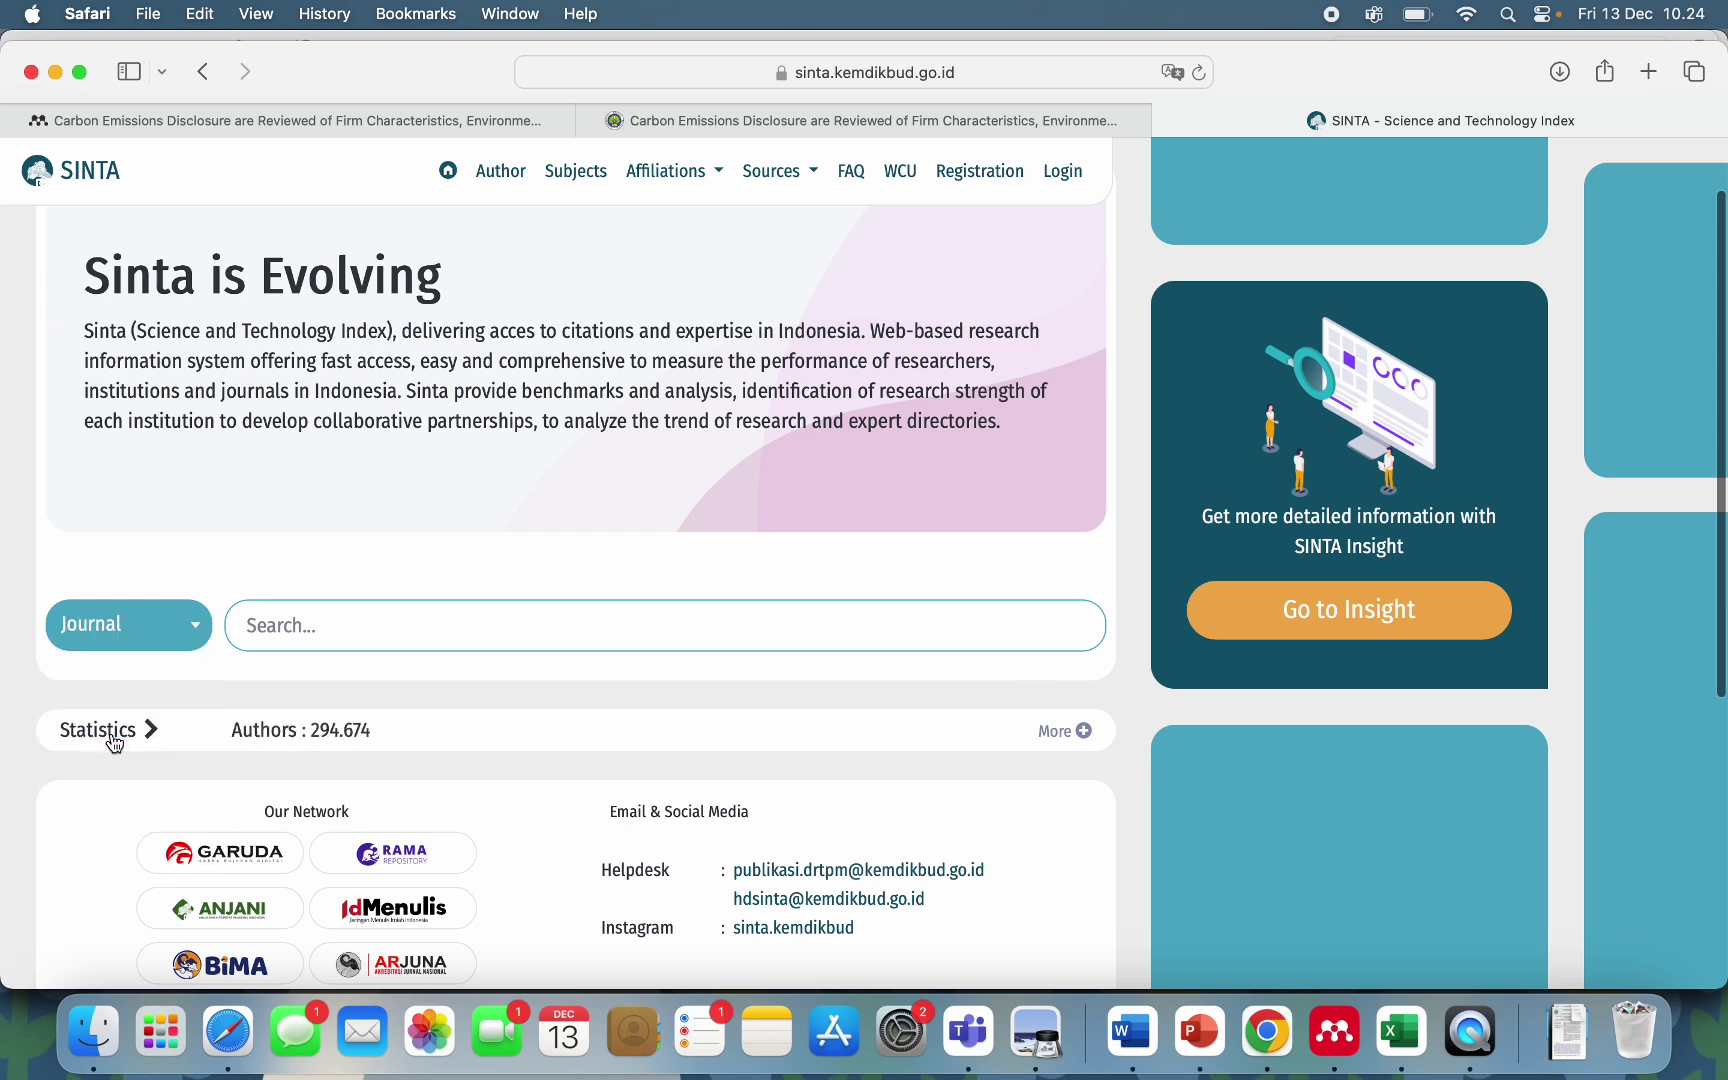
click(324, 640)
text(akuntansi)
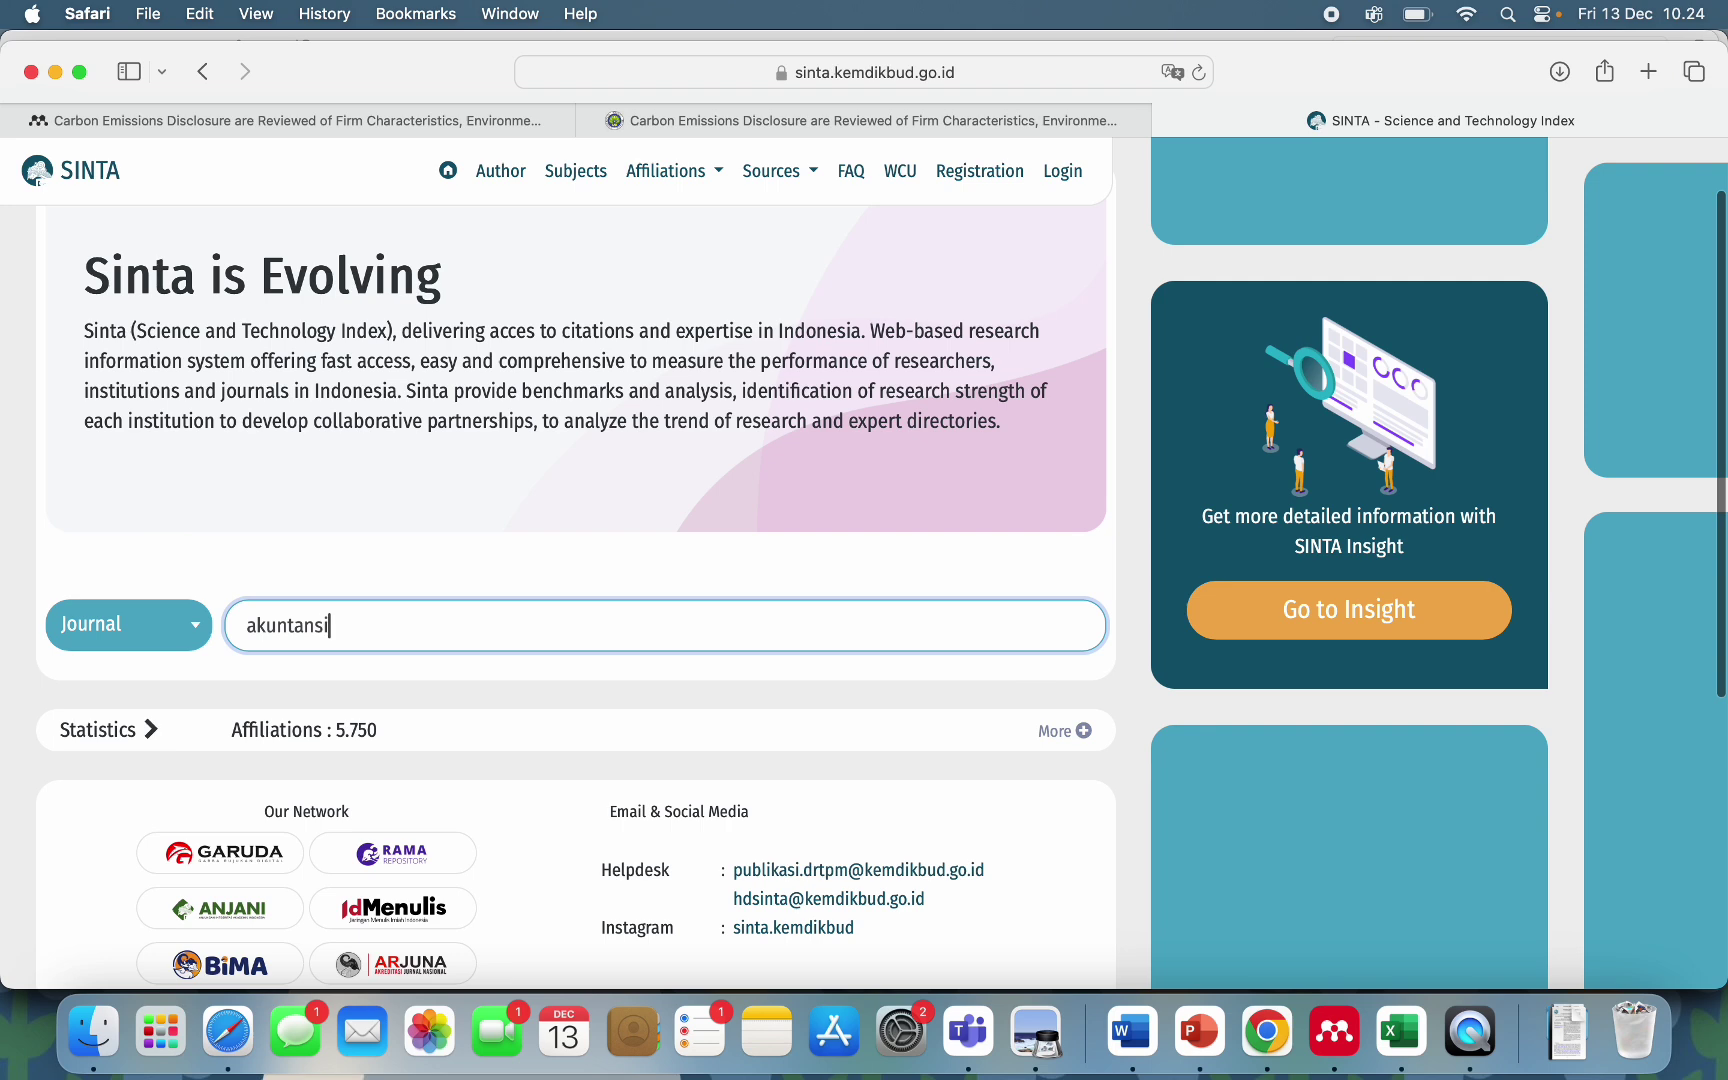
key(Return)
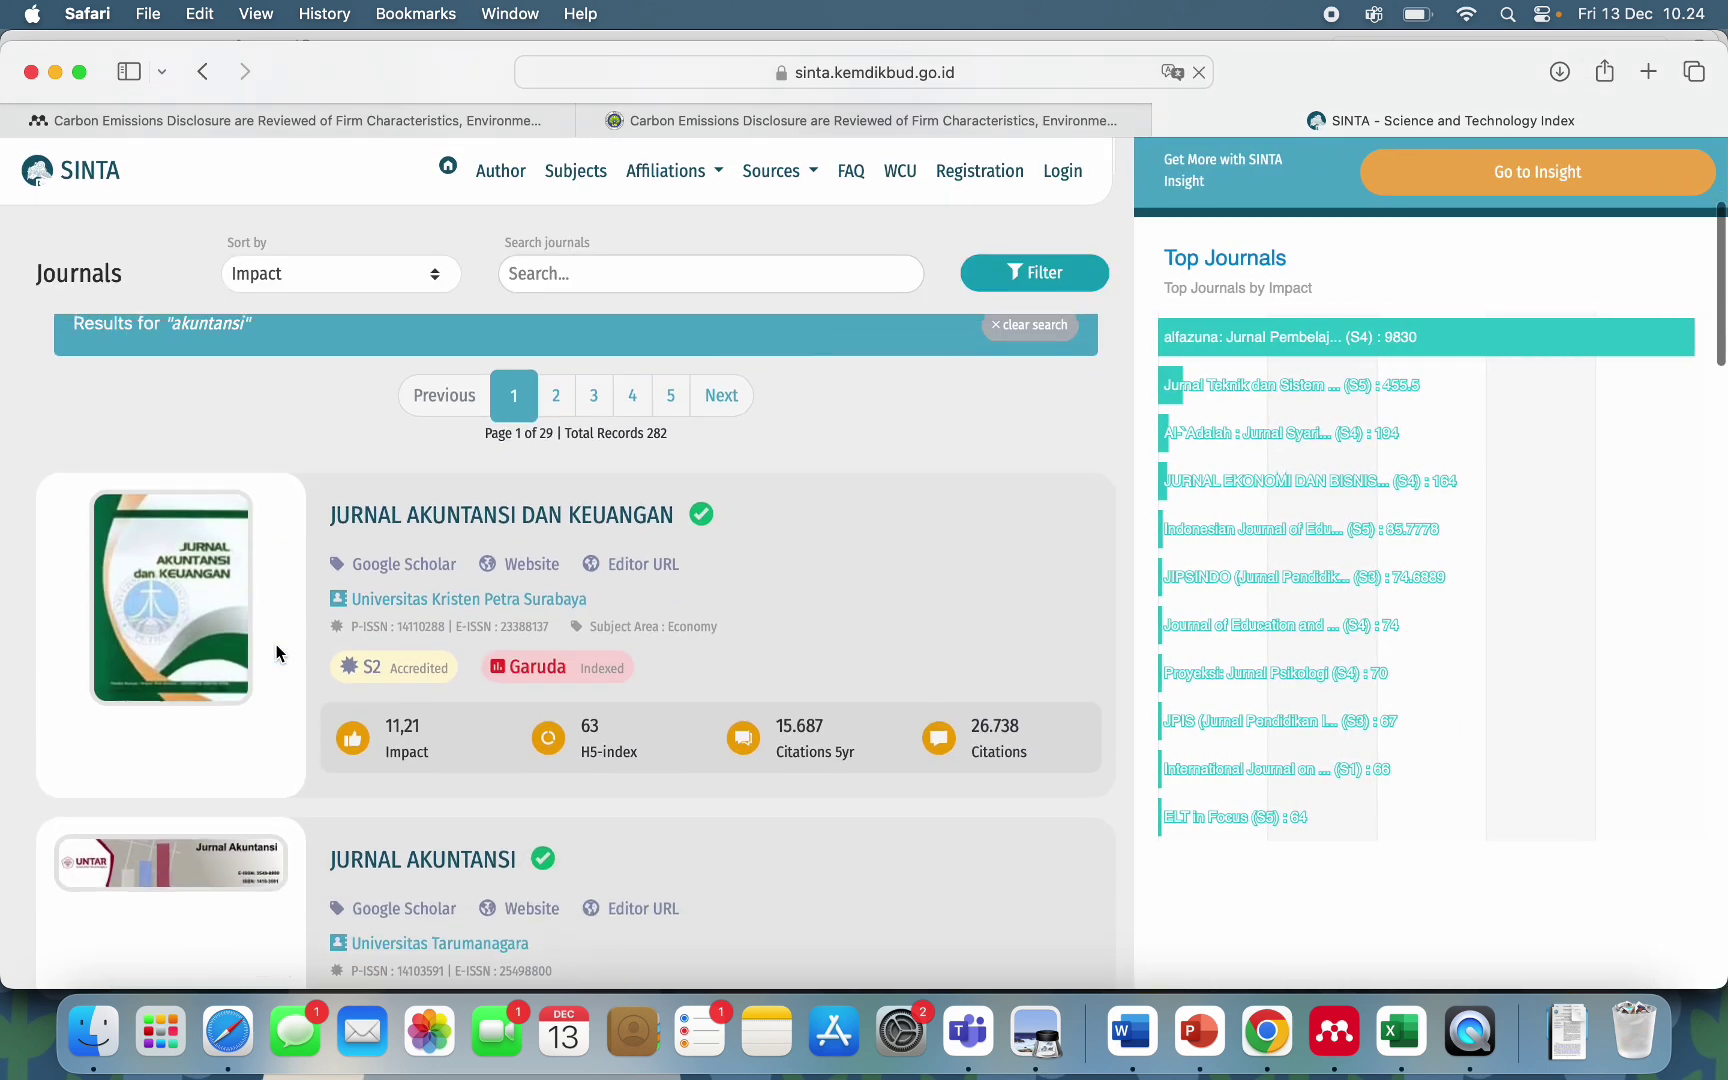
Examine the accreditation ranks and impact figures of the accounting journals in the SINTA search results.
scroll(371, 530, down, 3)
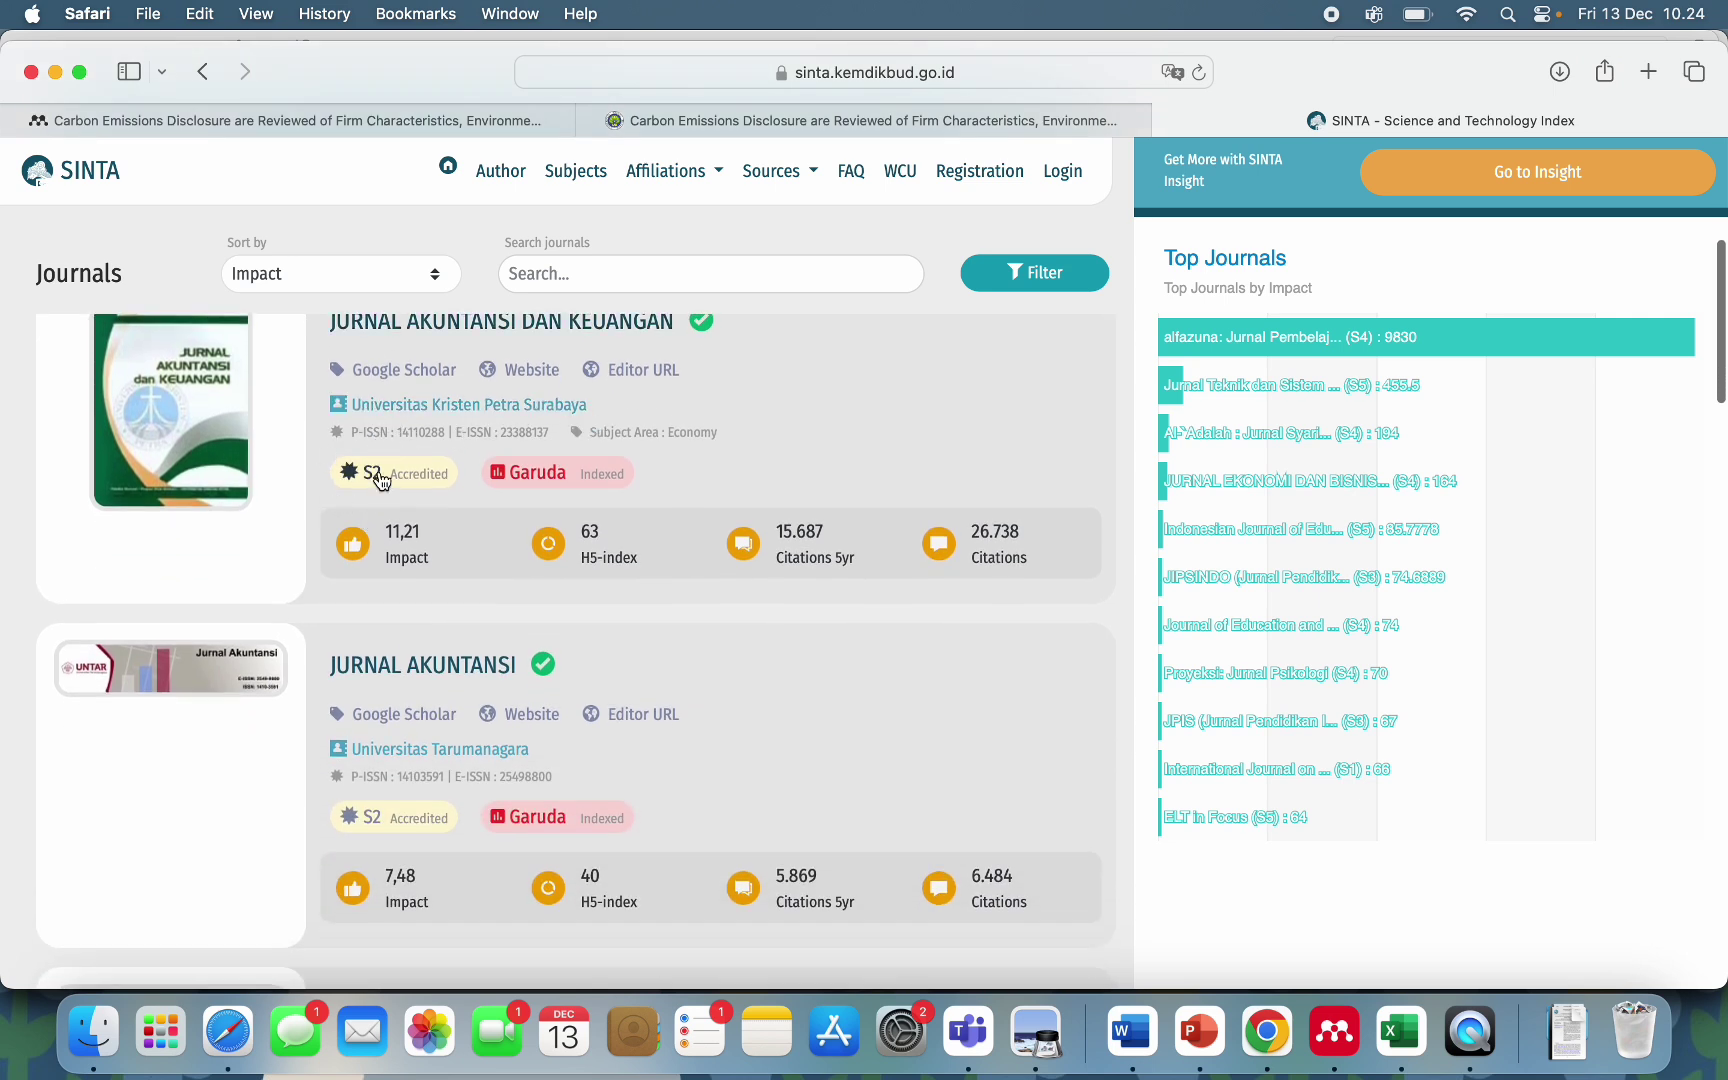
scroll(379, 540, down, 3)
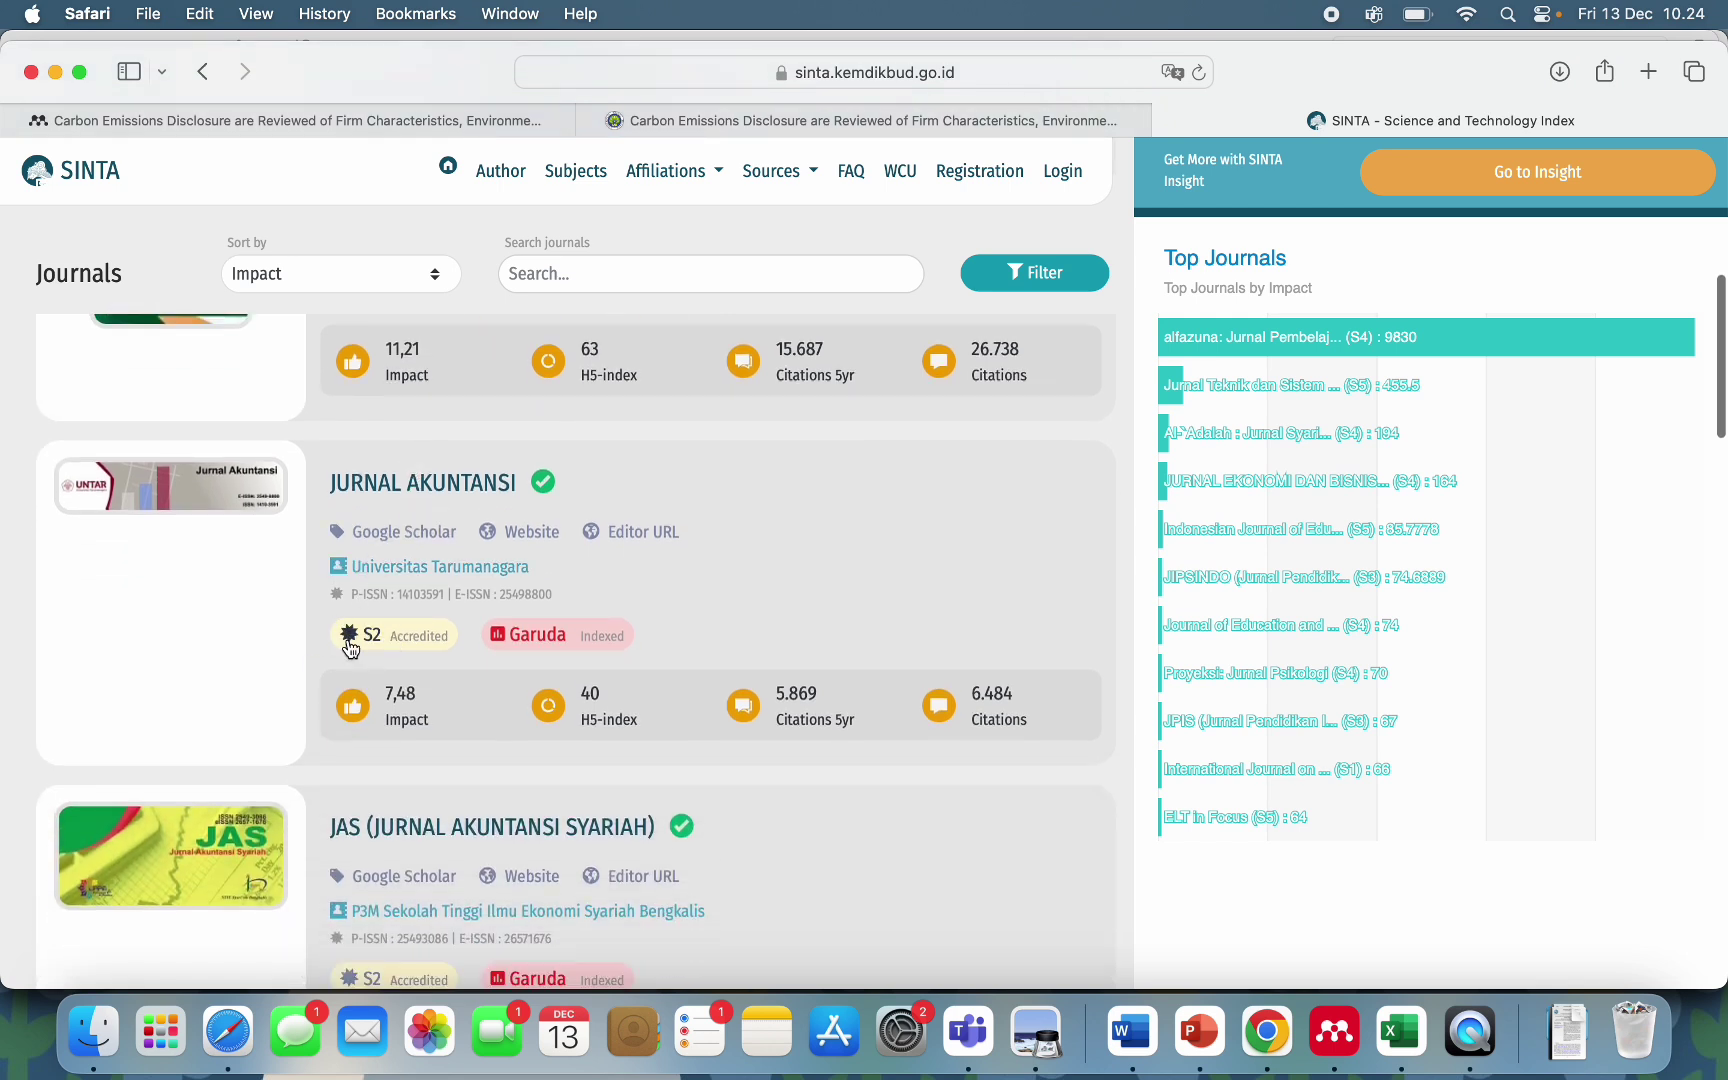
scroll(350, 648, up, 3)
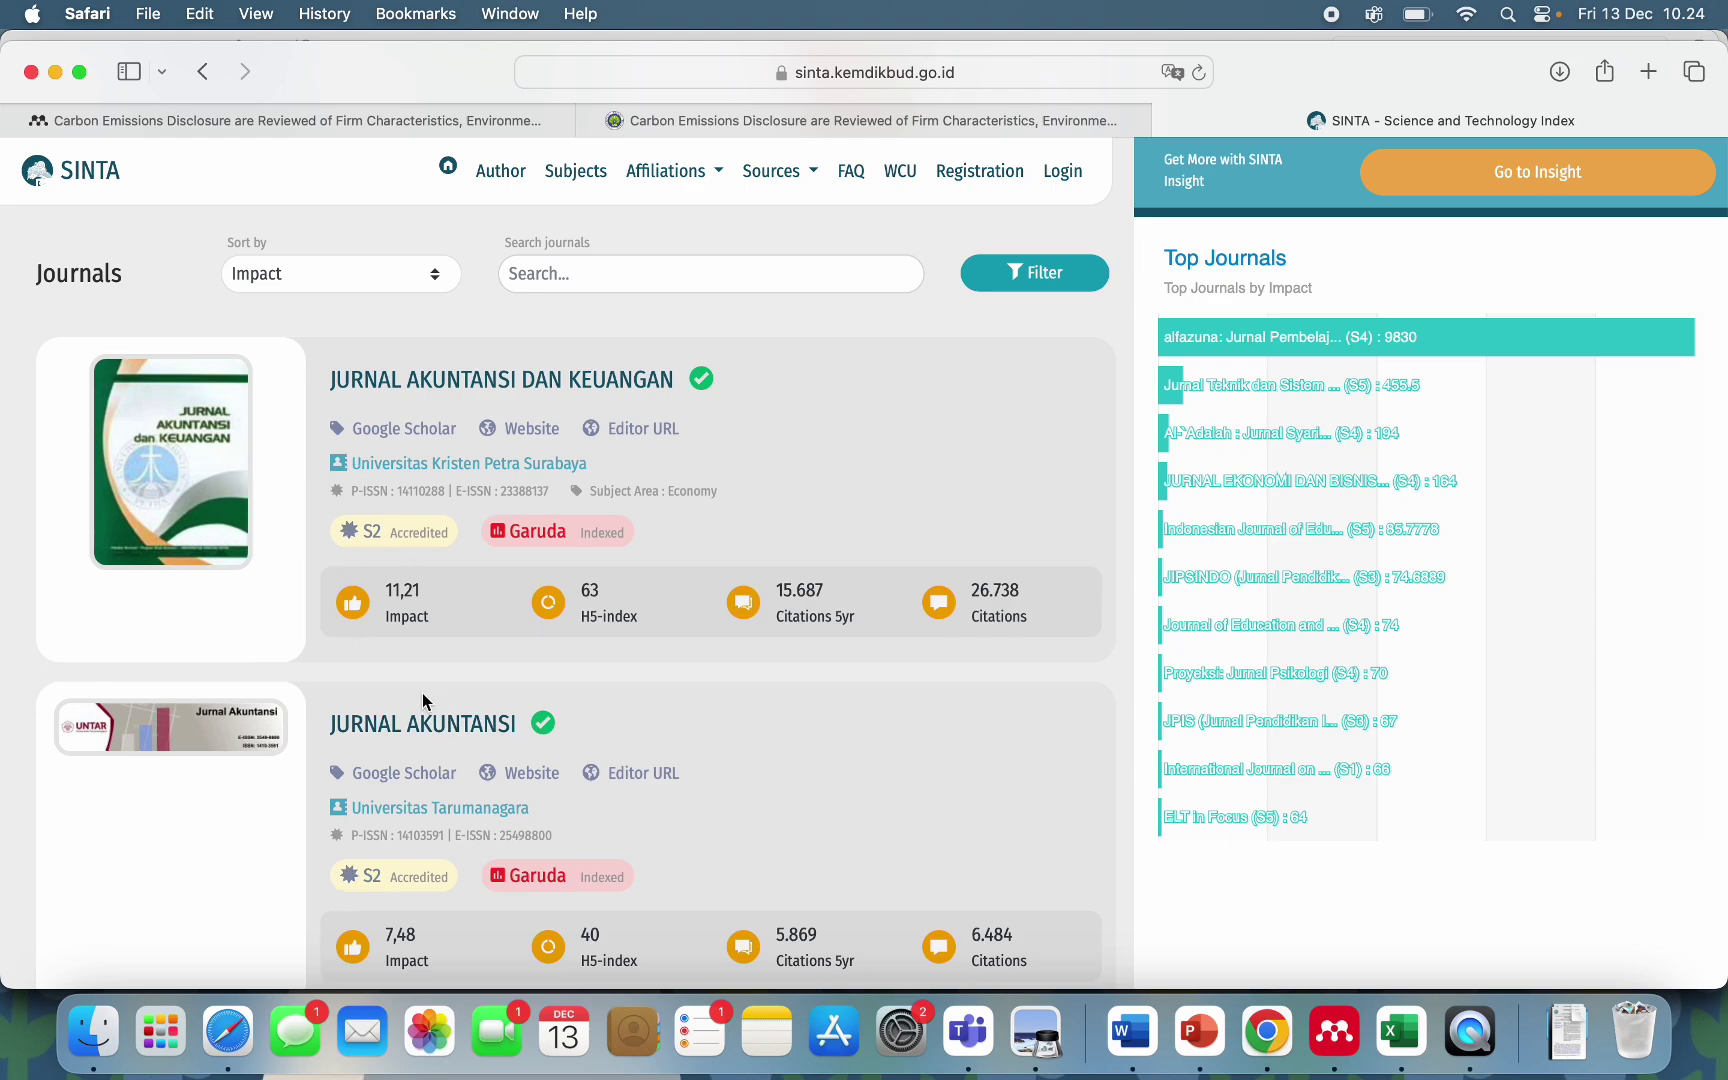
scroll(423, 700, down, 15)
scroll(423, 698, down, 5)
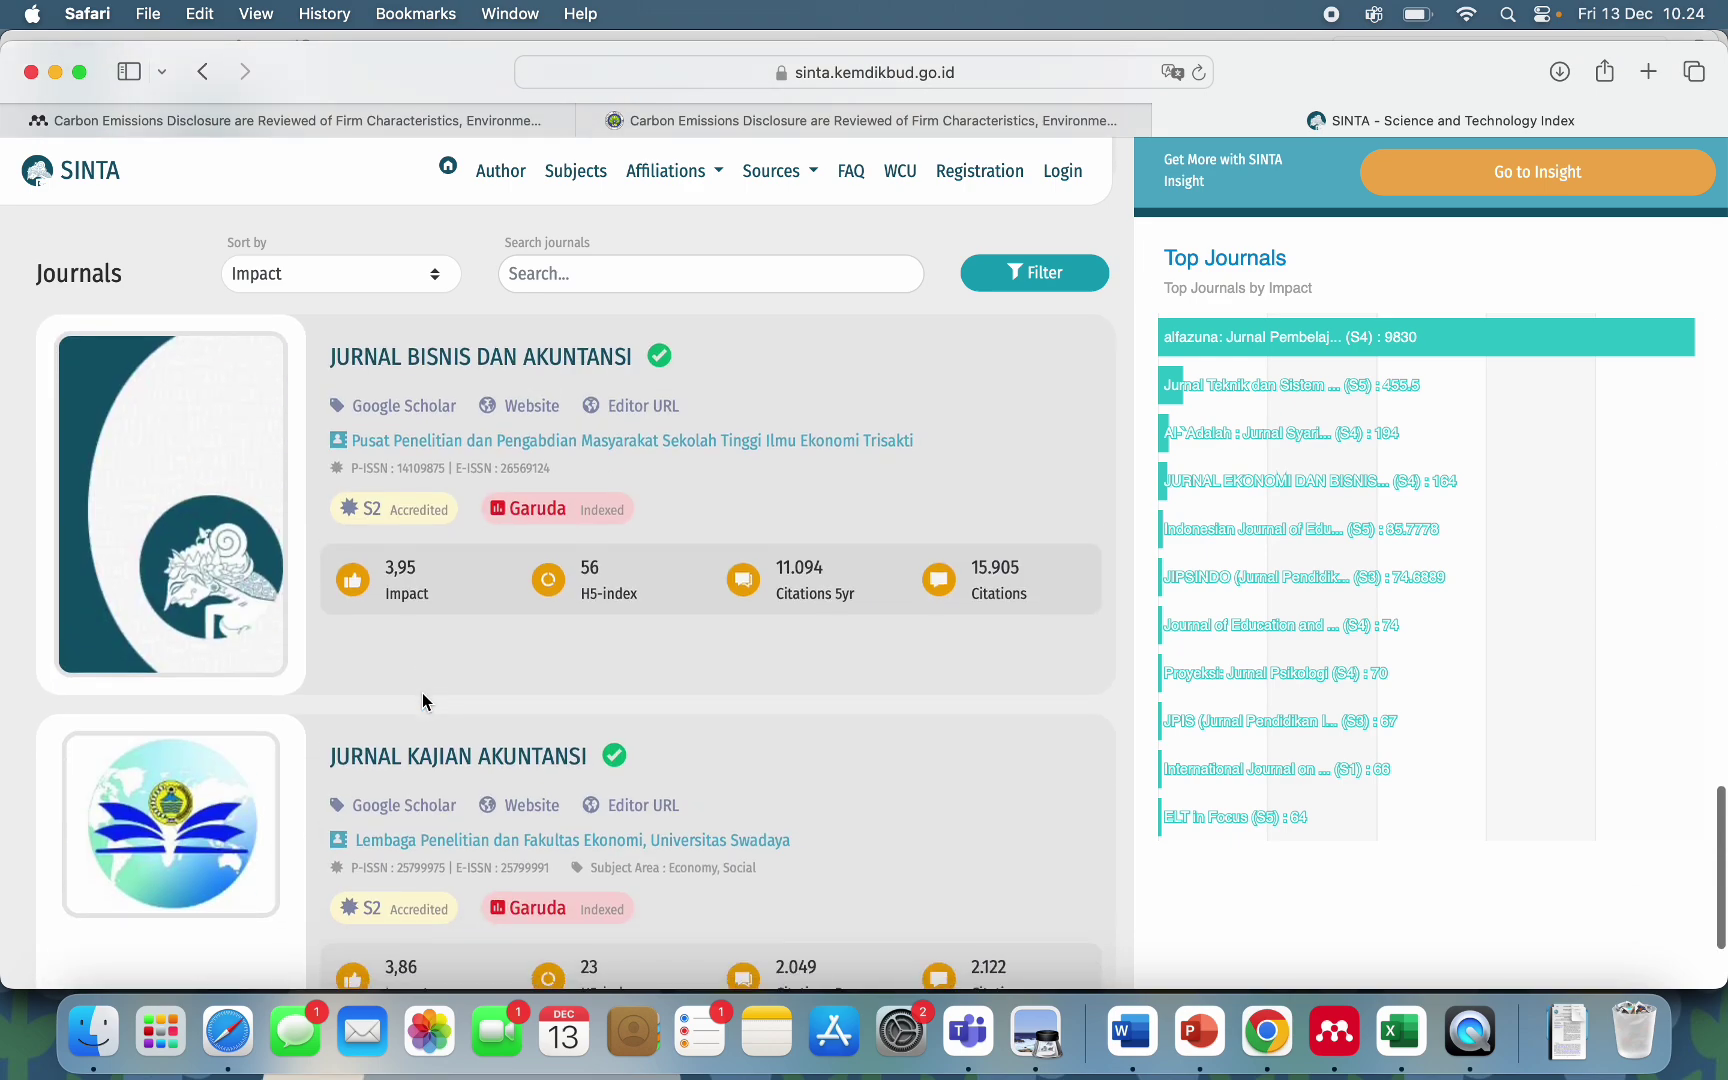
scroll(423, 698, up, 20)
scroll(423, 700, up, 10)
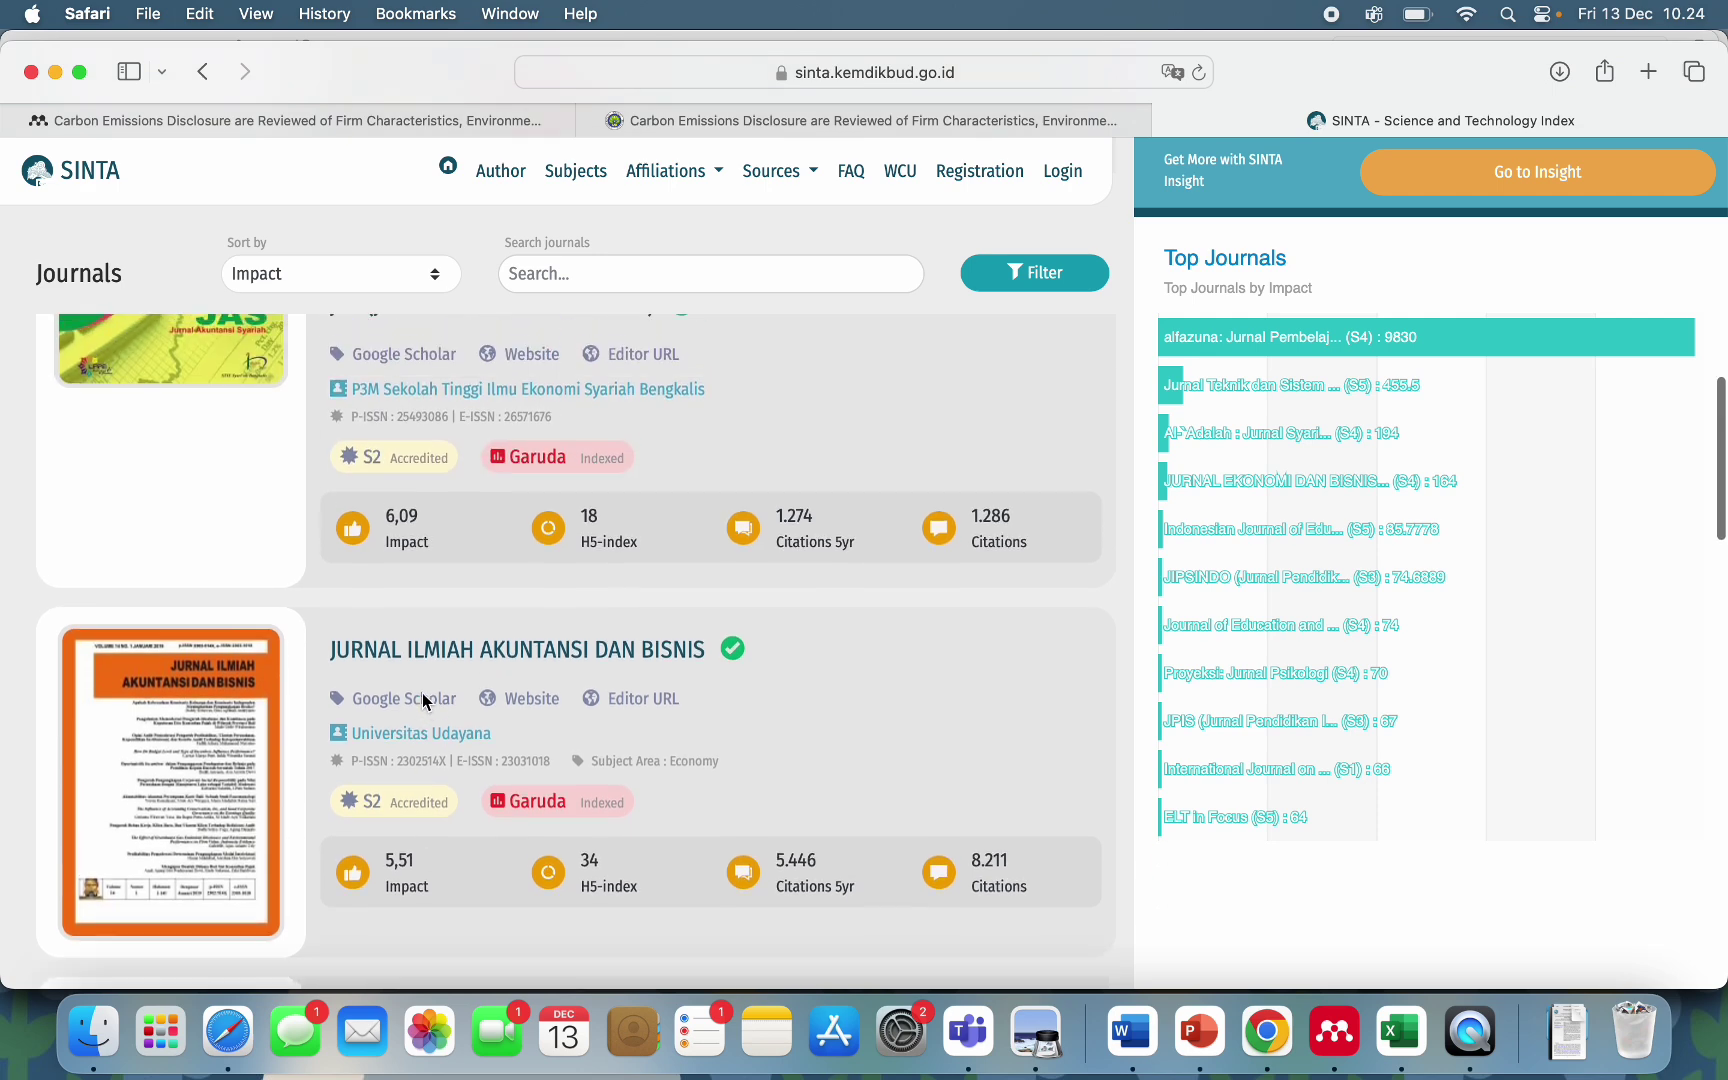
scroll(423, 700, down, 10)
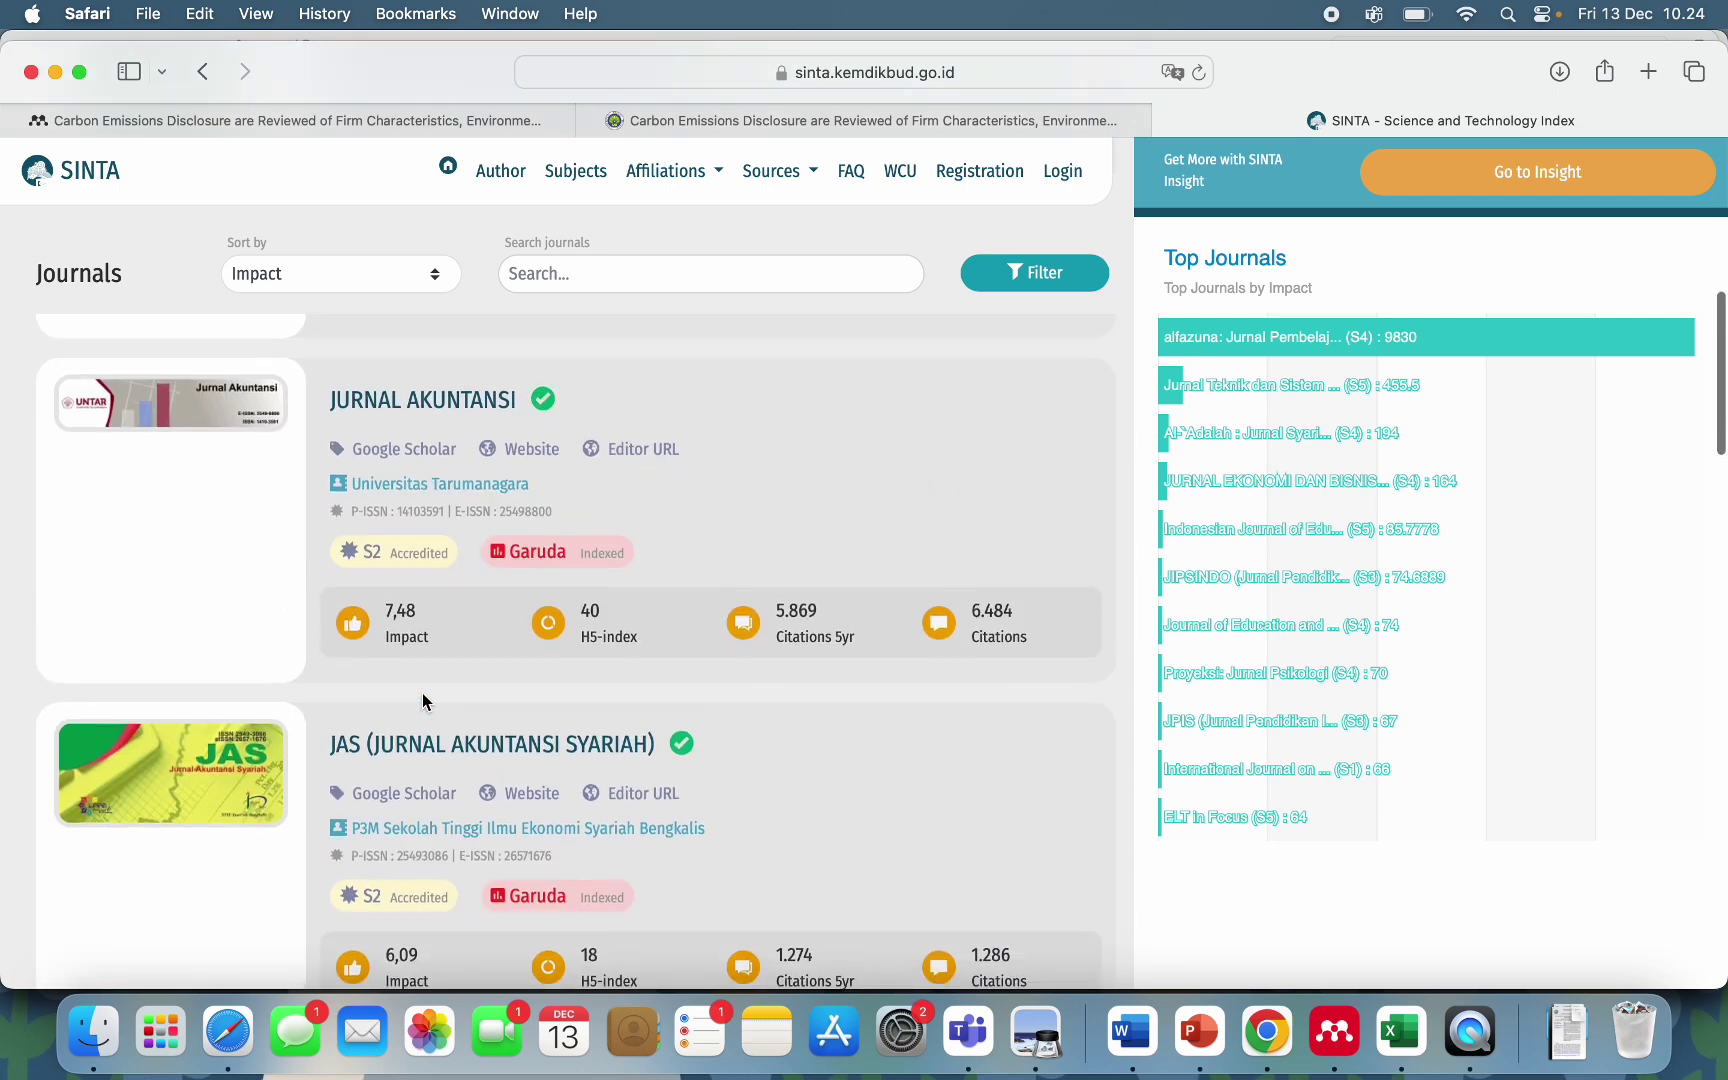
scroll(423, 700, up, 1)
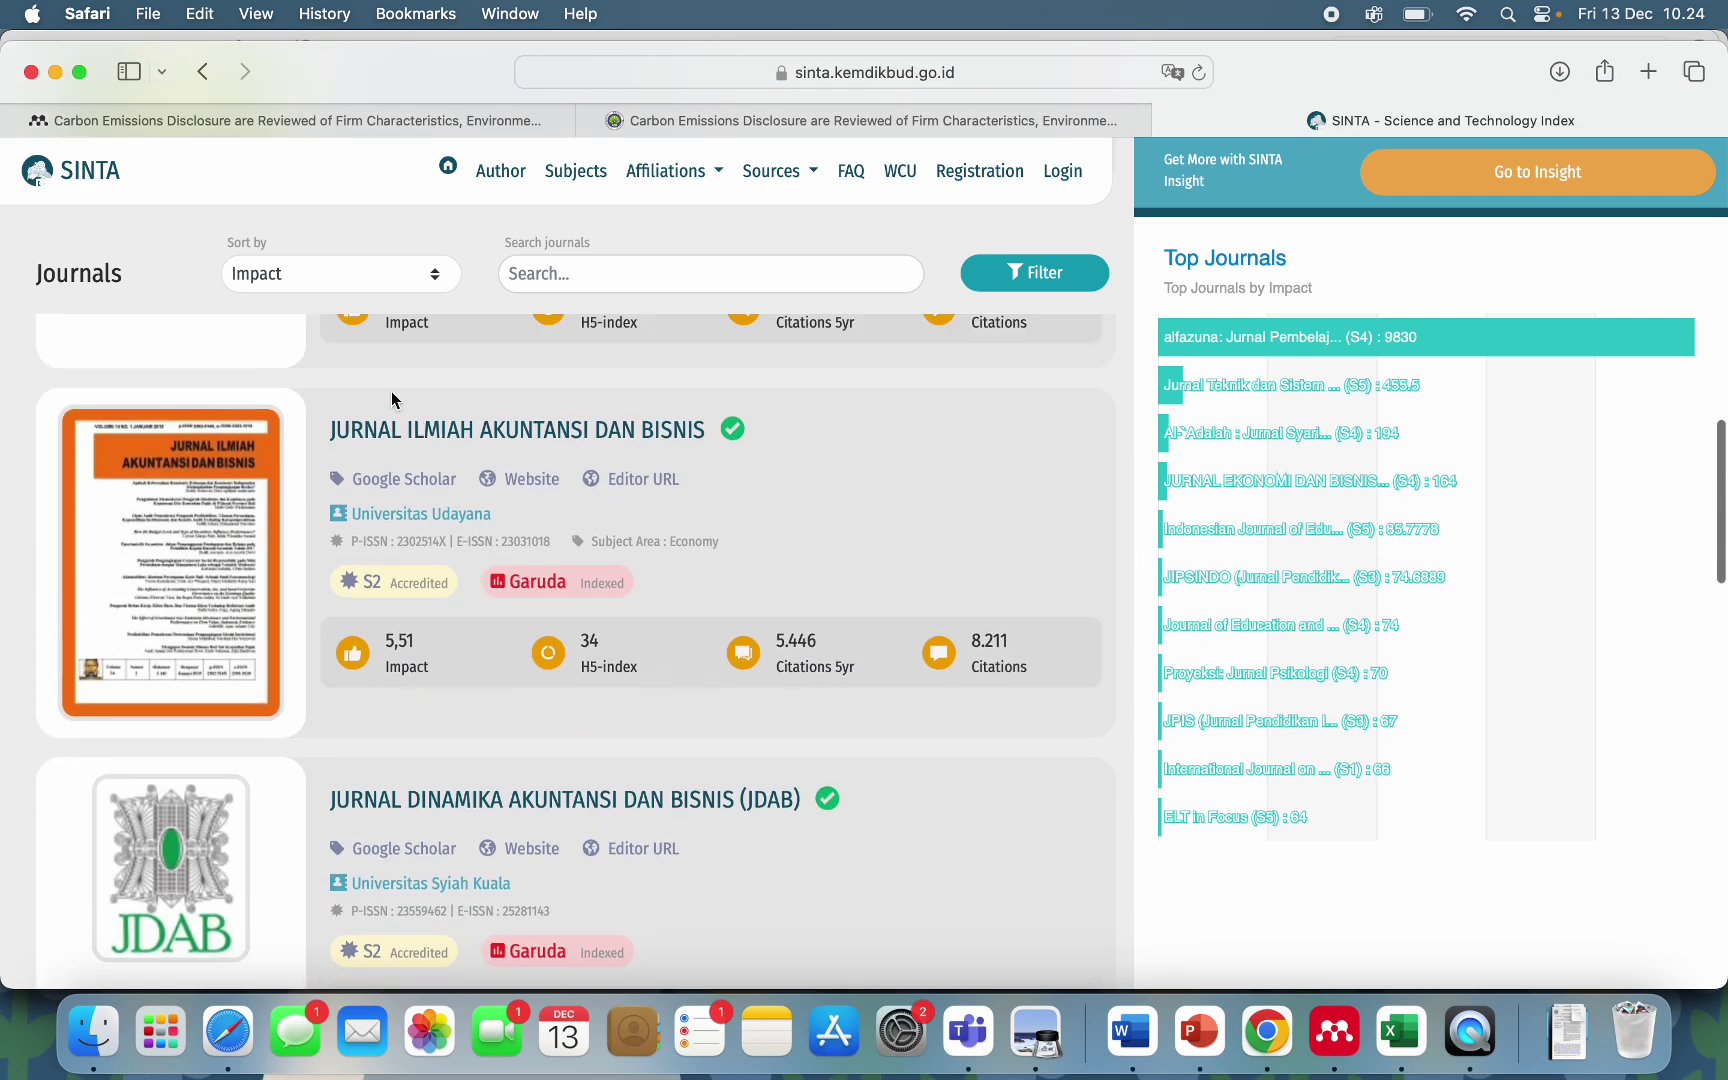
Open the website of Jurnal Ilmiah Akuntansi dan Bisnis from its SINTA entry and go to the current issue's article list.
click(525, 485)
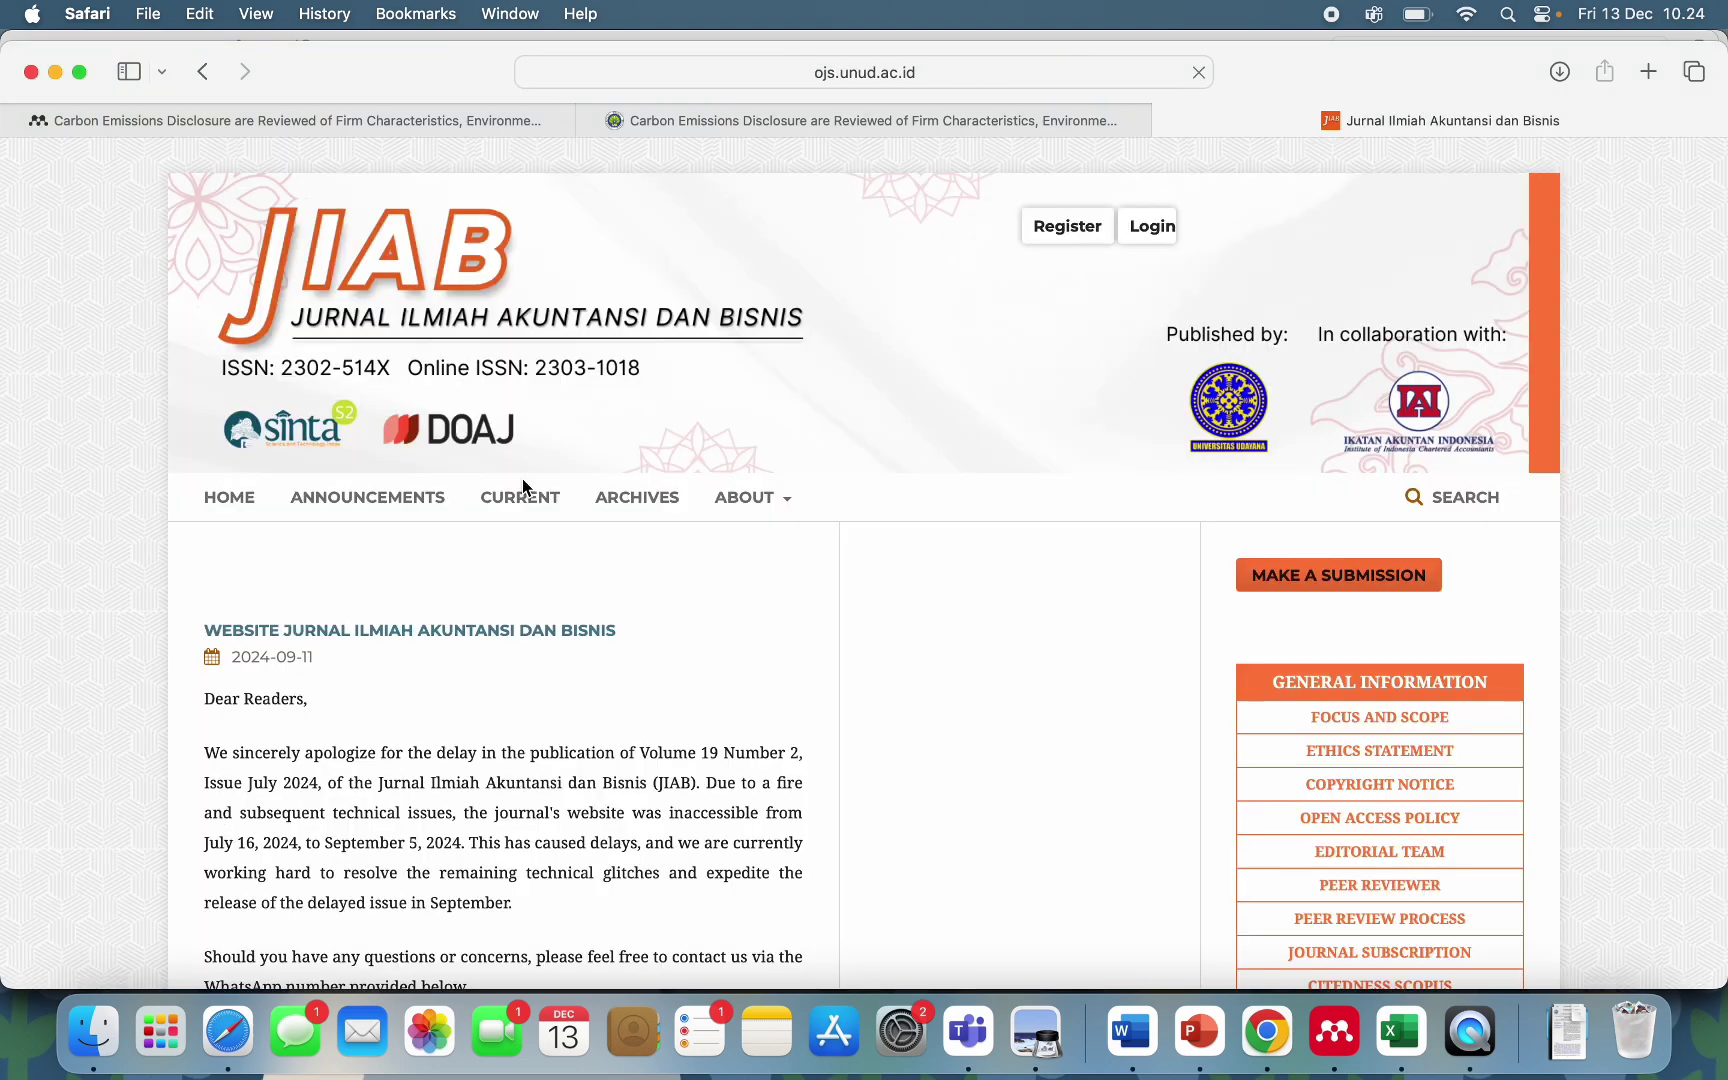
scroll(522, 478, down, 15)
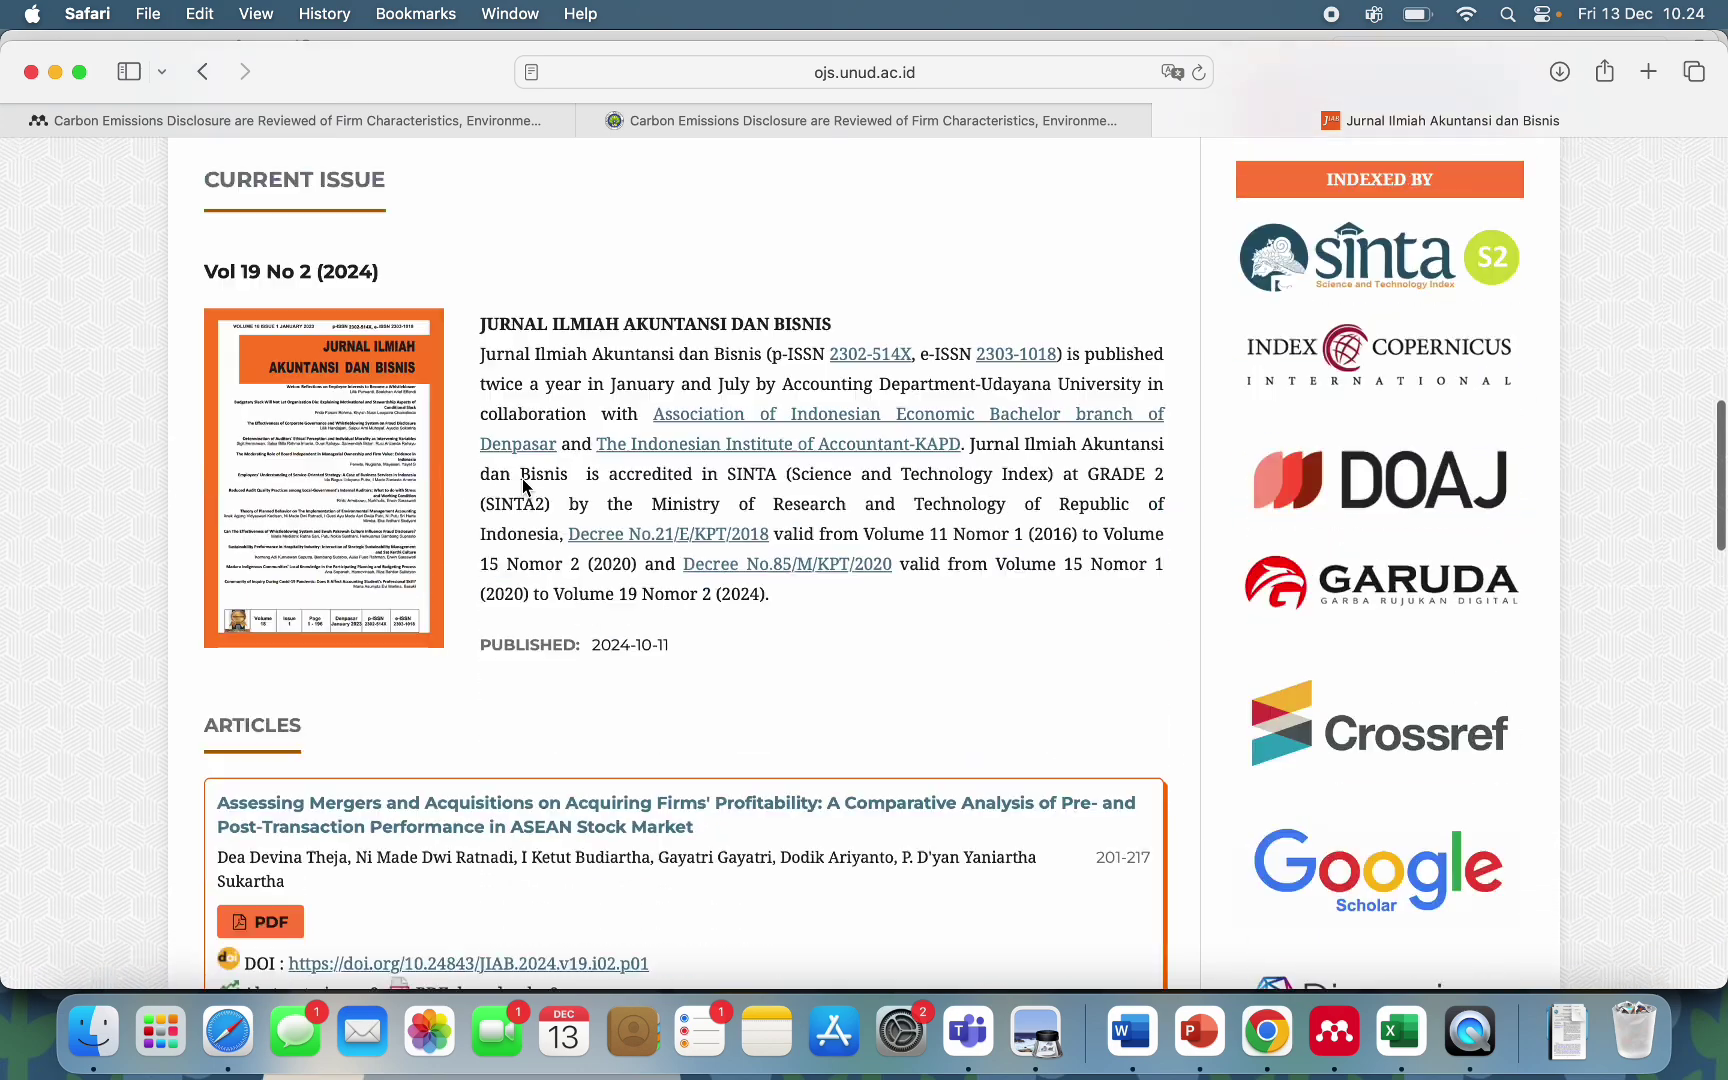
scroll(522, 478, up, 15)
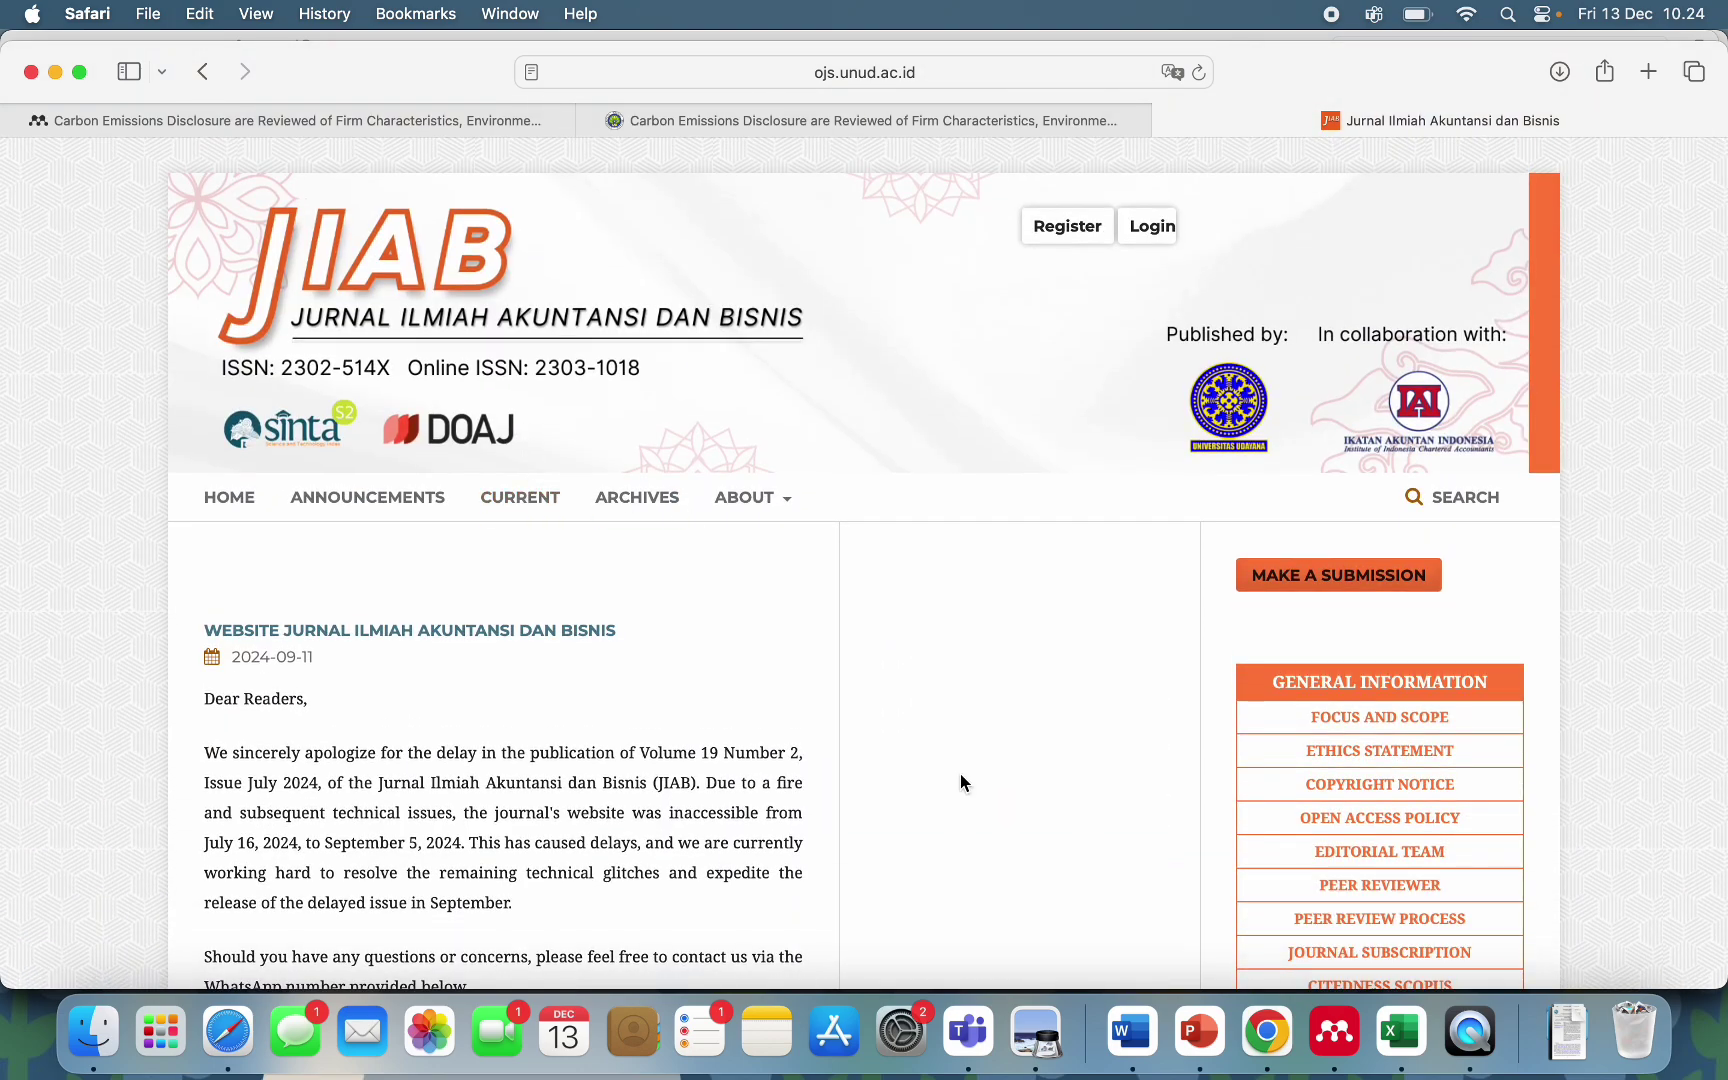
scroll(960, 774, down, 10)
scroll(960, 774, down, 3)
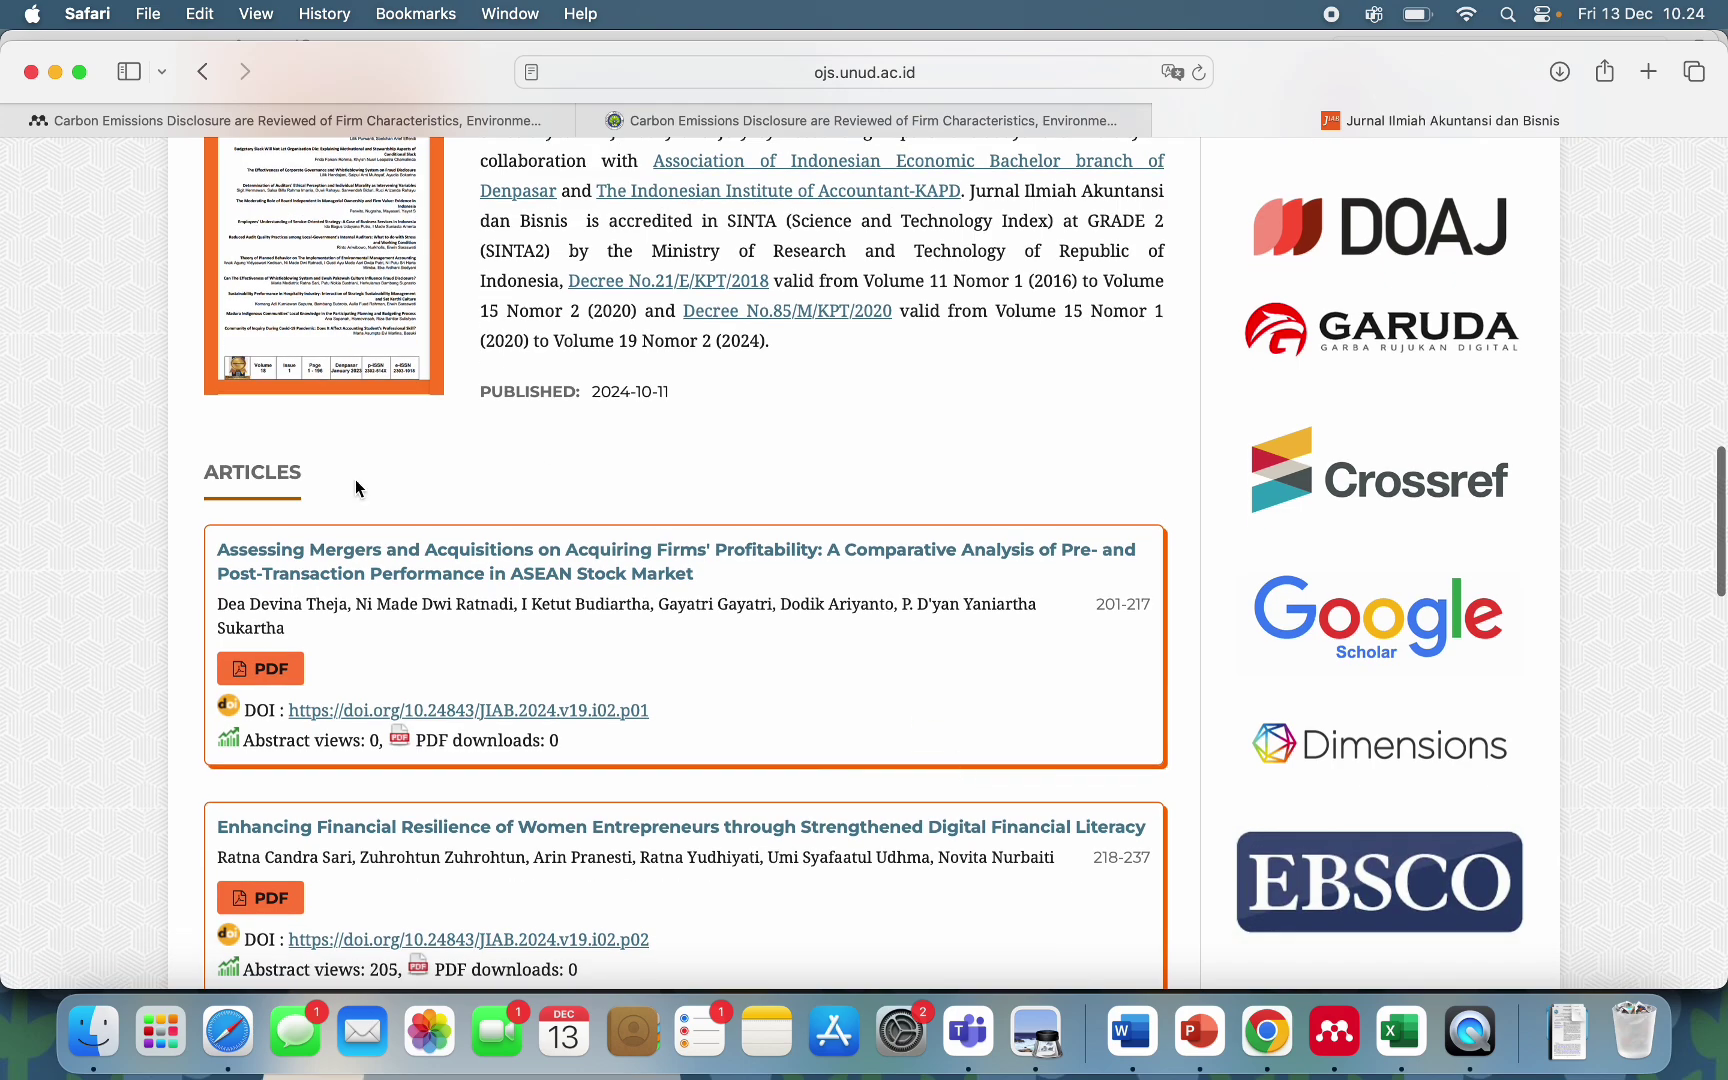
Look through the current issue's article list, and search the journal's website for "audit delay".
scroll(657, 741, down, 12)
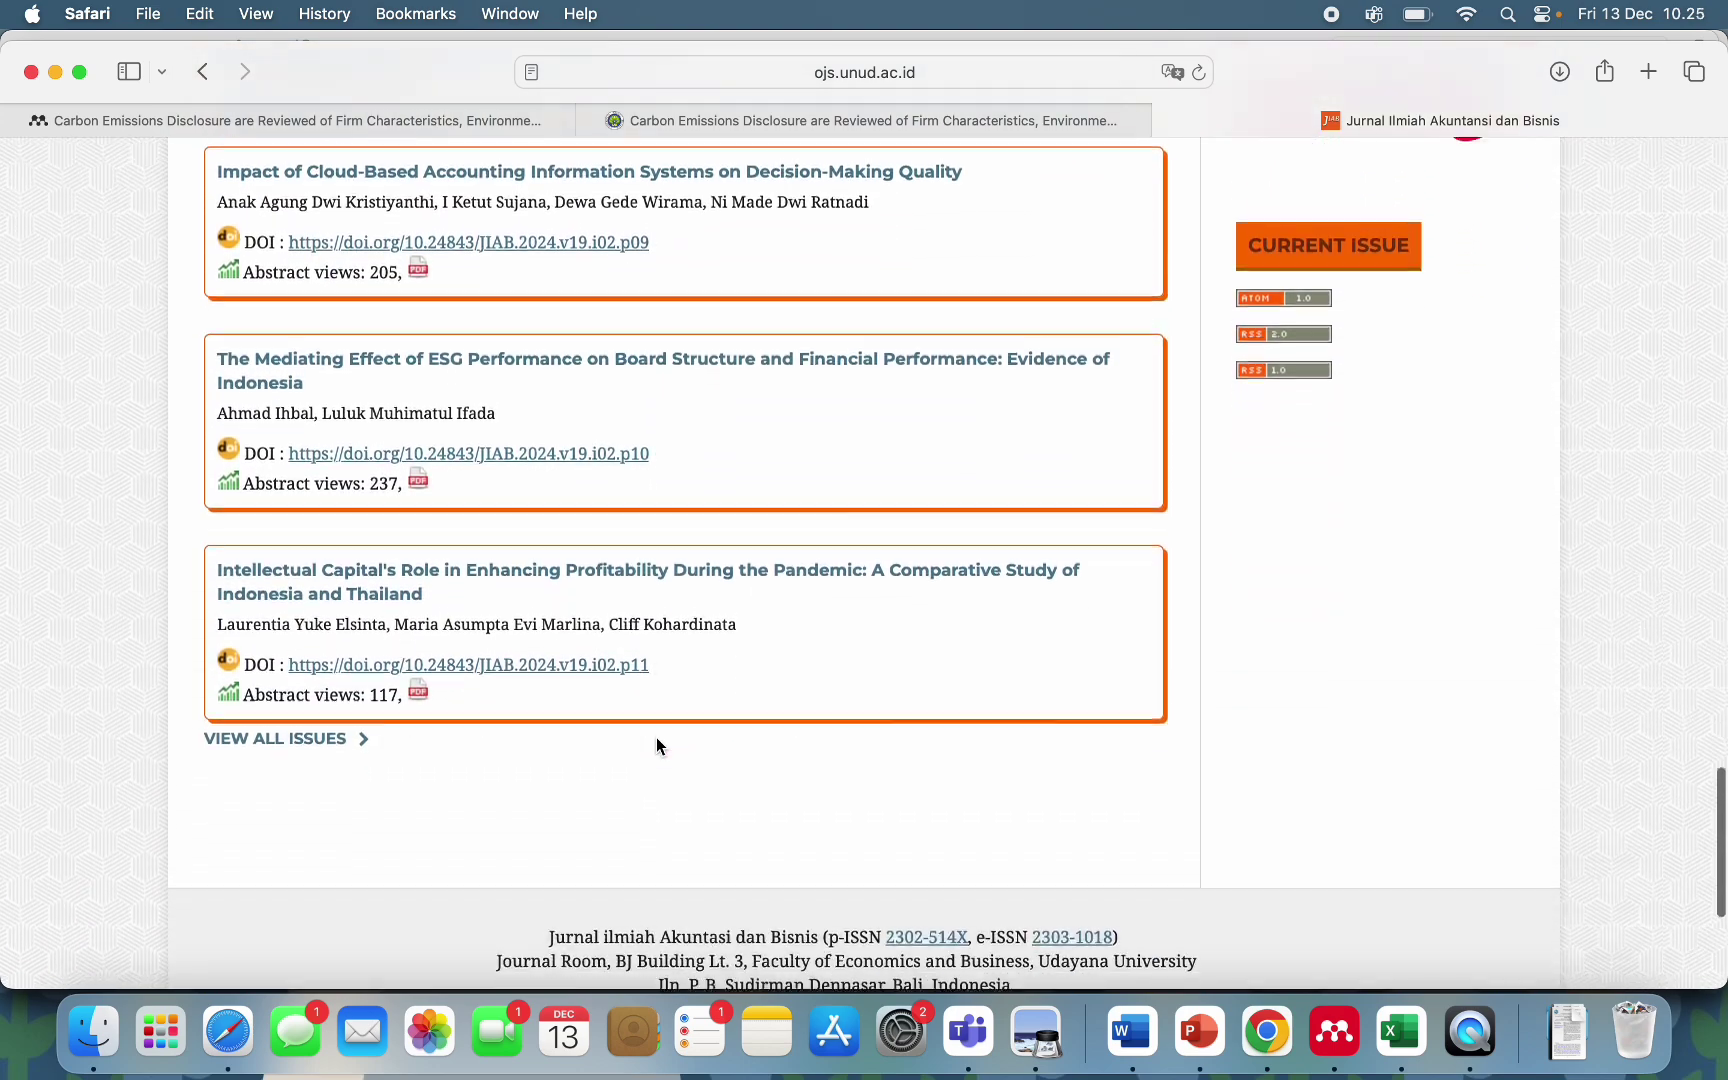
scroll(656, 737, up, 10)
scroll(656, 737, up, 10)
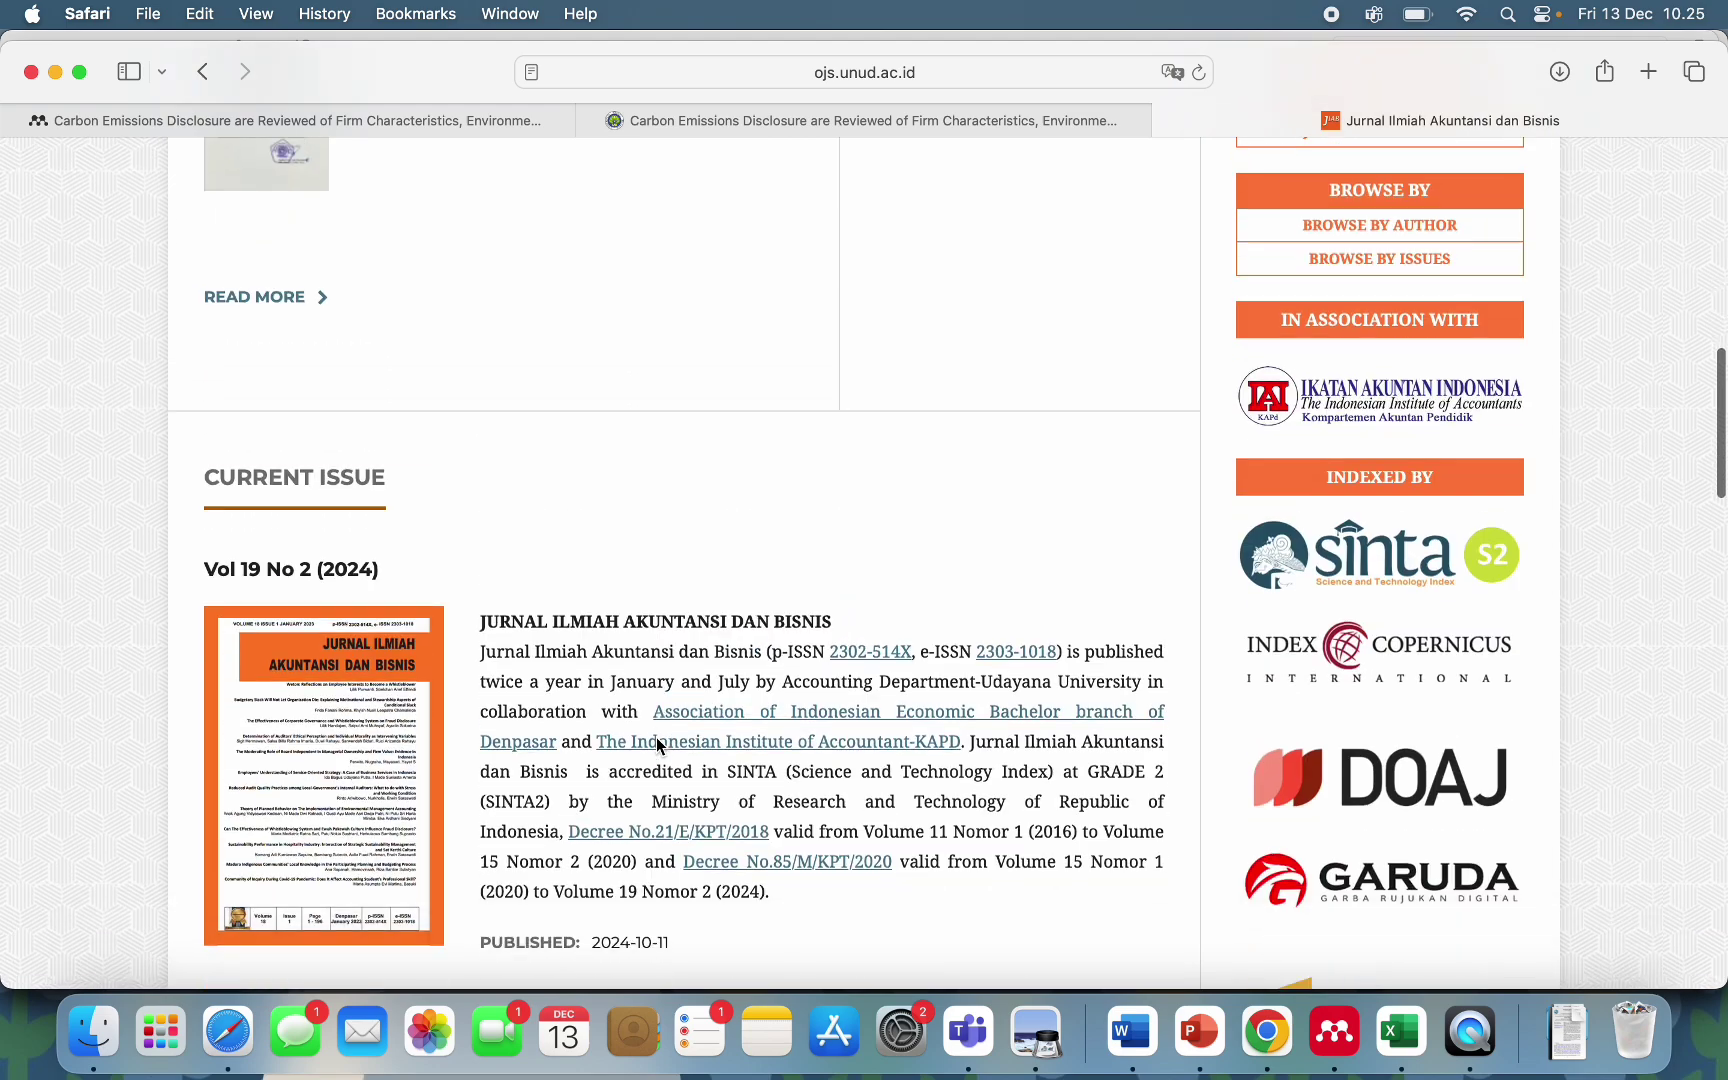
scroll(376, 545, down, 10)
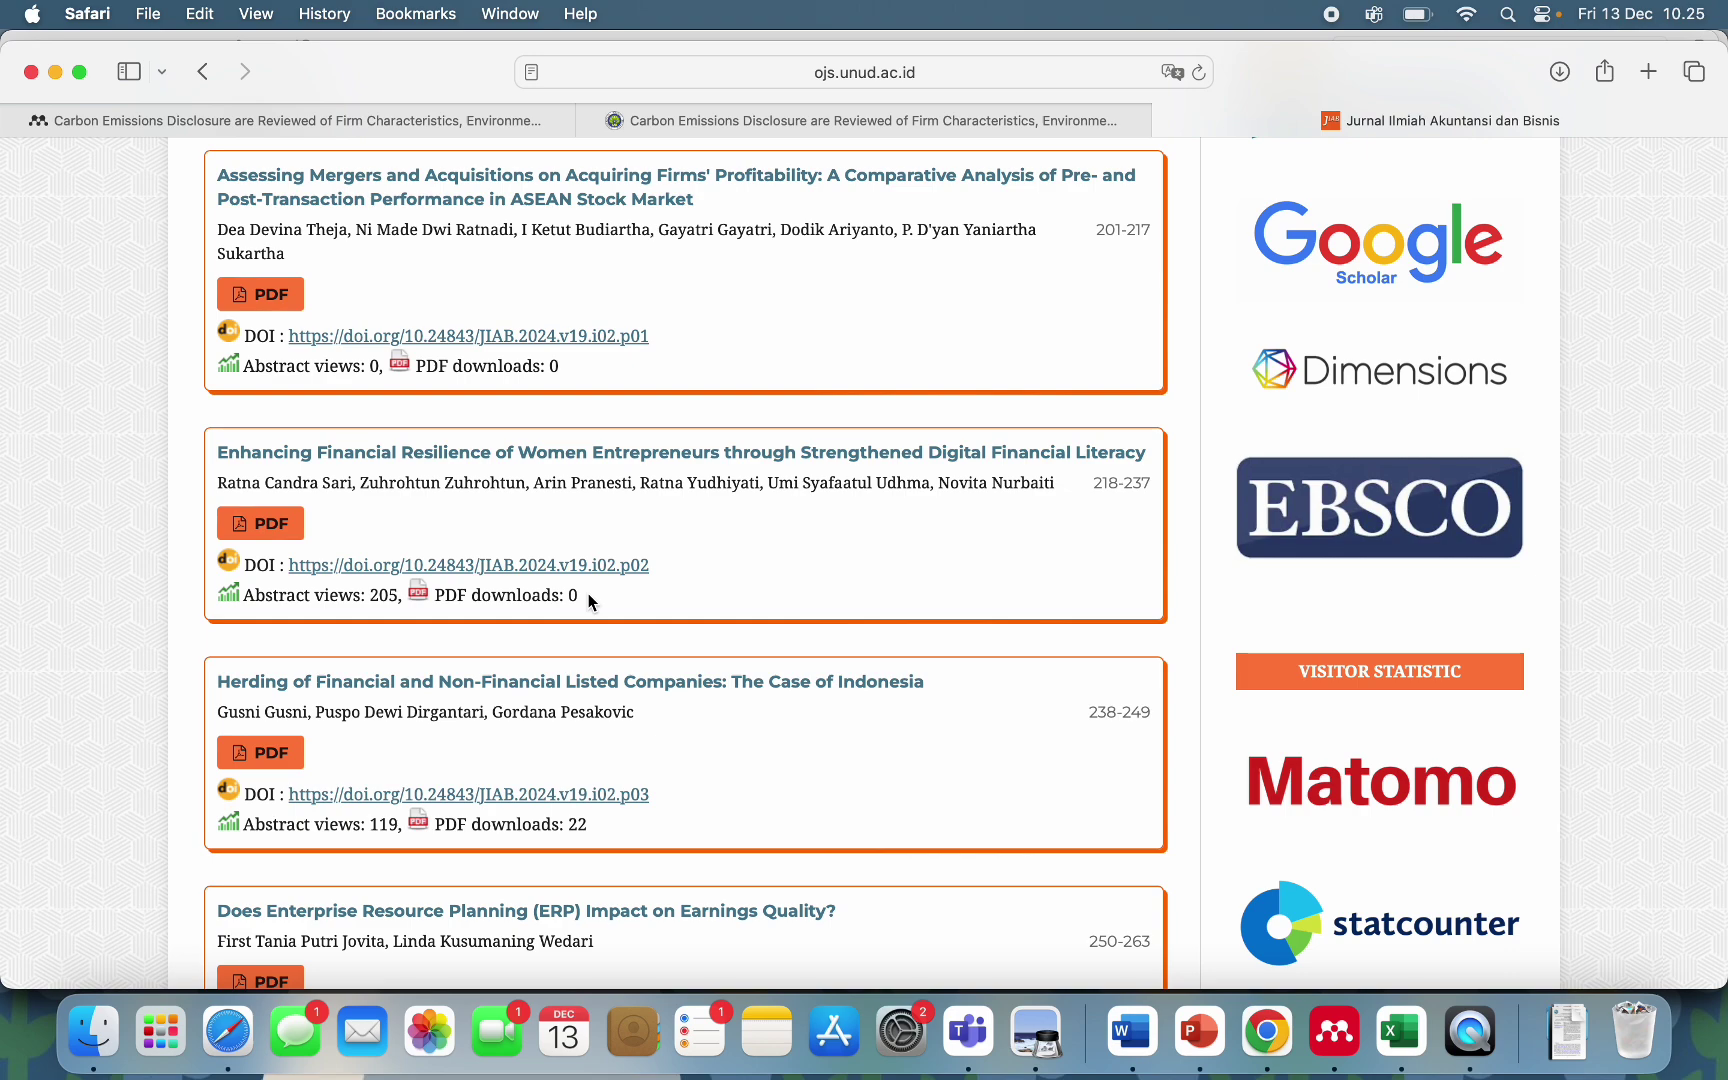
scroll(589, 593, up, 20)
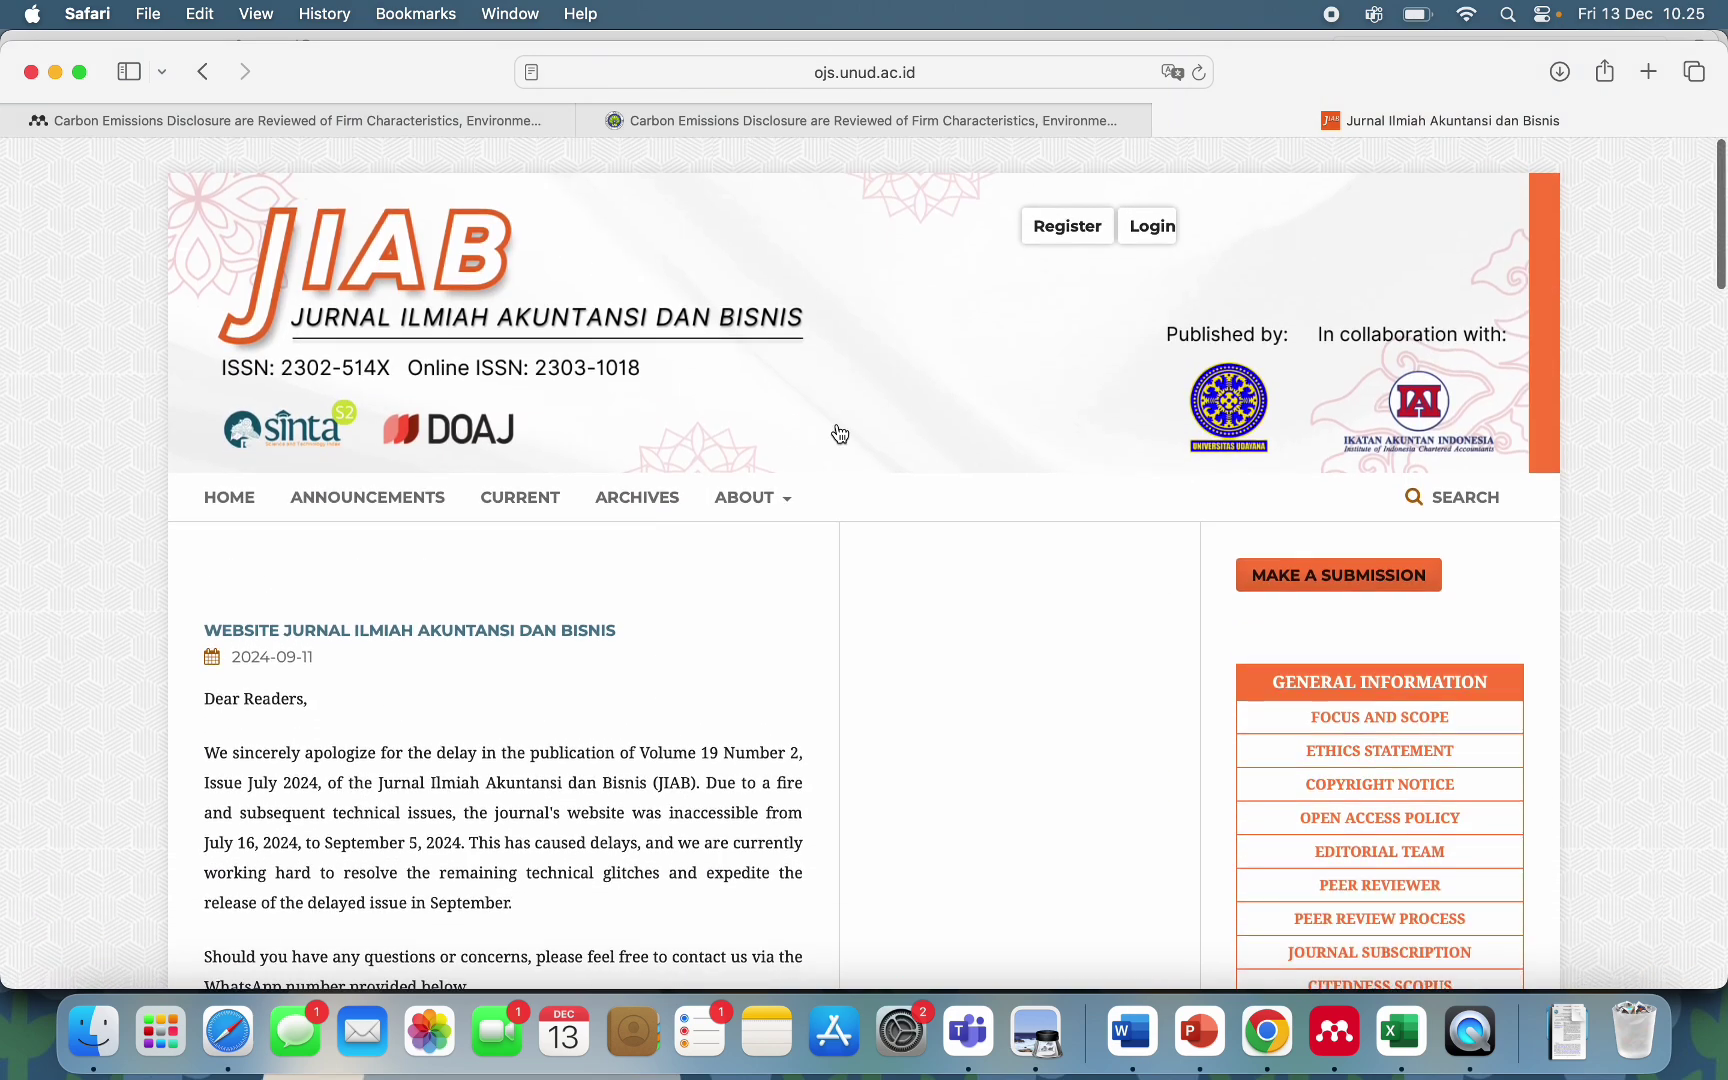
click(1408, 494)
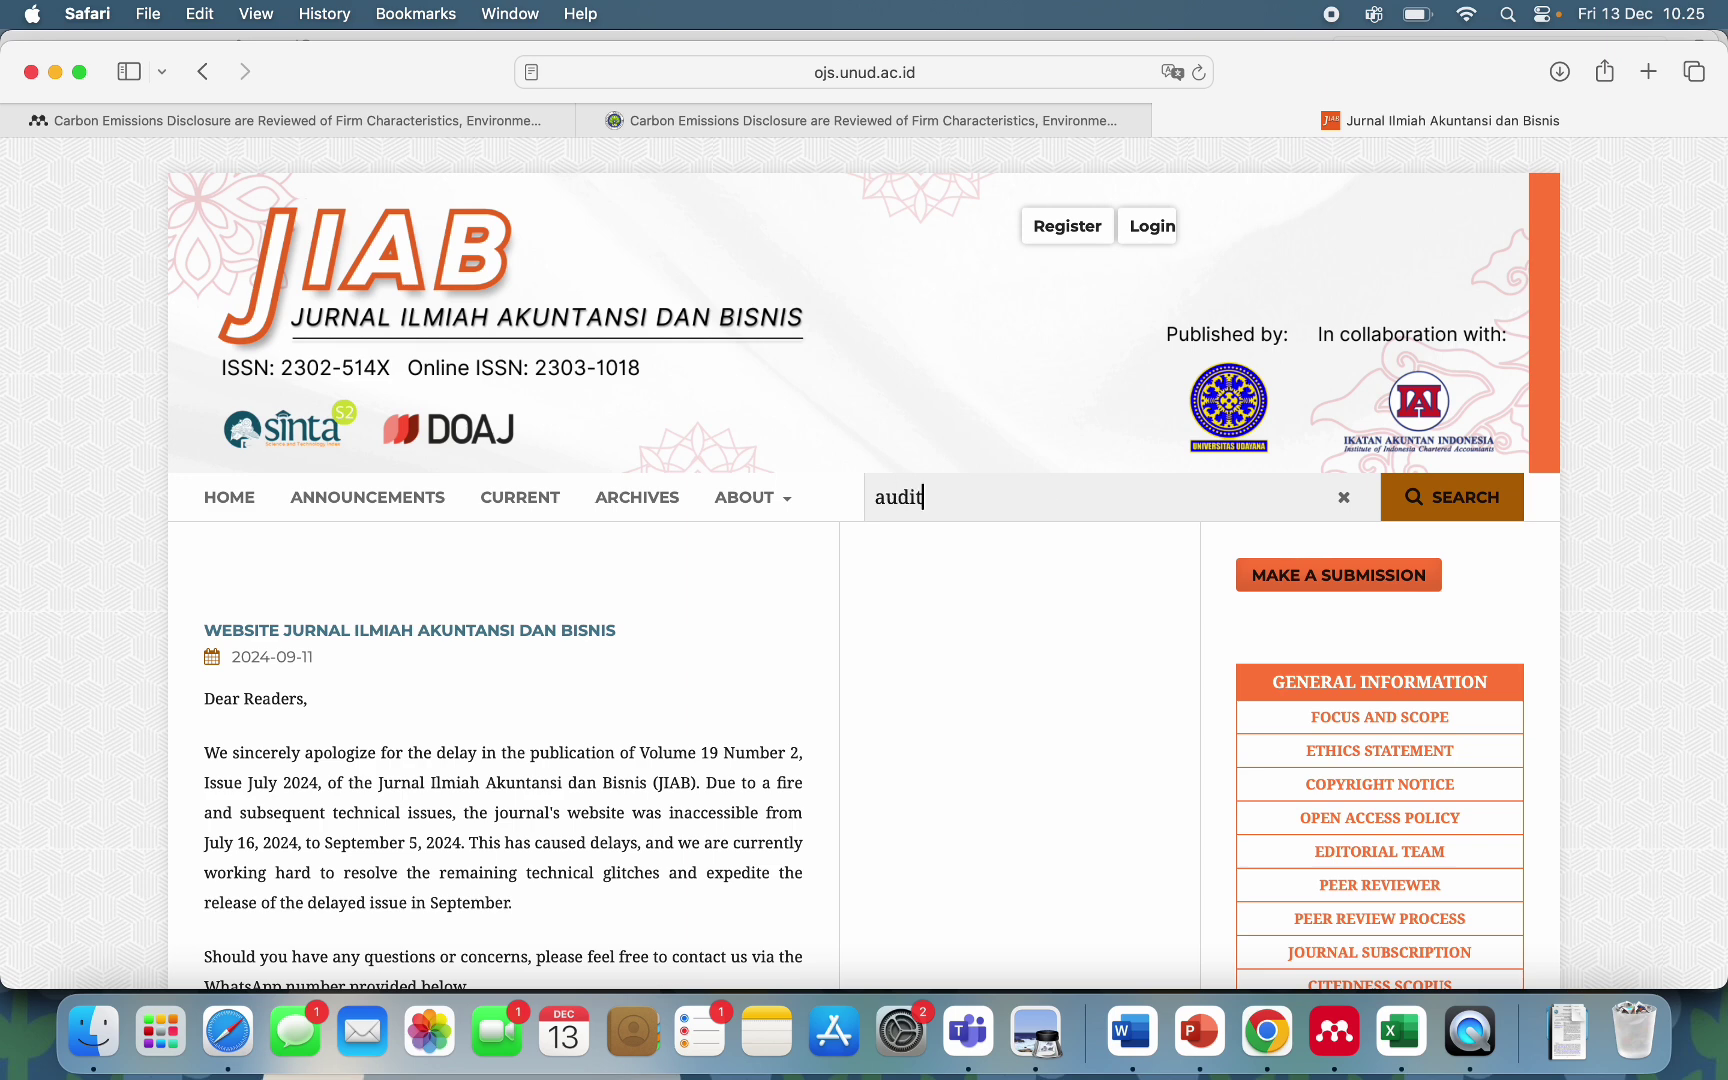
text(audit delay)
key(Return)
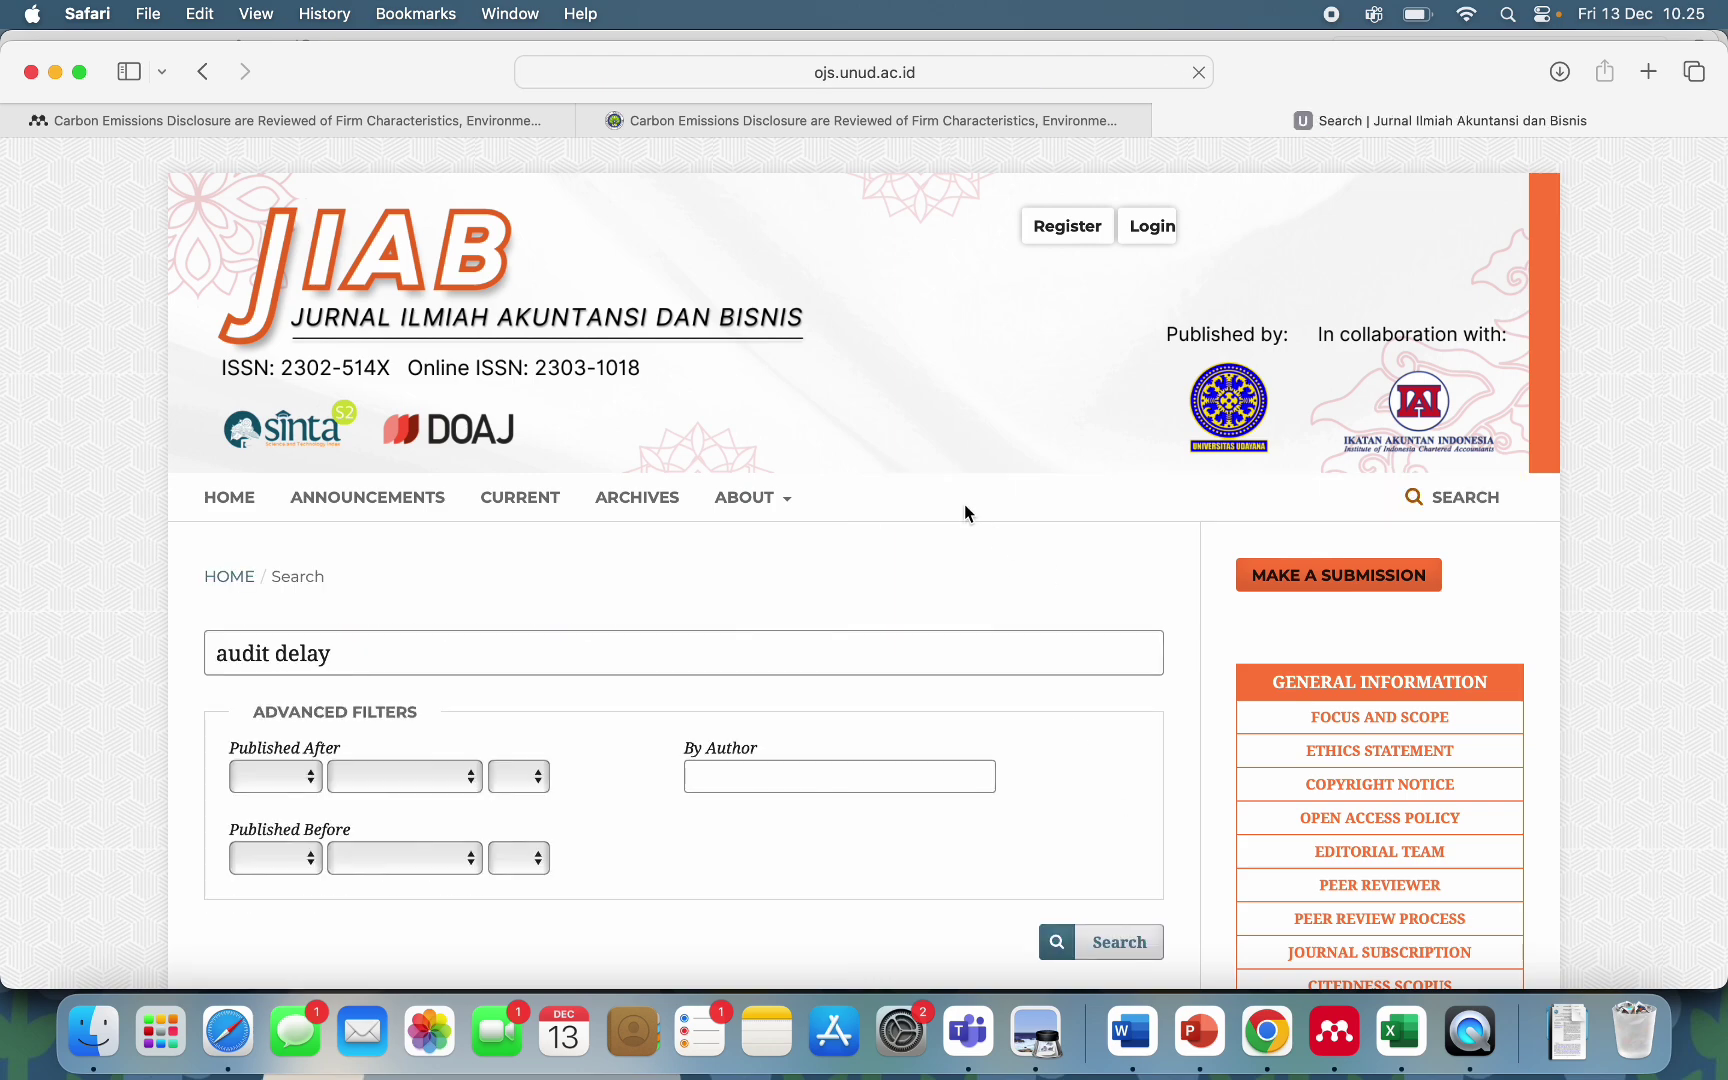
Open the article "Gender Komite Audit dan Audit Delay" from the search results and read its abstract and publication details.
scroll(964, 504, down, 6)
scroll(365, 566, down, 5)
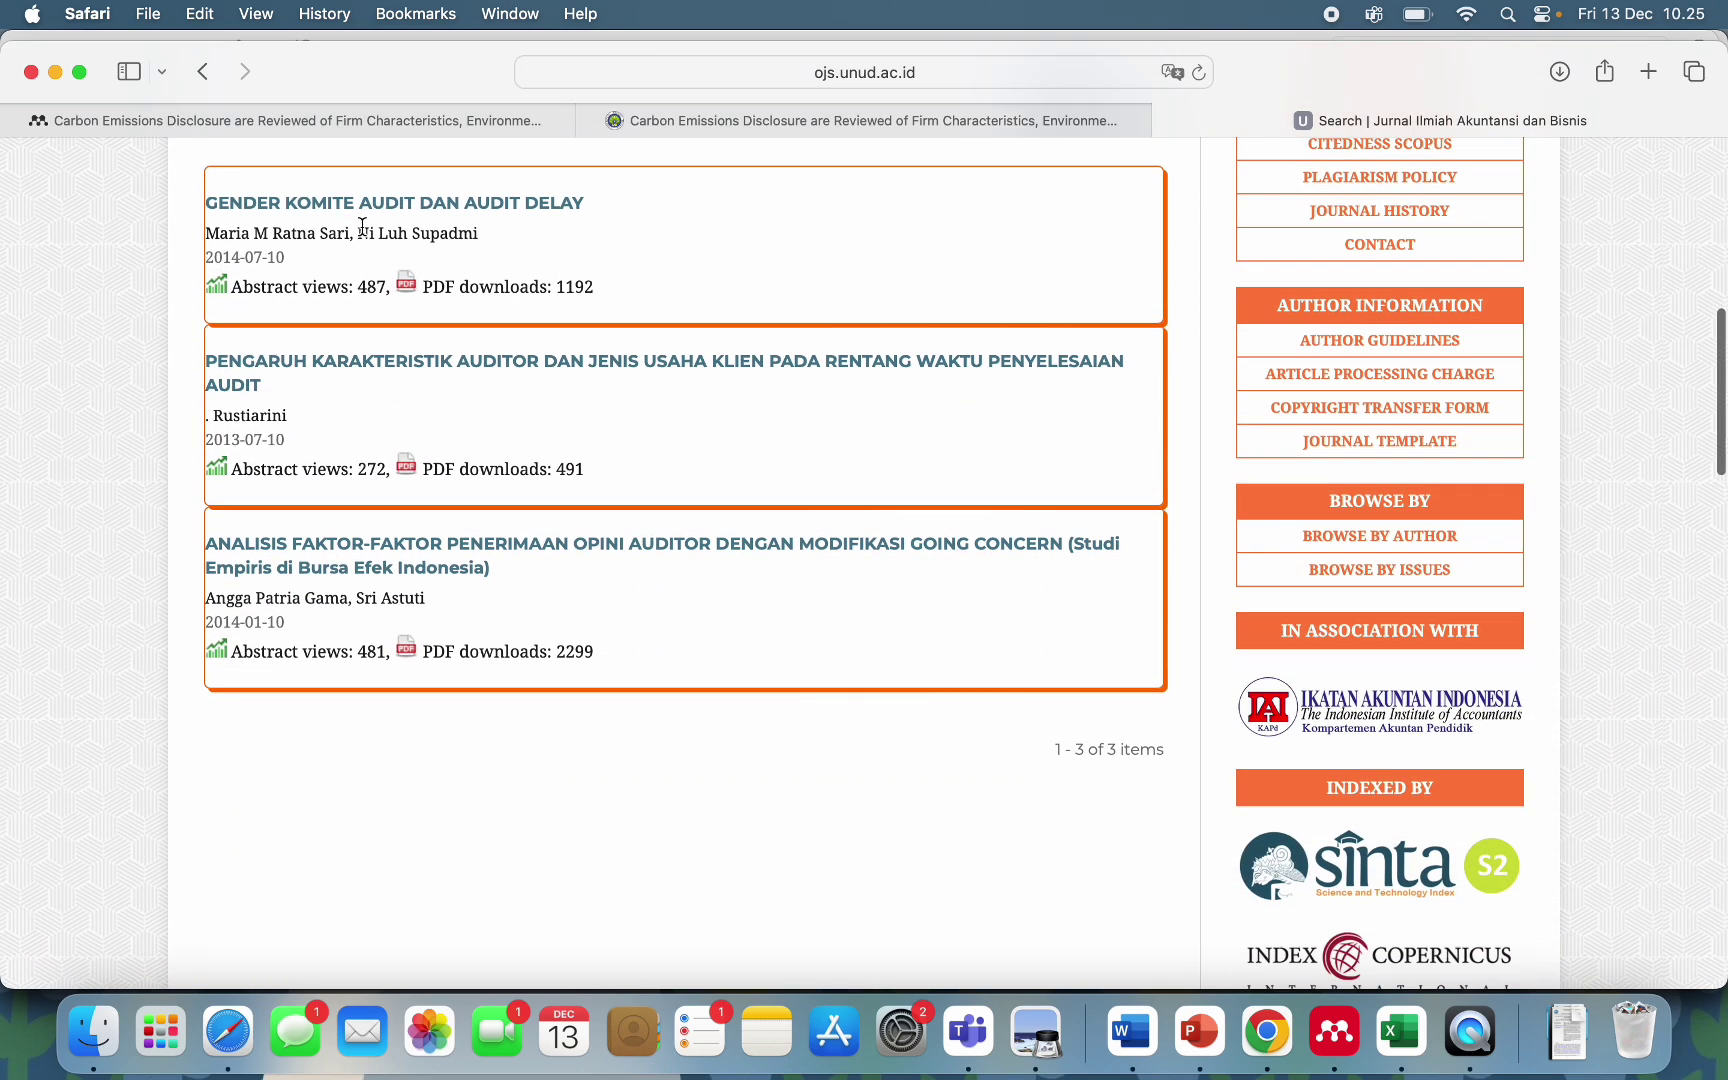
click(433, 202)
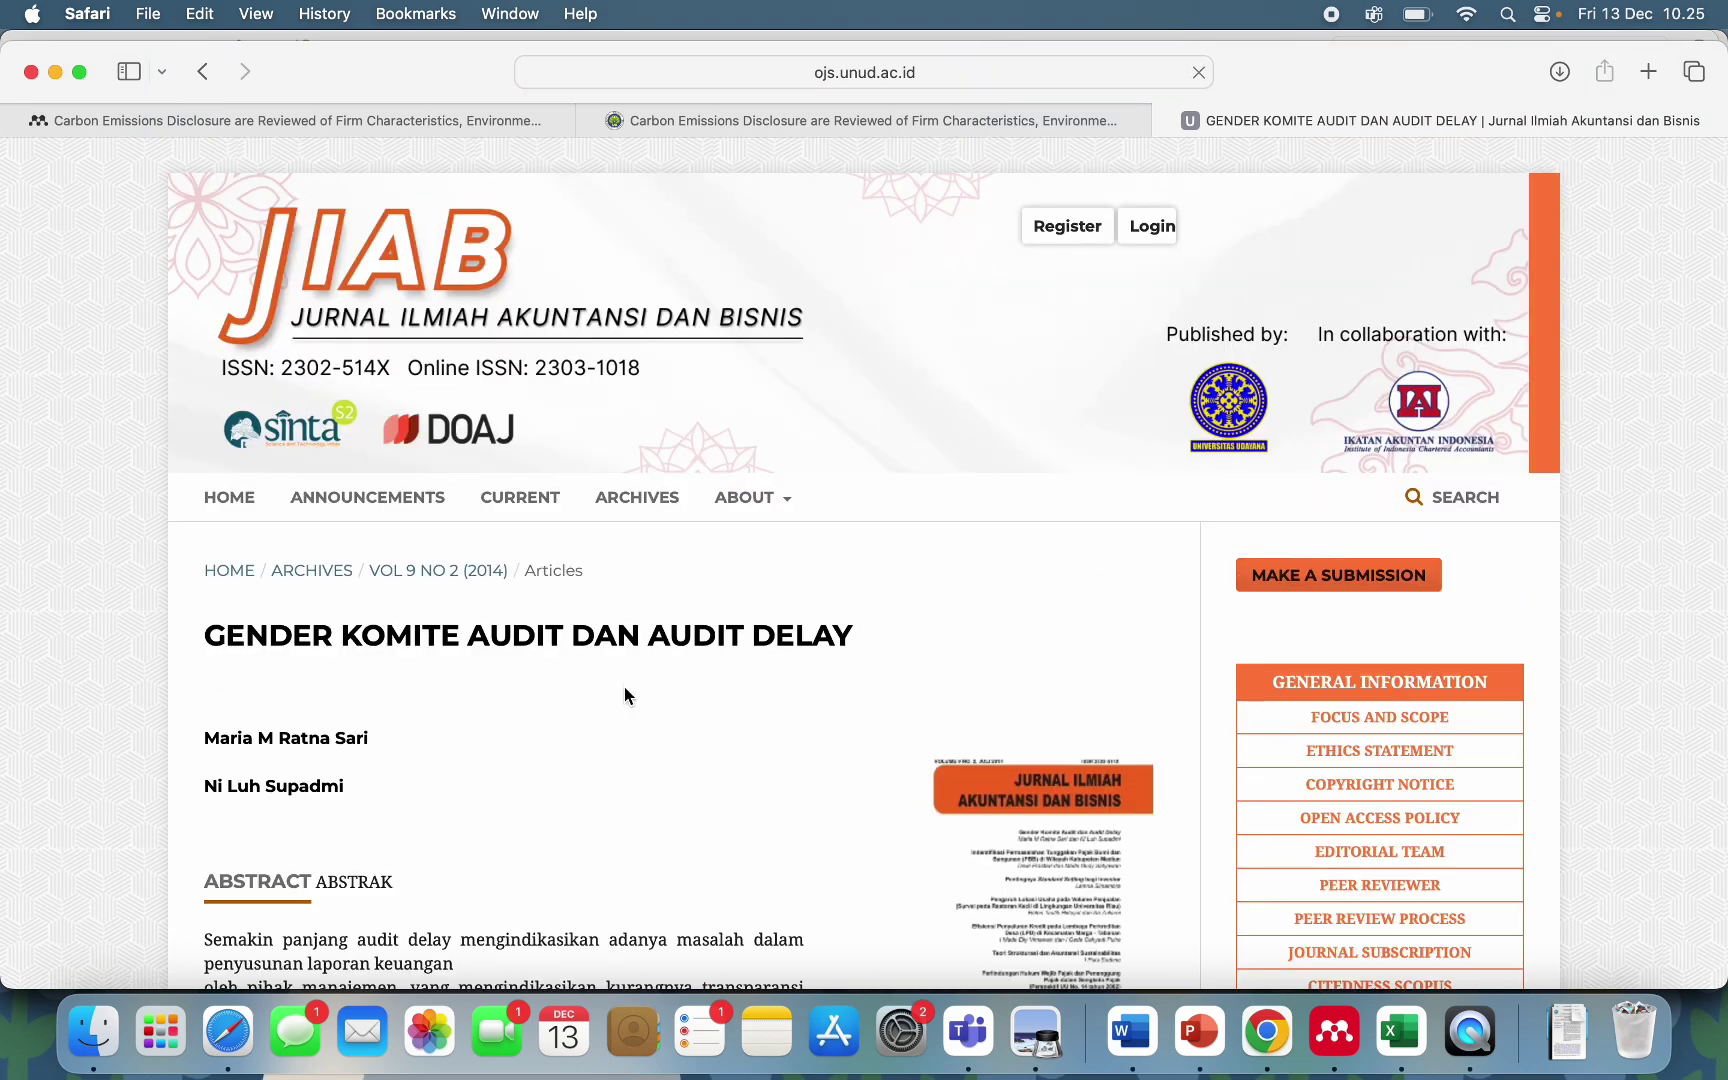
scroll(624, 684, down, 10)
scroll(579, 709, up, 6)
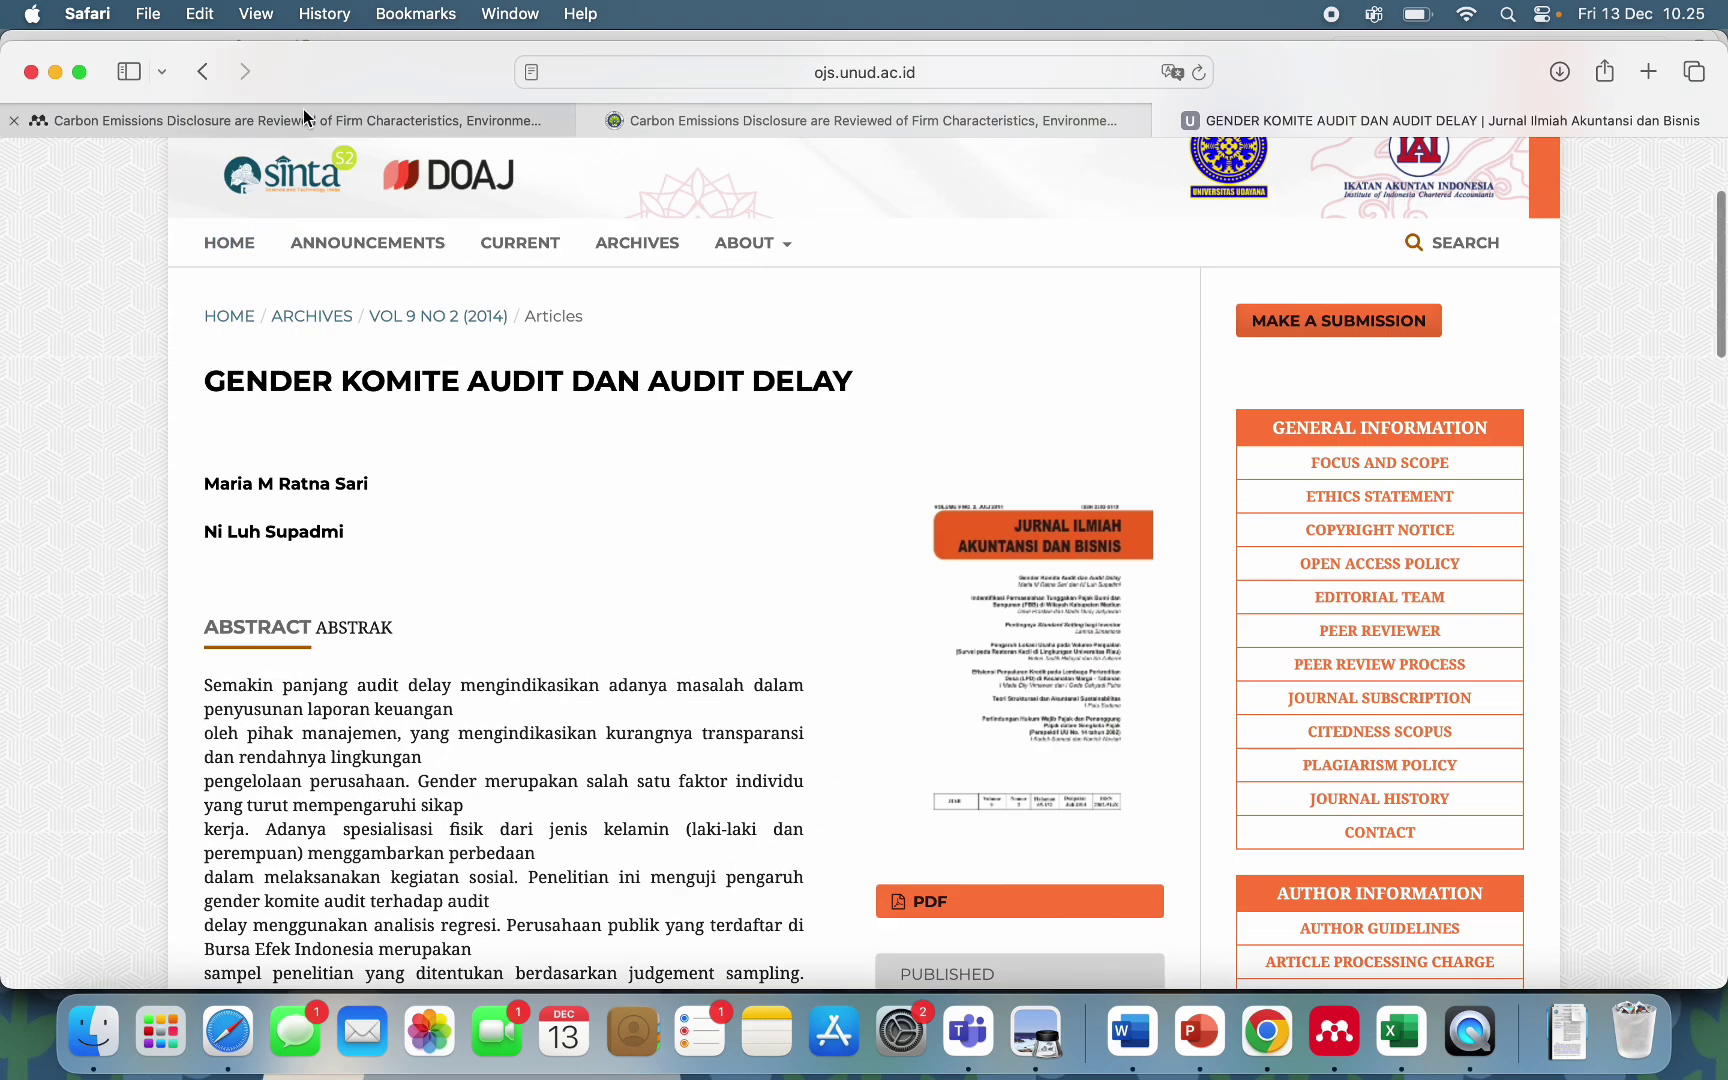
scroll(531, 639, down, 5)
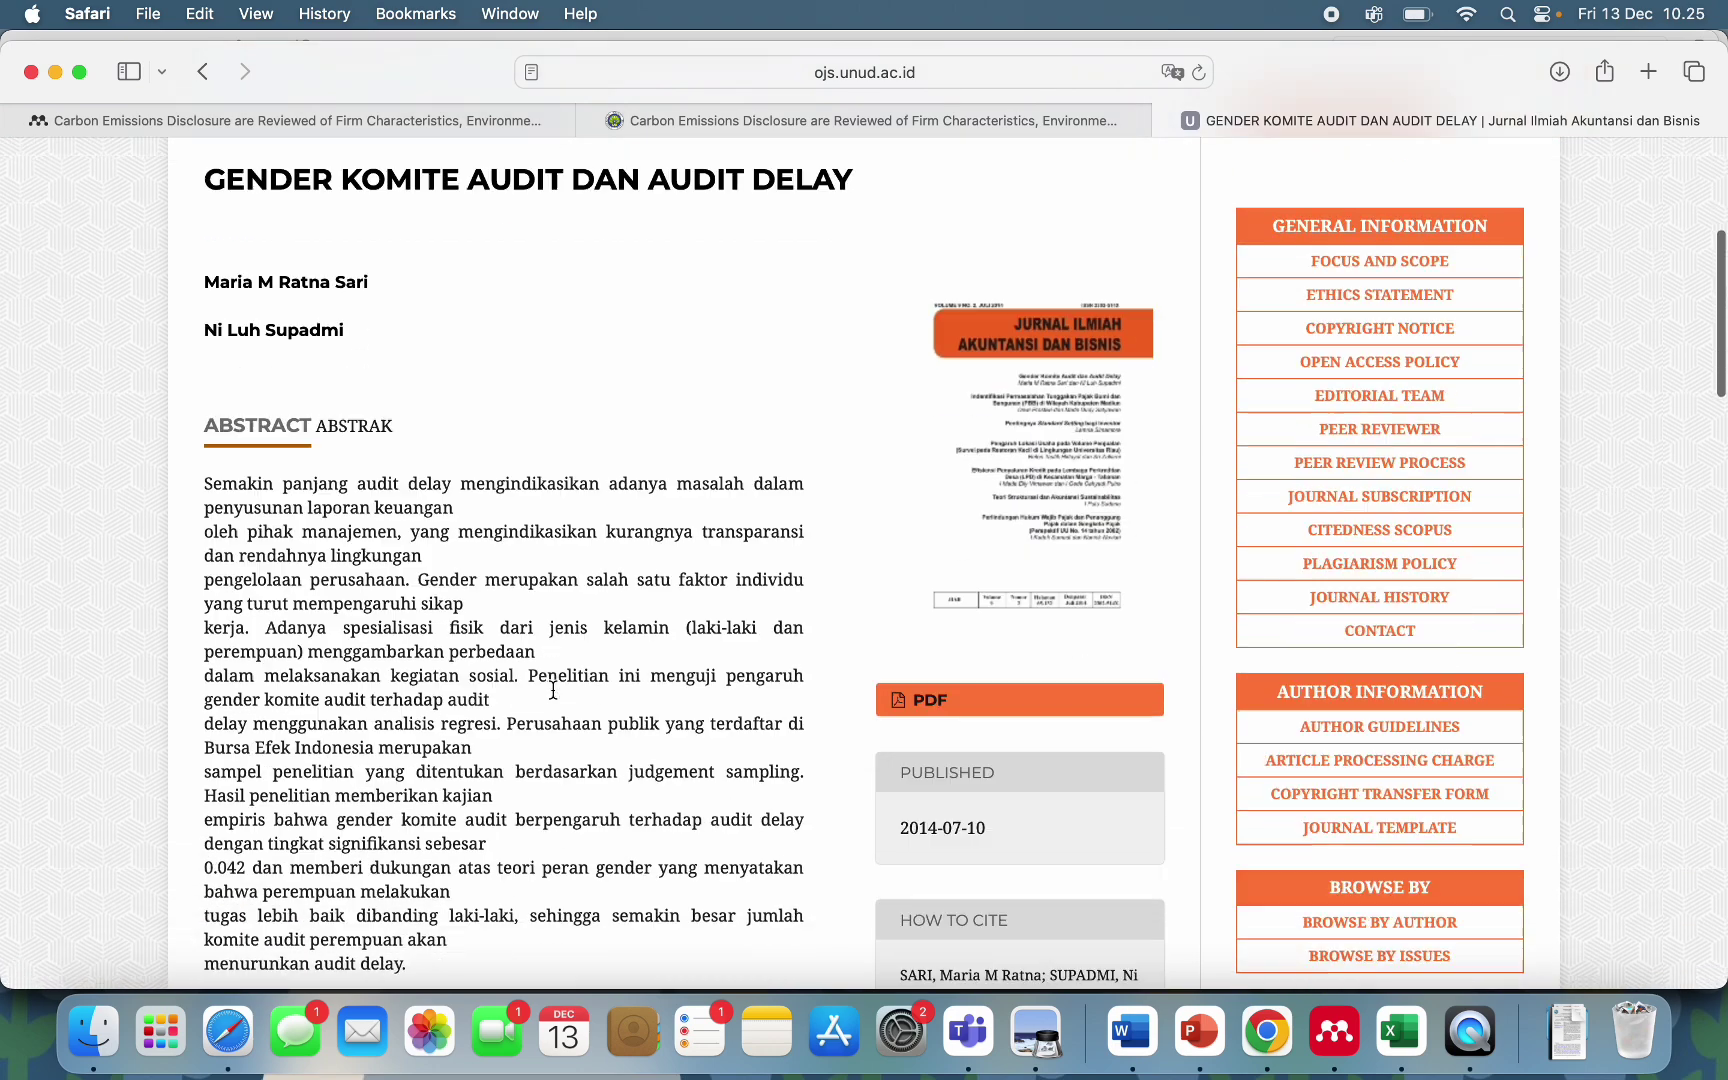